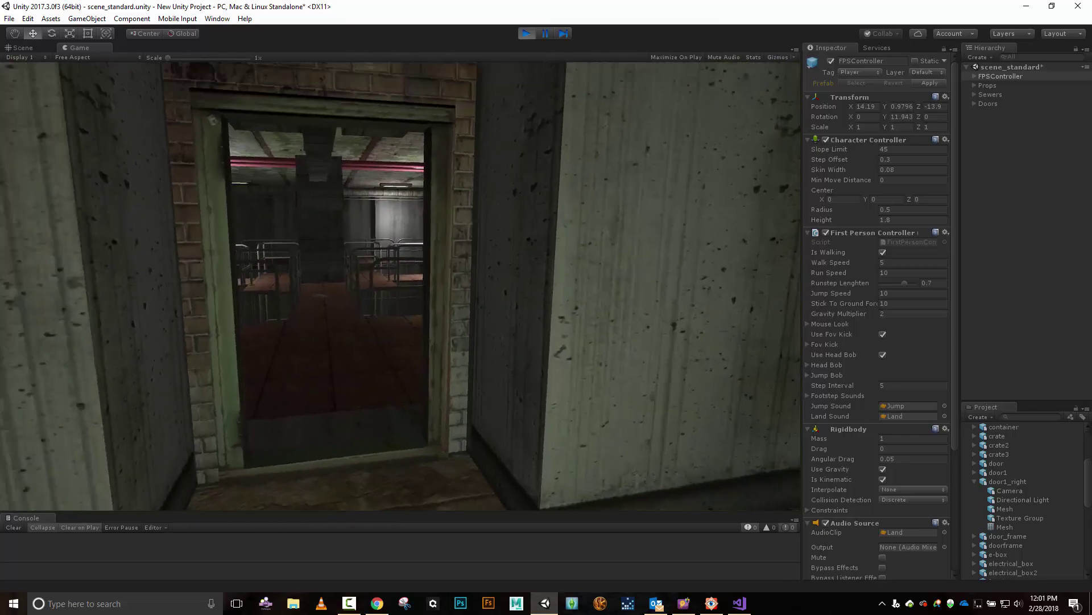
Step: Walk the first-person player around the rooms in the running game and examine the empty doorways
key("w")
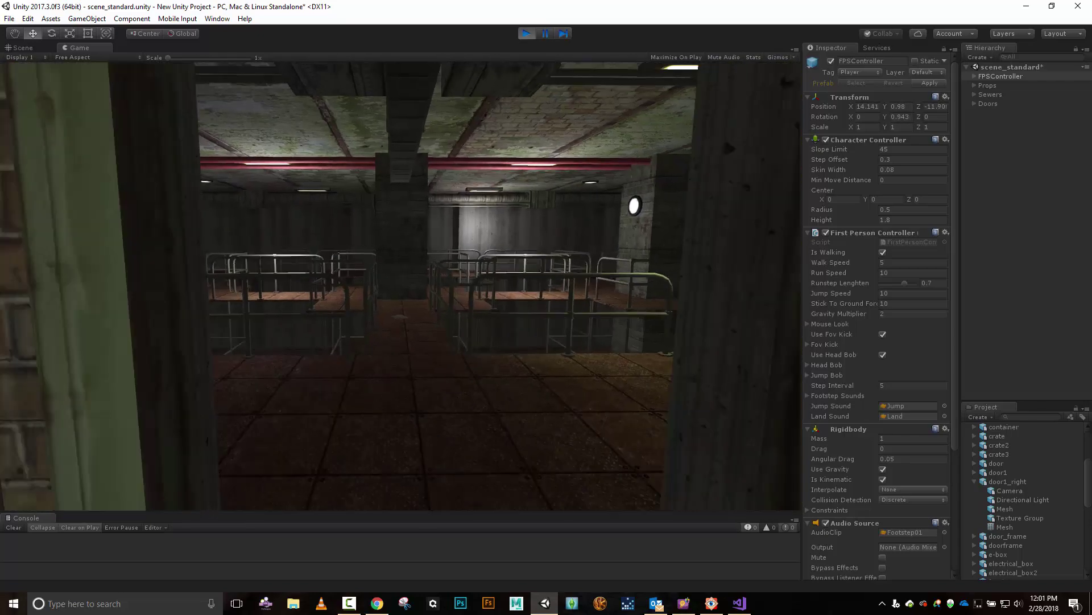
key("s")
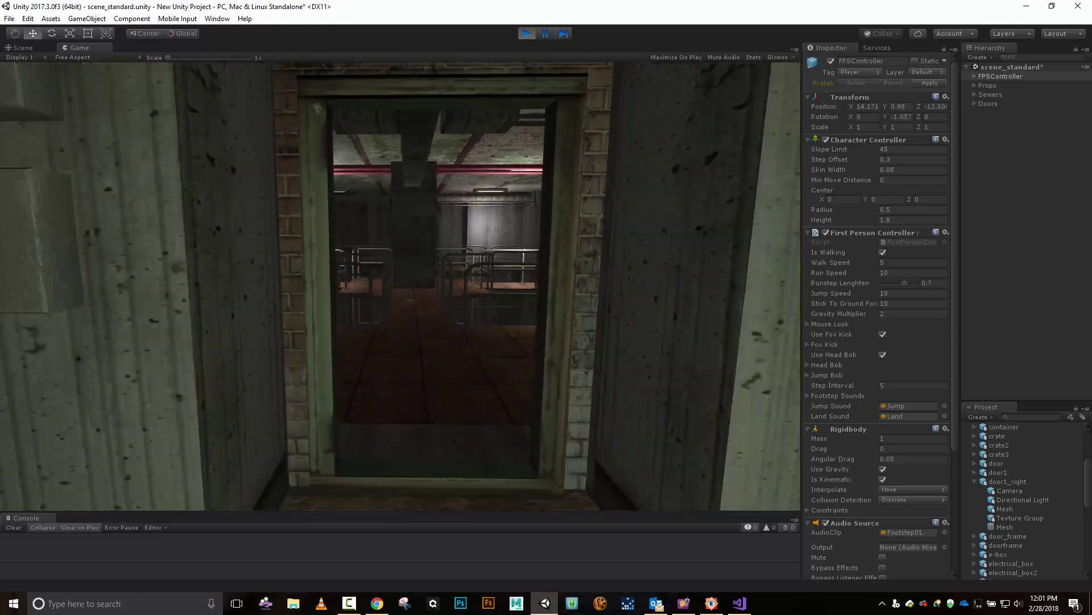
key("w")
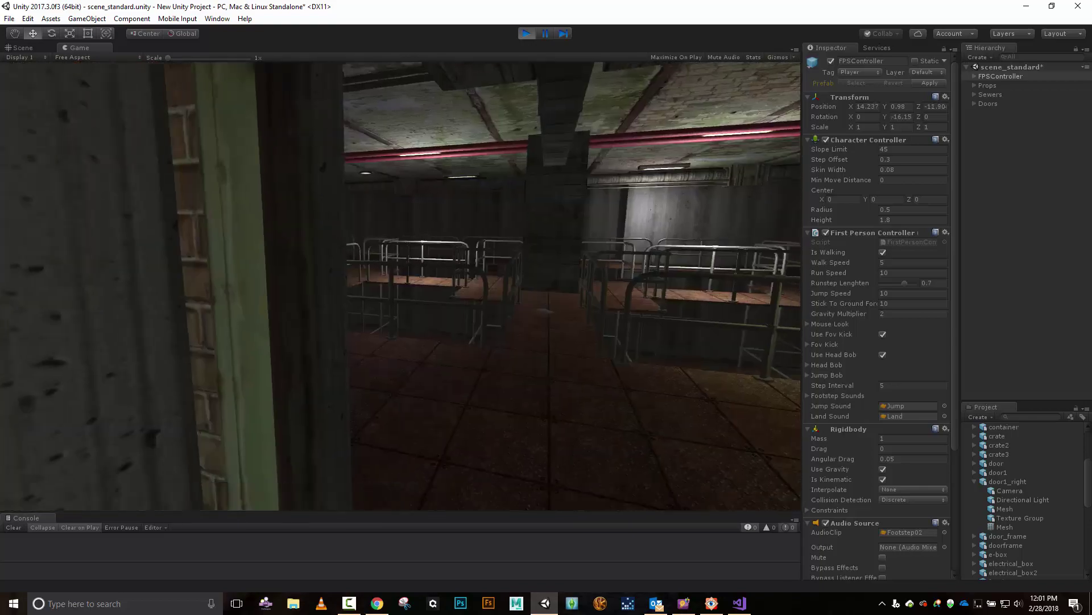
key("s")
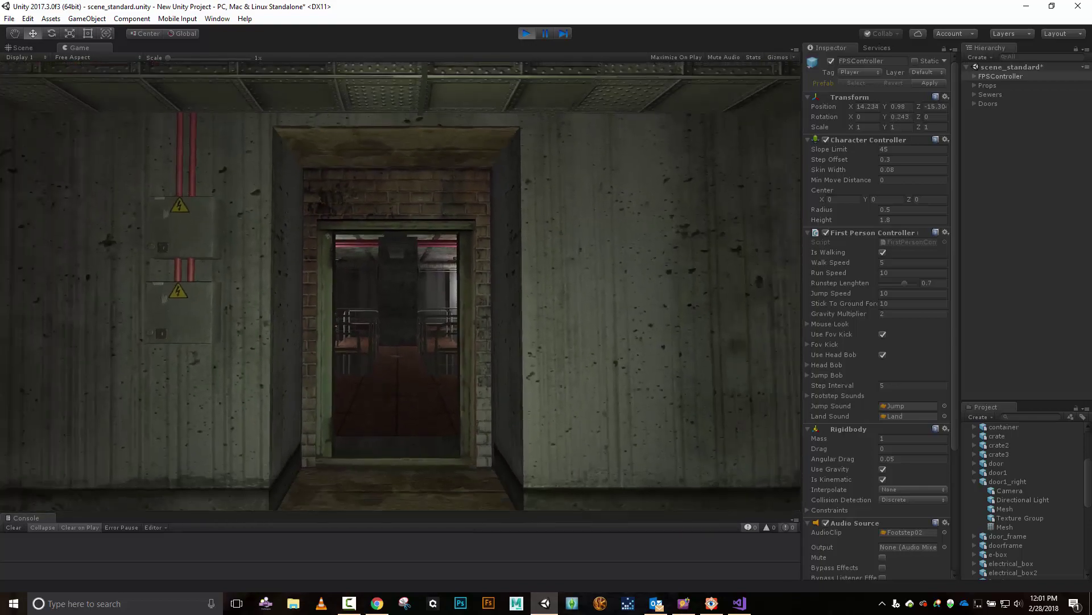
key("w")
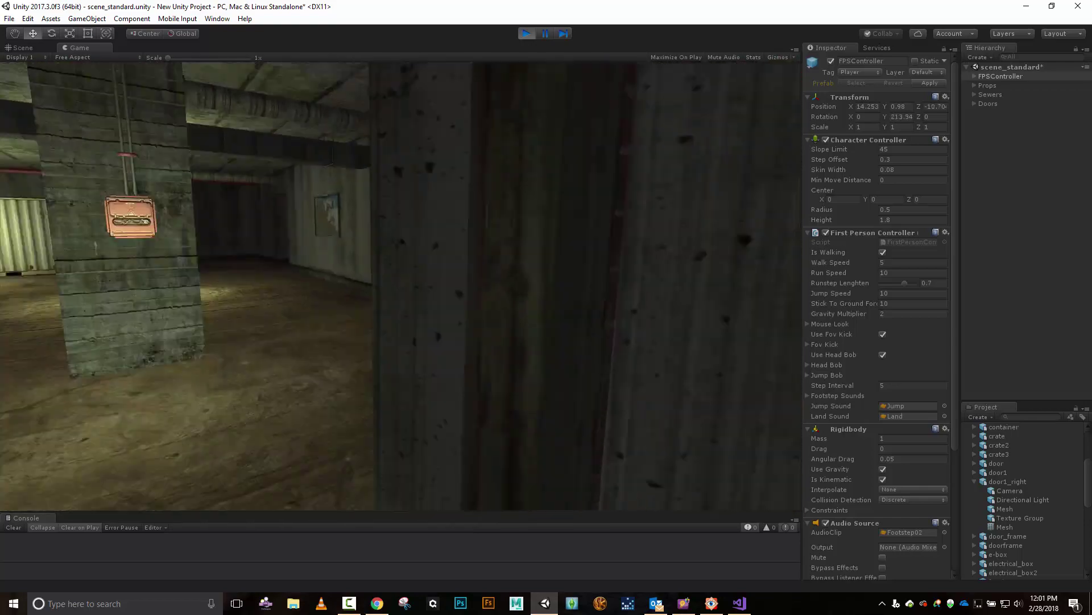
key("w")
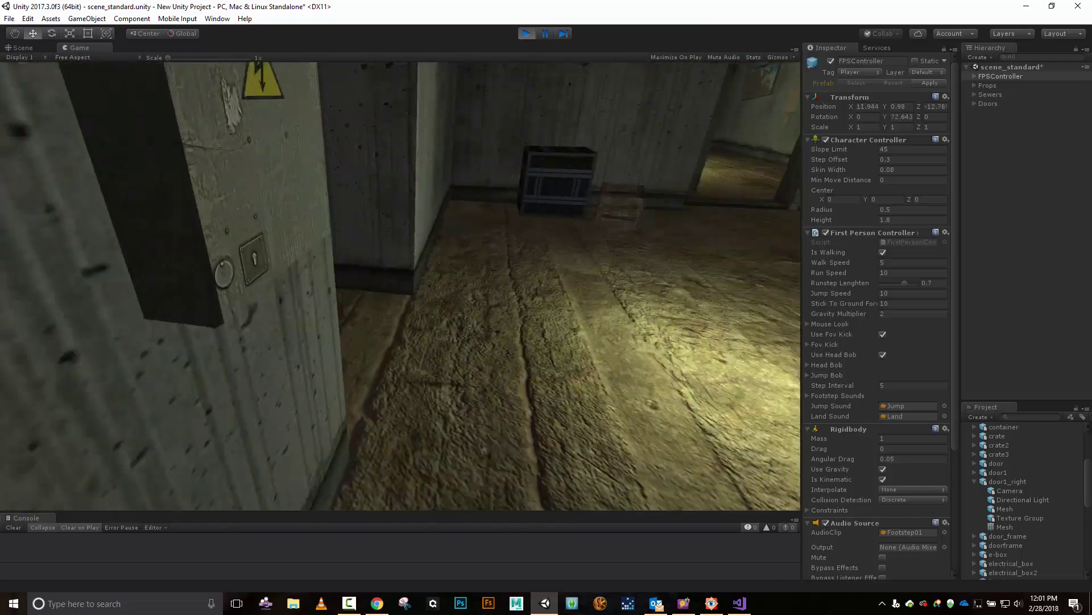
key("w")
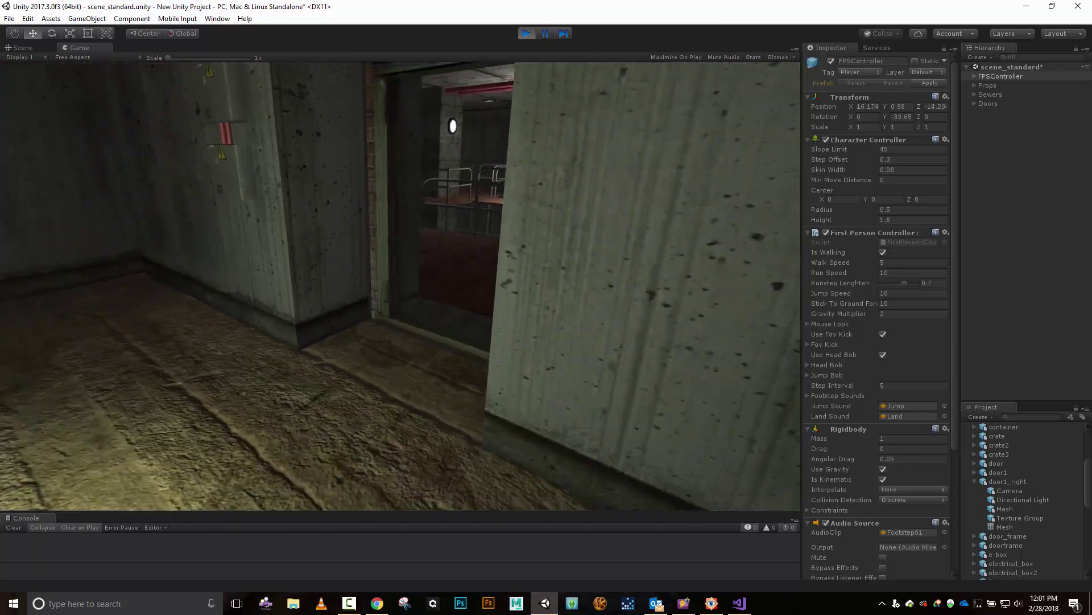
key("w")
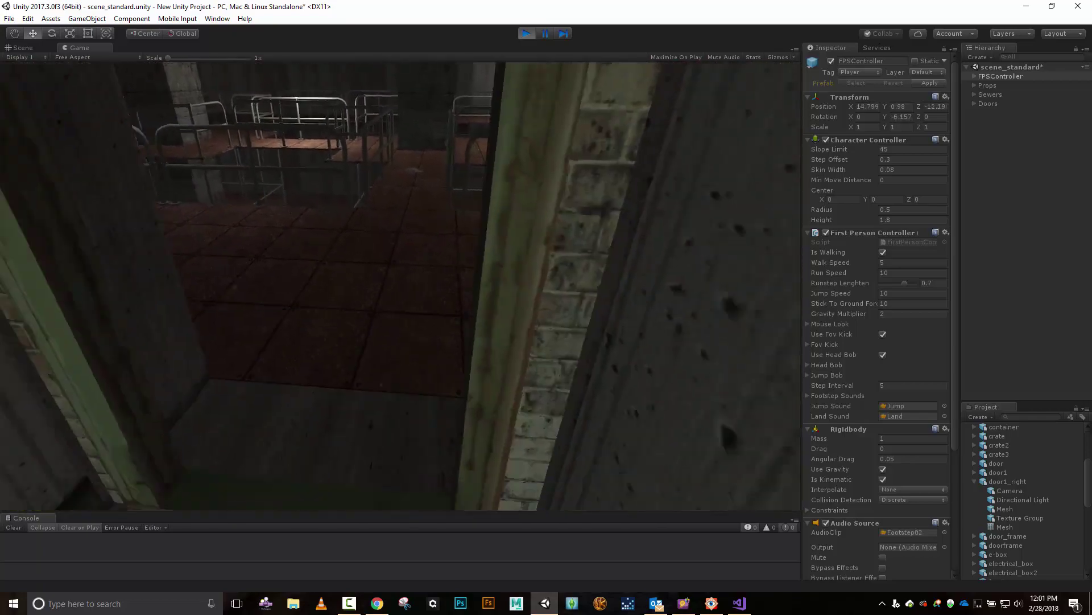
key("w")
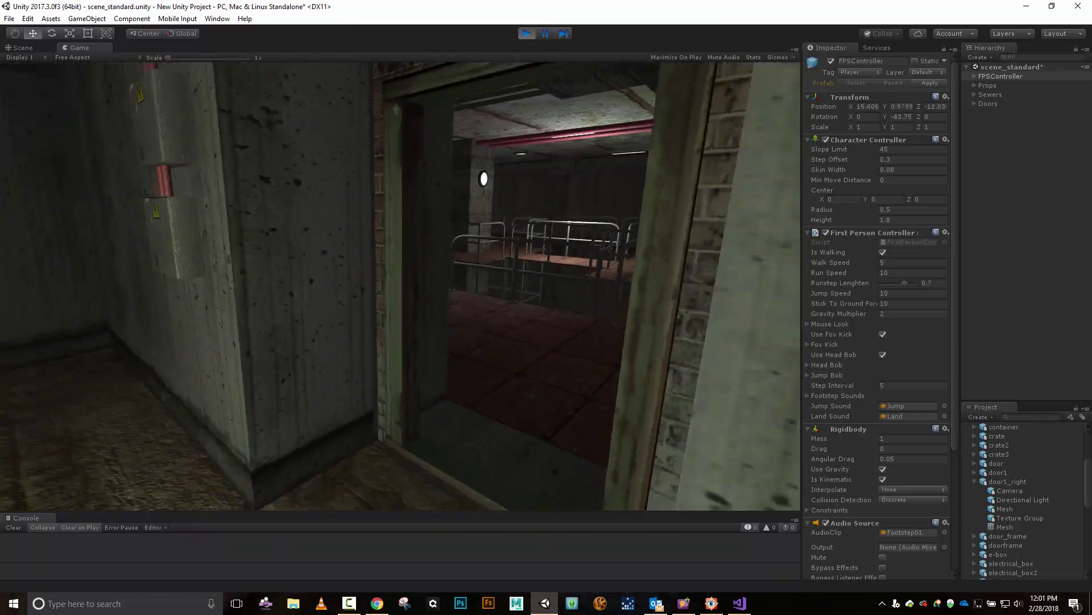
key("a")
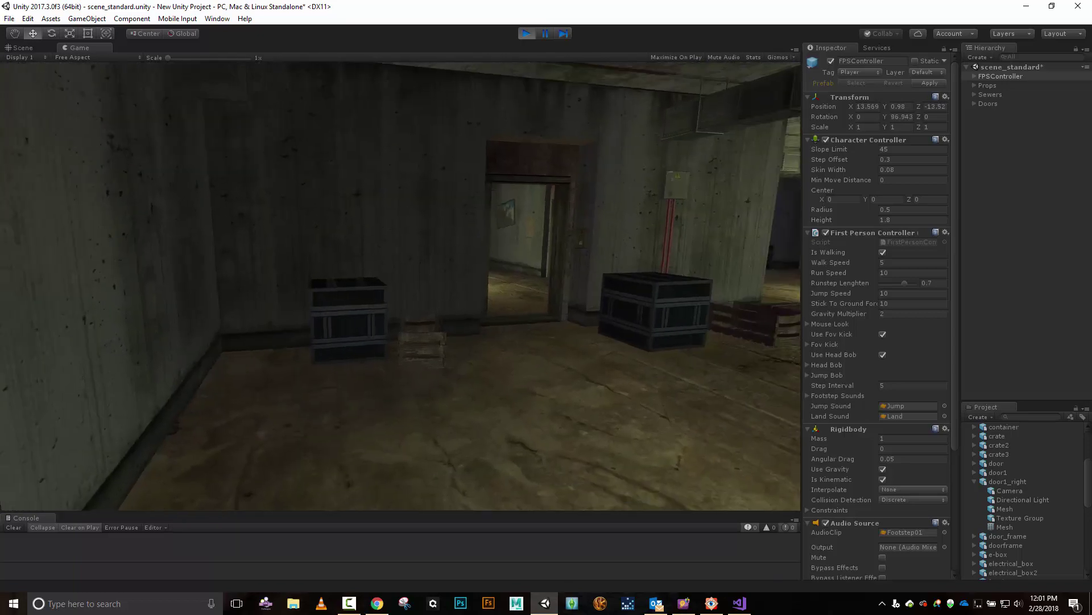
key("w")
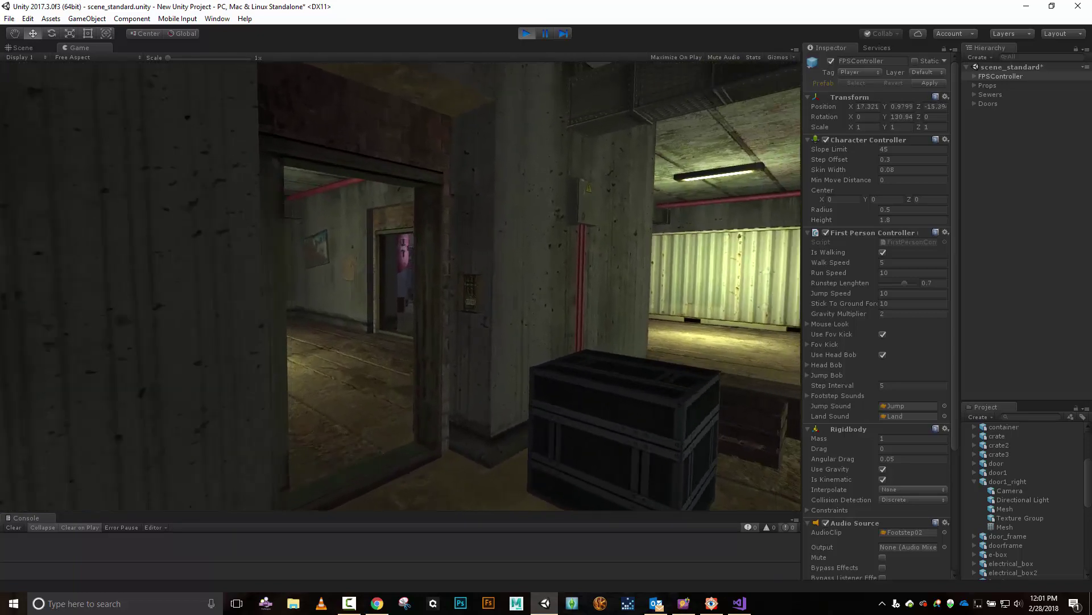
key("s")
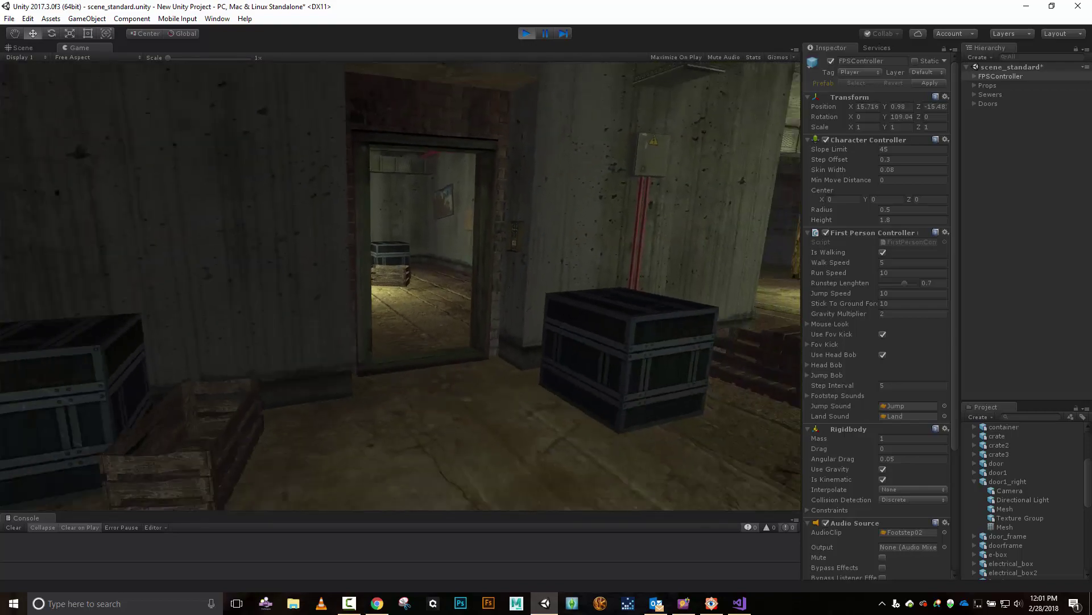
key("w")
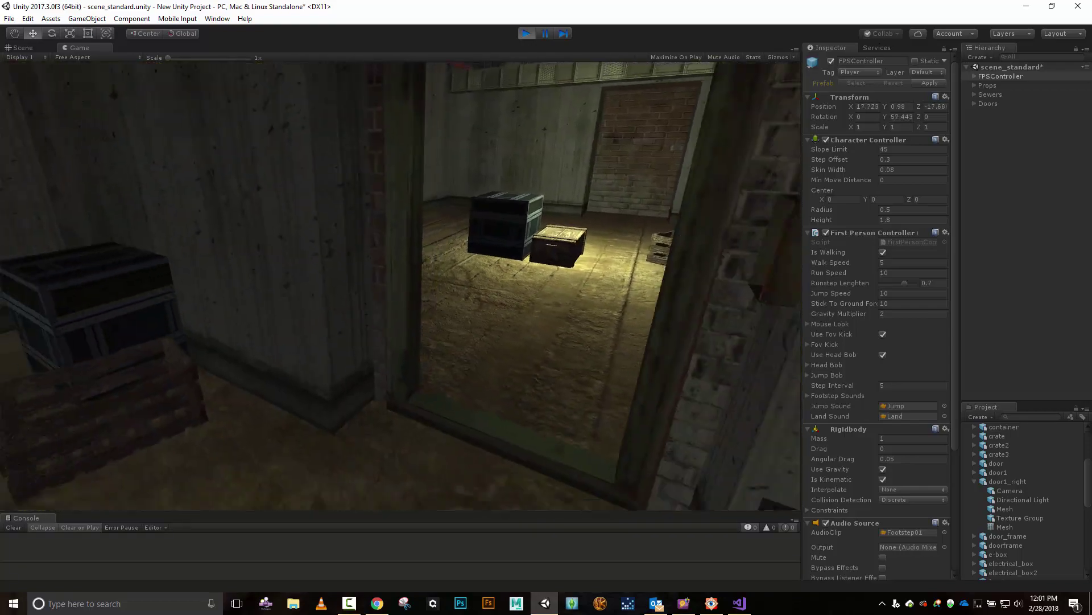
key("w")
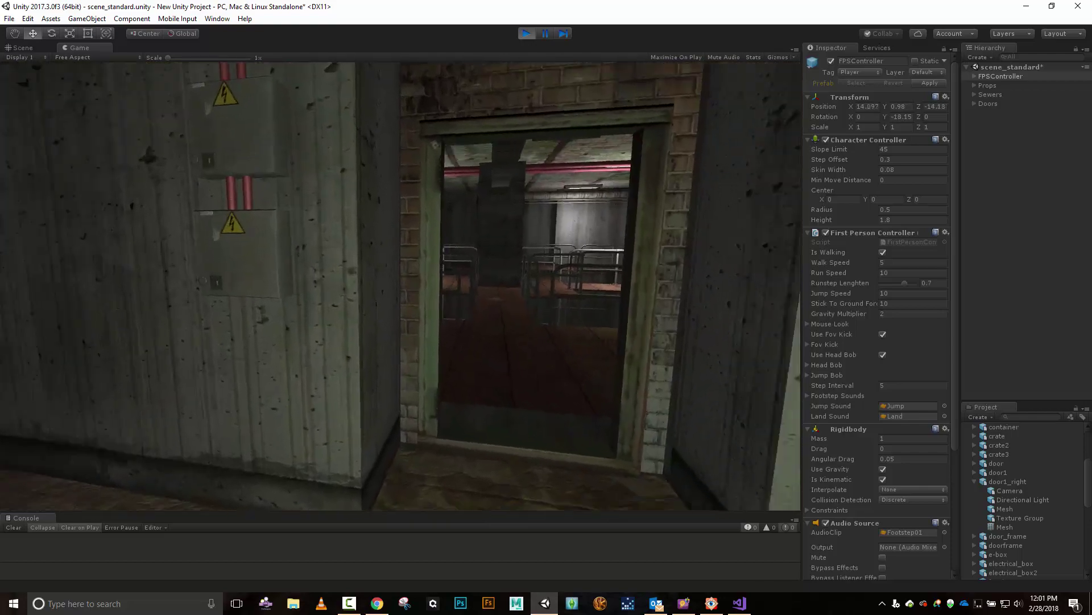
key("s")
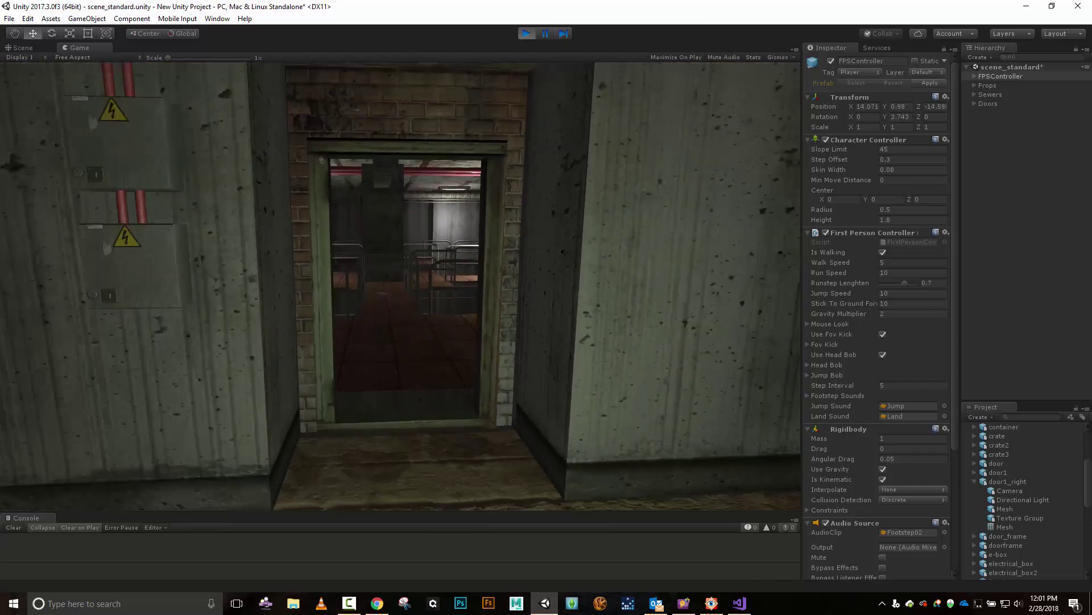
key("w")
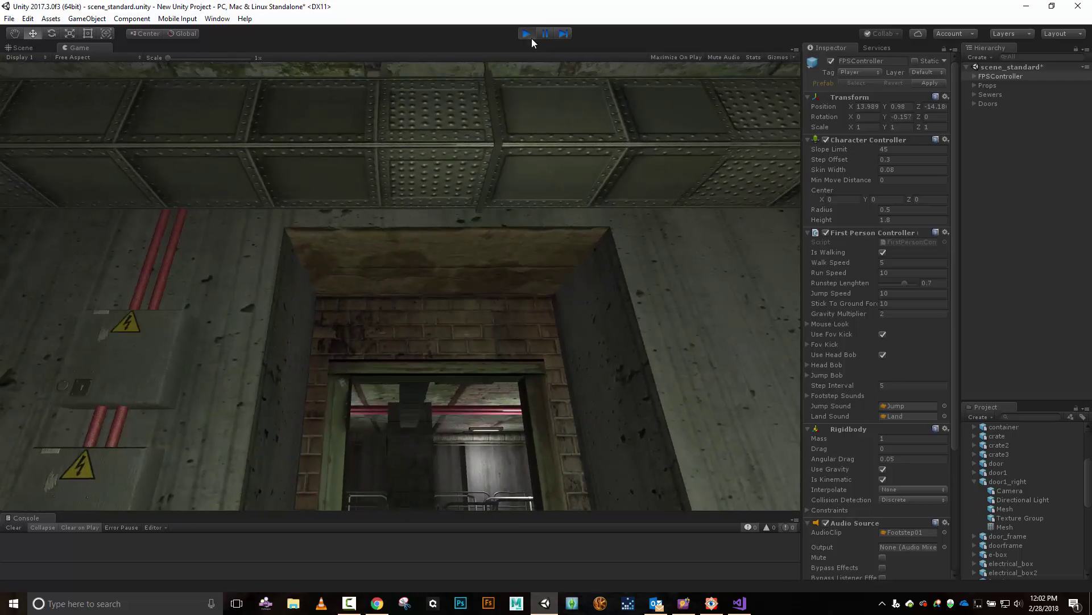
Step: Stop the running game and save the scene
left_click(531, 36)
key("ctrl+s")
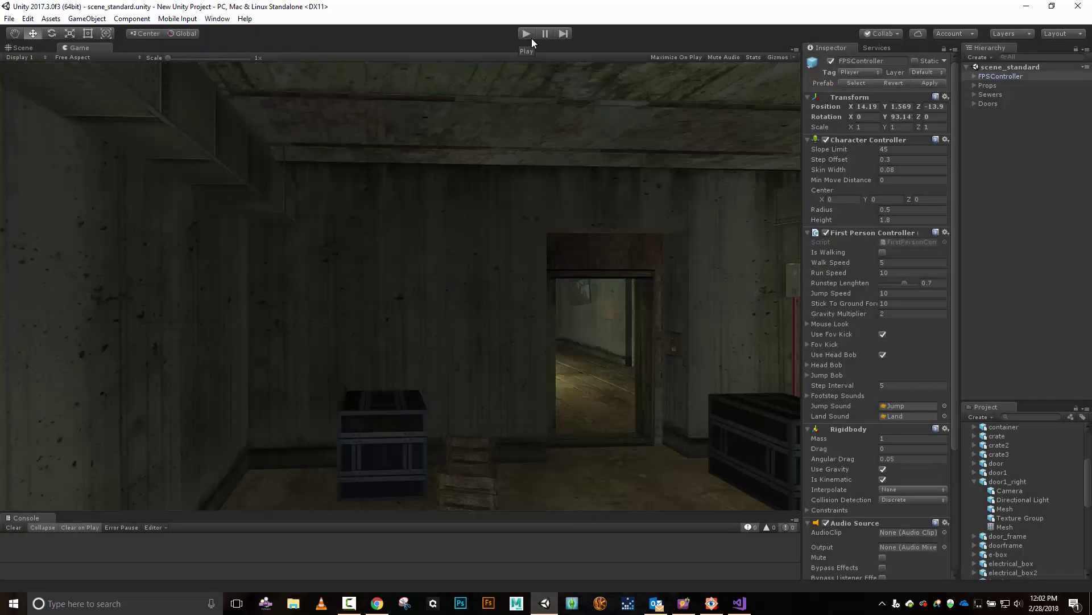
scroll(1070, 488, "up", 4)
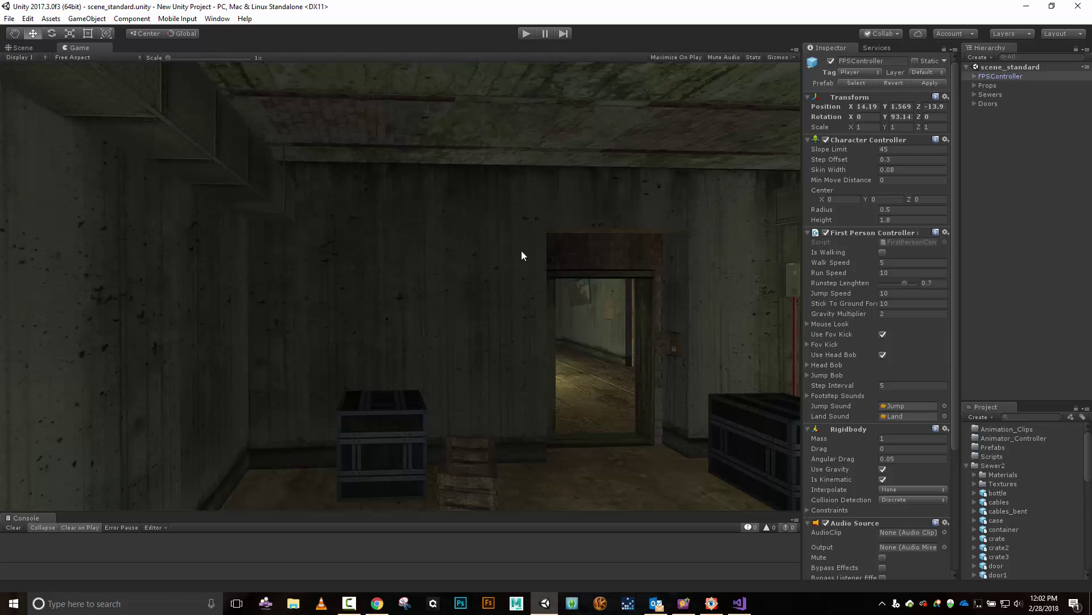
Step: Return to the Scene view of the doorway and apply the Generic animation type to the door1_right model's rig
left_click(22, 48)
right_click_drag(281, 318, 407, 322)
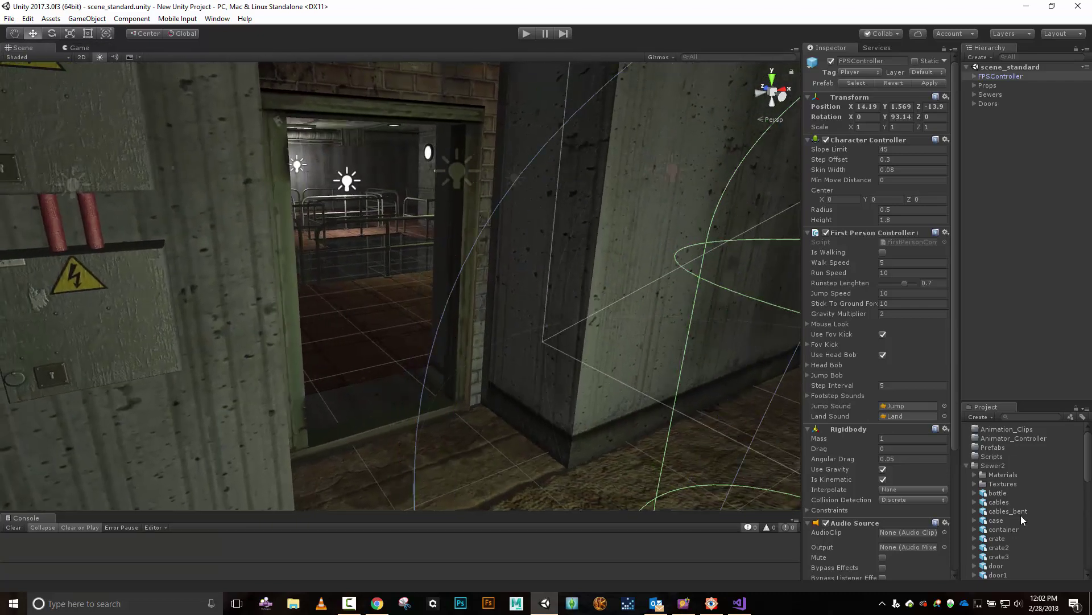
scroll(1024, 517, "down", 4)
left_click(1024, 481)
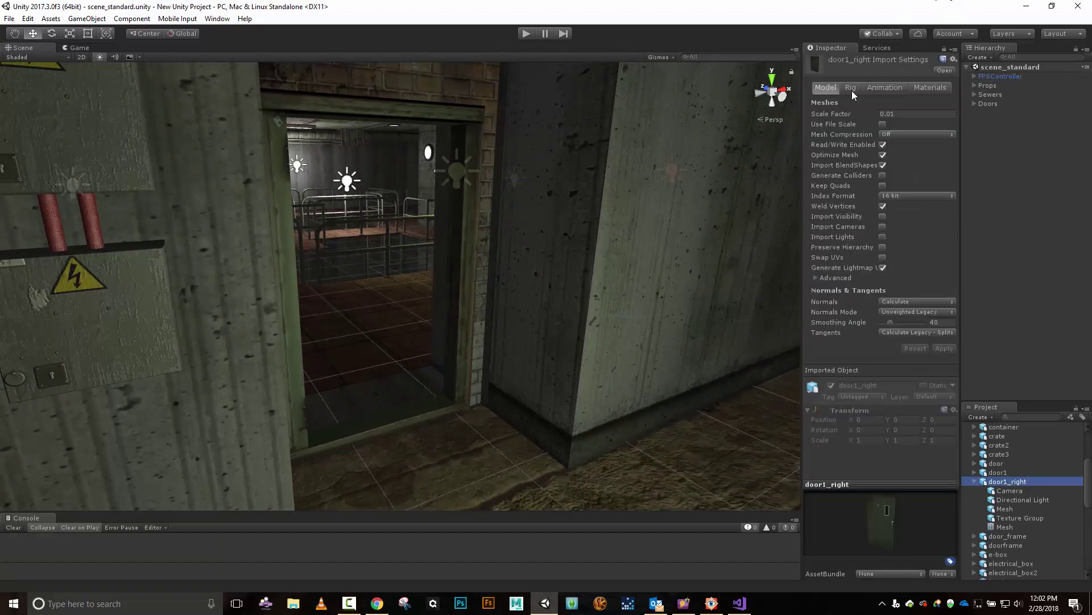
left_click(851, 91)
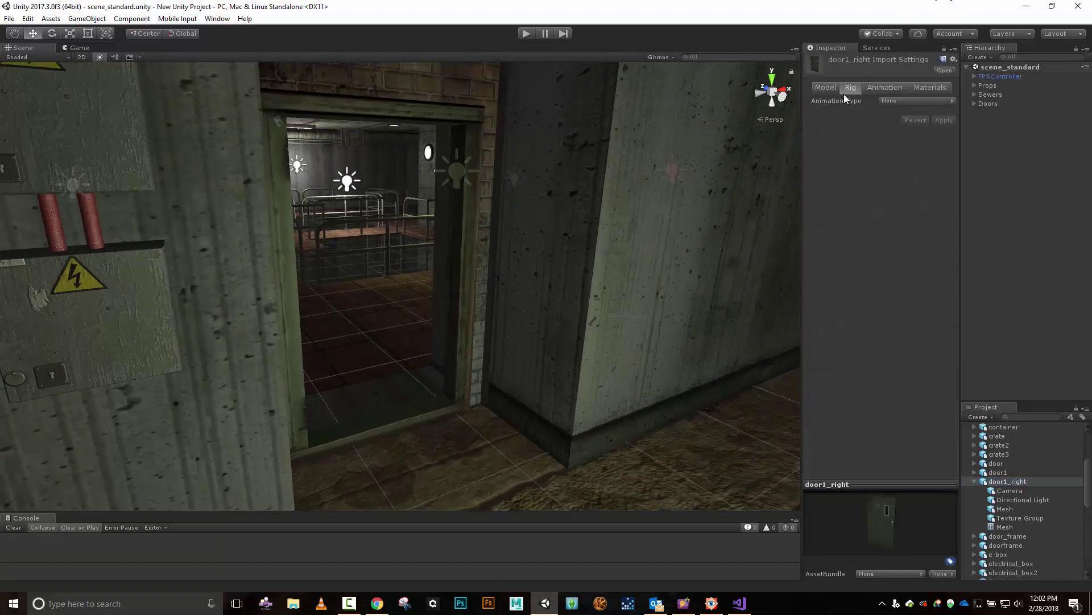
left_click(894, 100)
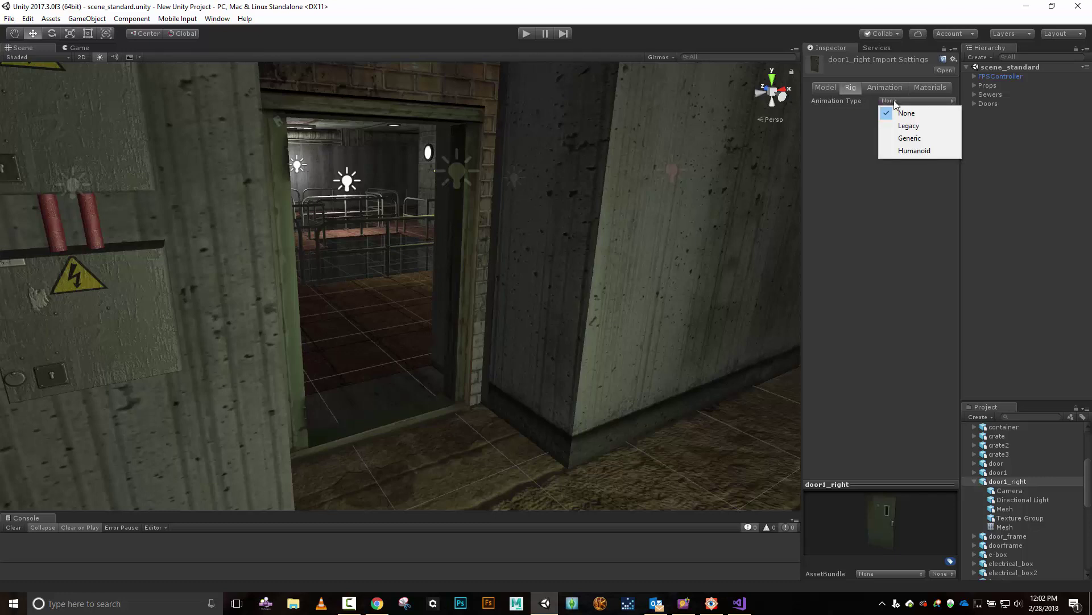
left_click(917, 139)
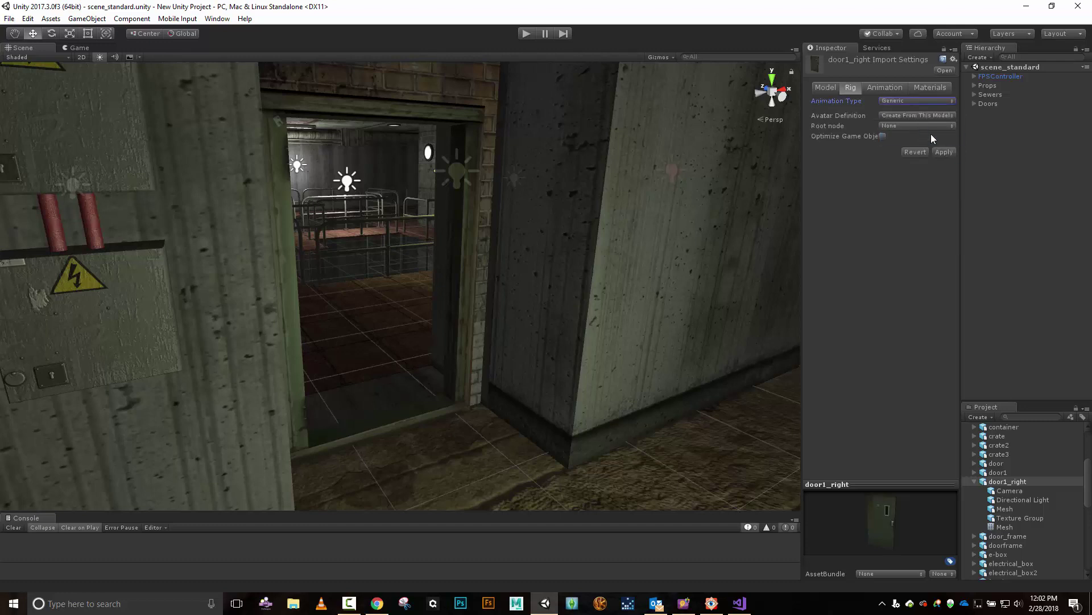
left_click(947, 151)
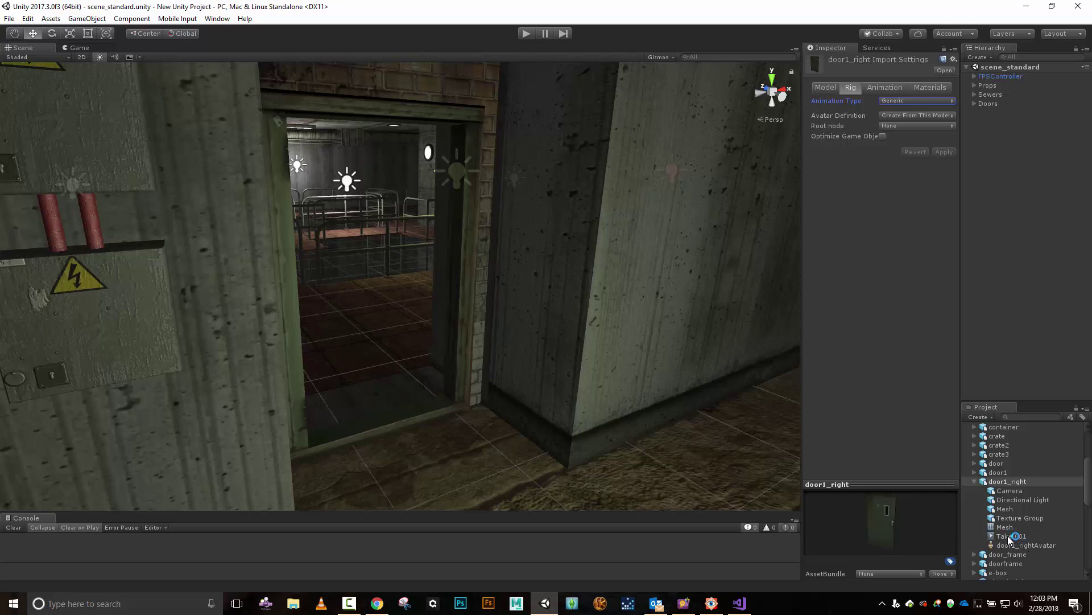
Step: Disable Import Animation for the door1_right model and apply the change
left_click(893, 86)
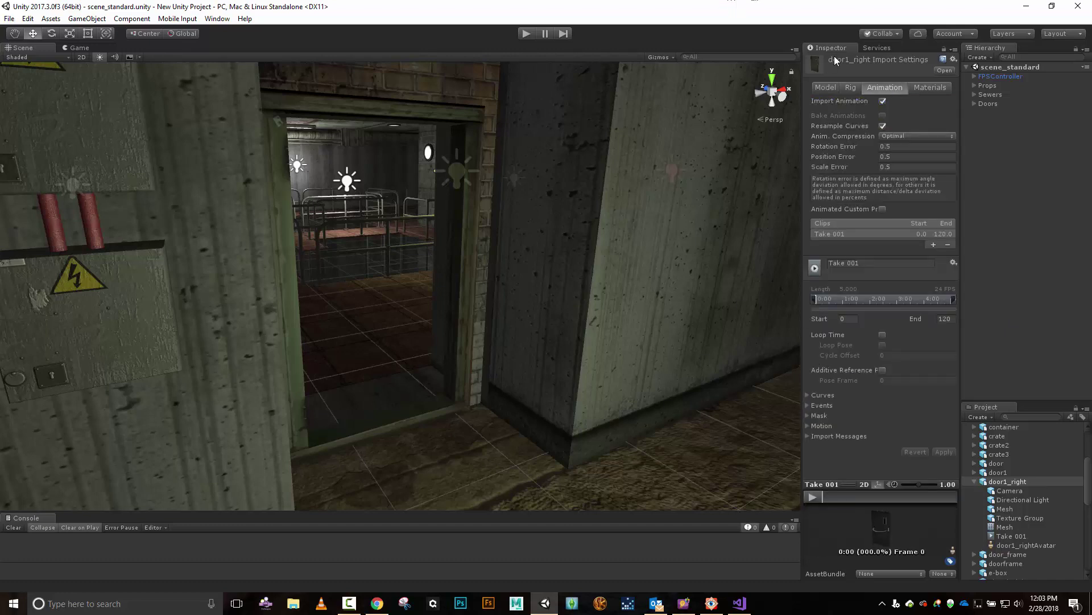
left_click(883, 100)
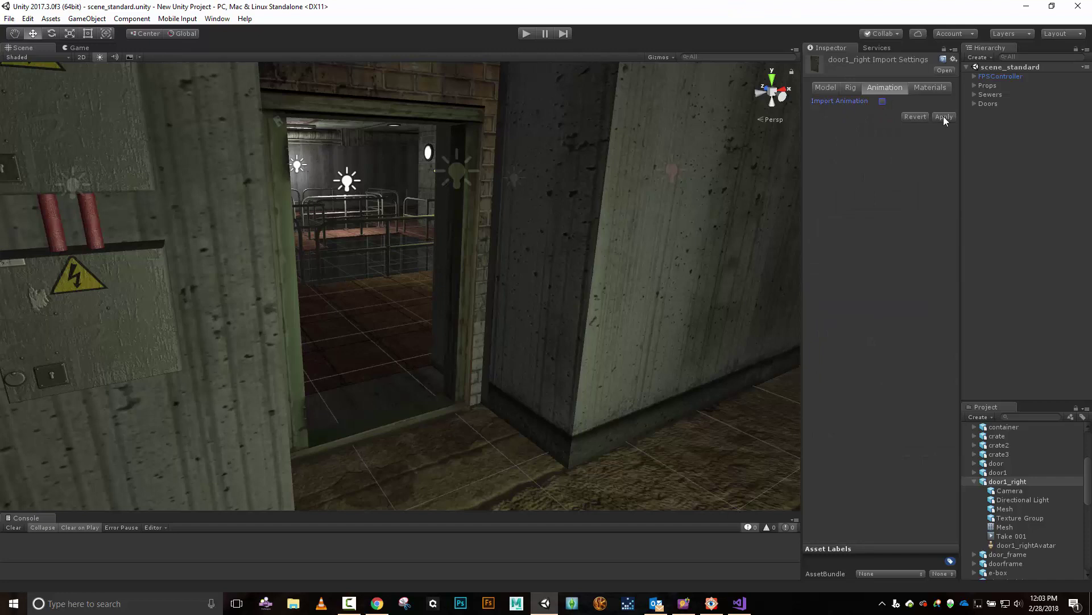
left_click(944, 116)
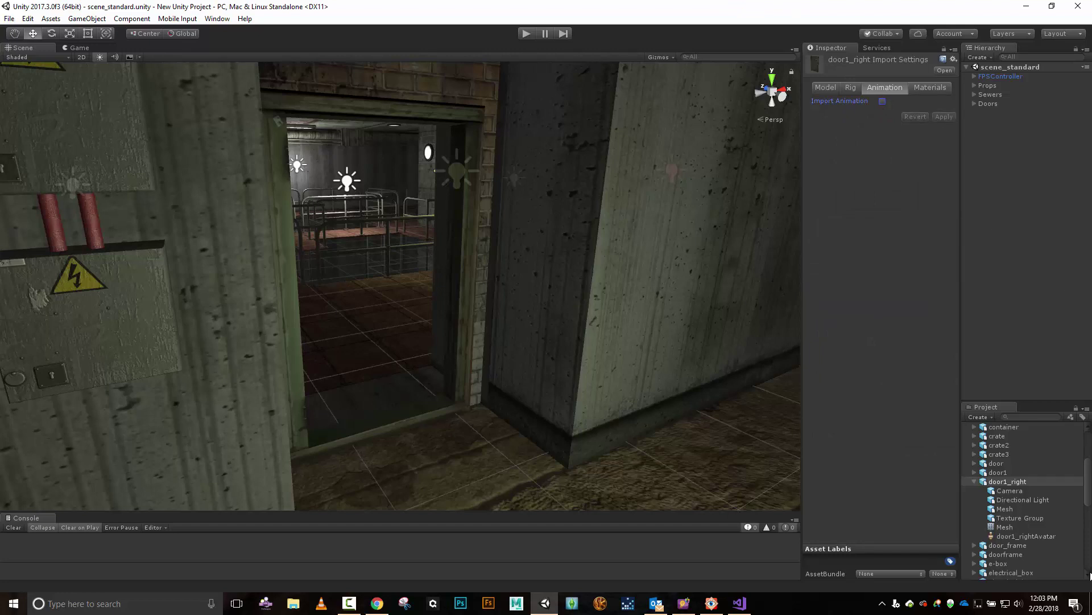
left_click(976, 481)
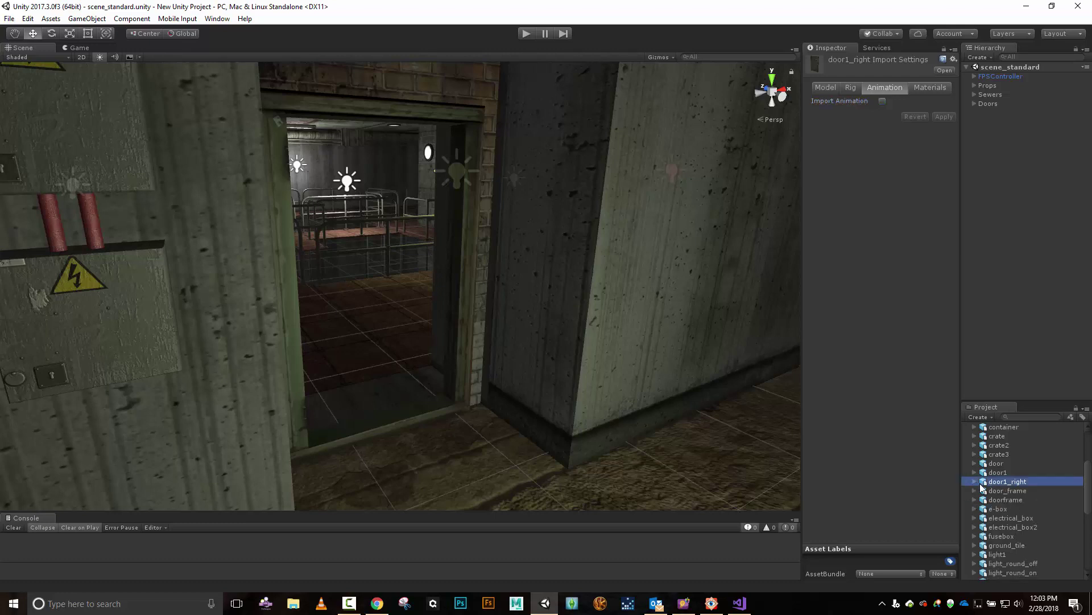
Step: Place the door1_right model in the empty doorway and rename the object Rotating_door
left_click_drag(1011, 484, 380, 402)
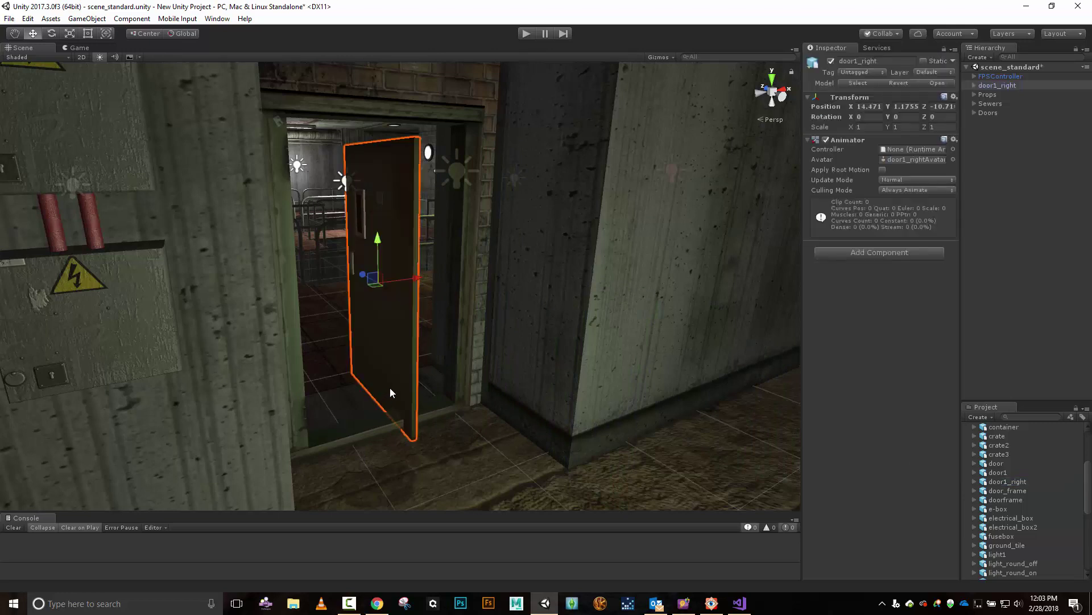
left_click(894, 60)
type("Rotating_door")
key("Return")
Step: Copy the Transform component values of the door_frame around the doorway and paste them onto Rotating_door
left_click(470, 115)
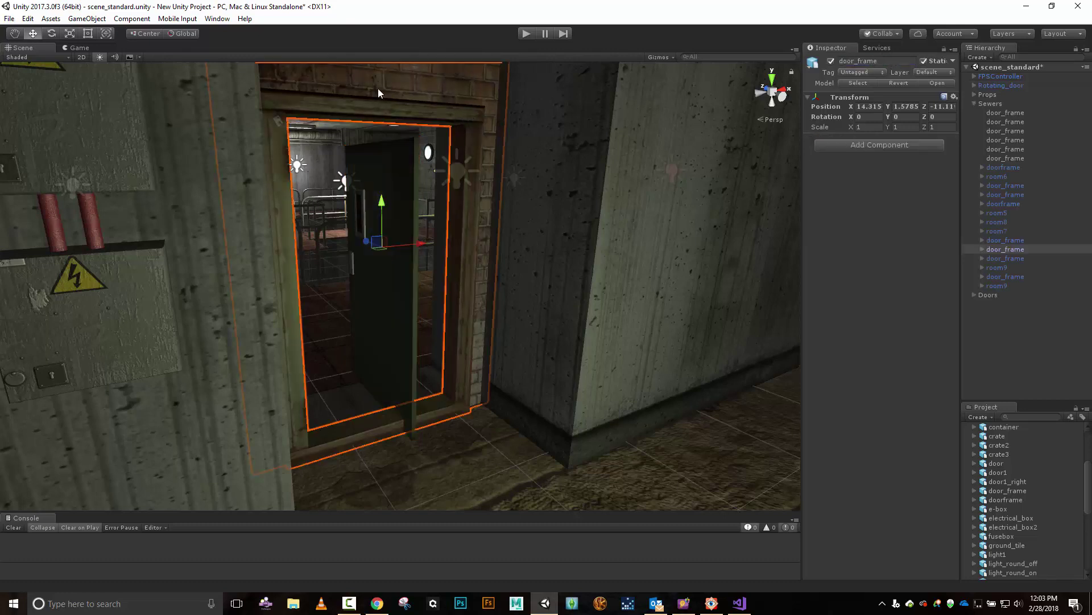
left_click(954, 97)
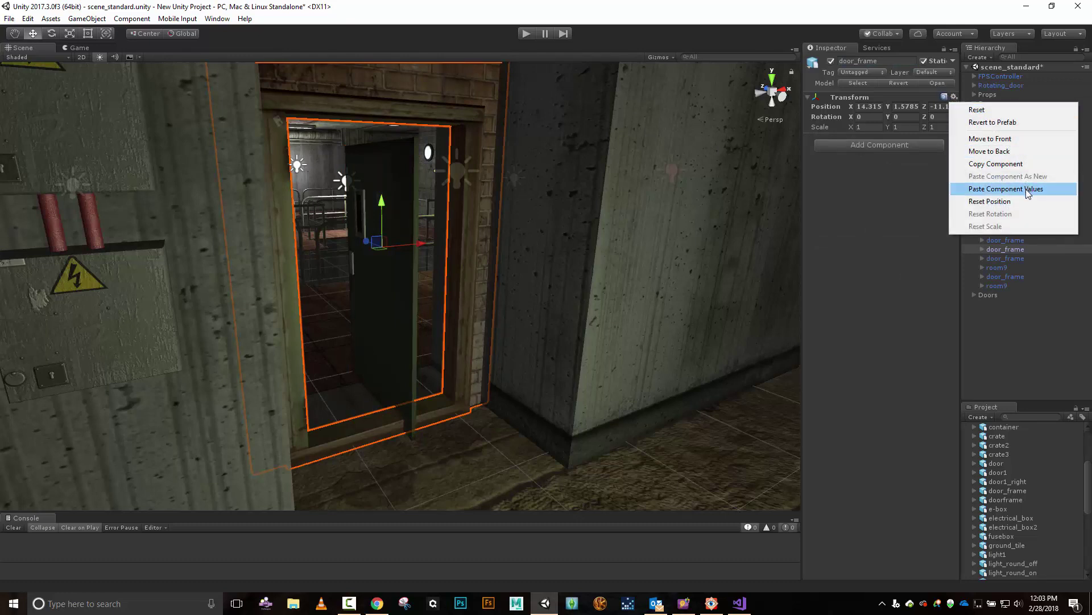
left_click(1013, 164)
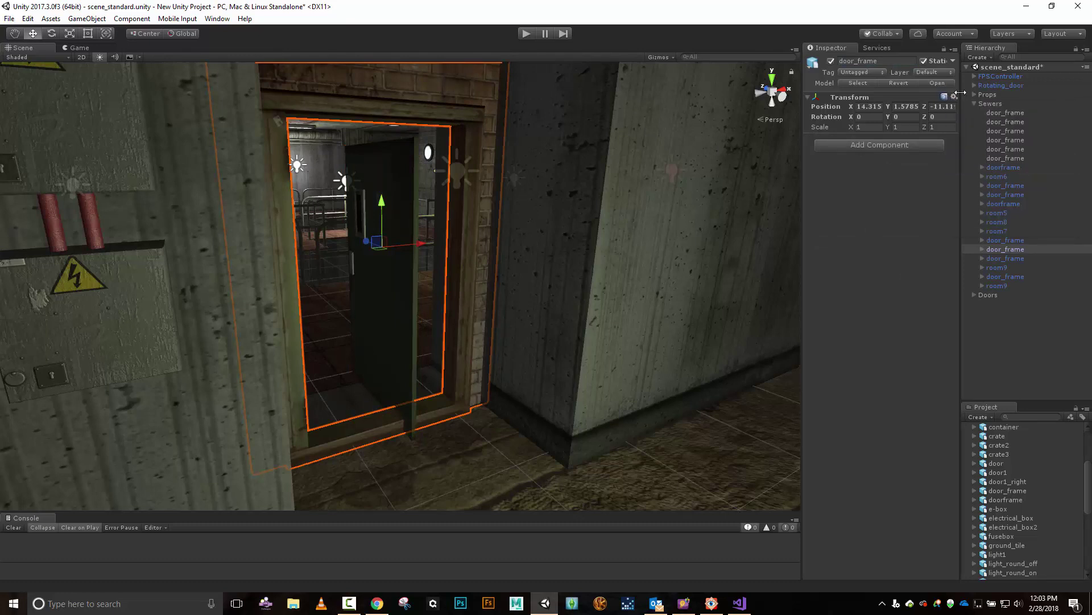
left_click(1006, 87)
left_click(974, 103)
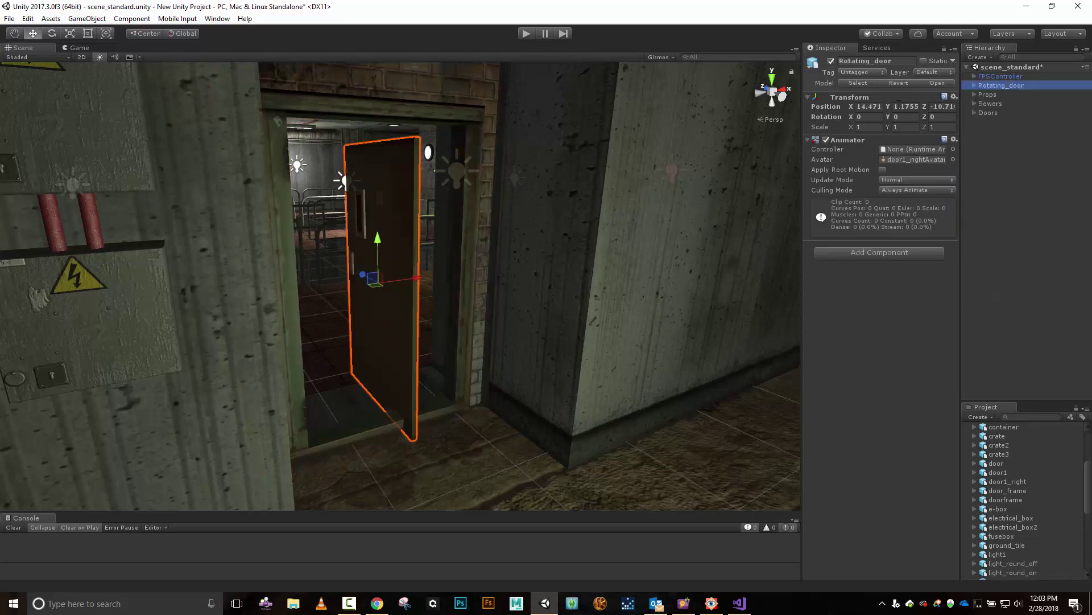
left_click(954, 96)
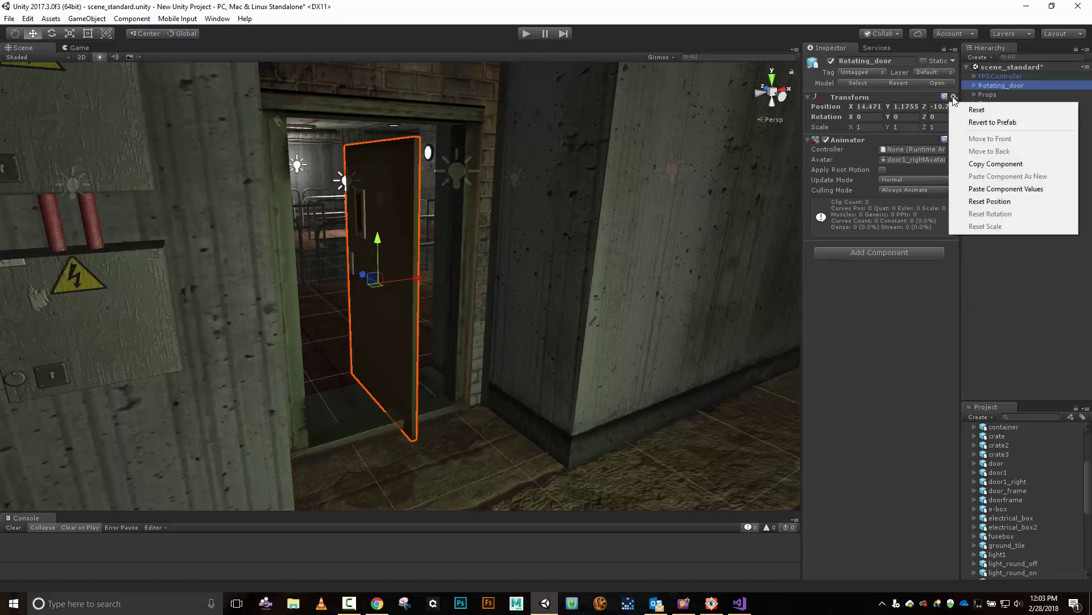
left_click(988, 188)
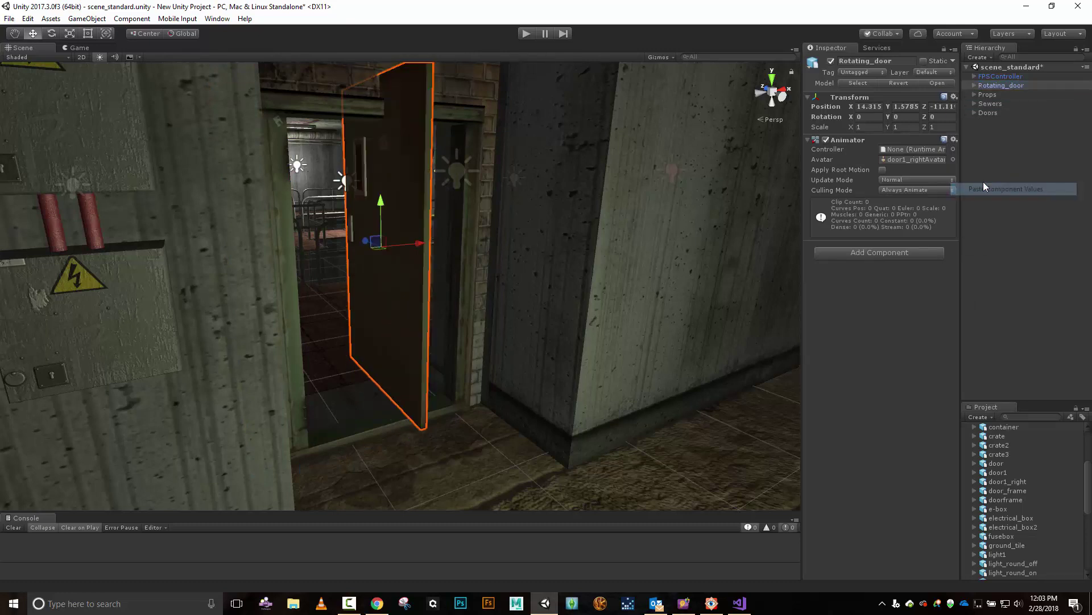
Step: Rotate Rotating_door about its vertical axis to close the doorway, setting its Y rotation to exactly 90
key("e")
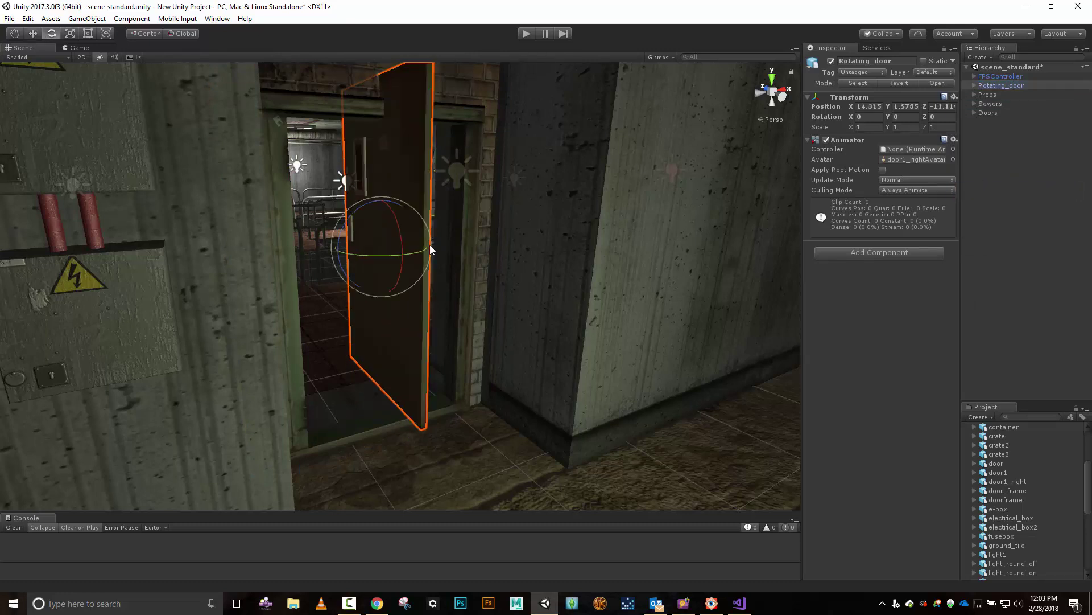
mouse_move(421, 251)
left_mouse_down()
mouse_move(332, 252)
mouse_move(456, 250)
mouse_move(419, 256)
mouse_move(429, 250)
left_mouse_up()
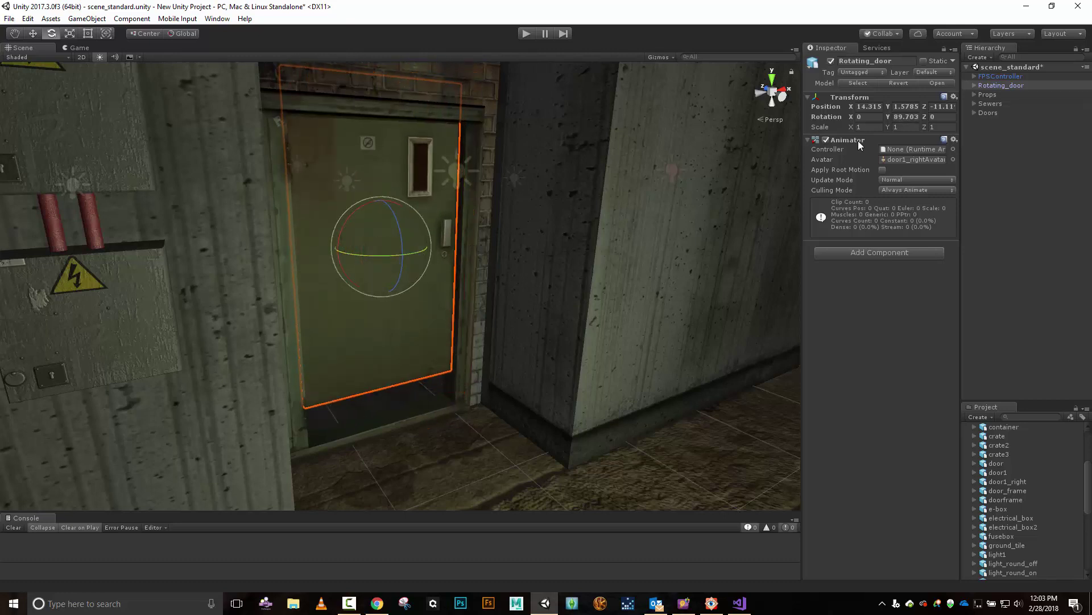
type("90")
Step: Move Rotating_door down and into the door frame, to about Y 1.295 and Z -11.15
middle_click_drag(515, 271, 537, 263)
key("w")
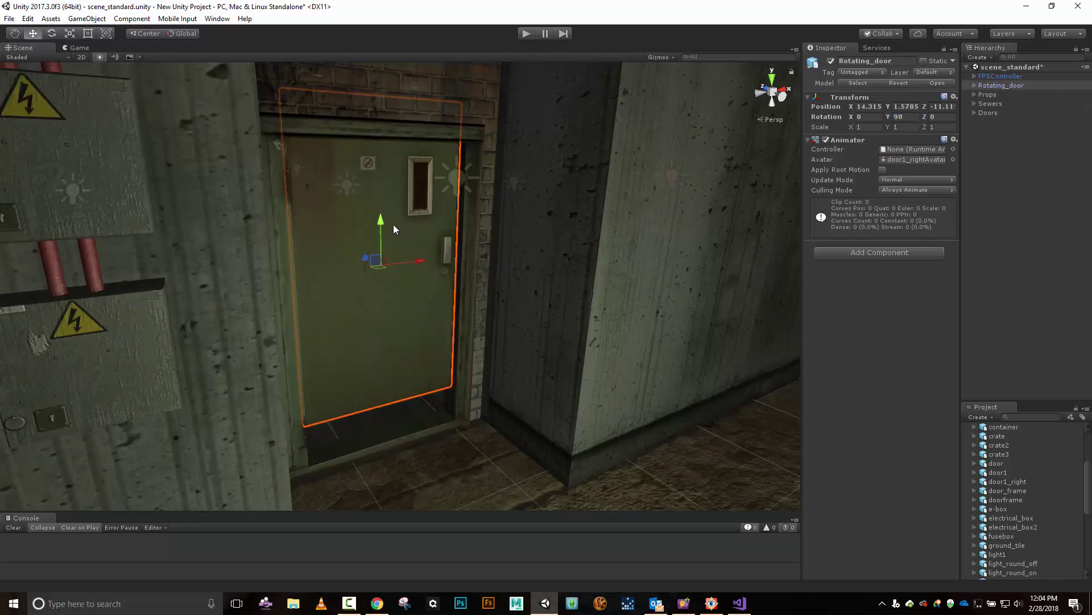
left_click_drag(381, 213, 382, 247)
left_click_drag(387, 310, 567, 351, "alt")
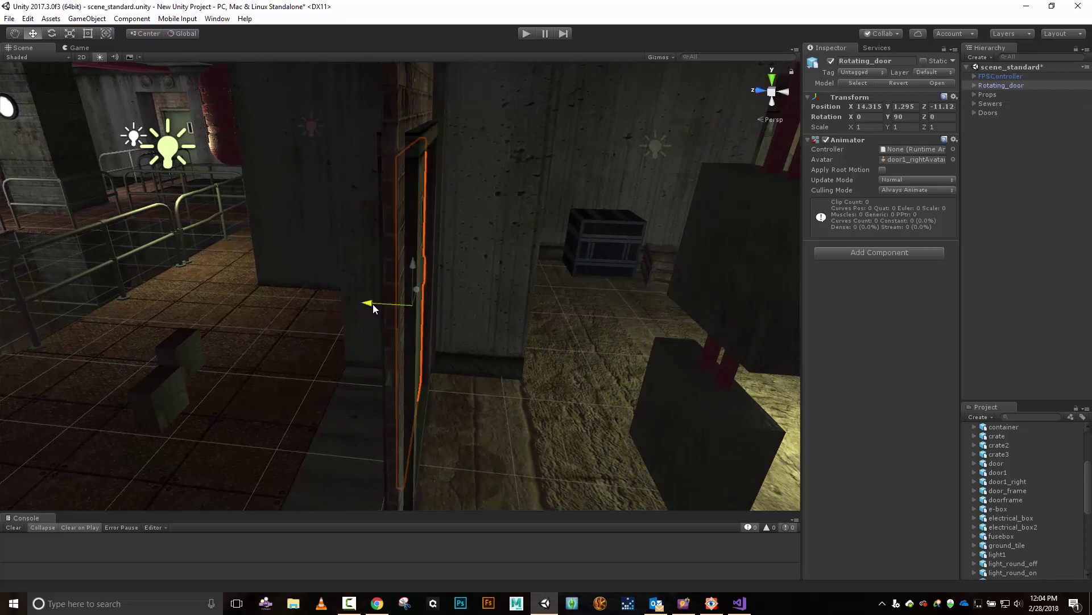
left_click_drag(374, 305, 400, 283)
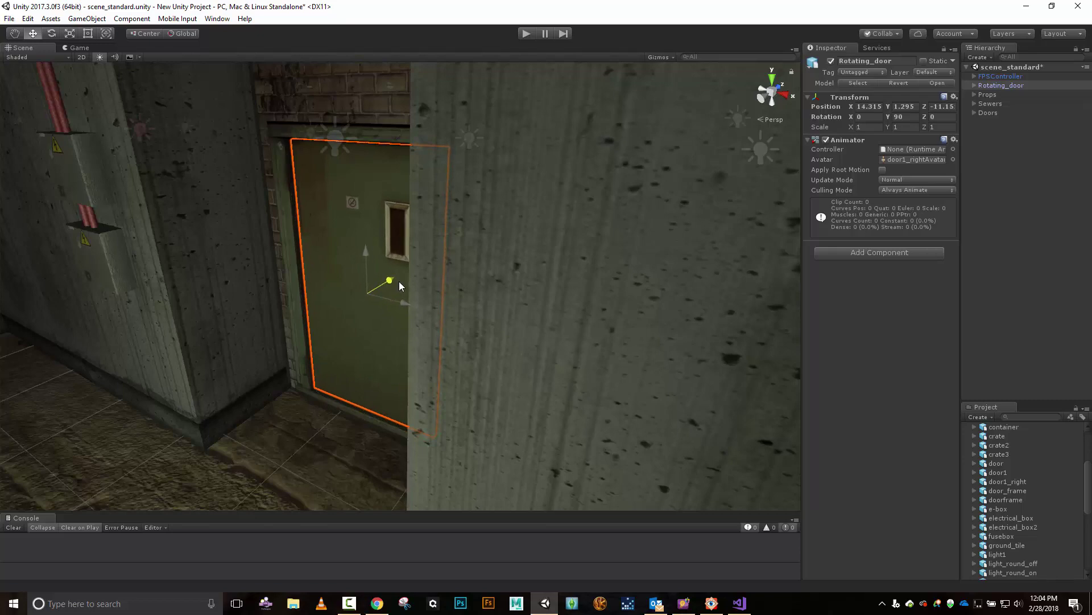
left_click_drag(305, 400, 482, 353, "alt")
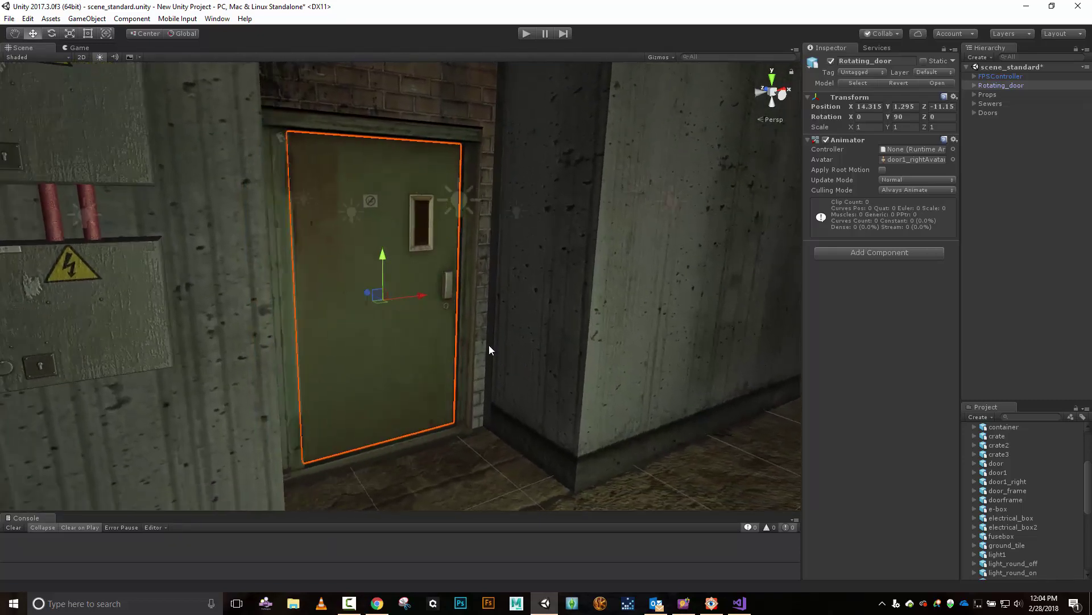
Step: Delete the Camera, Directional Light and Texture Group children of Rotating_door, allowing the prefab instance to break
left_click(974, 85)
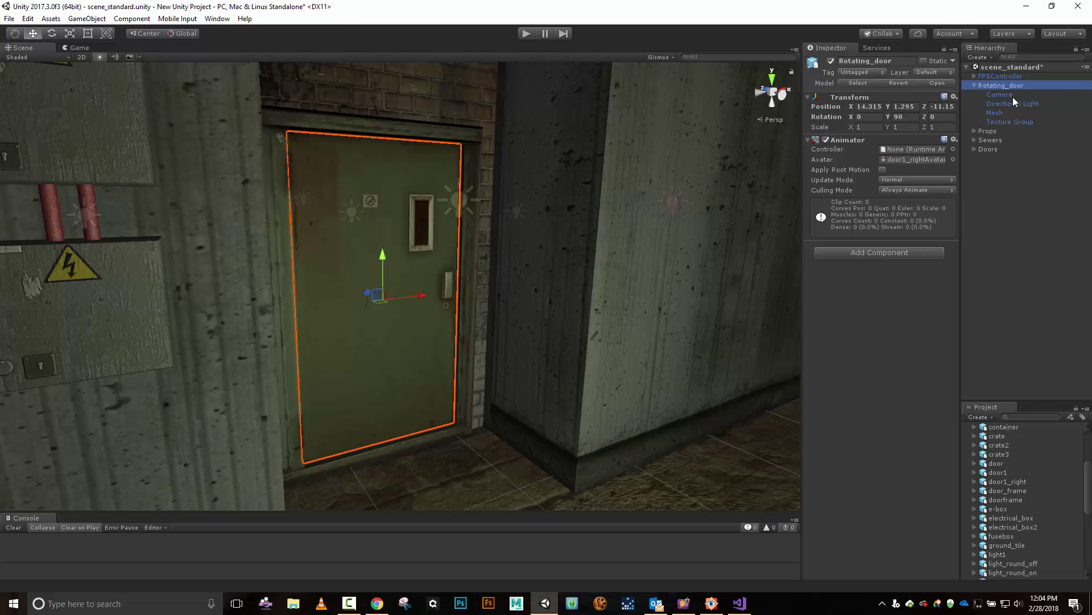
left_click(1004, 94)
left_click(1012, 105, "ctrl")
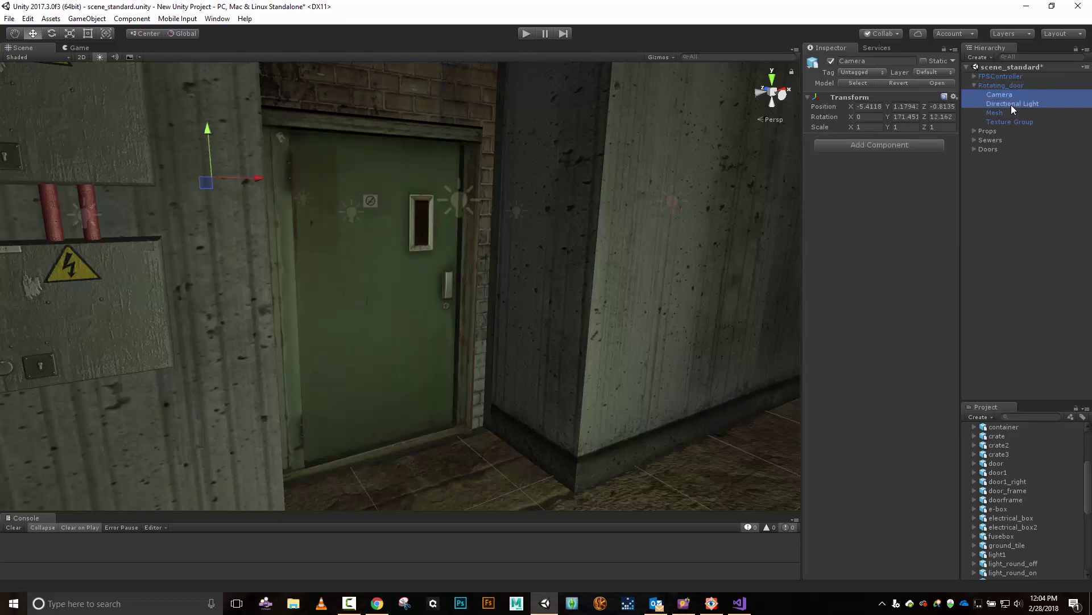
left_click(1013, 120, "ctrl")
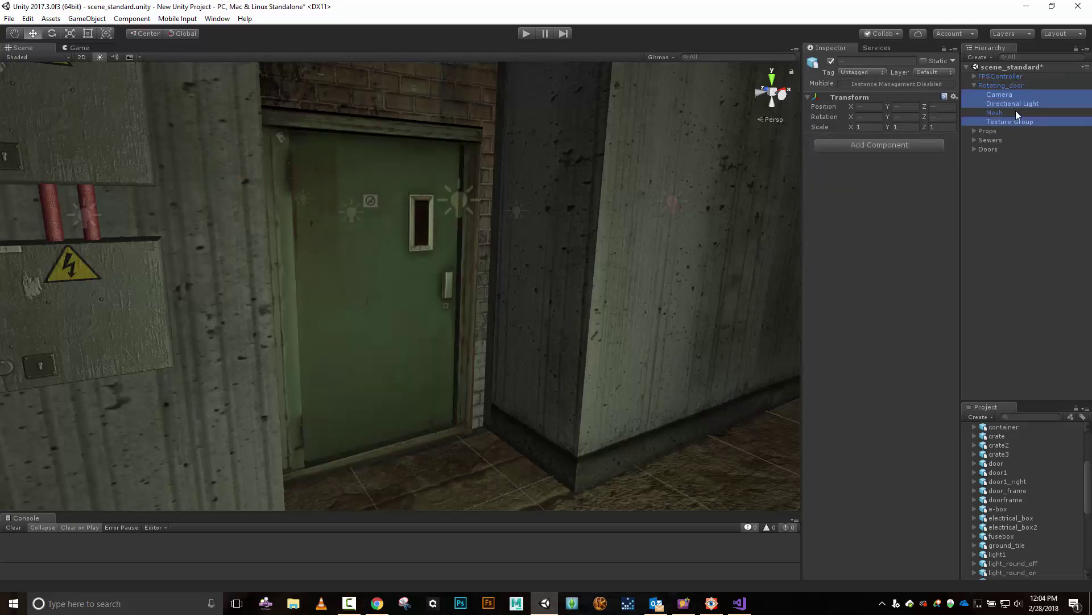
key("Delete")
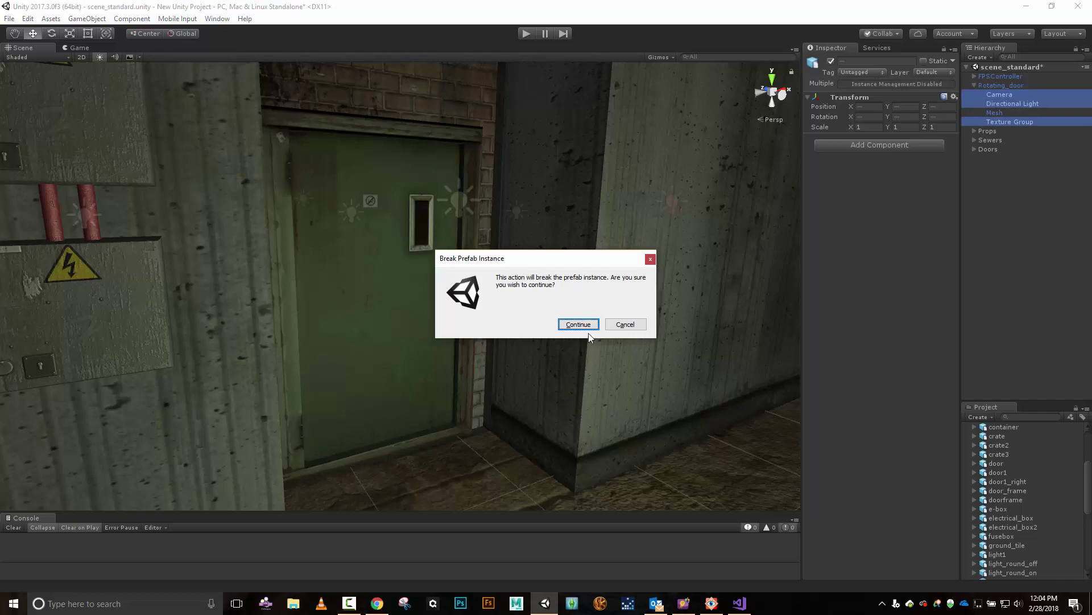
left_click(580, 322)
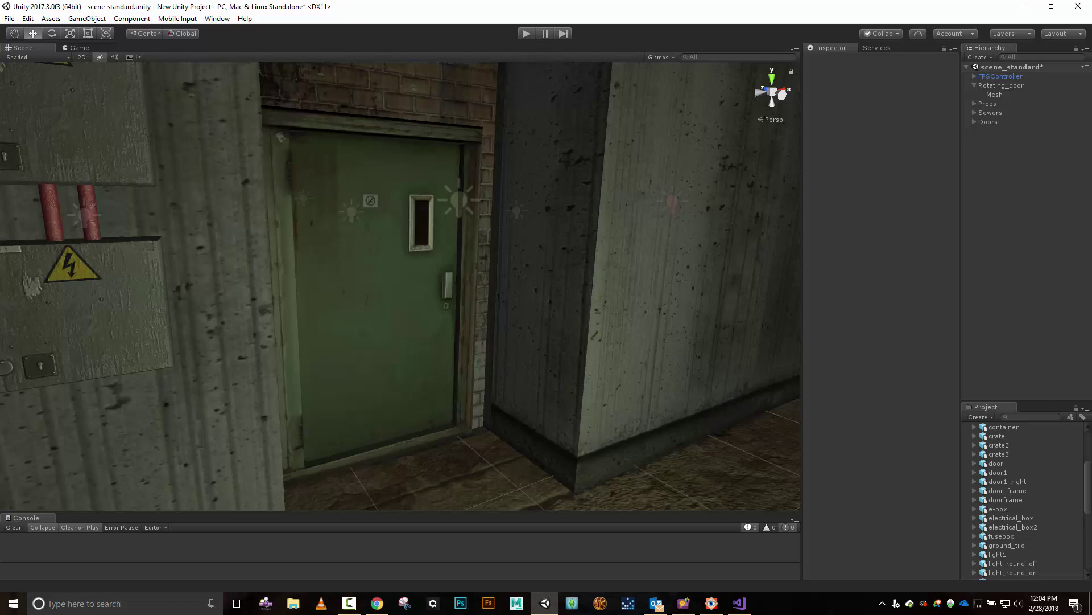
Step: Collapse the Sewer2 folder and create a prefab of Rotating_door in the Prefabs folder
left_click_drag(1089, 489, 1089, 441)
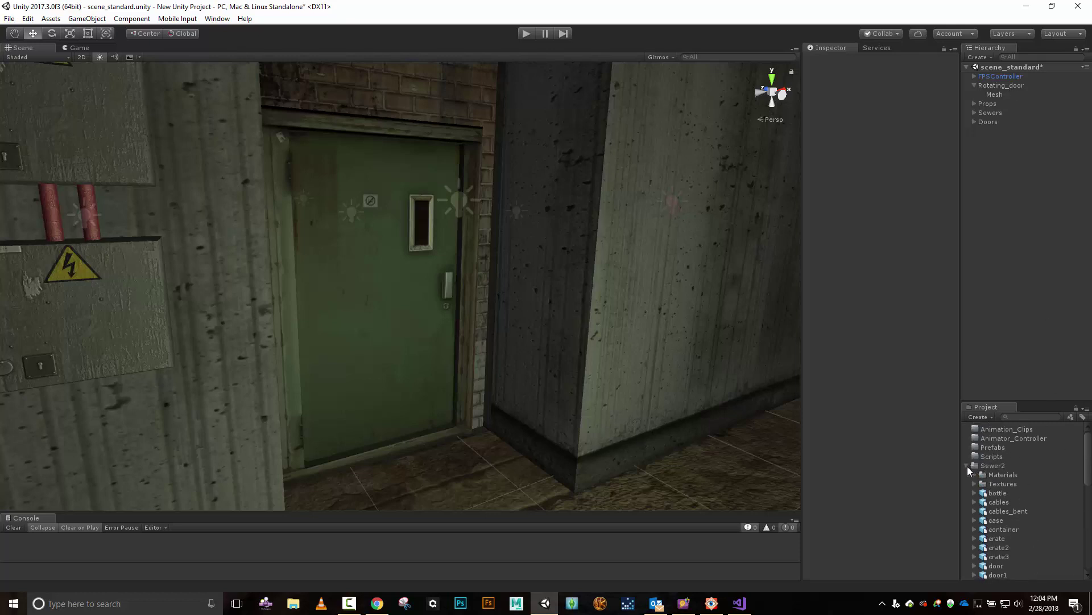
left_click(966, 465)
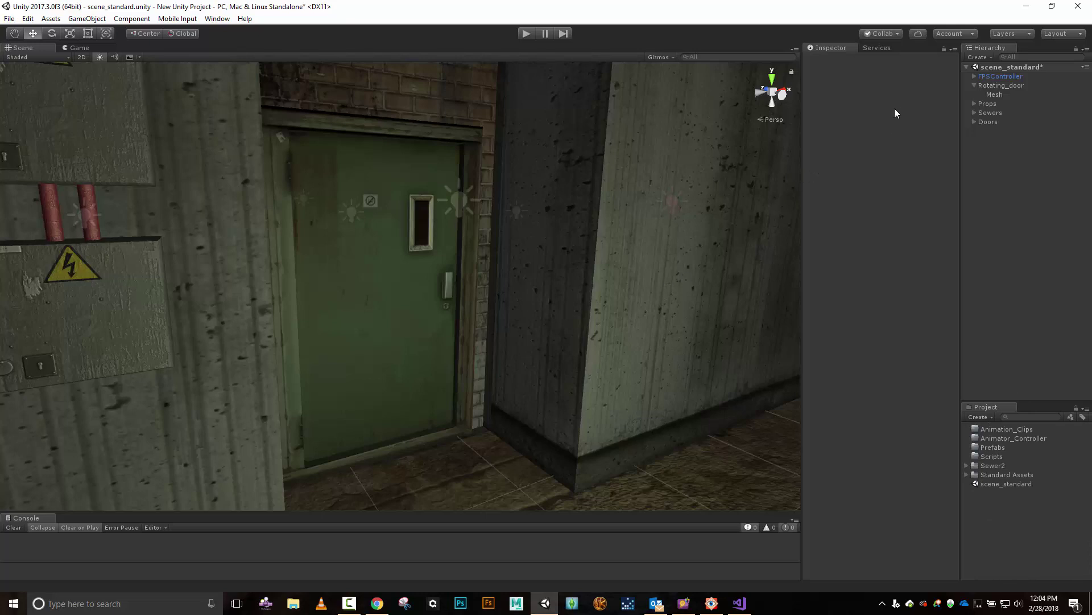
left_click(992, 86)
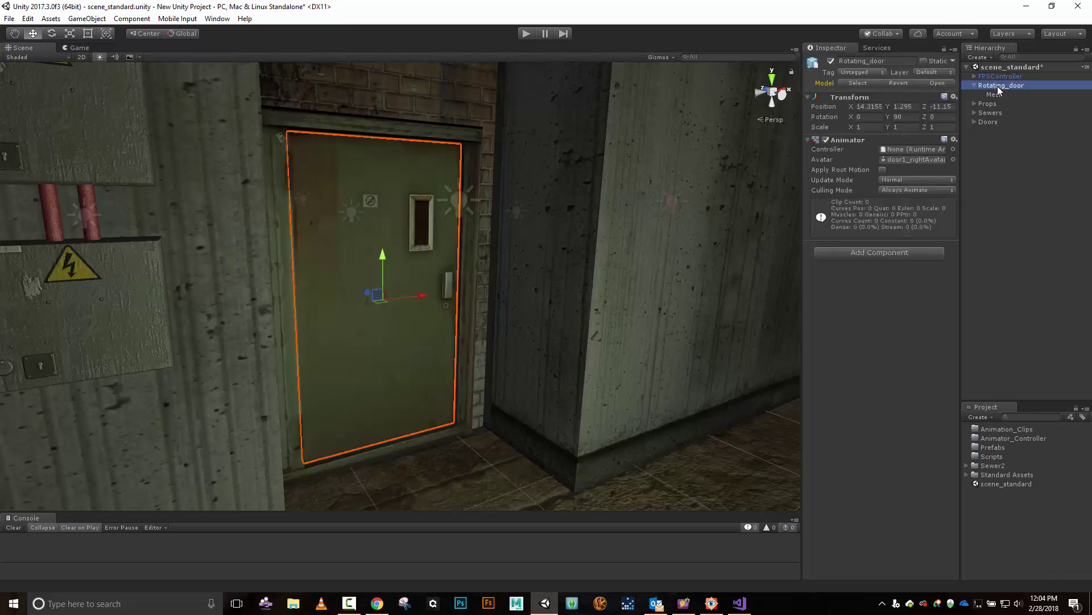
left_click_drag(993, 86, 1050, 104)
left_click_drag(1021, 324, 1007, 449)
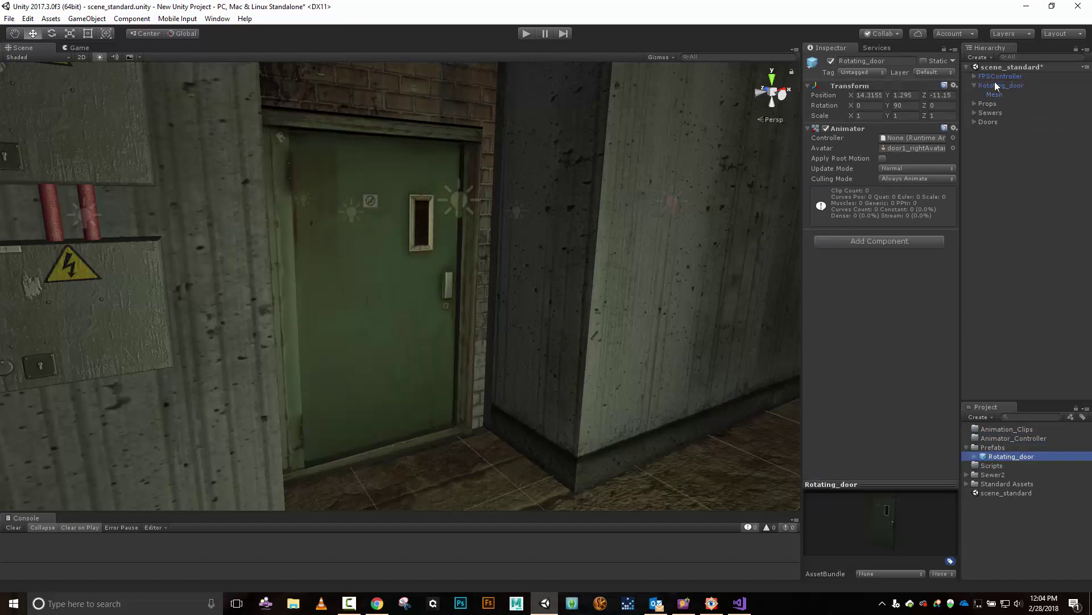
Step: Add a Box Collider component to the Mesh child of Rotating_door
left_click(995, 94)
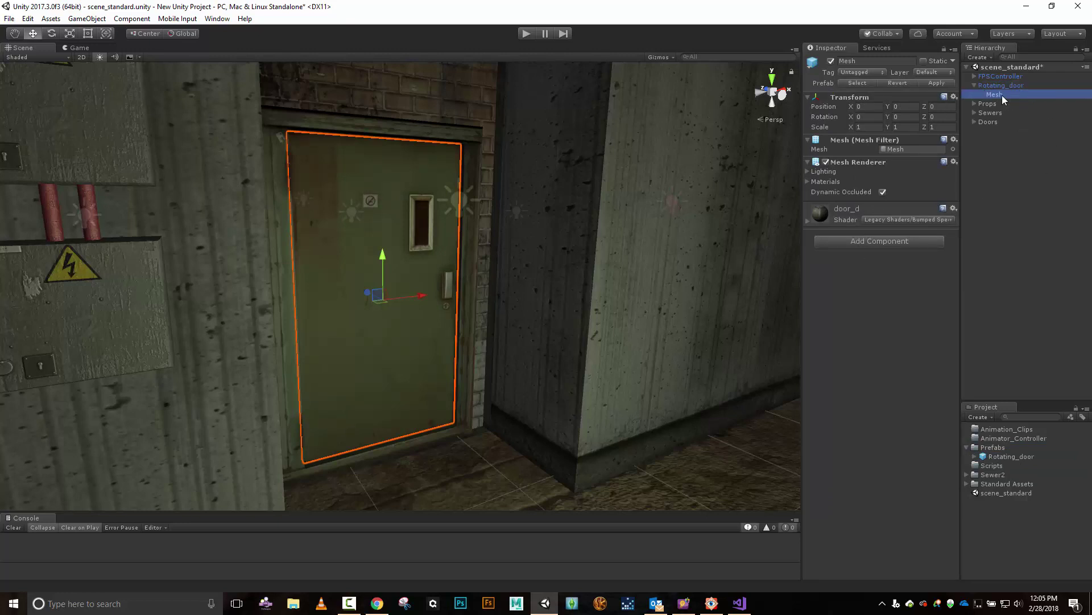
left_click(891, 247)
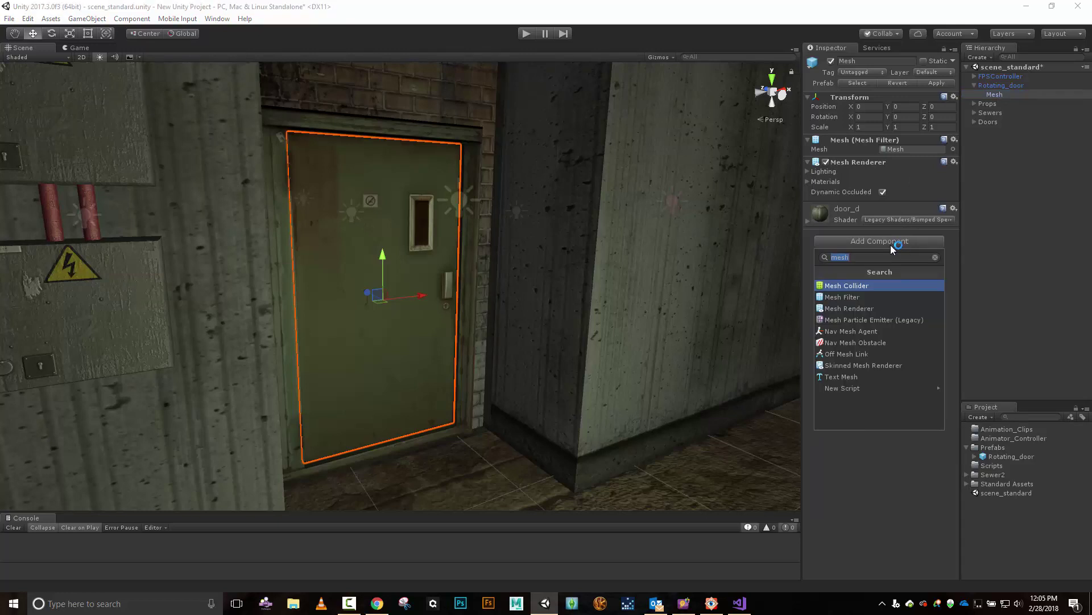
type("collider")
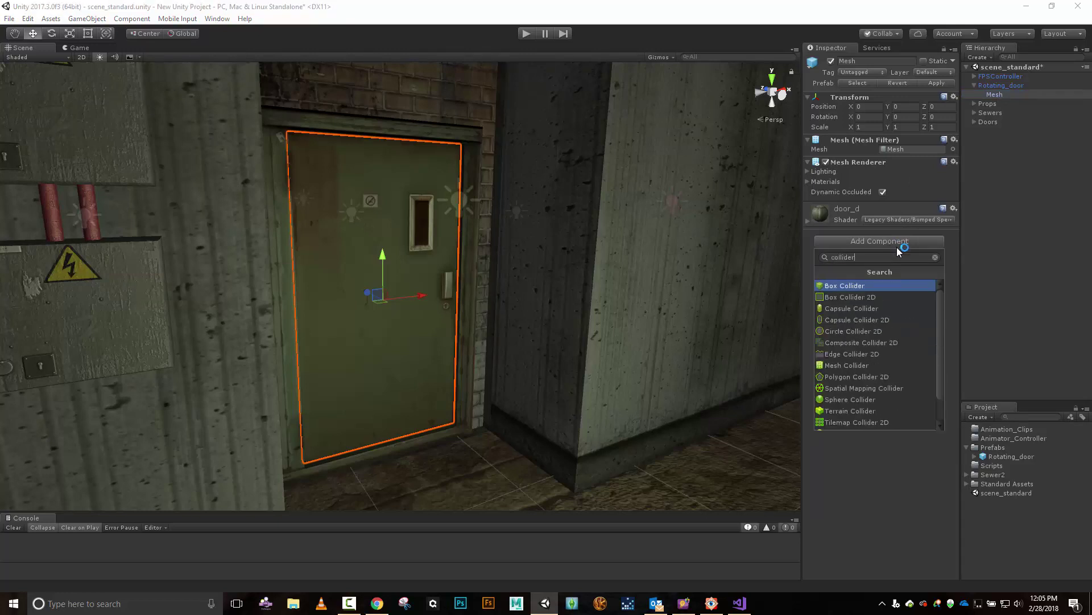
key("Return")
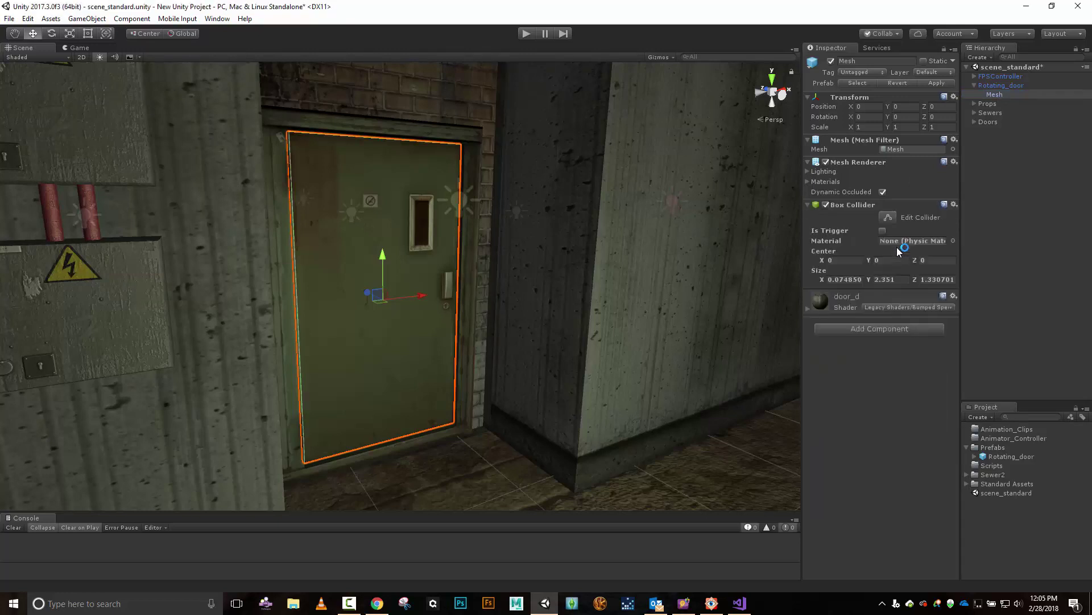
Step: Add a Sphere Collider component to the parent Rotating_door object
left_click(1003, 86)
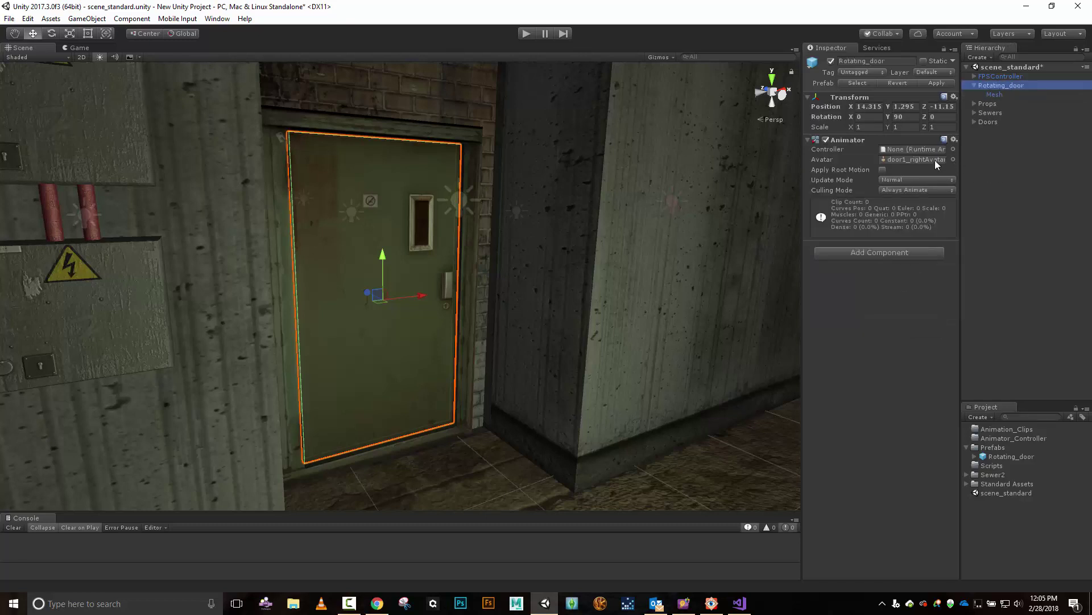
left_click(892, 254)
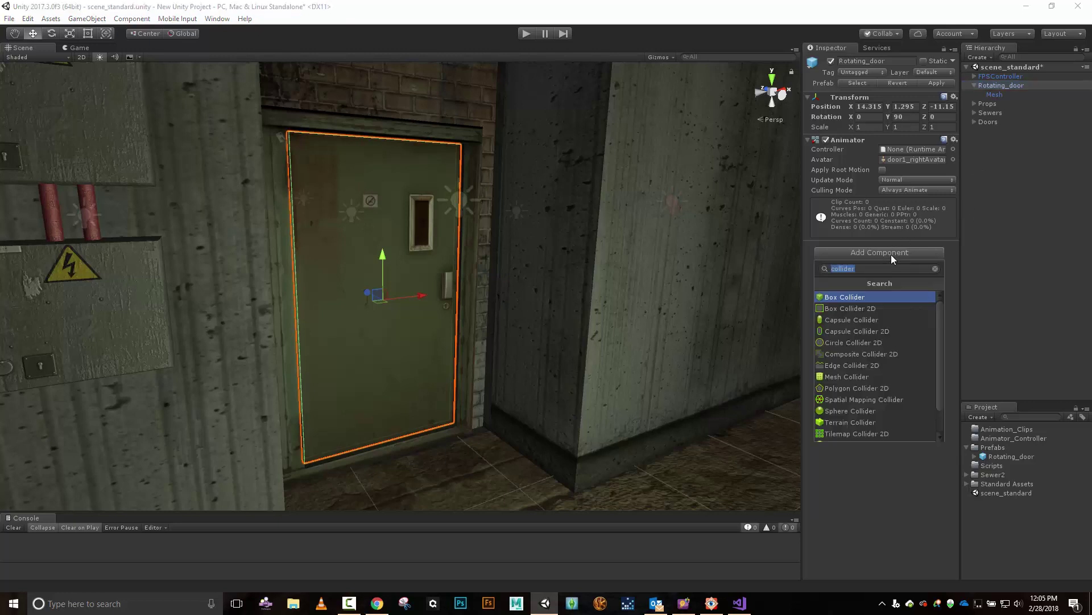
type("sphere")
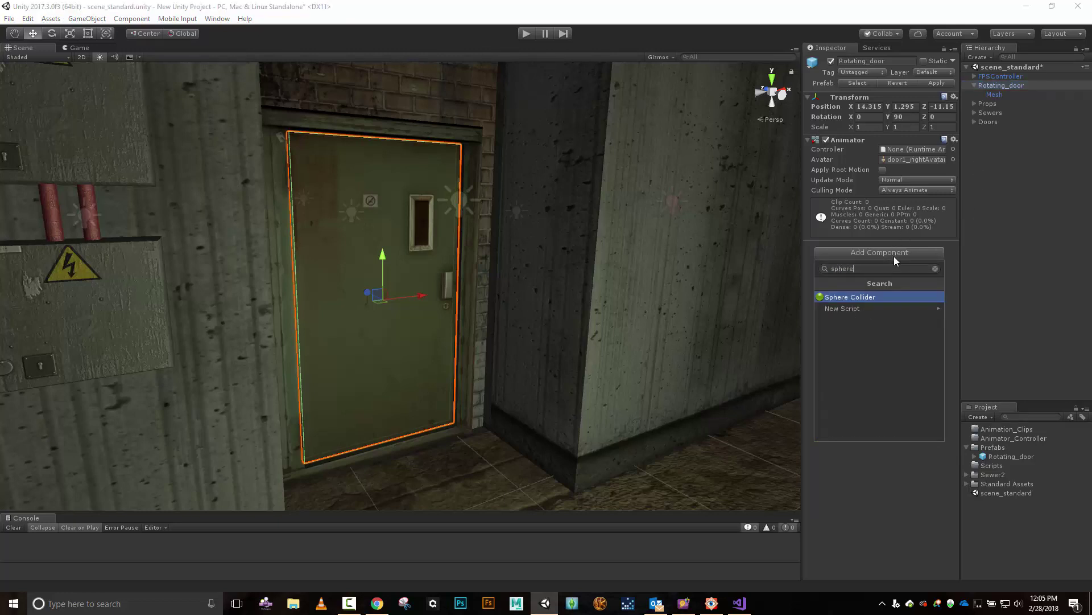
key("Return")
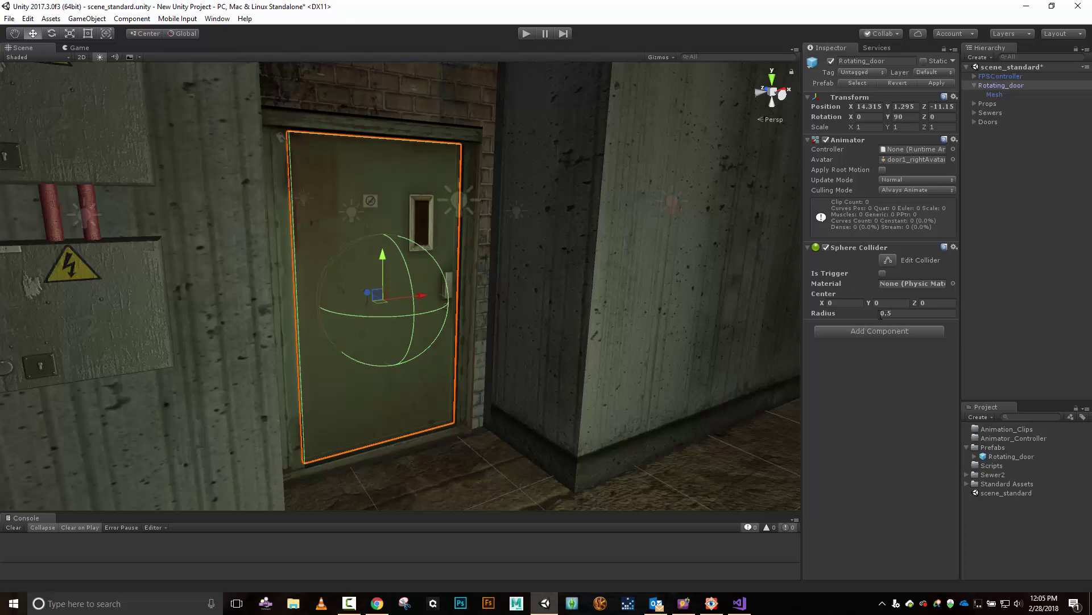
Step: Make the Sphere Collider a trigger with a radius of about 1.72 and apply the changes to the prefab
left_click_drag(869, 313, 896, 315)
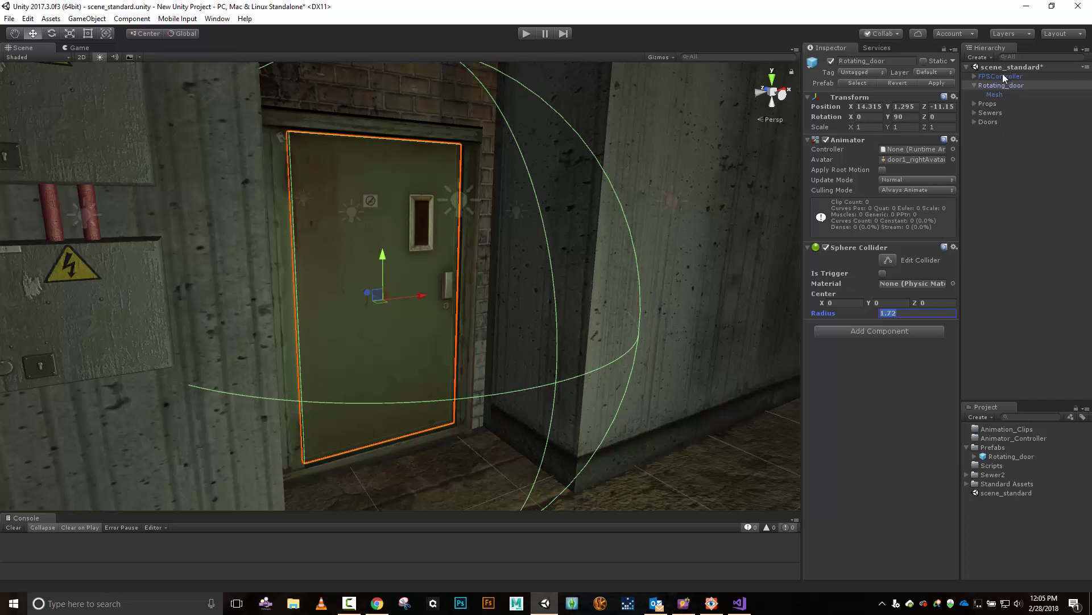
left_click(881, 276)
left_click(947, 84)
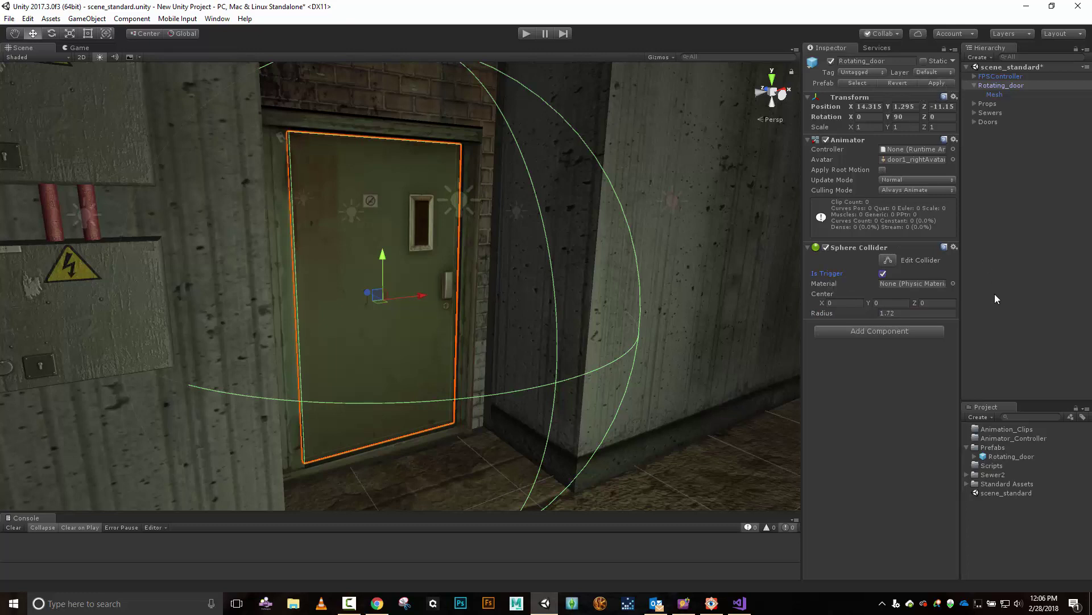
Step: Check the FPSController's tag, and dock the Animation window between the Scene view and the Console with Rotating_door selected
left_click(1001, 77)
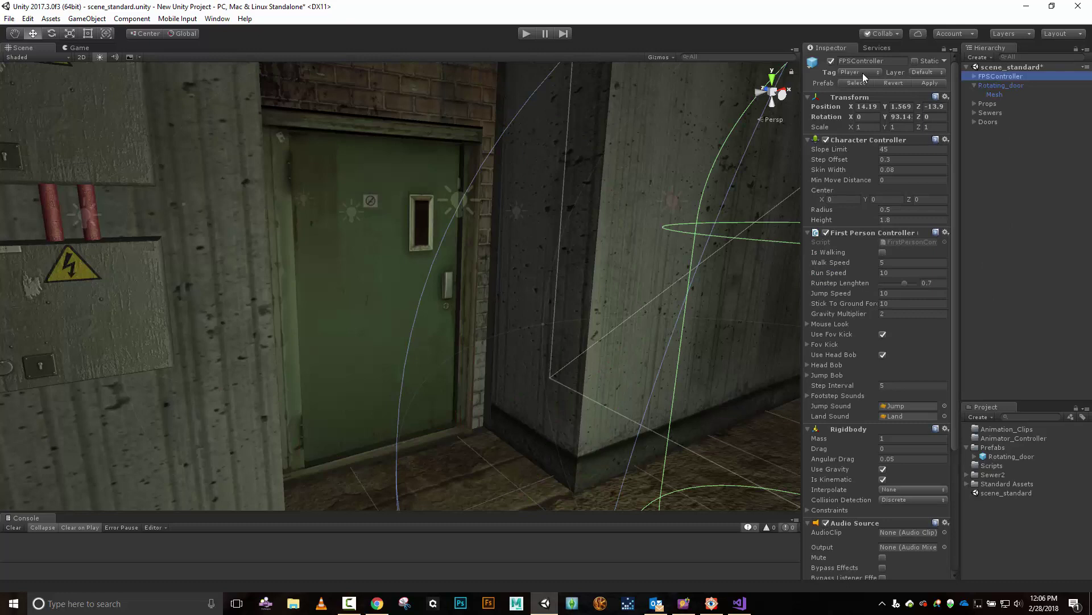
left_click(989, 86)
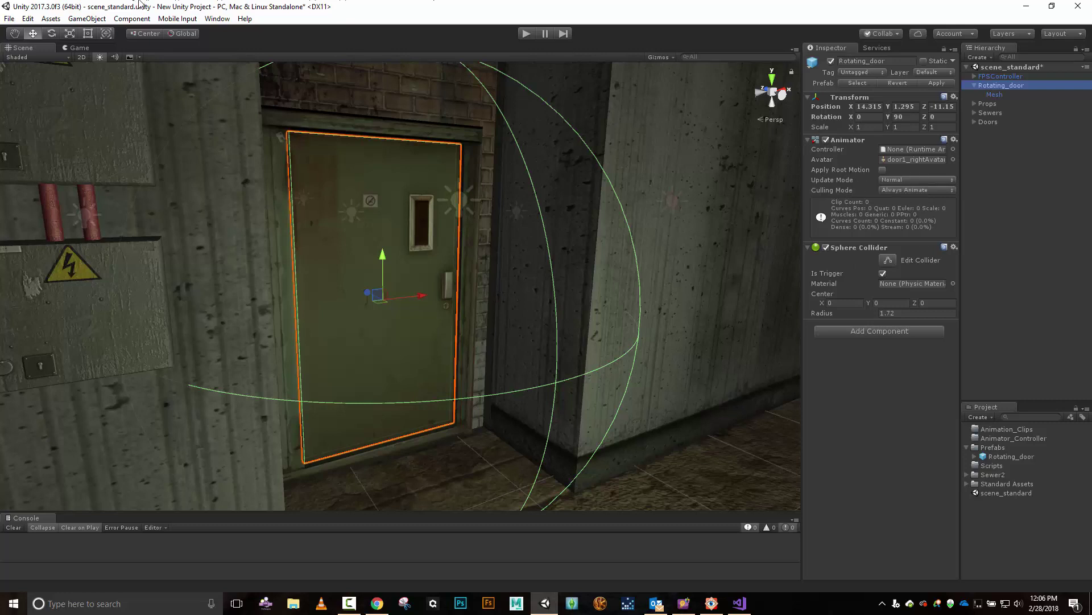
left_click(217, 20)
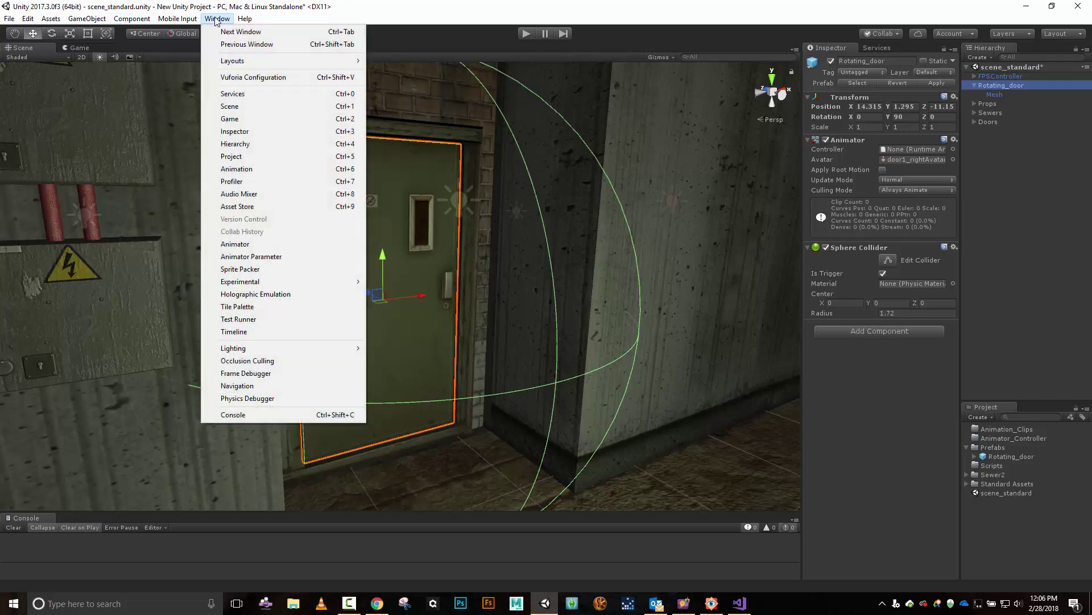
left_click(304, 174)
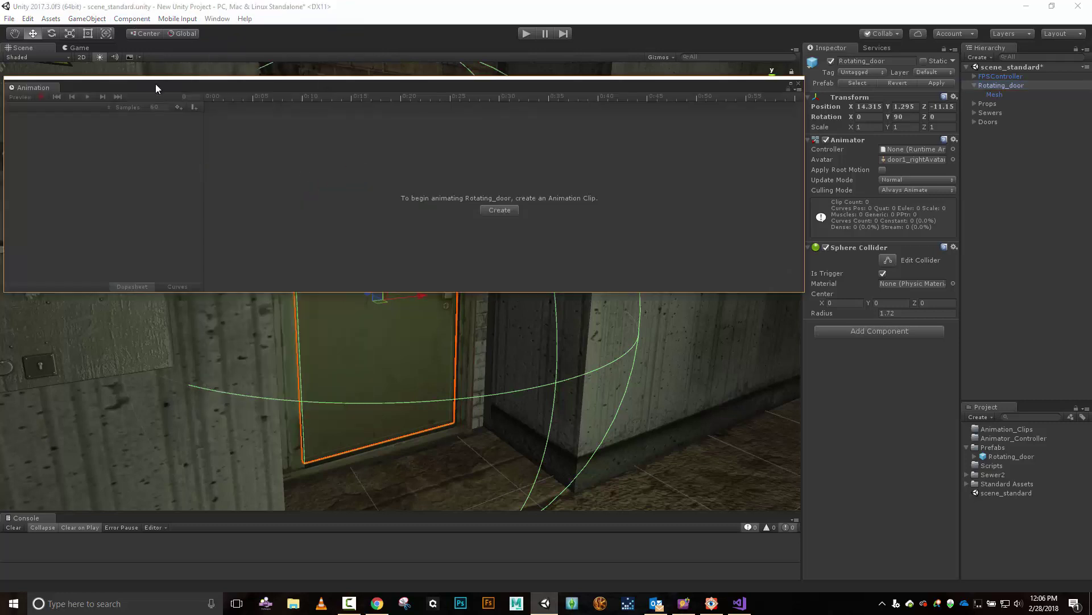
left_click_drag(155, 84, 246, 411)
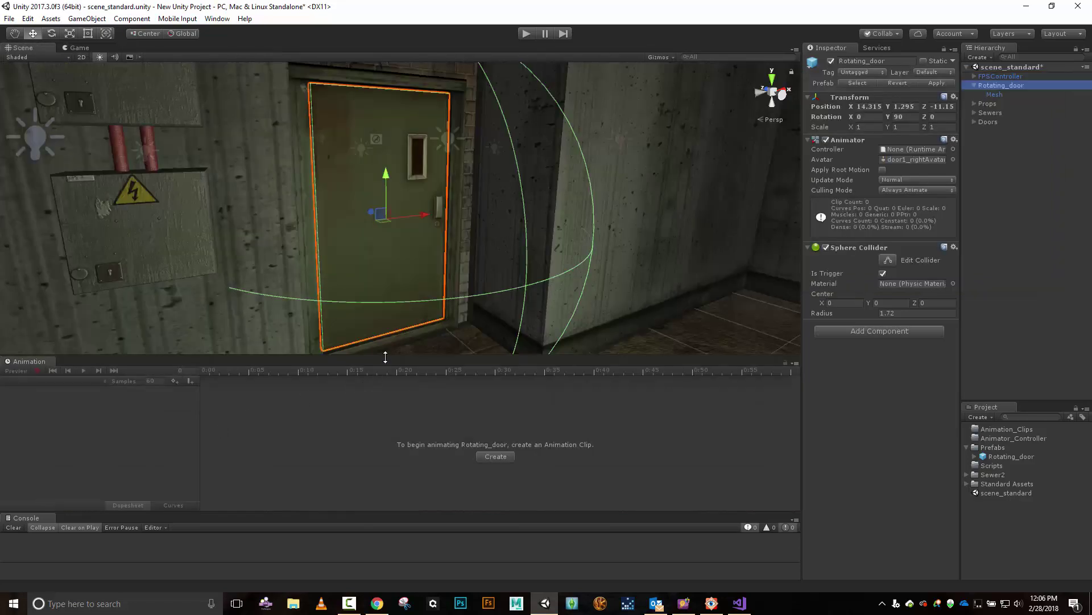
mouse_move(386, 355)
left_mouse_down()
mouse_move(389, 288)
mouse_move(393, 359)
mouse_move(399, 340)
left_mouse_up()
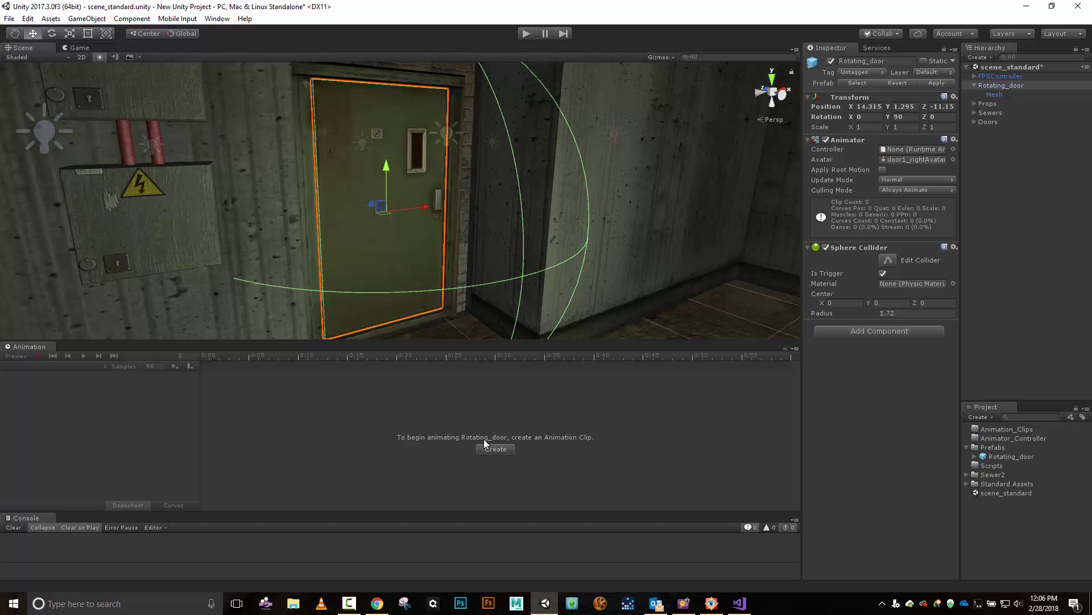
Step: Start a new animation clip for the Rotating_door object in the project's Animation_Clips folder
left_click(138, 222)
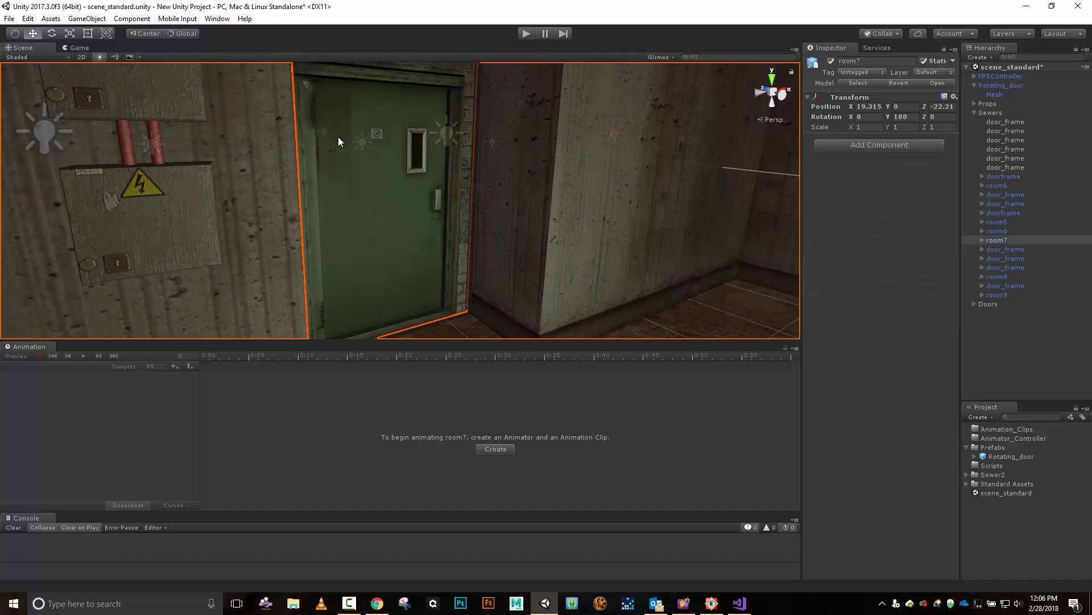
left_click(388, 164)
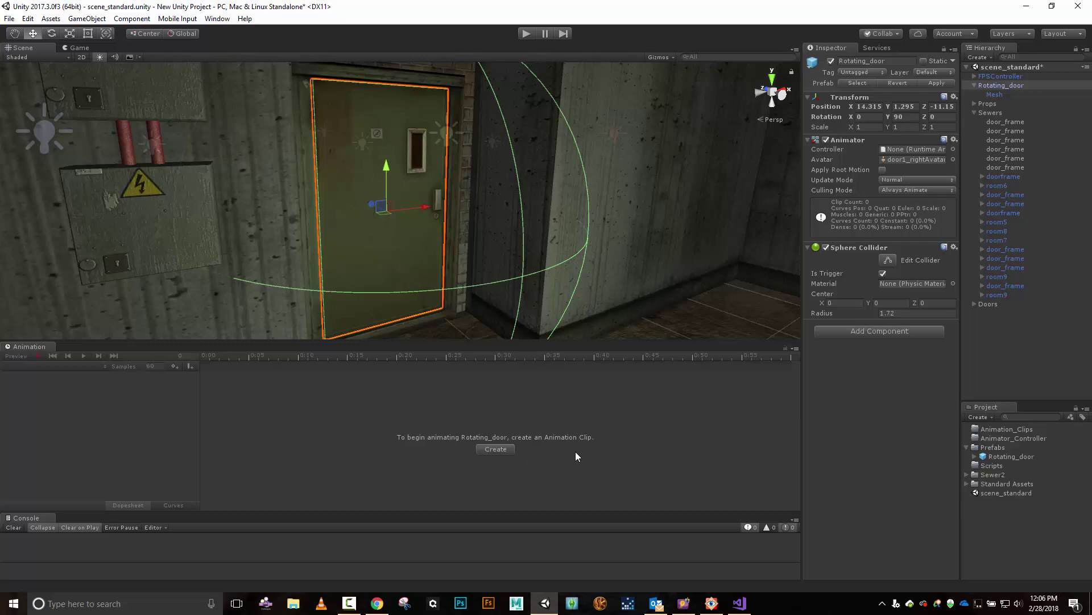
left_click(493, 449)
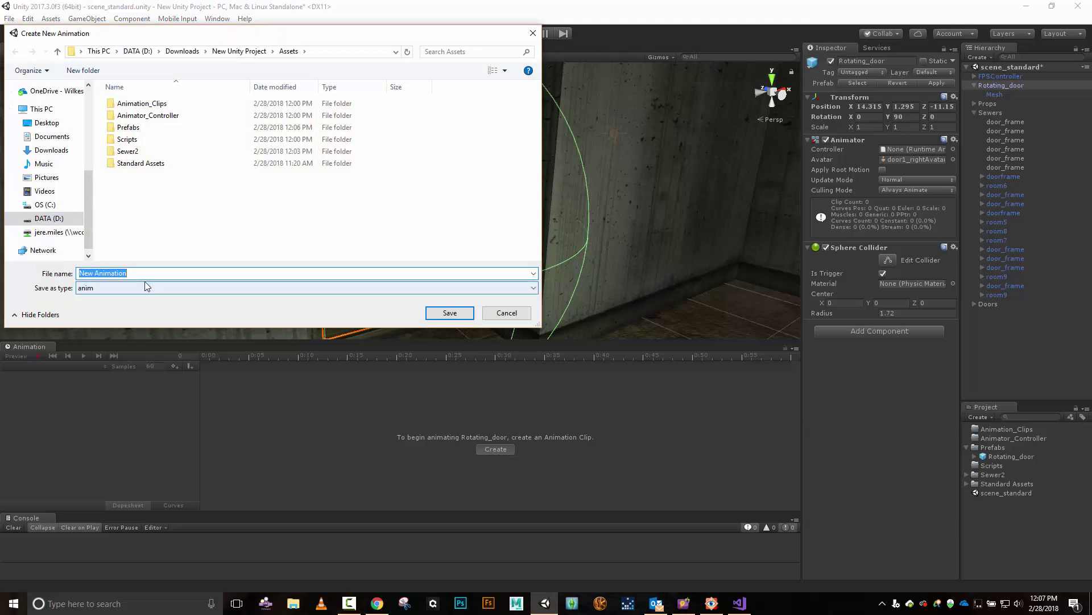
left_click(142, 106)
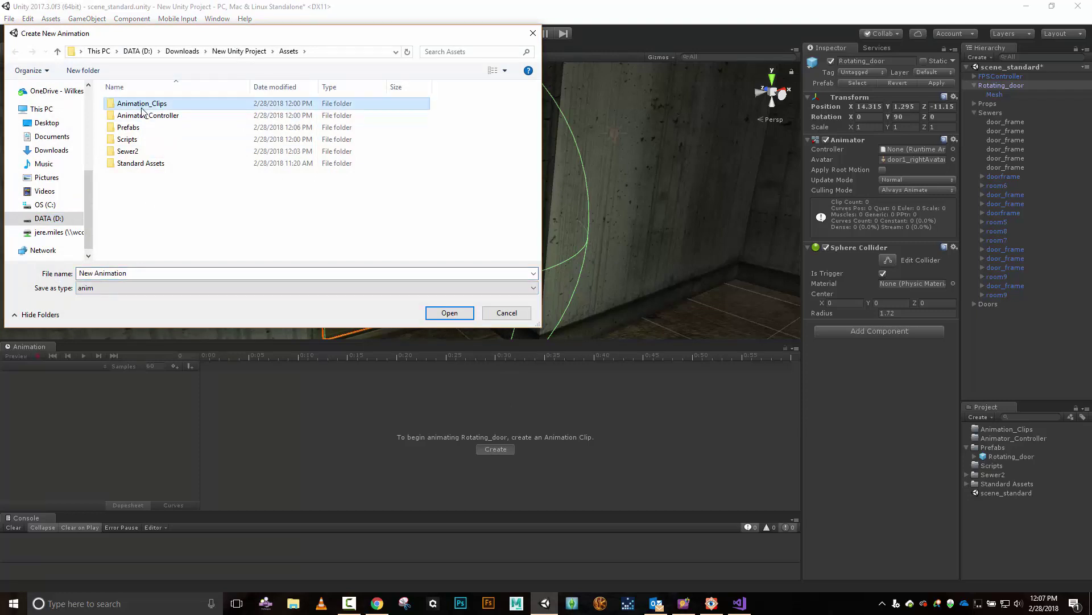
double_click(144, 104)
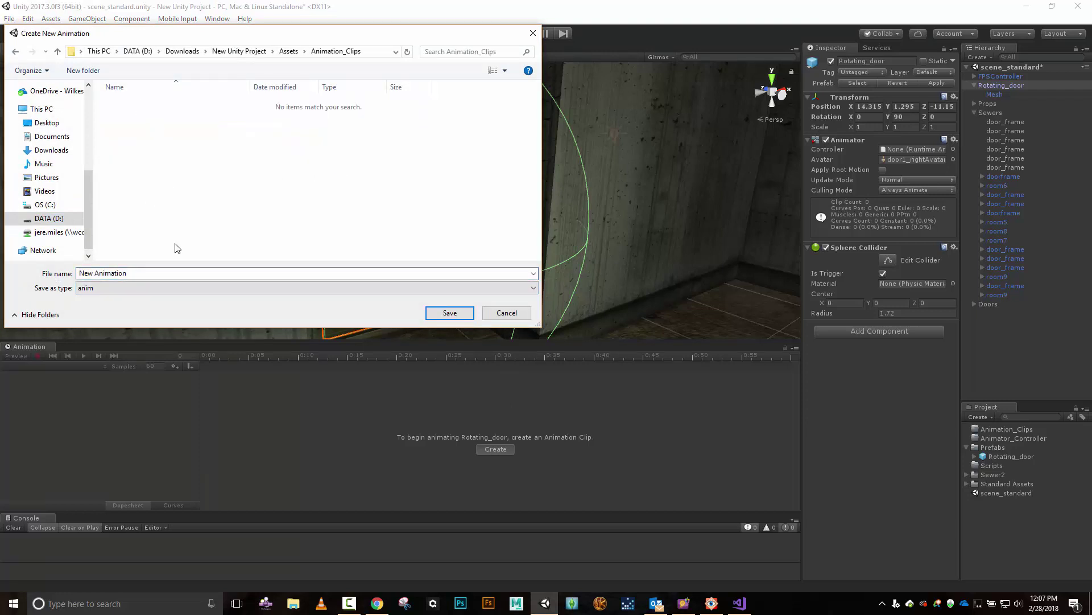
Step: Name the new animation clip Rotating_Door_Open and save it
left_click(160, 272)
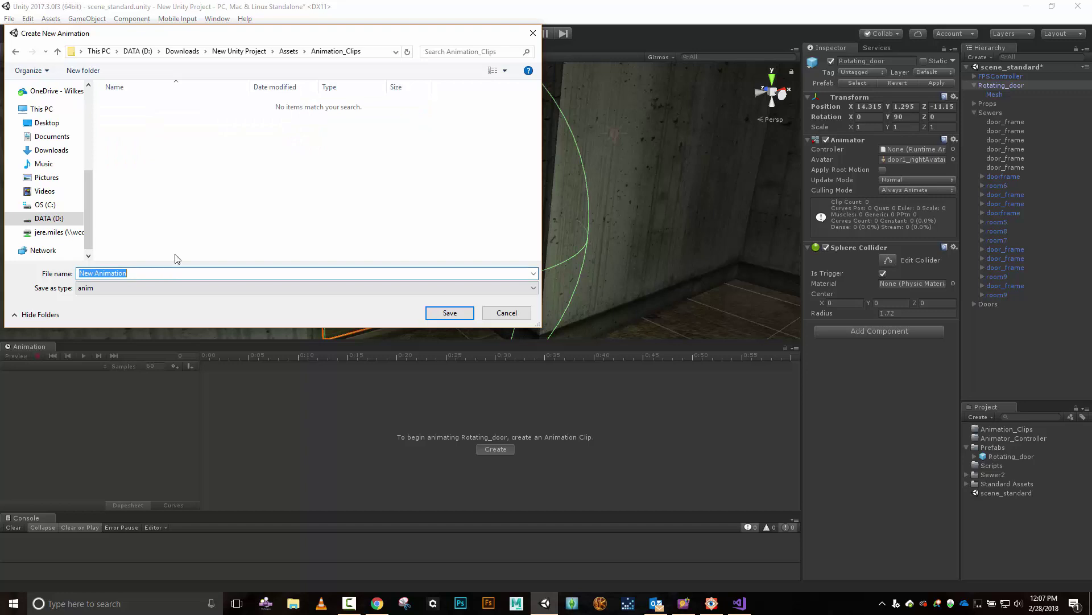
type("Door")
key("BackSpace")
key("BackSpace")
key("BackSpace")
key("BackSpace")
type("Rotating")
key("BackSpace")
key("BackSpace")
key("BackSpace")
key("BackSpace")
key("BackSpace")
key("BackSpace")
key("BackSpace")
key("BackSpace")
type("Rotating_Door_Open")
key("Return")
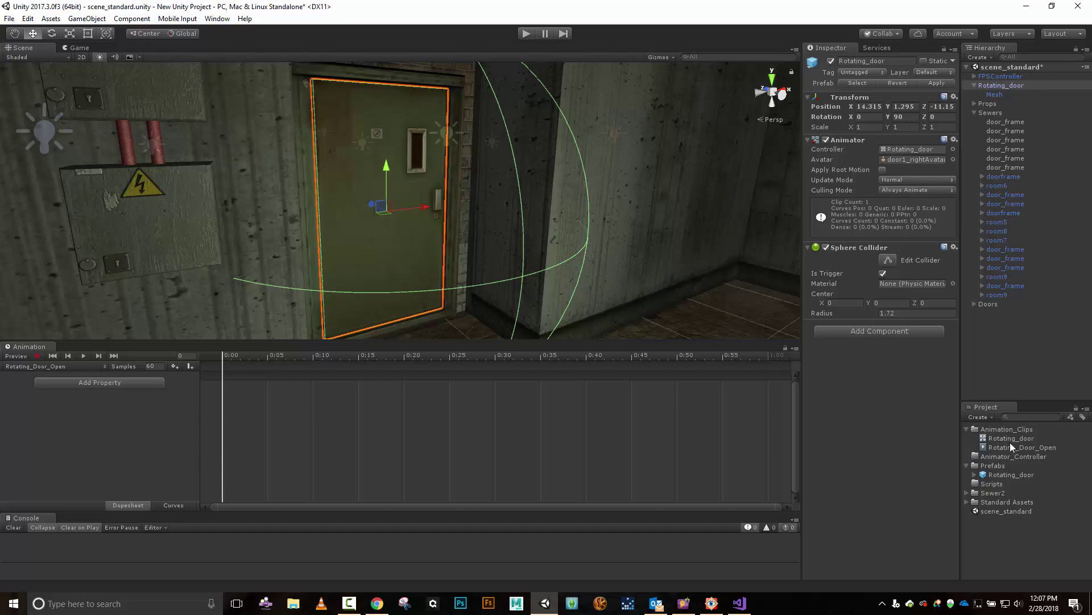
Step: Place the Rotating_Door_Open state between Entry and Exit in the Rotating_door controller, and move that controller into the Animator_Controller folder
left_click(991, 439)
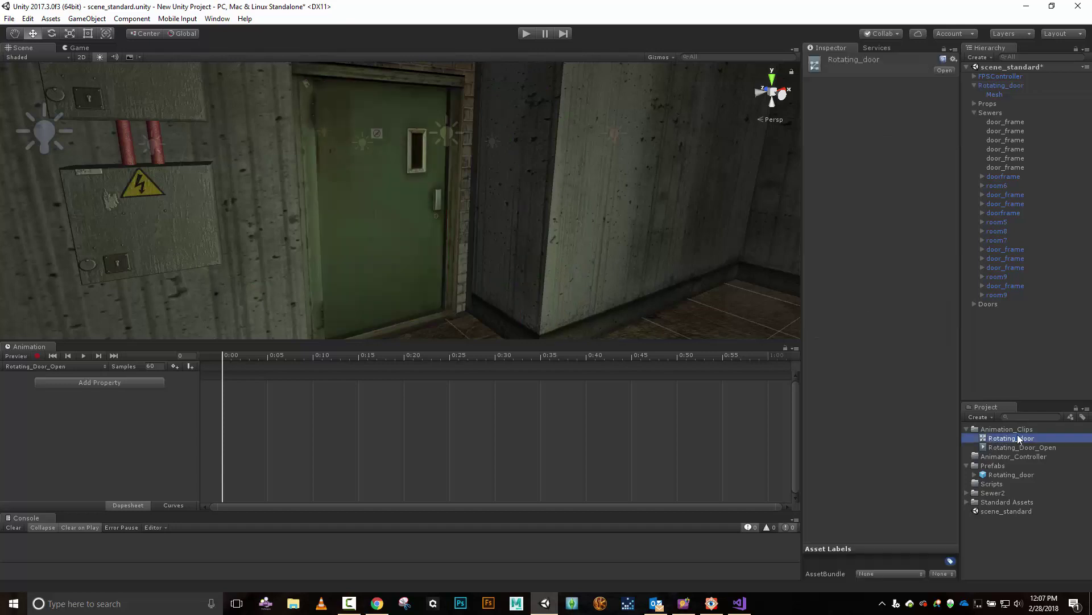
double_click(1017, 440)
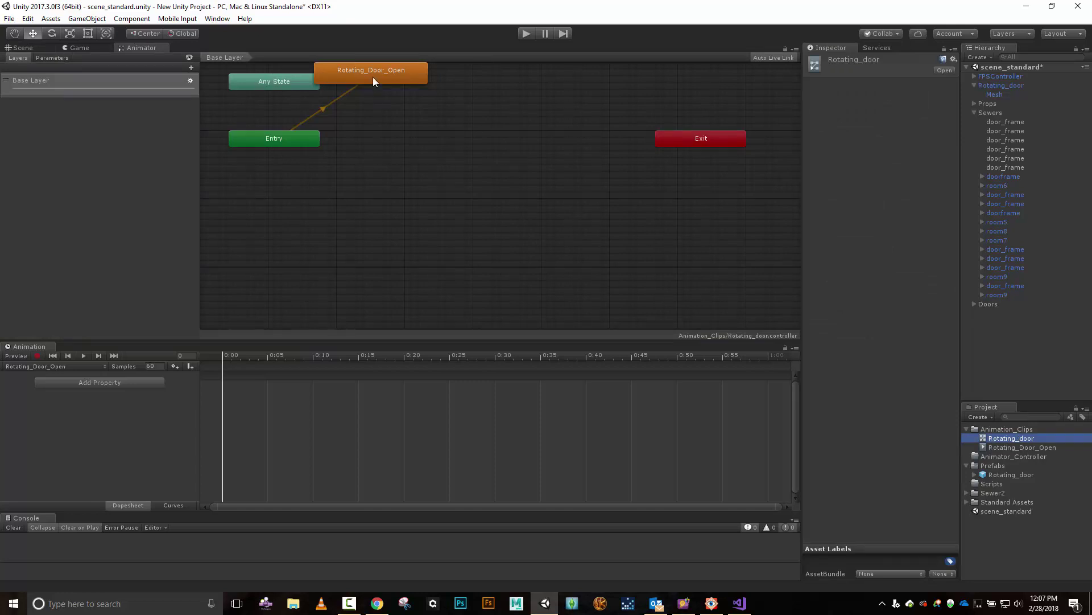
left_click_drag(373, 77, 511, 134)
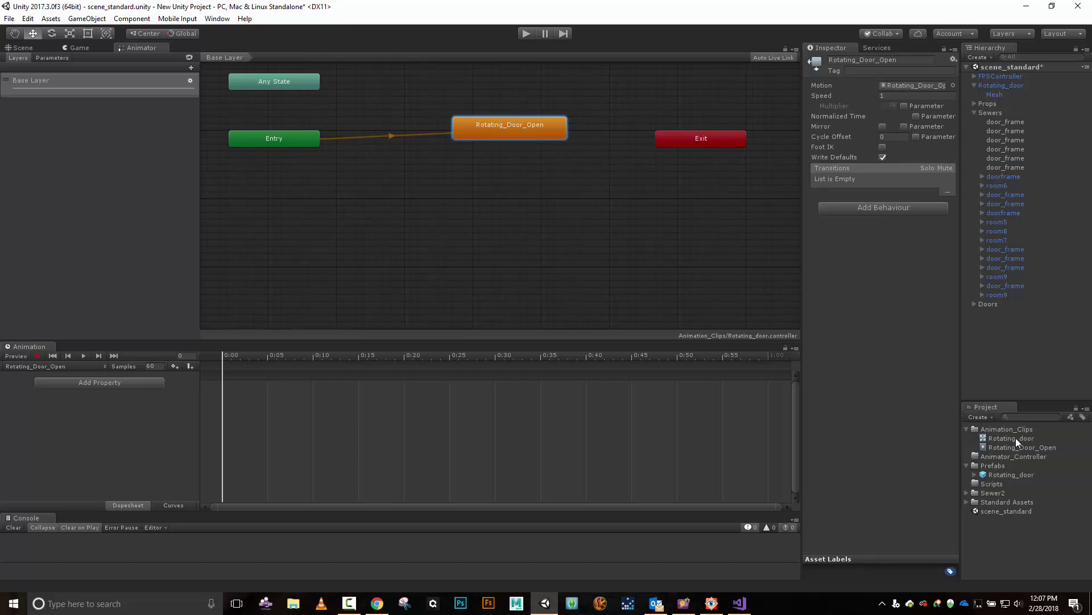
left_click_drag(1016, 438, 999, 460)
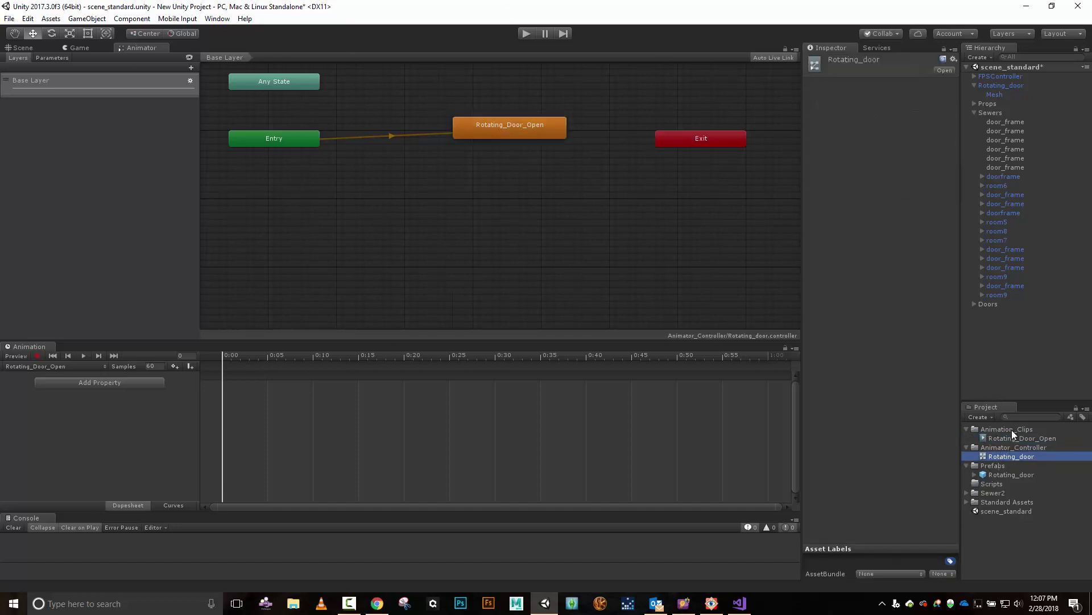
left_click(19, 49)
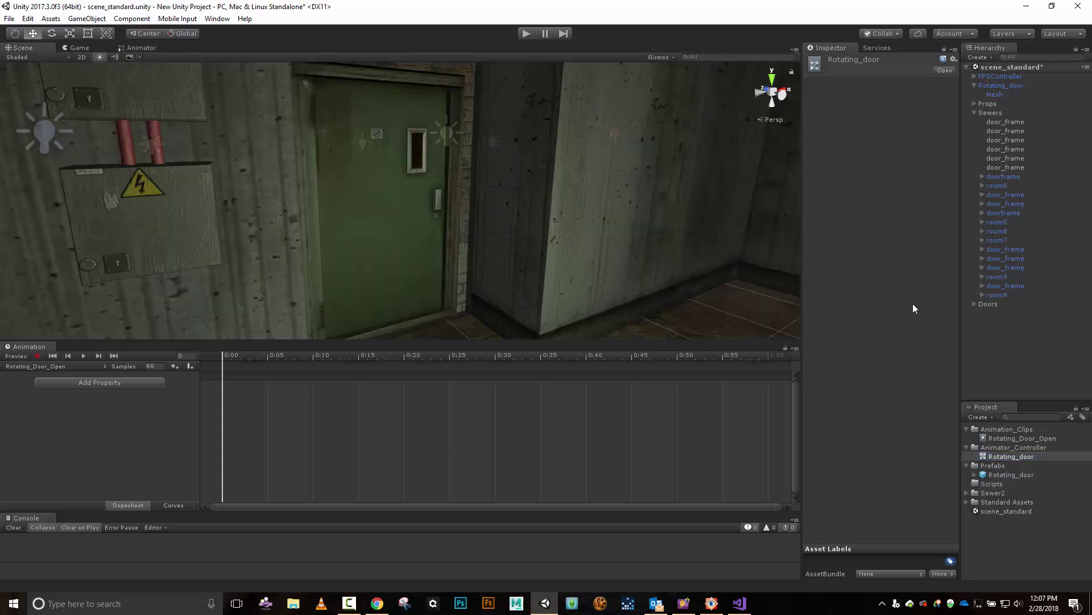
Step: Compare the Animation window's contents with the Rotating_Door_Open clip, room7 and the Rotating_door object selected
left_click(1016, 439)
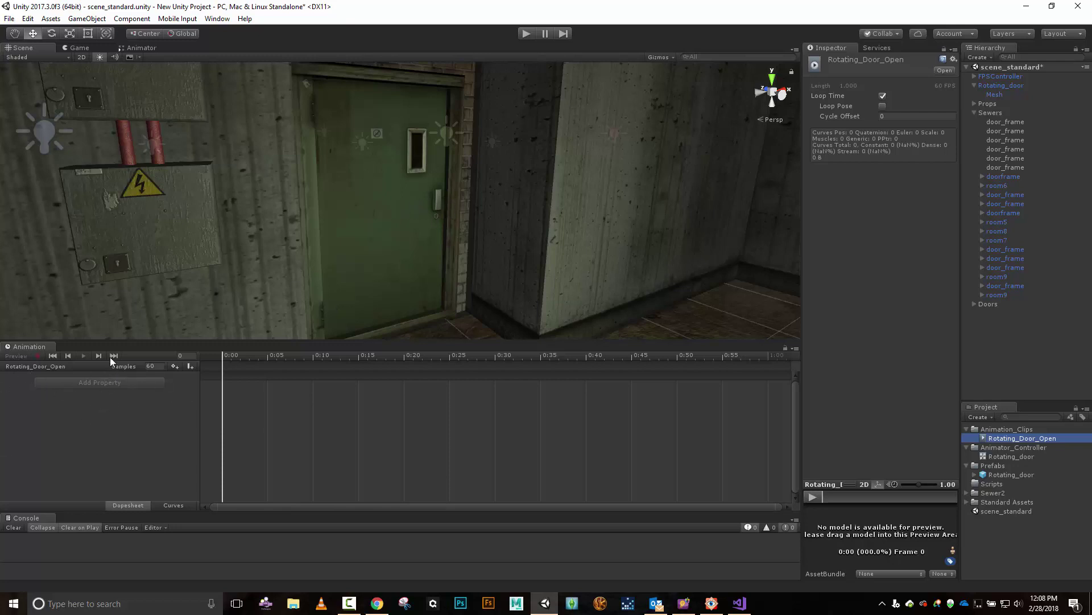
left_click(206, 166)
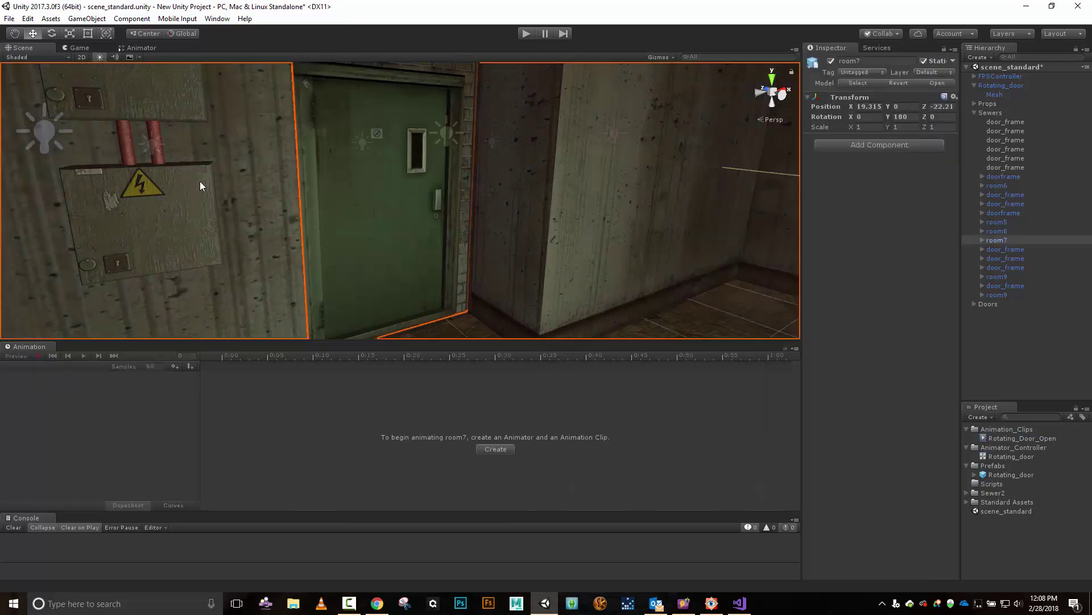
left_click(424, 169)
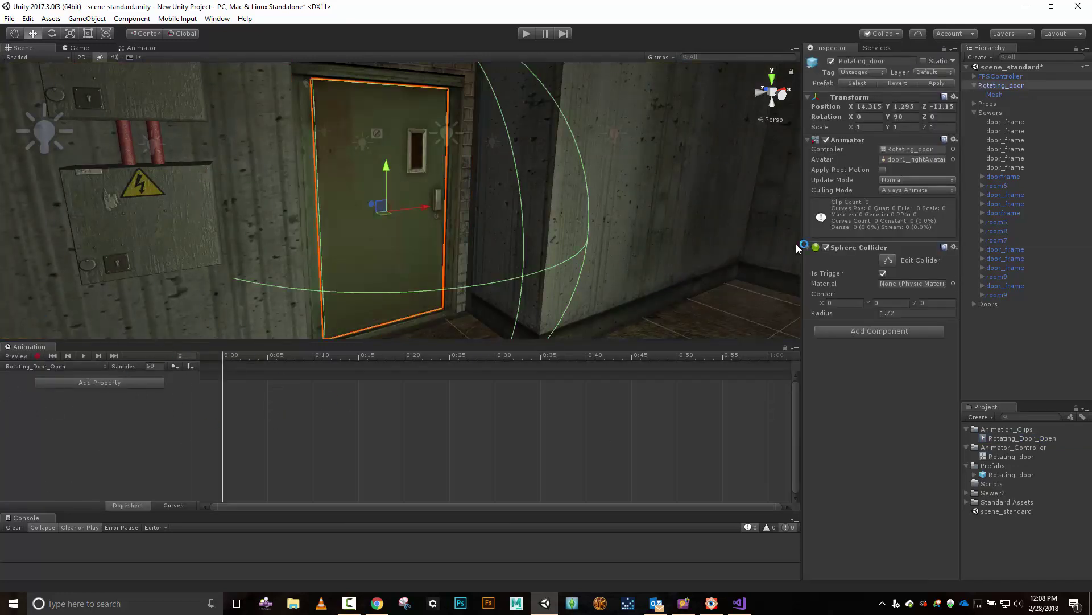
left_click(1015, 363)
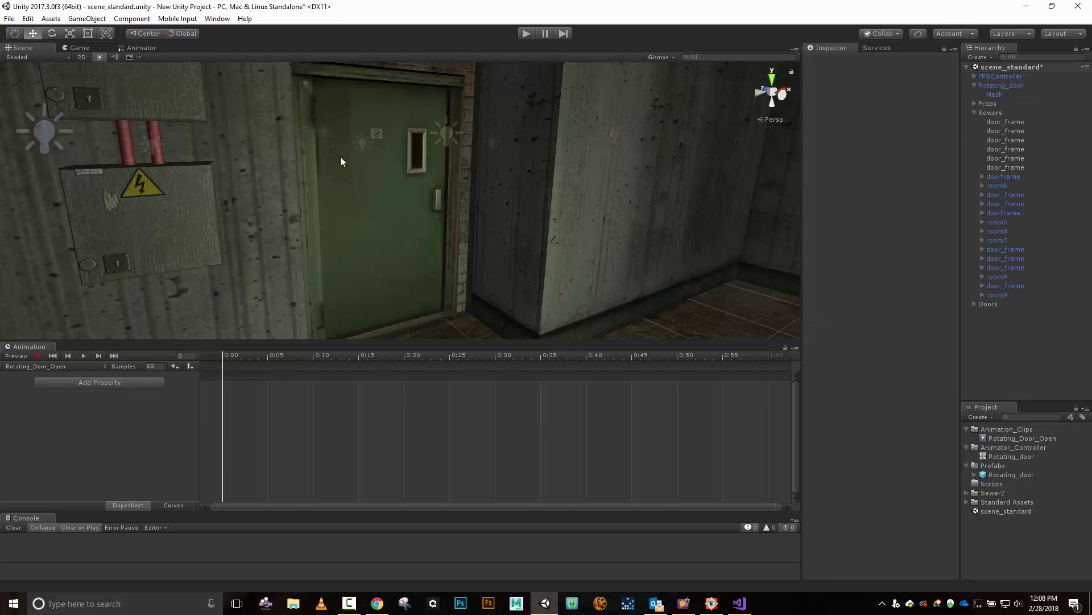
left_click(384, 170)
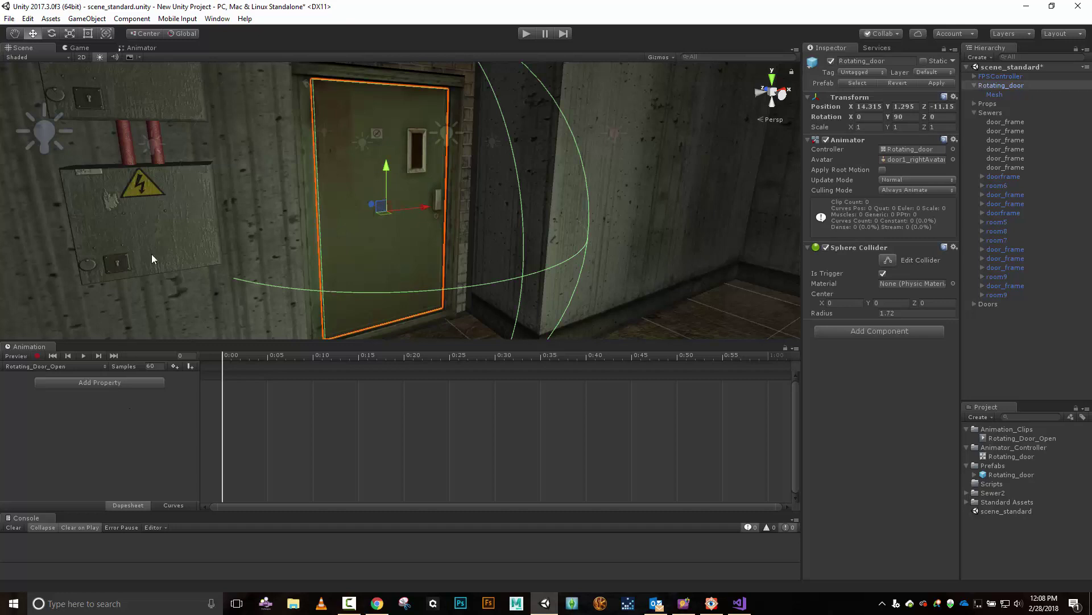
left_click(169, 211)
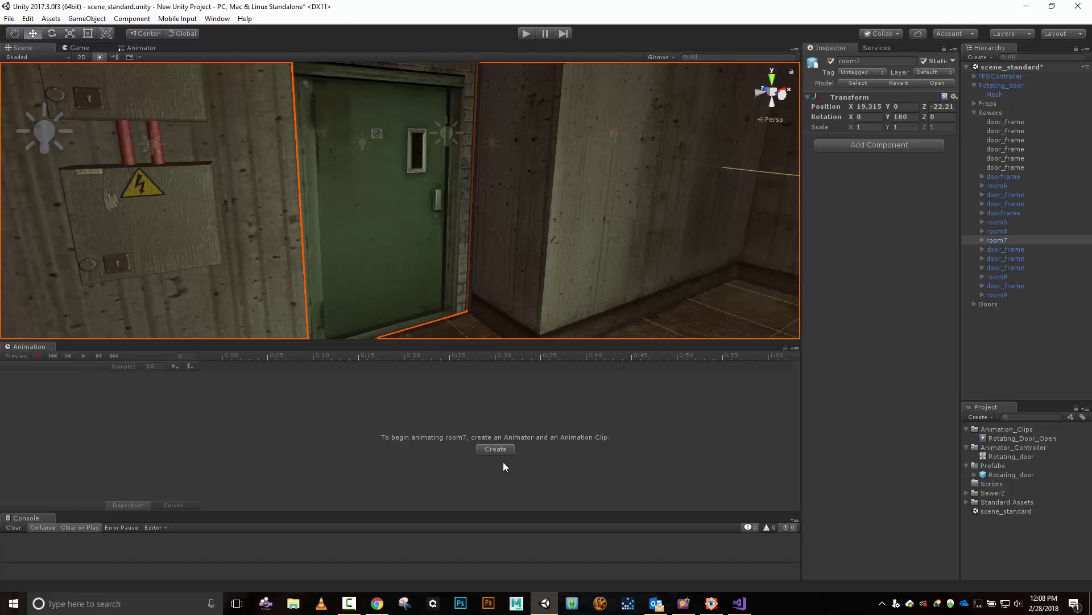
Step: Add the Transform Rotation property of Rotating_door to the Rotating_Door_Open clip and expand its X, Y and Z channels
left_click(415, 170)
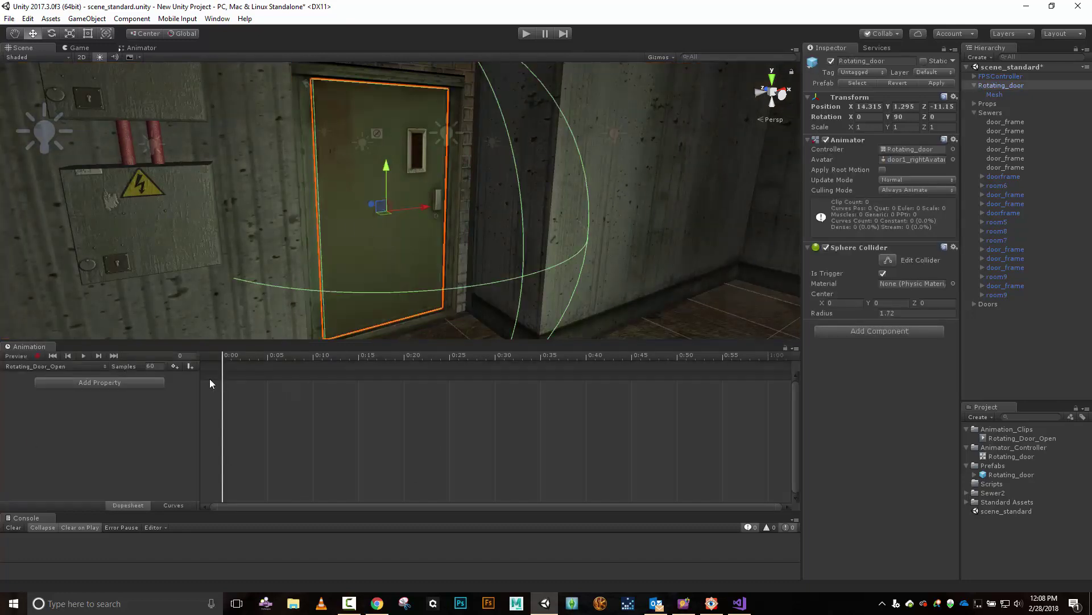
left_click(79, 385)
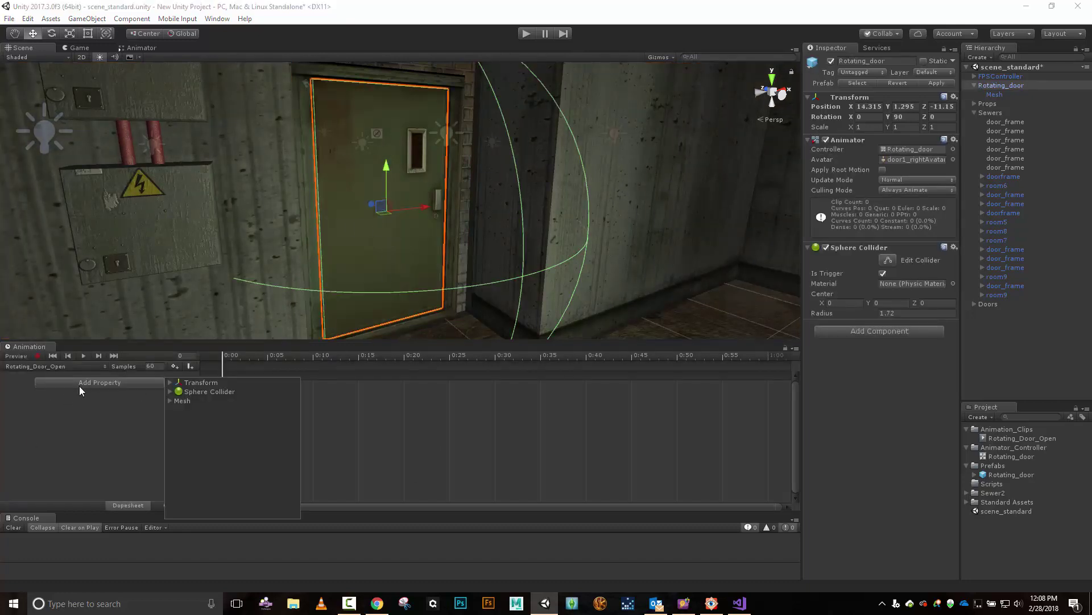
left_click(172, 401)
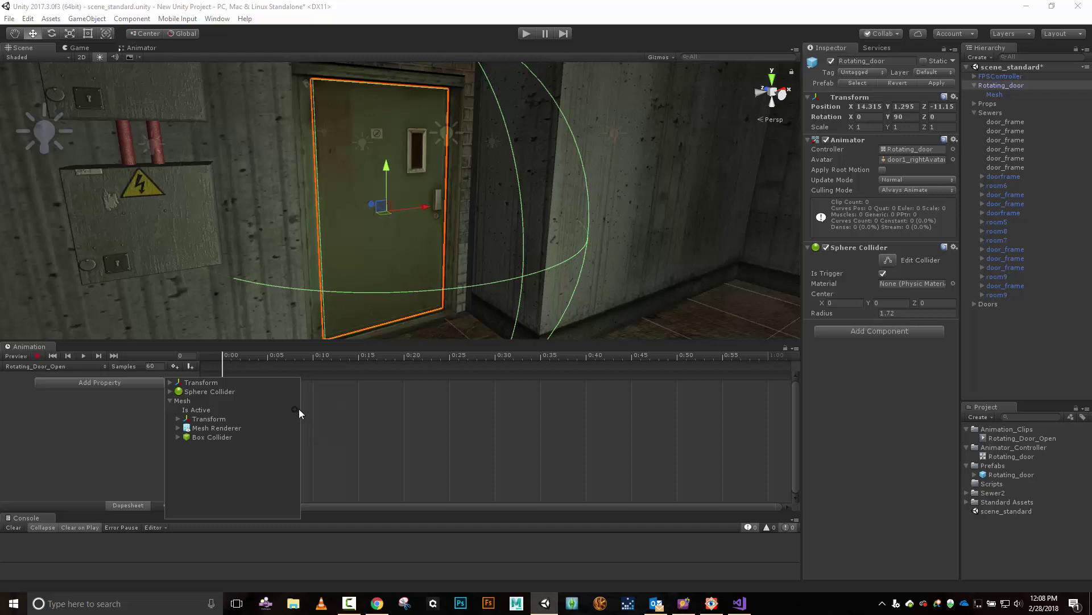
left_click(169, 400)
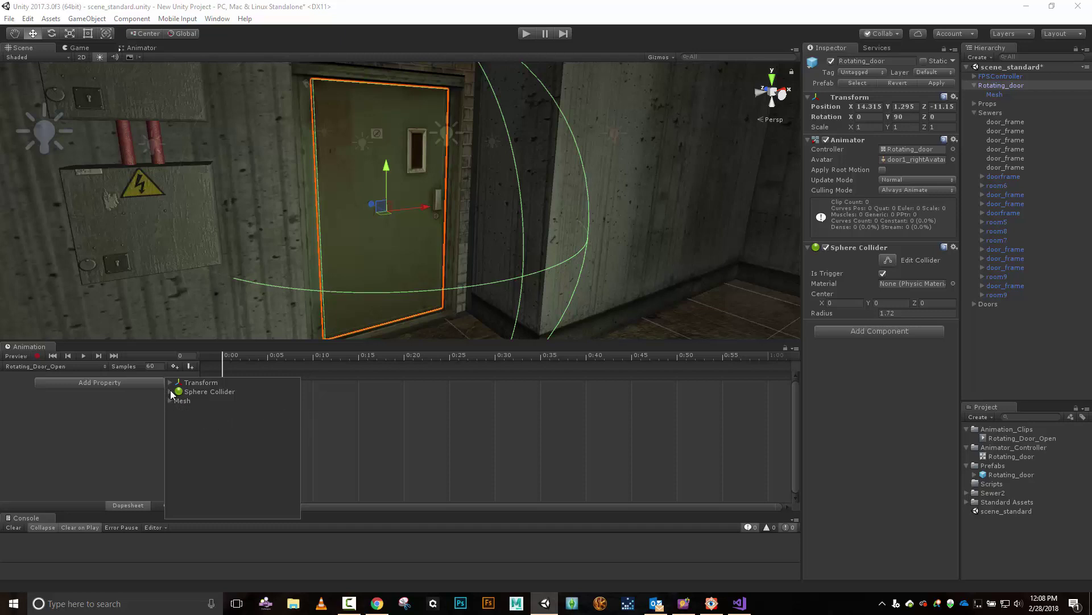
left_click(171, 392)
left_click(170, 392)
left_click(170, 383)
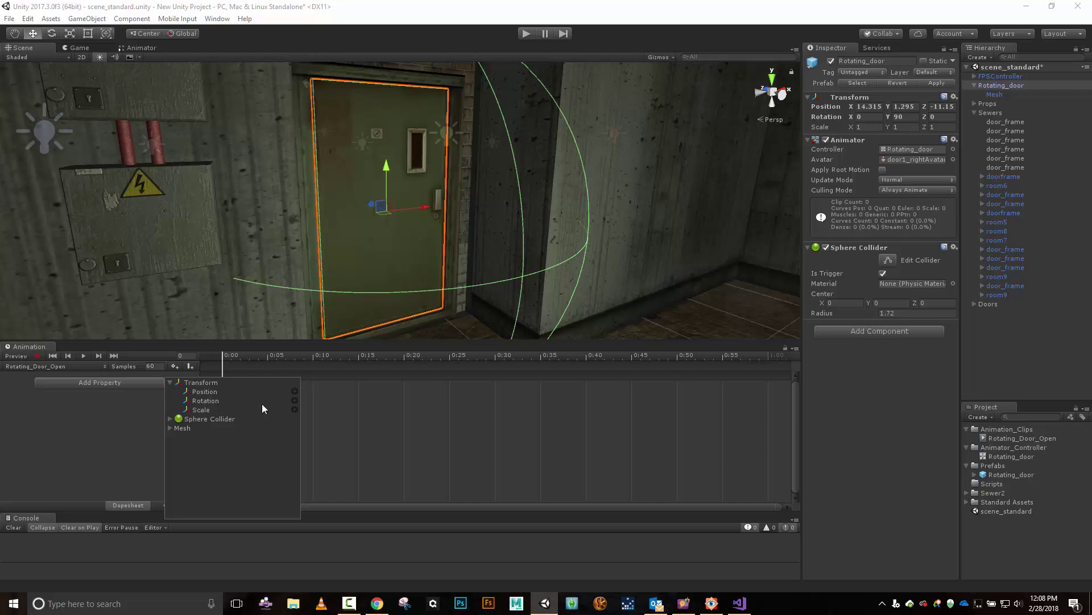
left_click(295, 400)
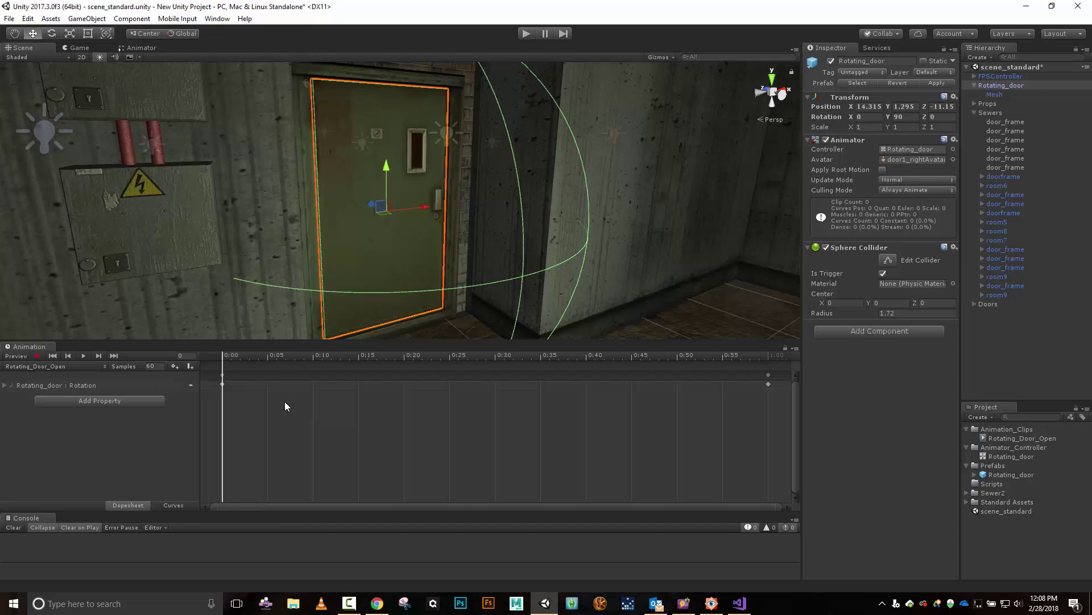
left_click(5, 385)
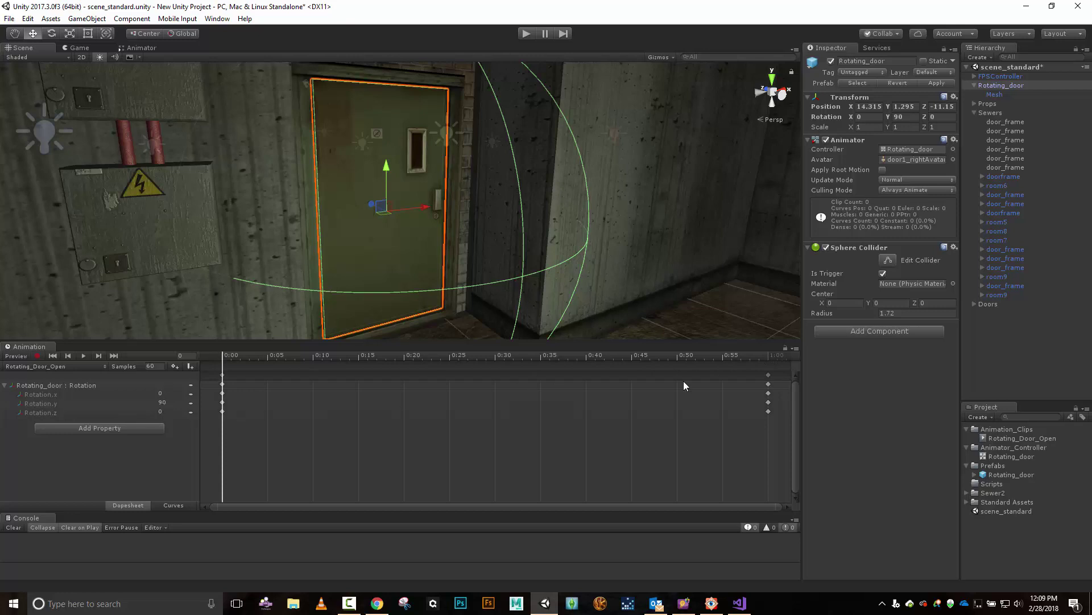
Step: Delete the rotation keyframes at the 1:00 mark of the Rotating_Door_Open clip
left_click(769, 356)
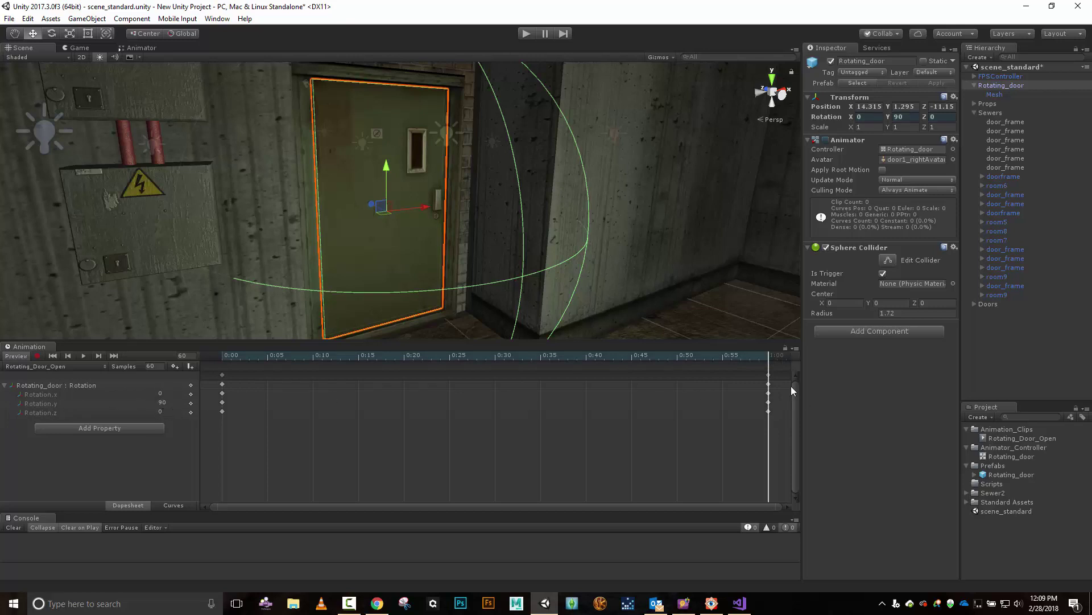
right_click(770, 385)
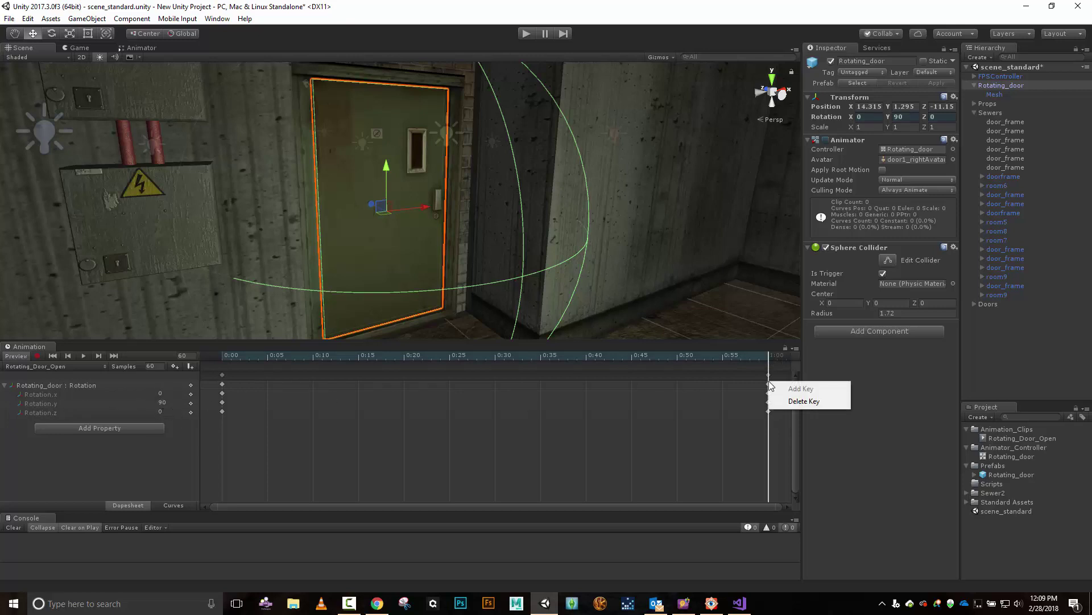
left_click(797, 401)
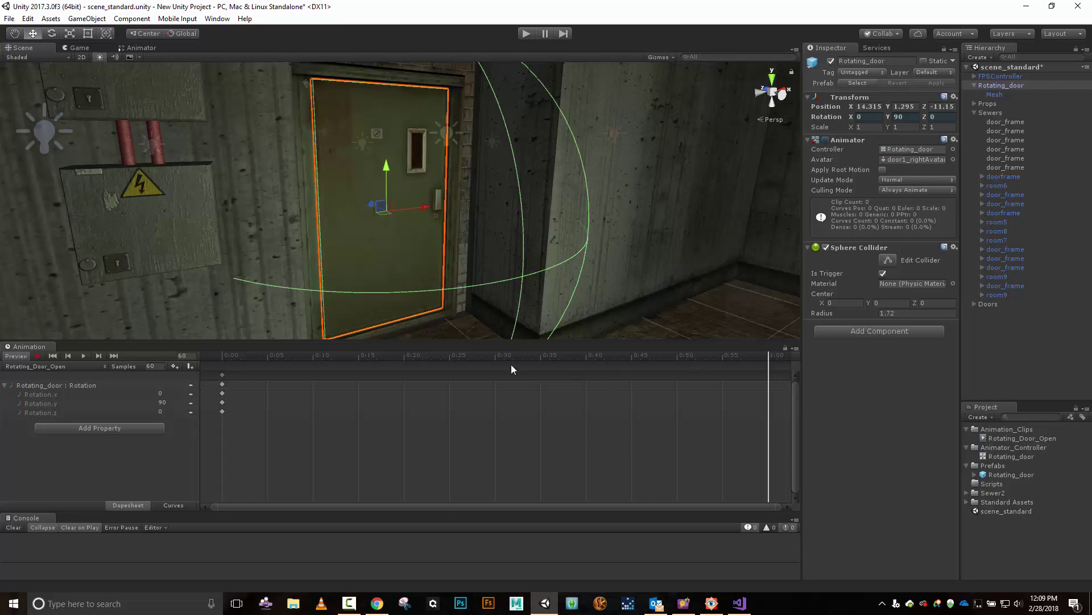
Step: Set the current frame of the Rotating_Door_Open clip to 25
left_click(495, 357)
left_click(182, 355)
type("25")
key("Return")
left_click(496, 355)
Step: Try recording the door raised to a Y position of about 1.718 at frame 25, and remove the added position property
left_click(35, 356)
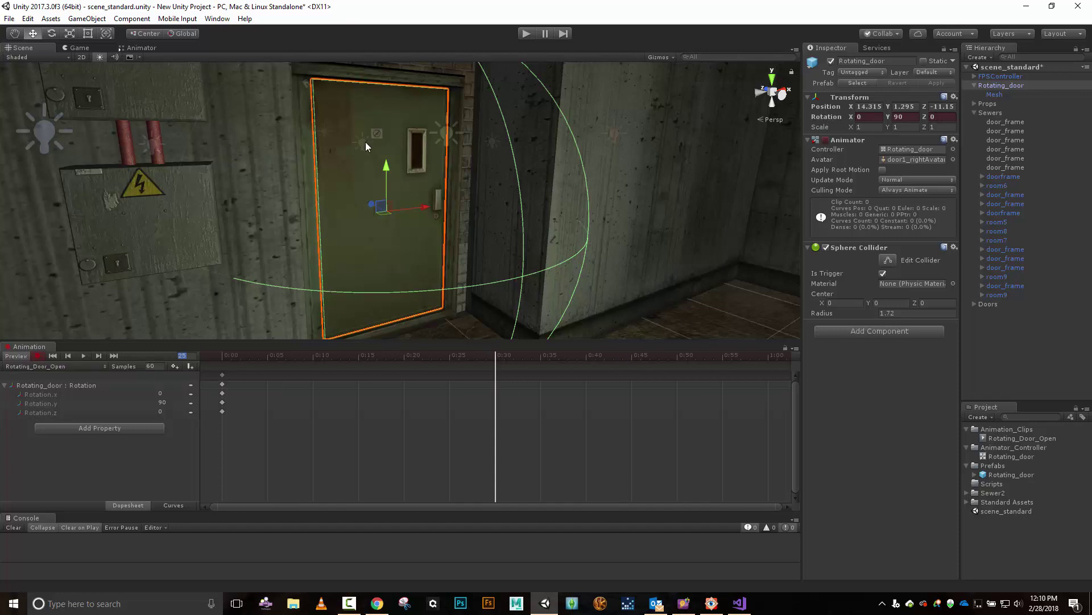
left_click_drag(388, 166, 400, 127)
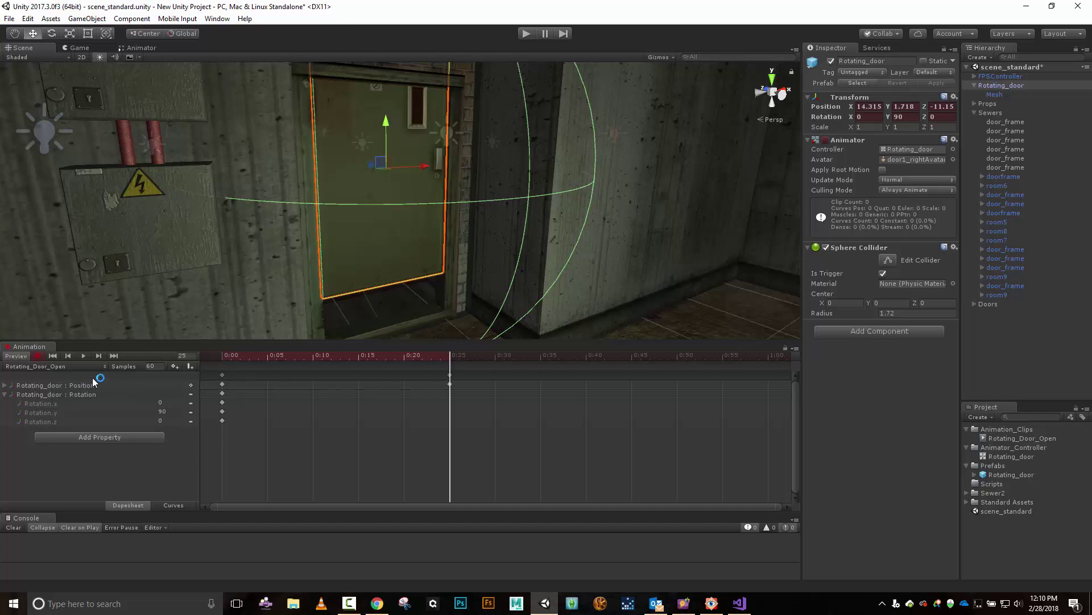
key("Delete")
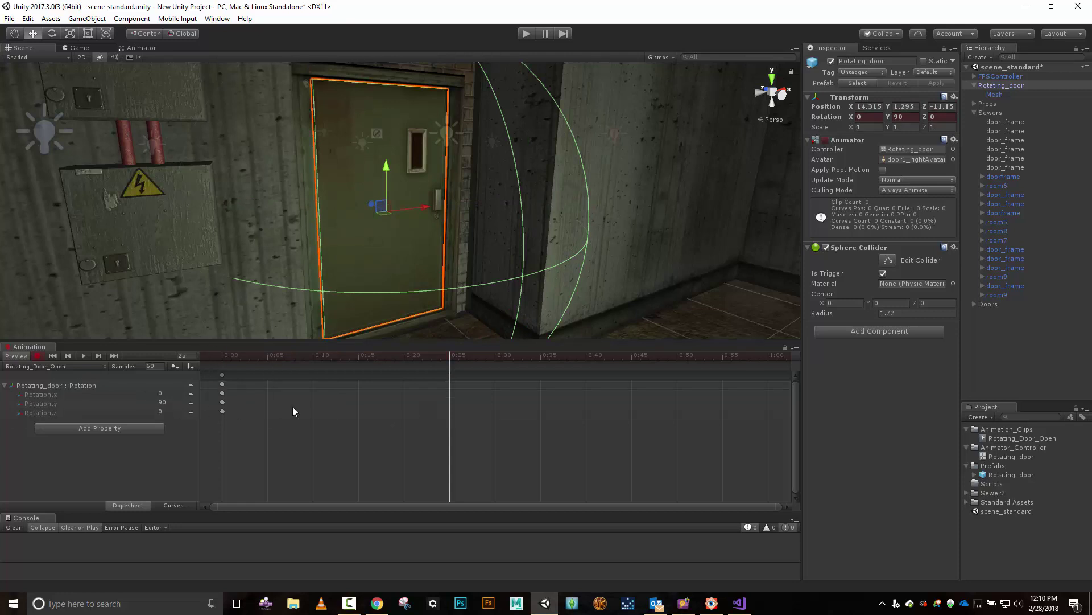
Step: Try recording a Y rotation of about 45.67 for the door at frame 25, undo it, and stop recording with Rotating_door selected
left_click(51, 33)
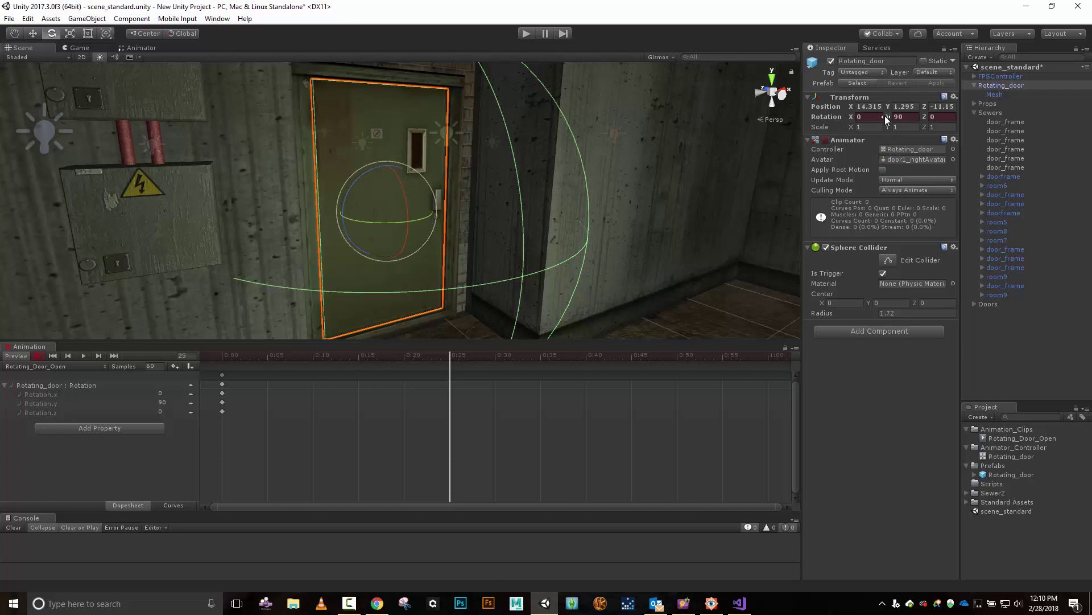
left_click_drag(885, 116, 50, 91)
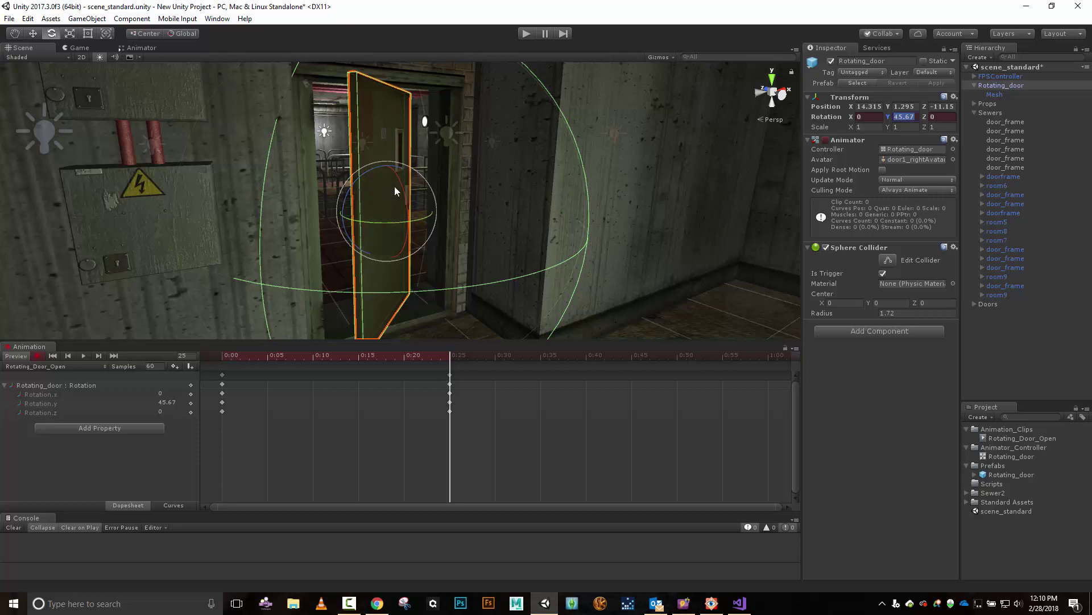
key("ctrl+z")
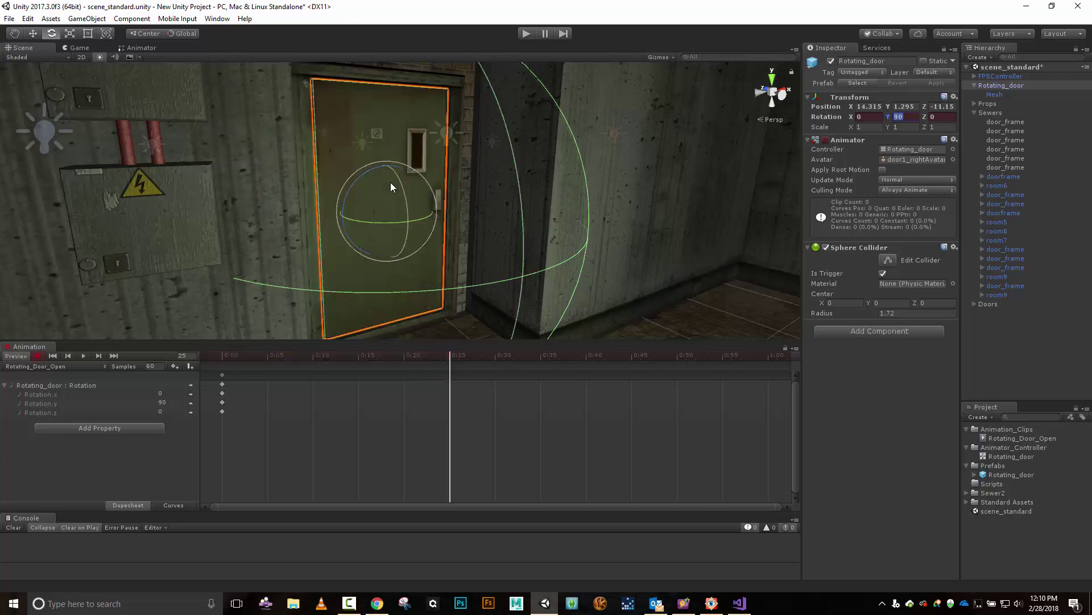
left_click(38, 356)
left_click(1017, 86)
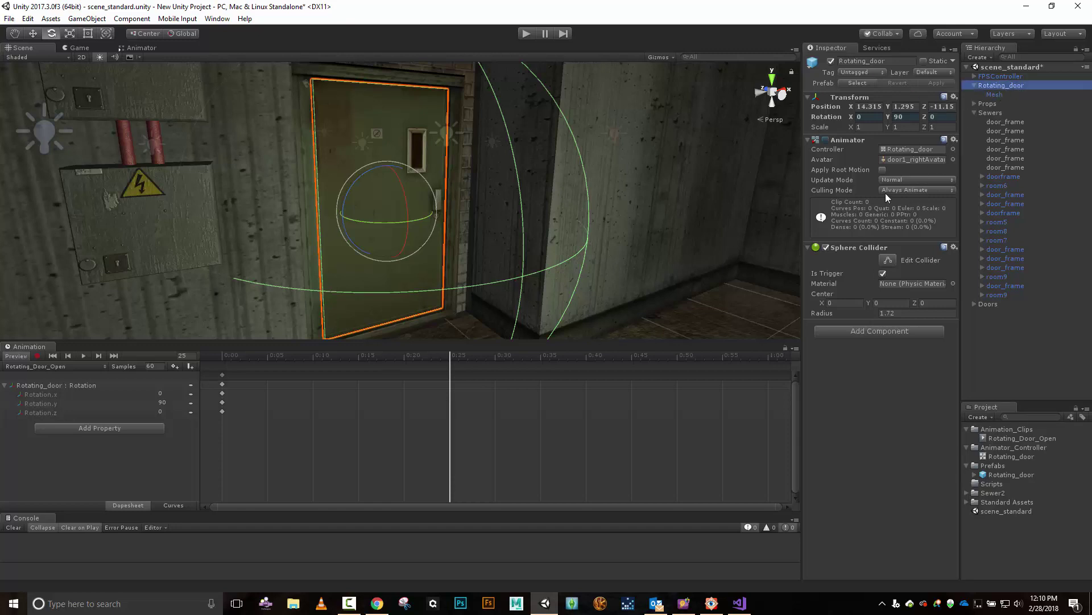
Step: Compare the transforms, components and pivot of the Rotating_door parent with those of its Mesh child
left_click(995, 95)
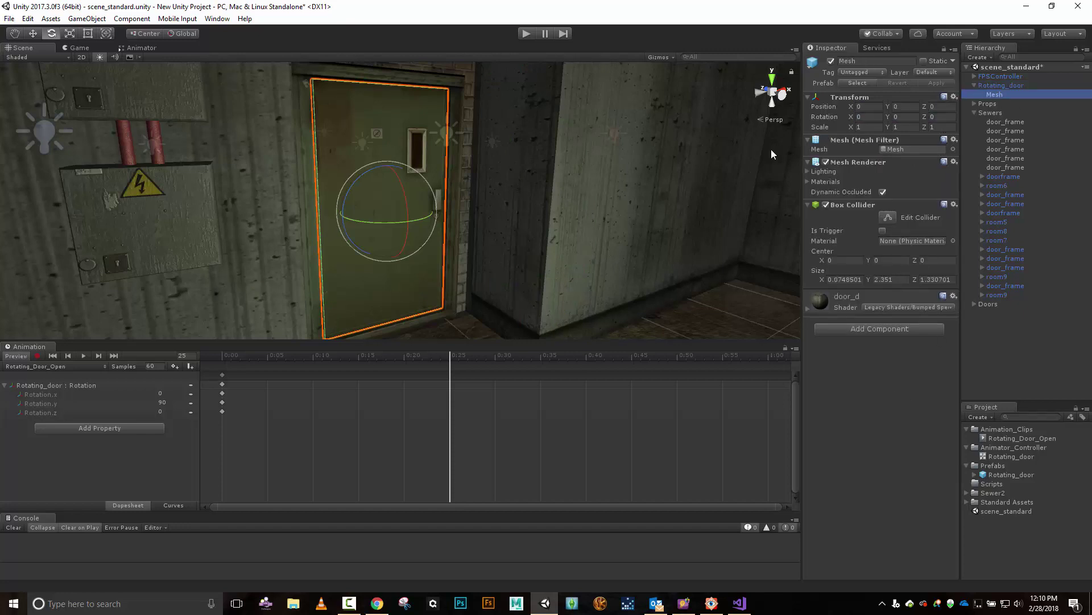
left_click(33, 33)
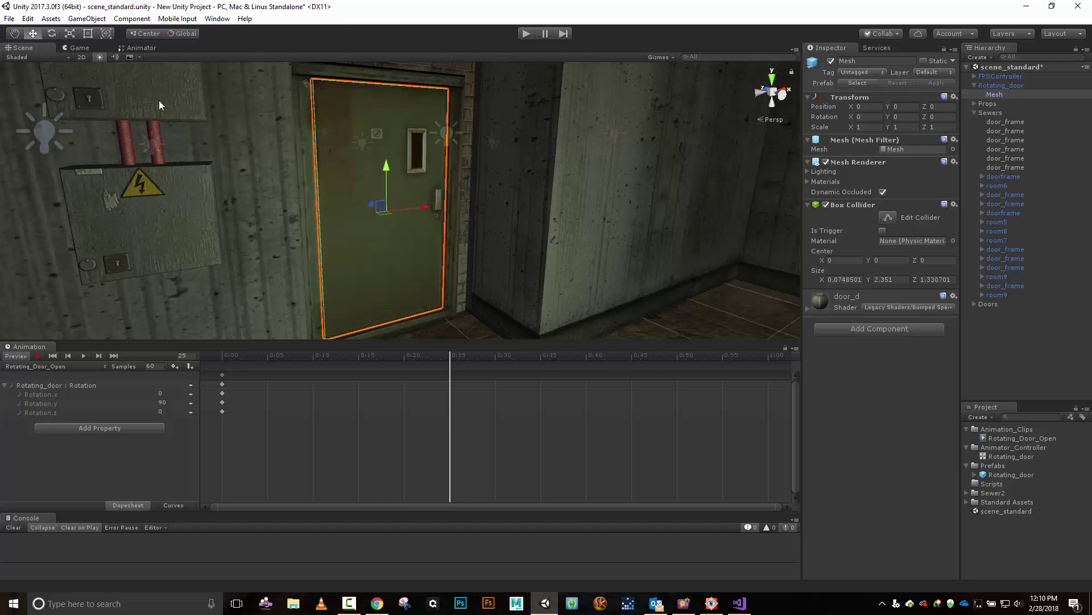
left_click(1001, 86)
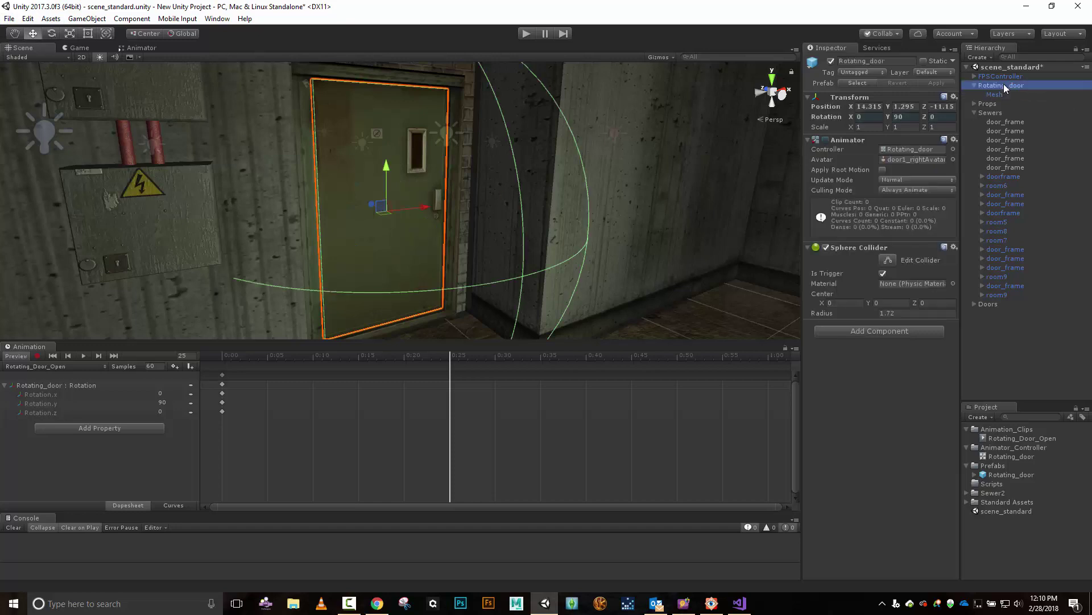
left_click(999, 95)
left_click(1001, 87)
left_click(996, 94)
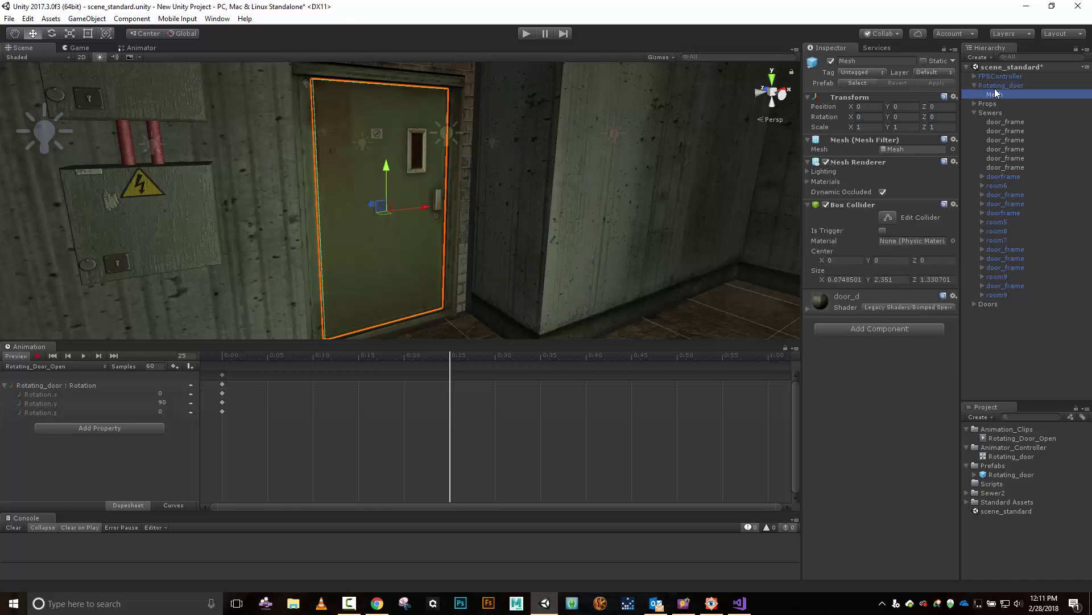
left_click(986, 85)
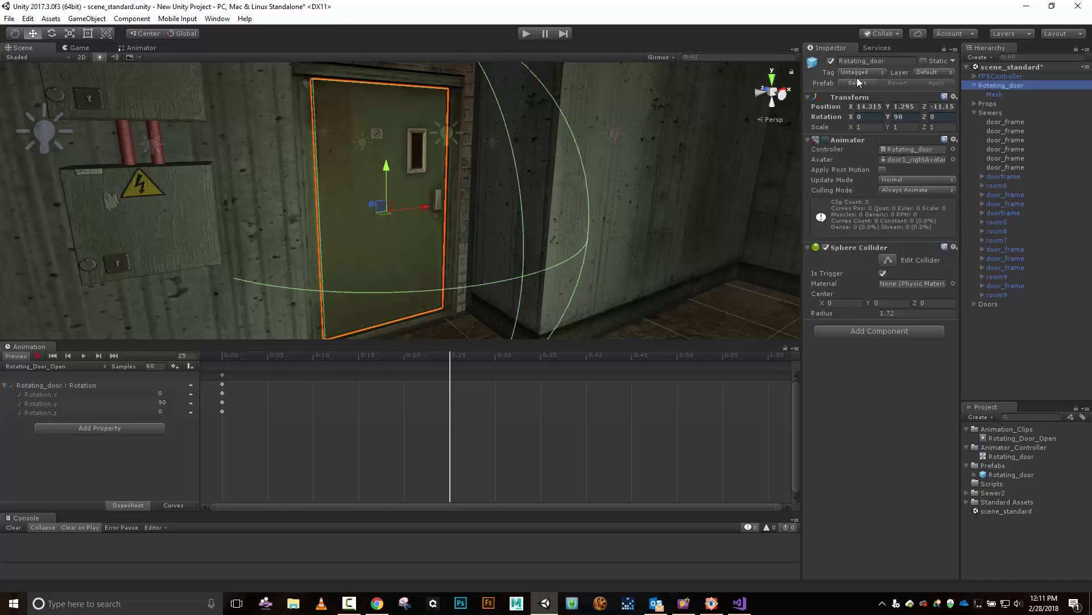
left_click(993, 95)
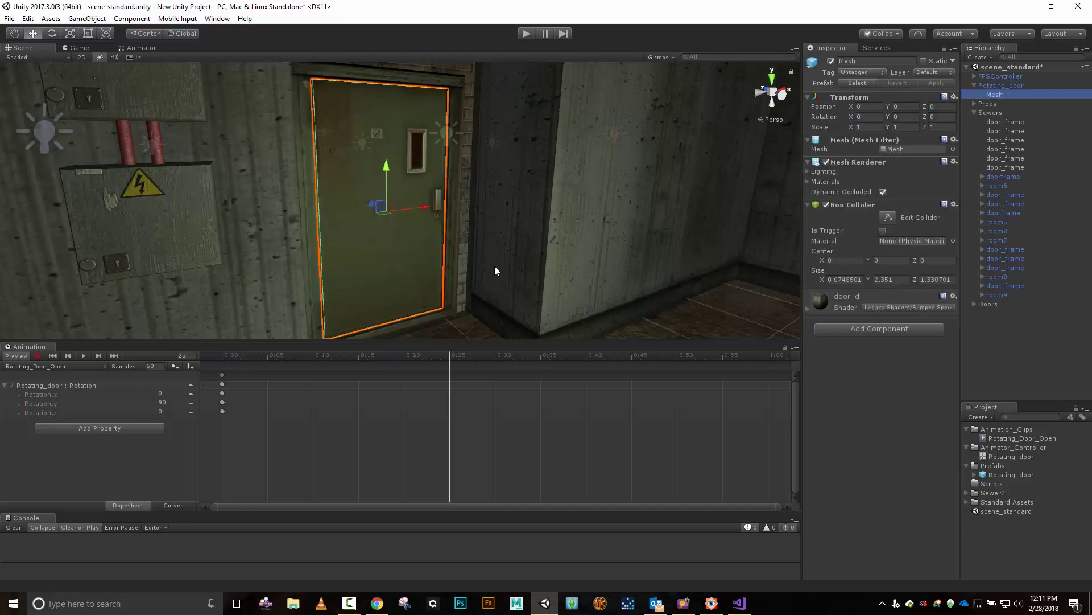
left_click(1019, 87)
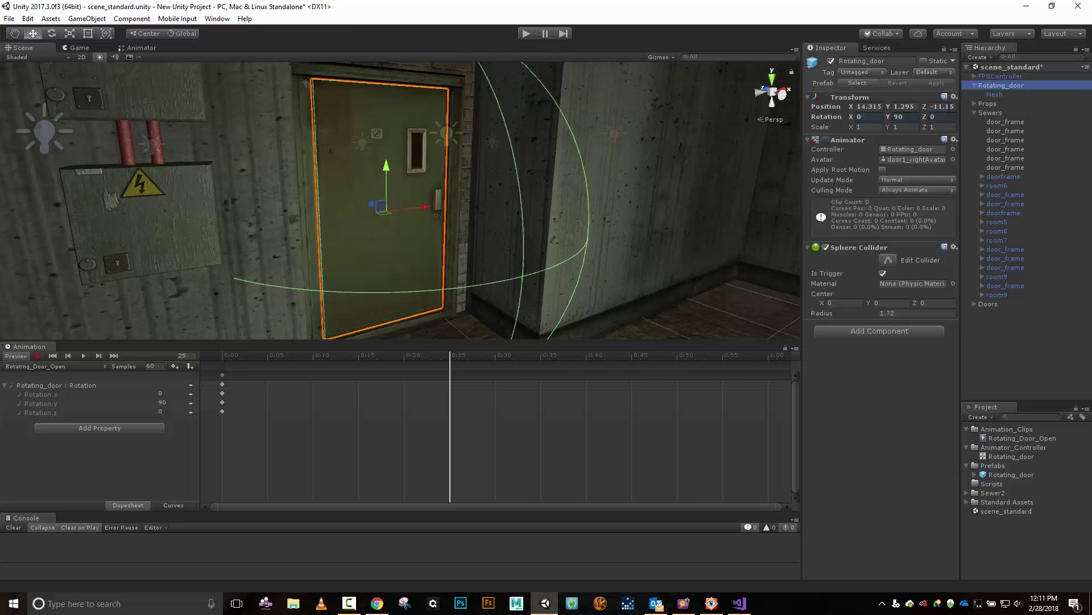
Step: Move the Mesh child of Rotating_door sideways to a local Z position of about 0.661, offsetting it from the parent's pivot
left_click(993, 94)
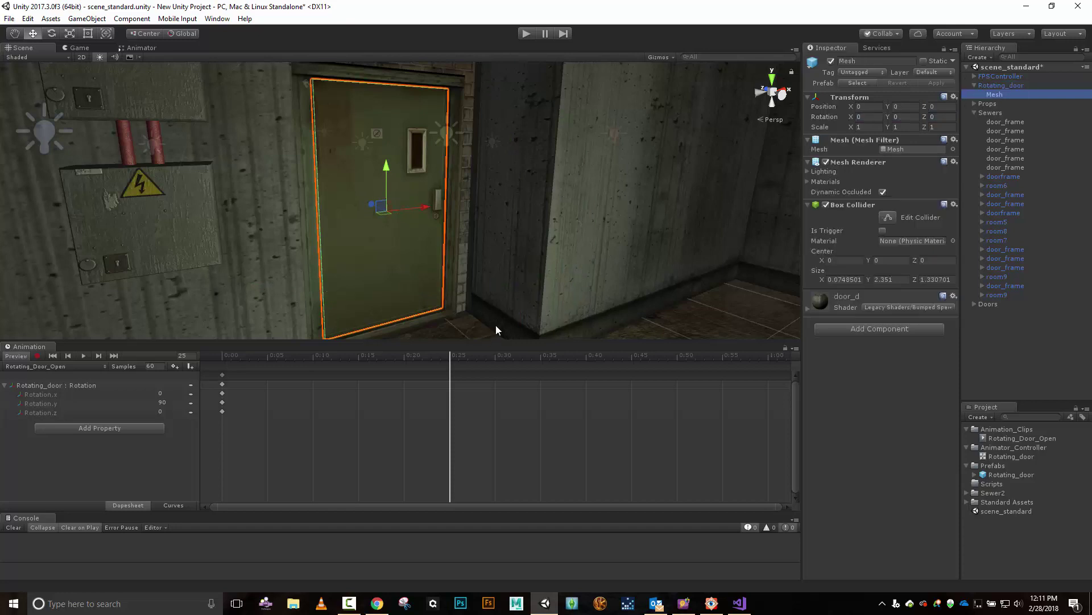
scroll(496, 325, "up", 2)
key("alt")
left_click_drag(498, 250, 508, 251, "alt")
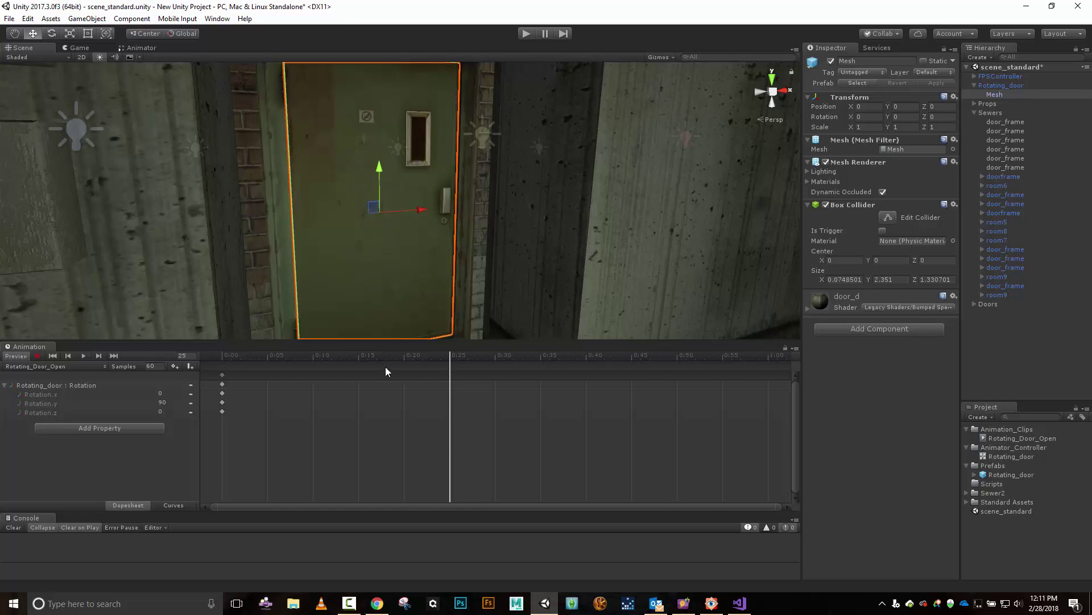
left_click_drag(418, 209, 490, 218)
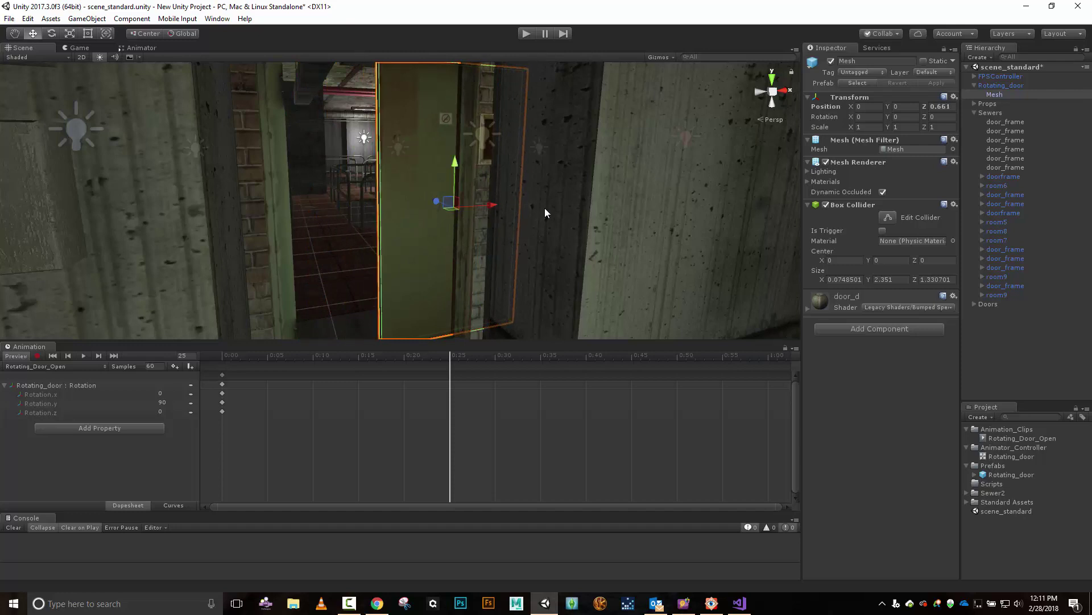
Step: Try rotating the Rotating_door parent to a Y rotation of about 41.5 and undo the rotation
left_click(1010, 85)
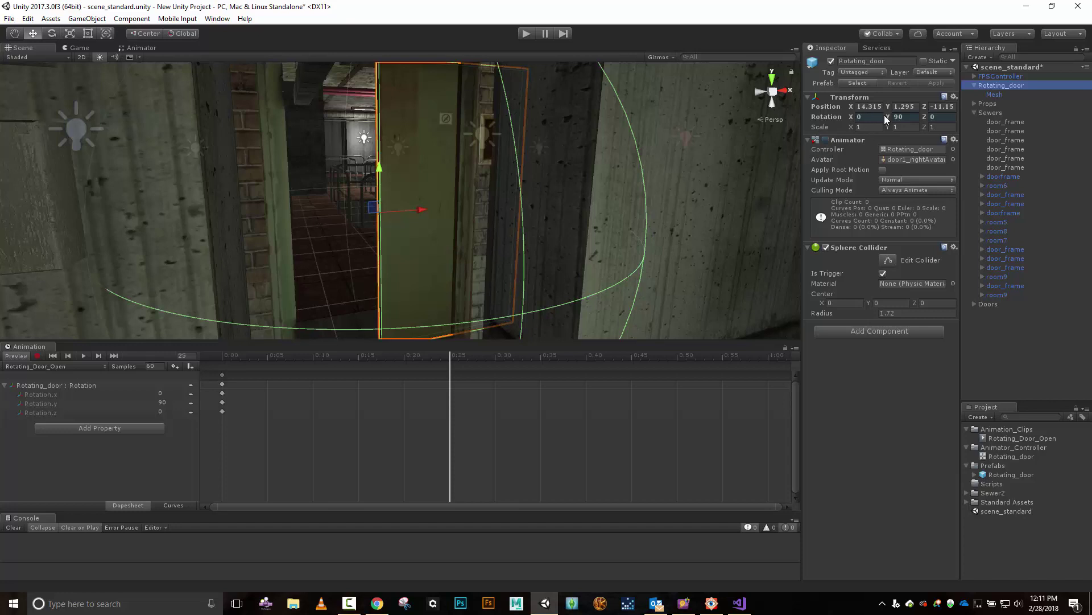
left_click_drag(886, 115, 787, 129)
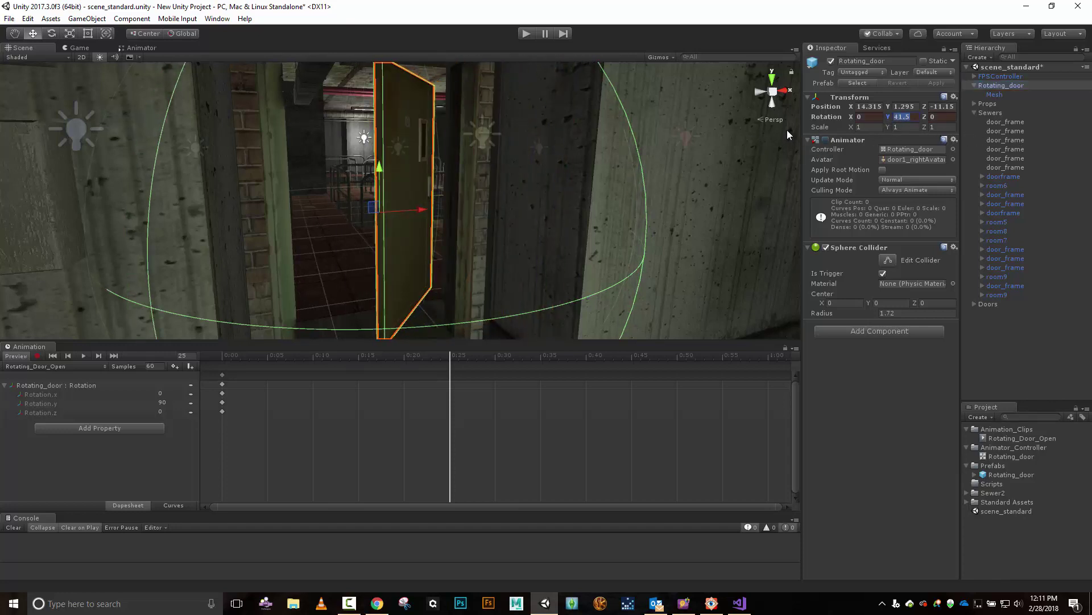
key("ctrl+z")
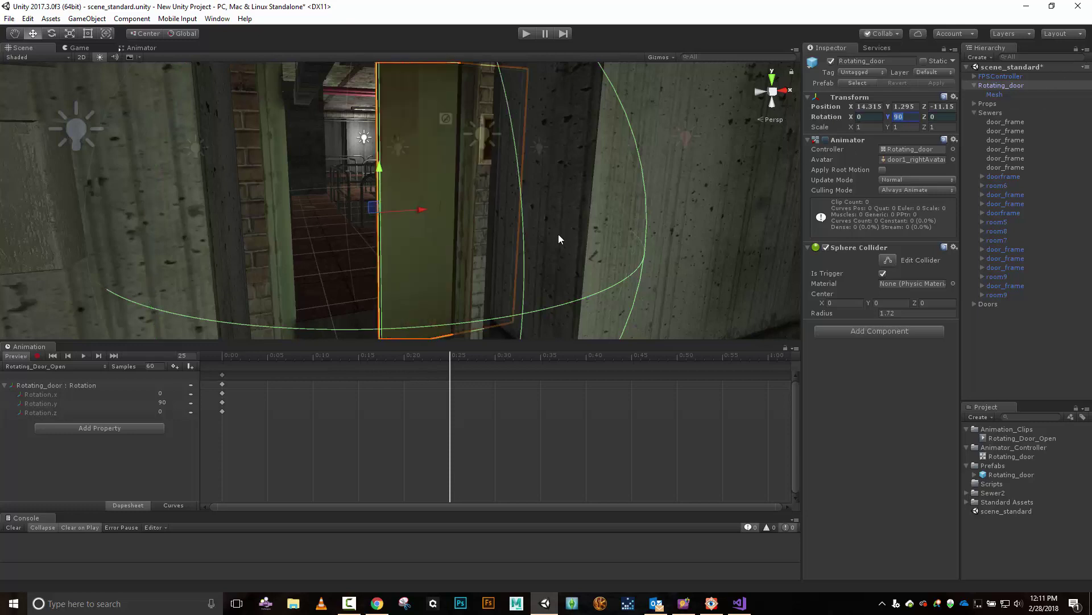
Step: Move the Rotating_door parent back to an X position of about 13.658 so the door fills its frame
left_click_drag(426, 210, 358, 222)
mouse_move(676, 200)
left_mouse_down("alt")
mouse_move(556, 222)
mouse_move(570, 163)
mouse_move(663, 207)
left_mouse_up("alt")
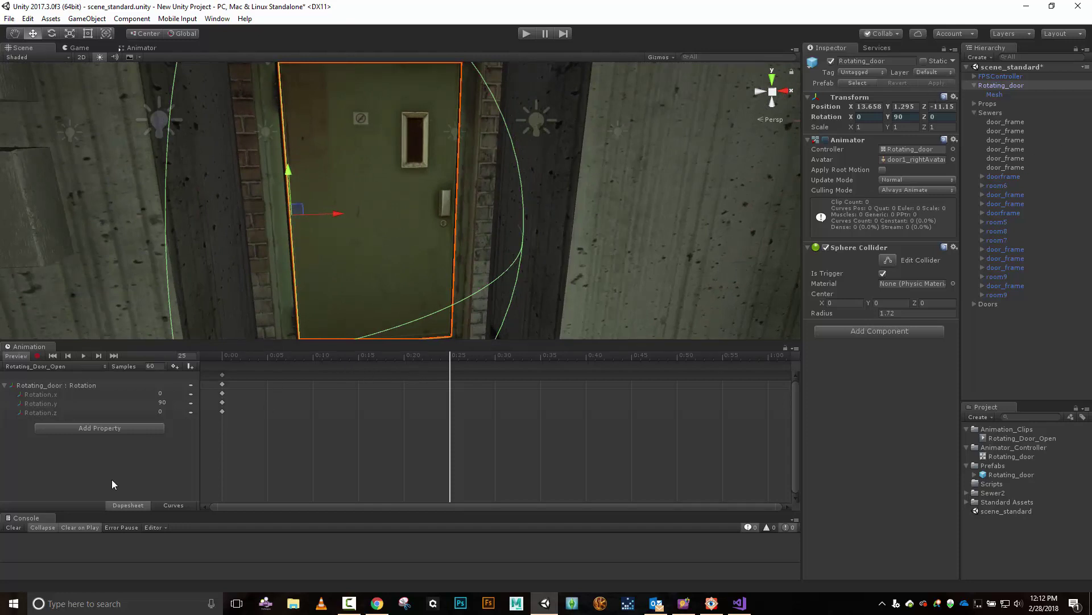
Step: Record a Y rotation of about -14.5 for Rotating_door at frame 25 of the Rotating_Door_Open clip, and stop recording
left_click(37, 355)
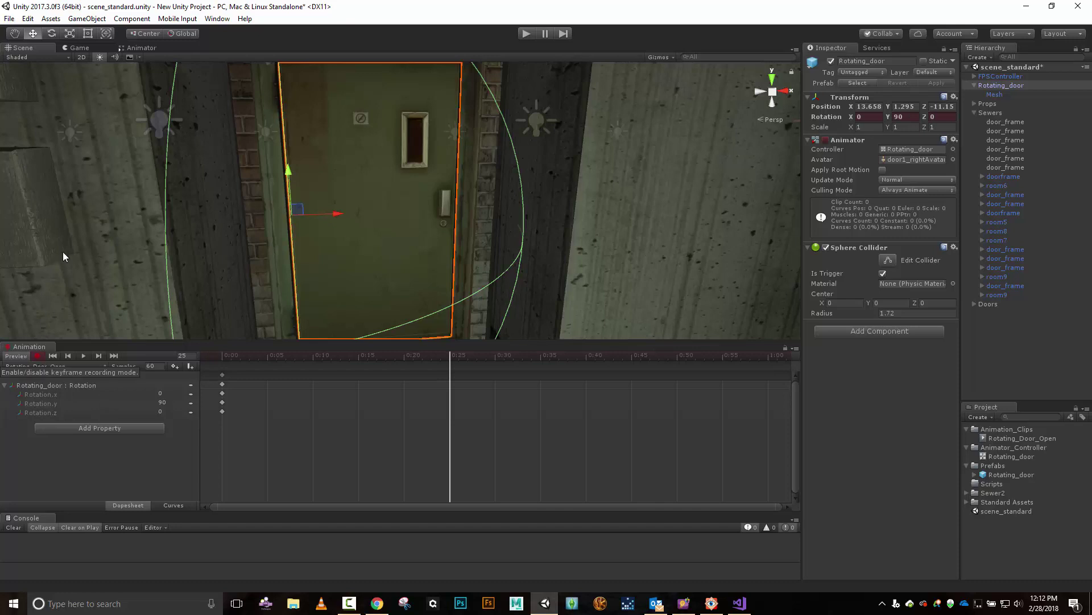
left_click(56, 33)
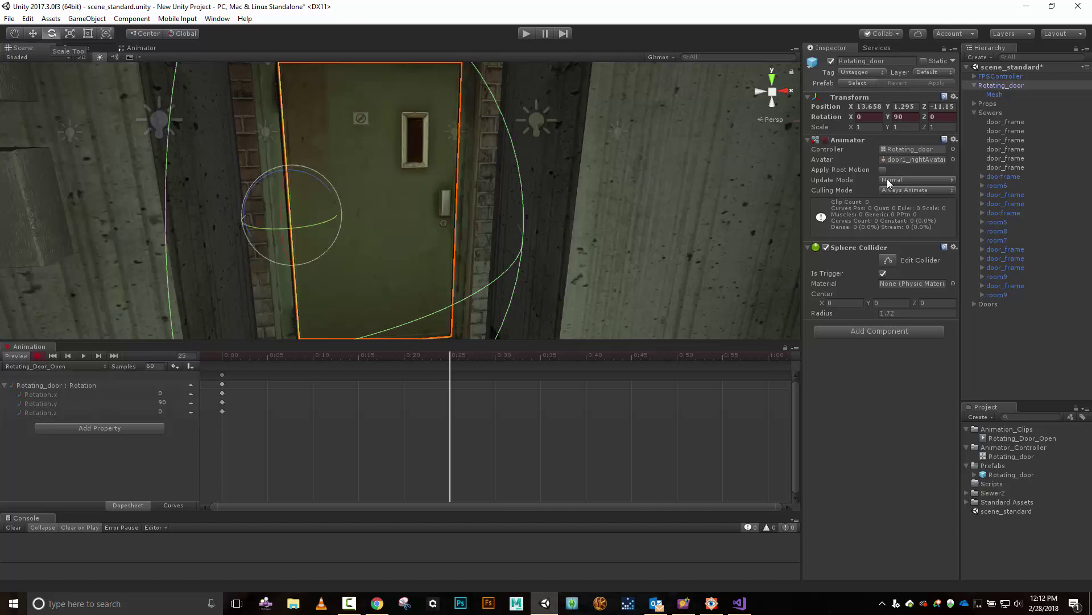
left_click_drag(886, 118, 678, 114)
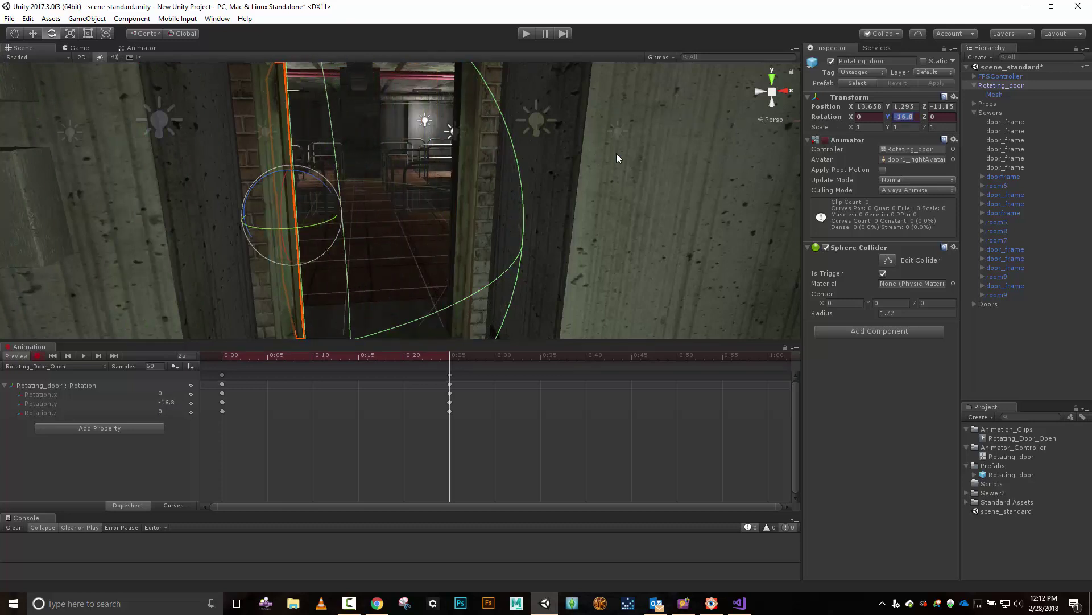
left_click_drag(610, 146, 925, 197, "alt")
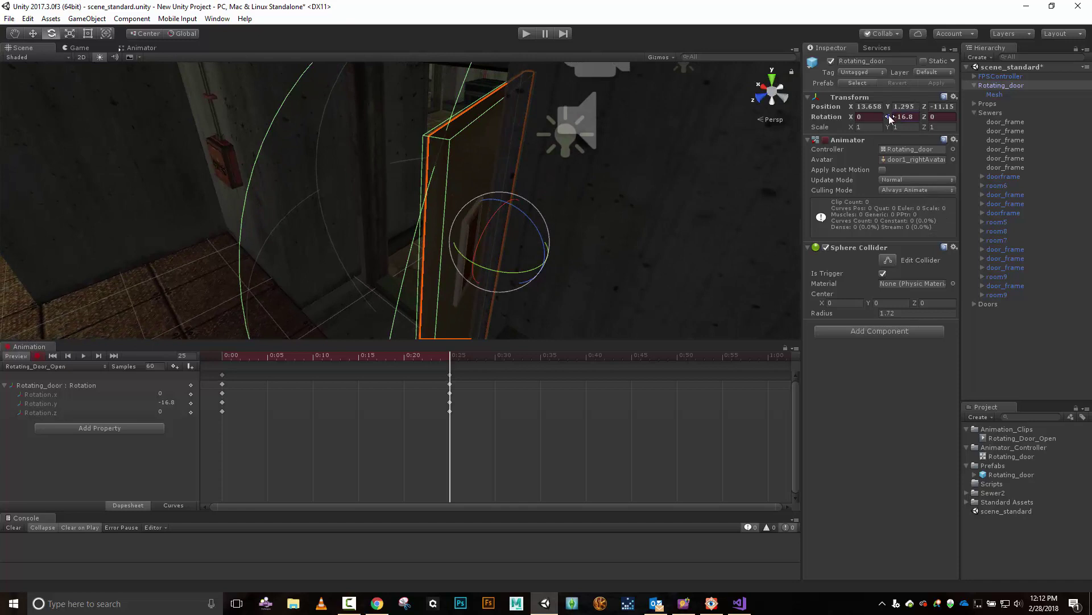
mouse_move(889, 118)
left_mouse_down()
mouse_move(879, 111)
mouse_move(889, 115)
left_mouse_up()
left_click_drag(524, 183, 93, 241, "alt")
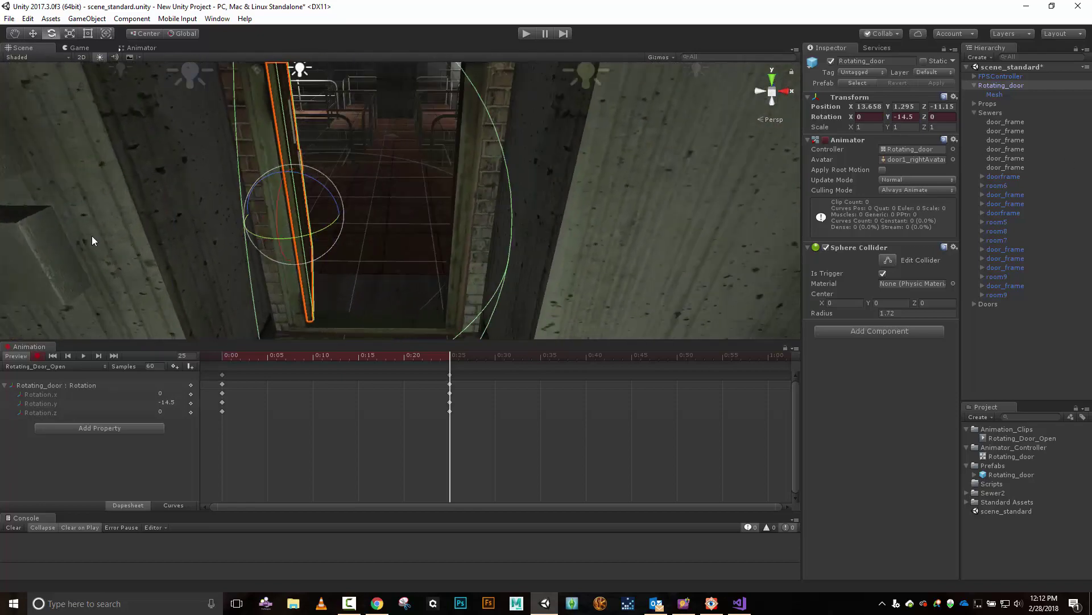
left_click(37, 355)
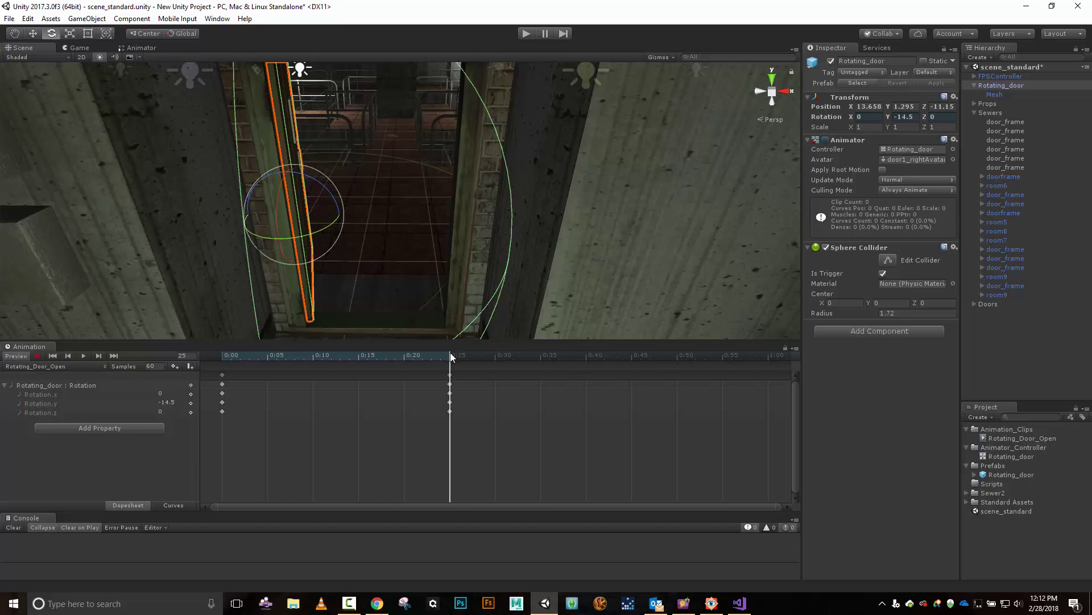
Step: Return the Rotating_Door_Open clip to frame 0 and turn off its Loop Time option
left_click_drag(451, 356, 217, 385)
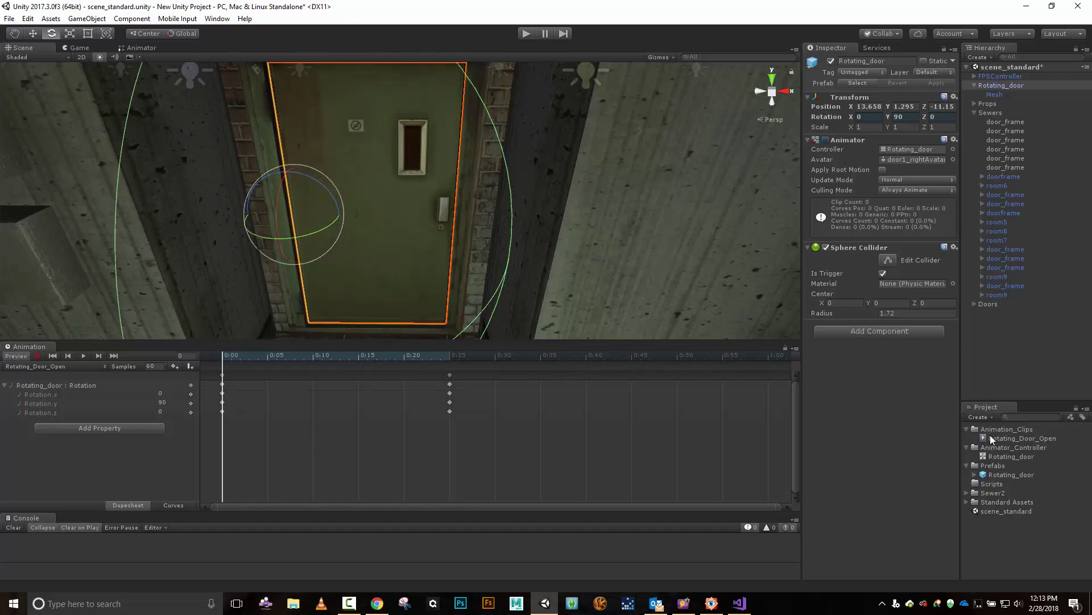
left_click(1005, 438)
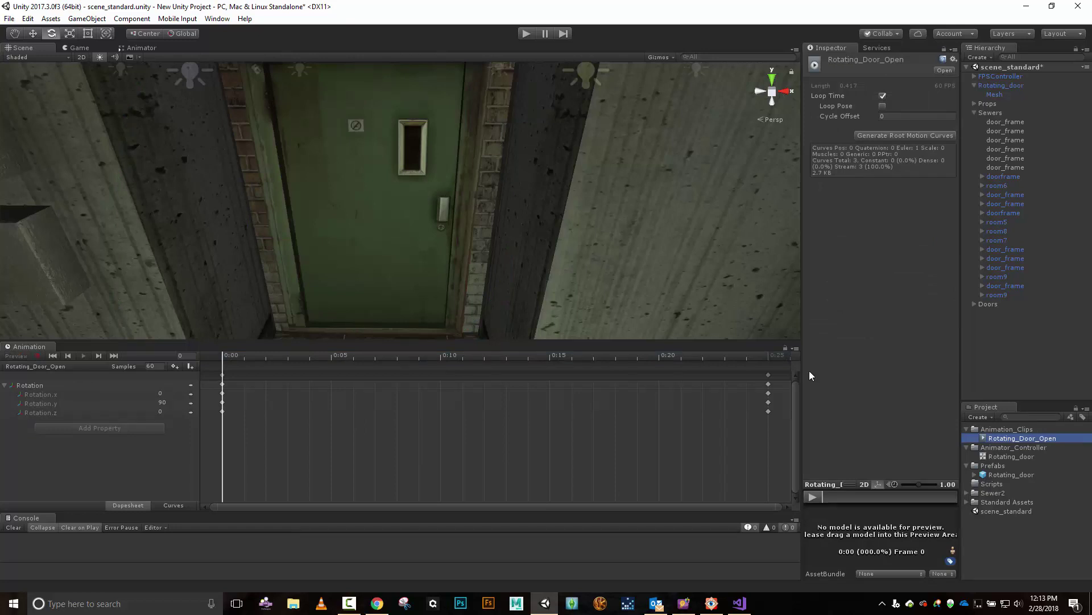
left_click(883, 96)
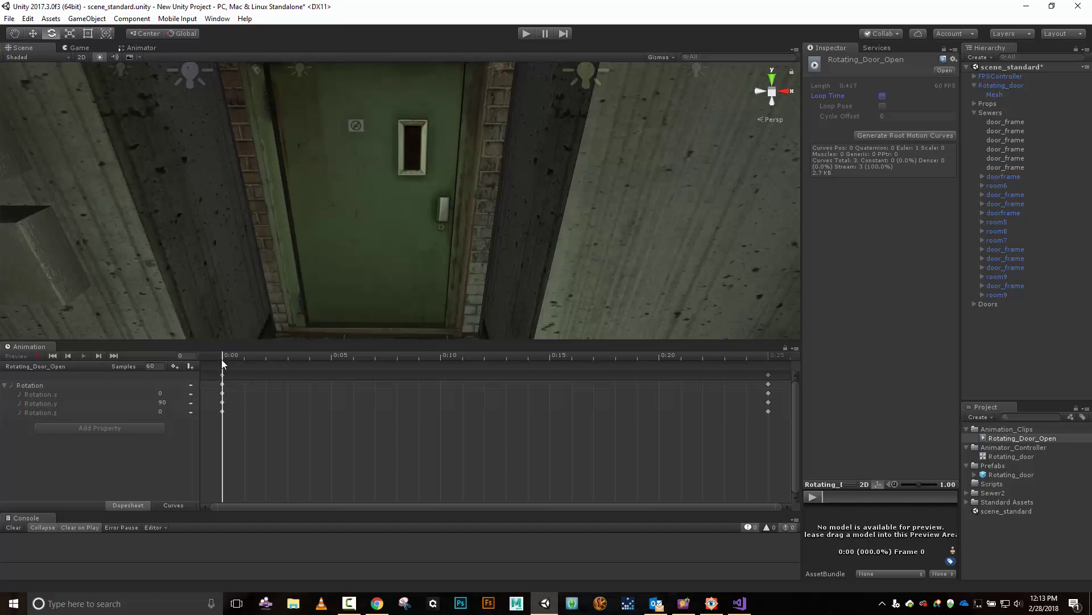
left_click_drag(221, 354, 142, 332)
Step: Open the Rotating_door animator controller and move the Entry node lower and the Rotating_Door_Open state higher in the graph
double_click(1006, 456)
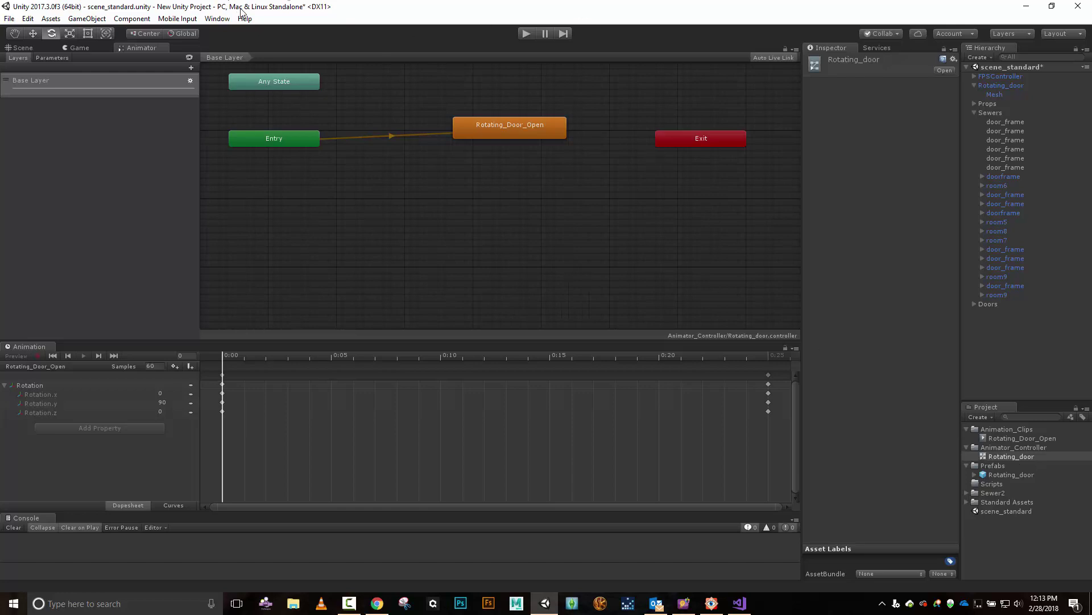
left_click_drag(275, 138, 301, 199)
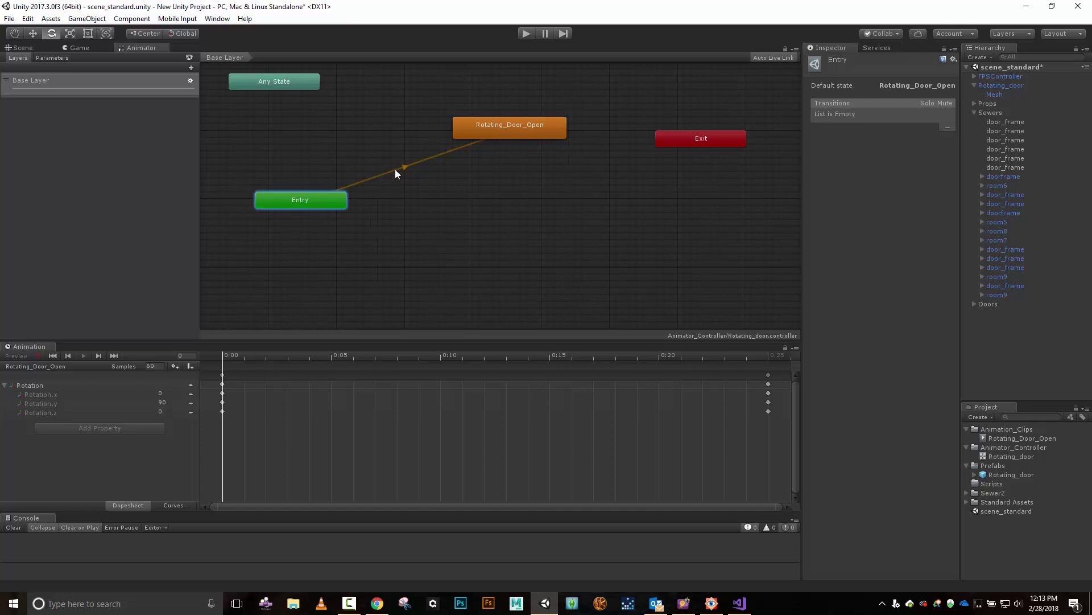
left_click_drag(520, 124, 525, 98)
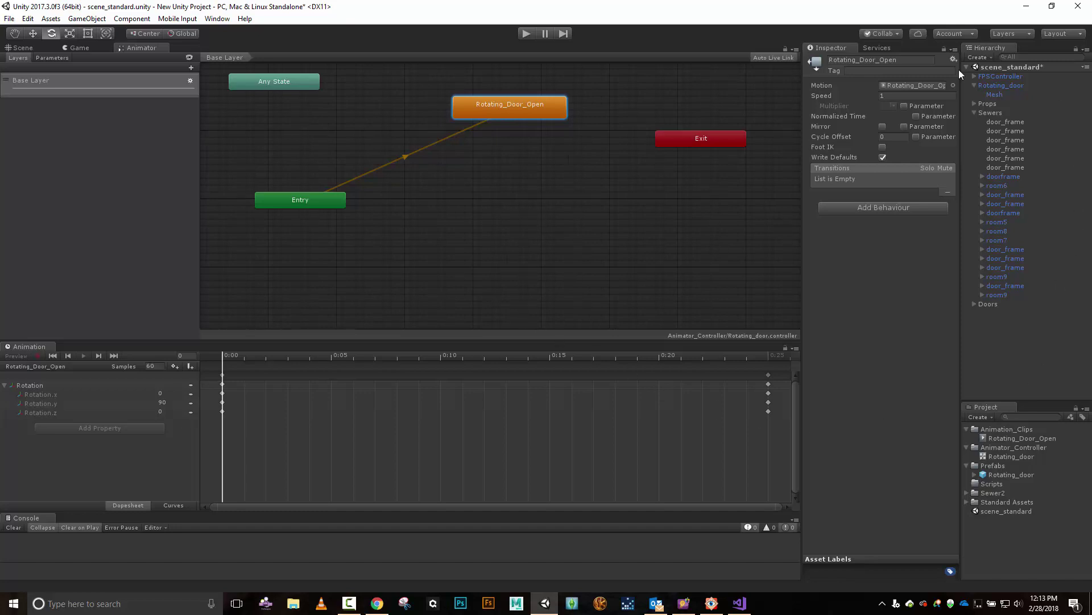
Step: Create a new animation clip named Rotating_Door_Closed for the door in the Animation_Clips folder
left_click(23, 48)
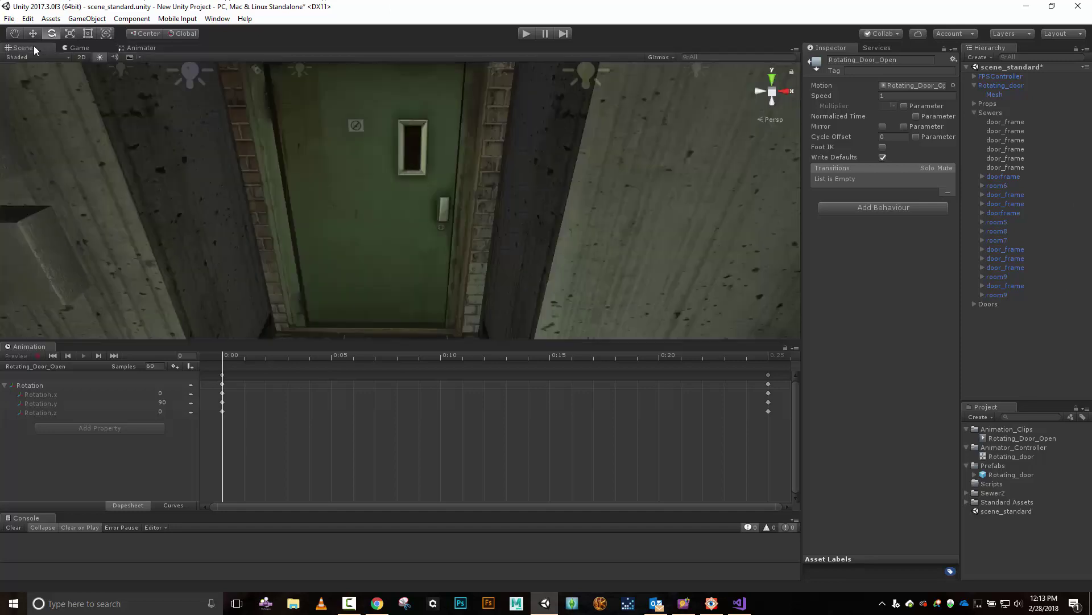
left_click(350, 217)
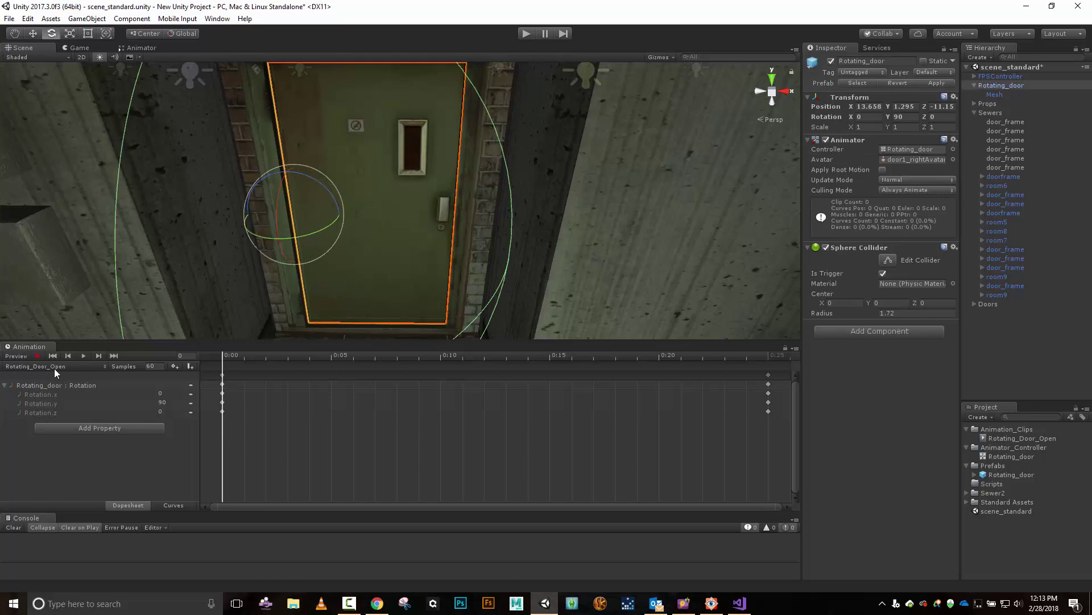
left_click(87, 365)
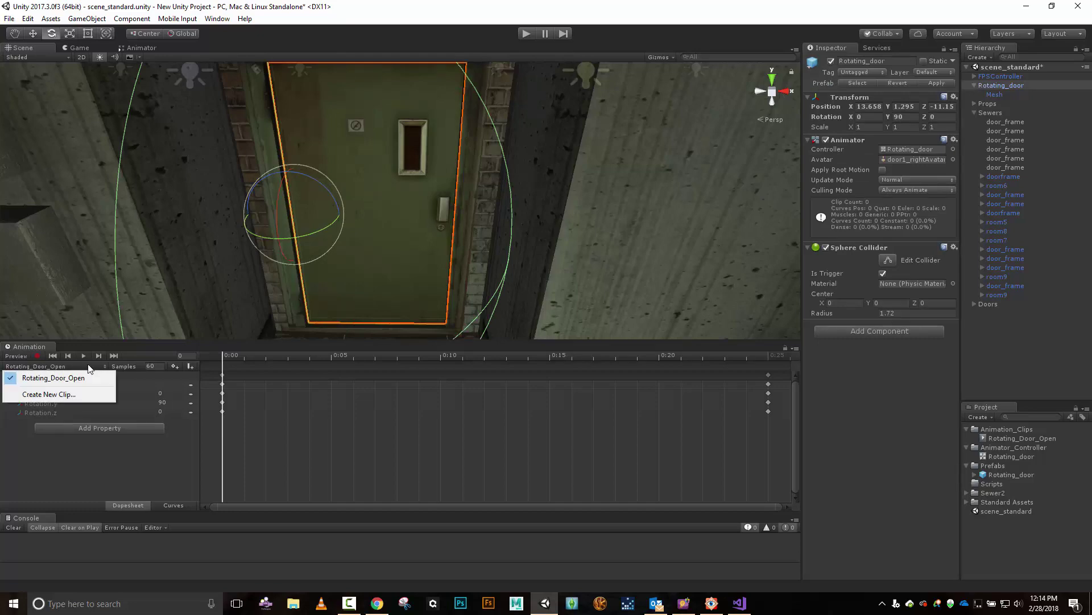
left_click(81, 393)
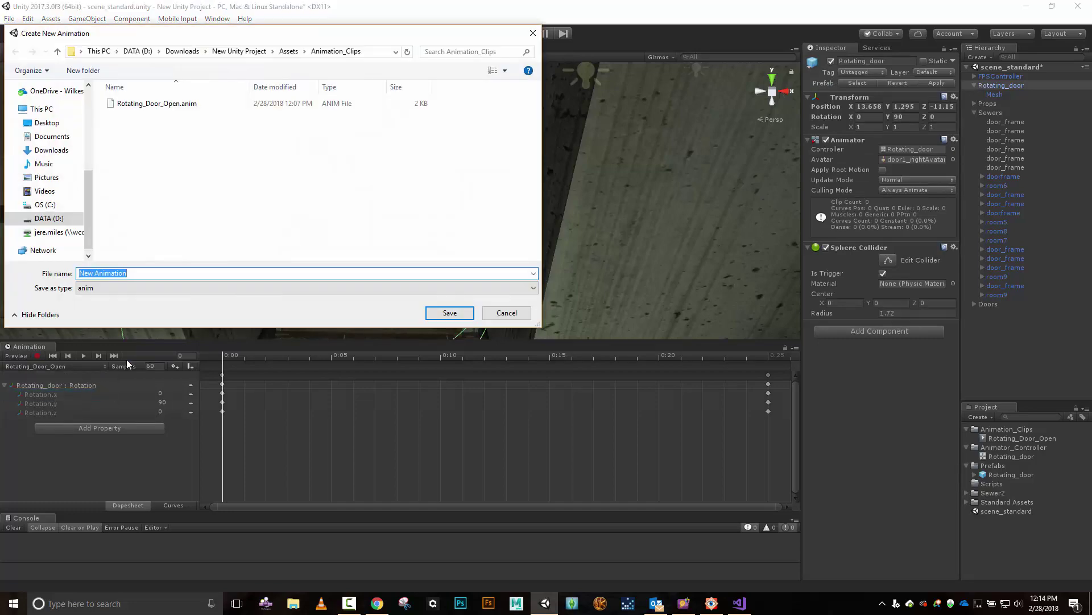
left_click(167, 104)
left_click(179, 272)
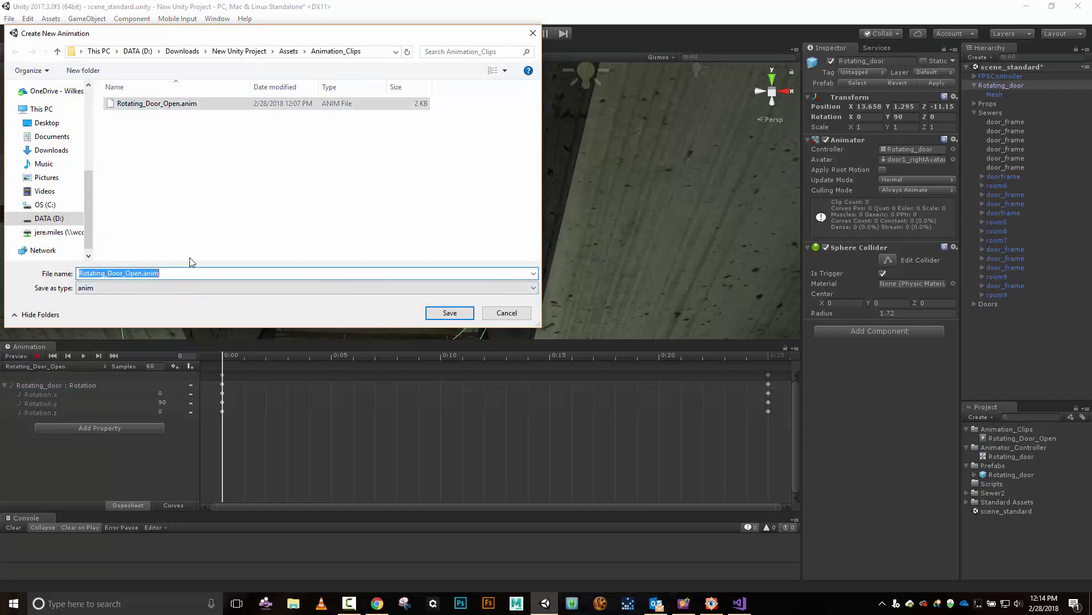
key("End")
key("BackSpace")
key("BackSpace")
key("BackSpace")
key("BackSpace")
key("BackSpace")
key("BackSpace")
key("BackSpace")
key("BackSpace")
key("BackSpace")
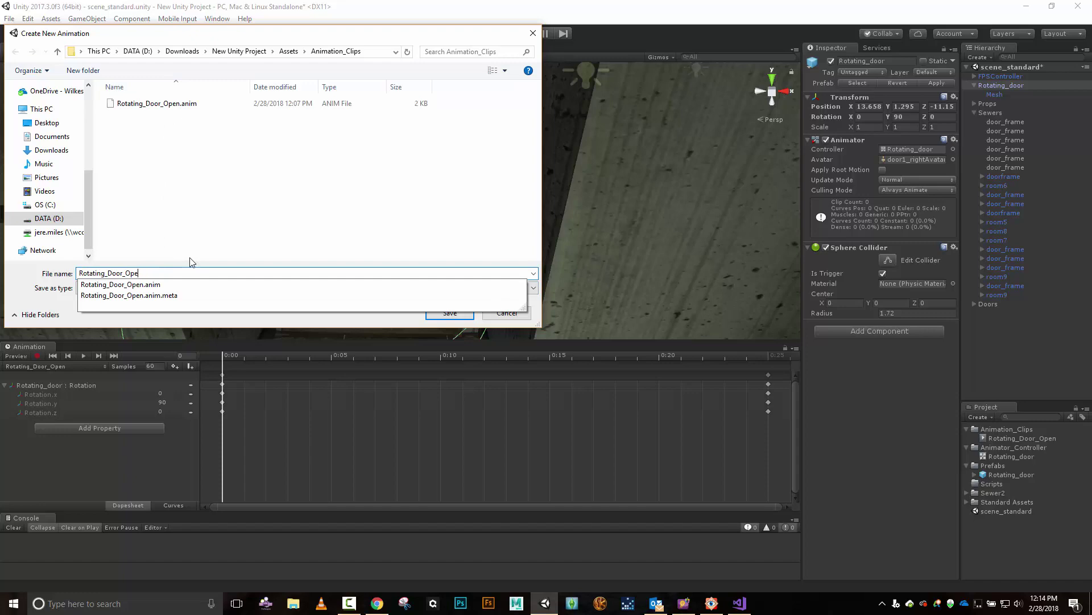
type("Closed")
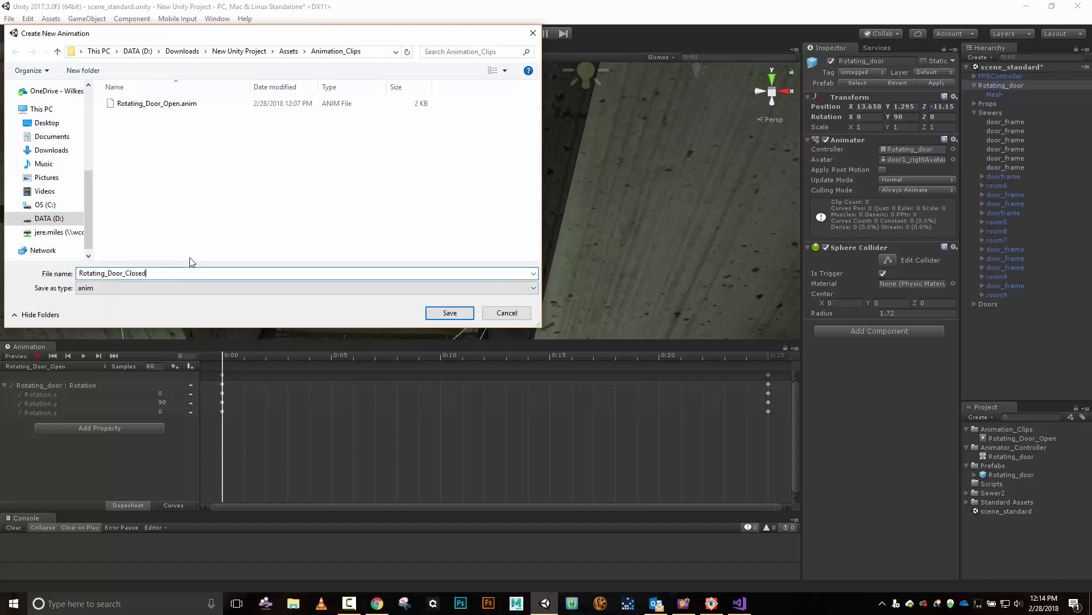
key("Return")
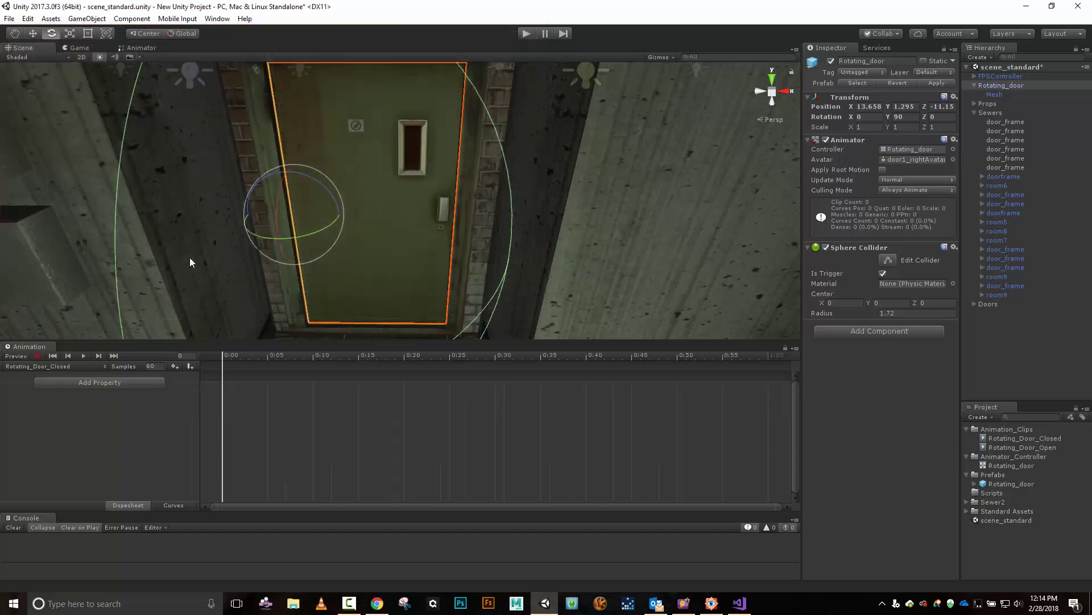
Step: Add the Transform Rotation property of Rotating_door to the Rotating_Door_Closed clip
left_click(120, 387)
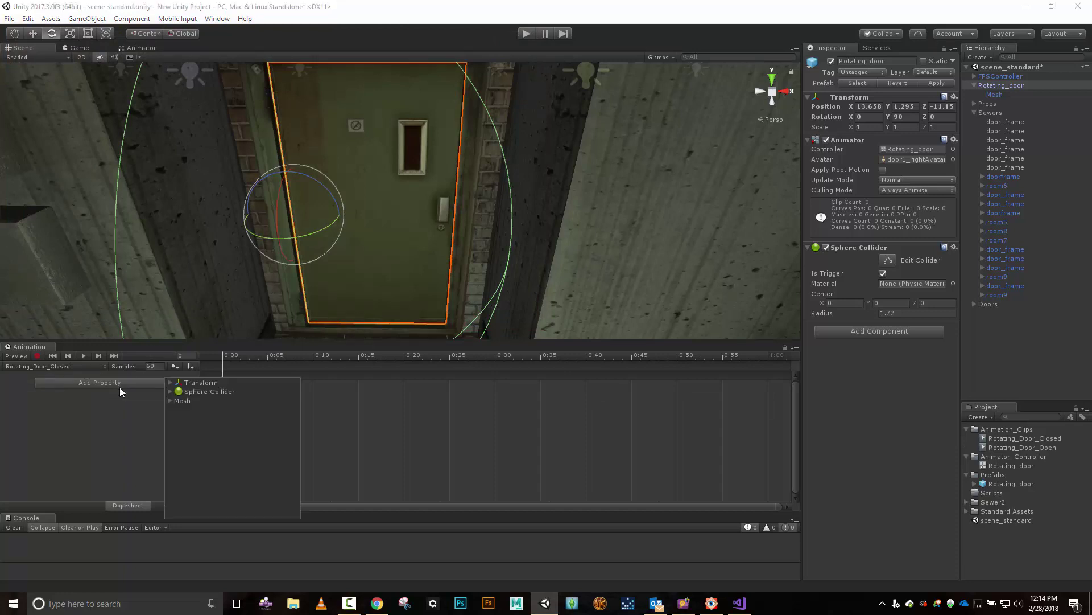
left_click(170, 384)
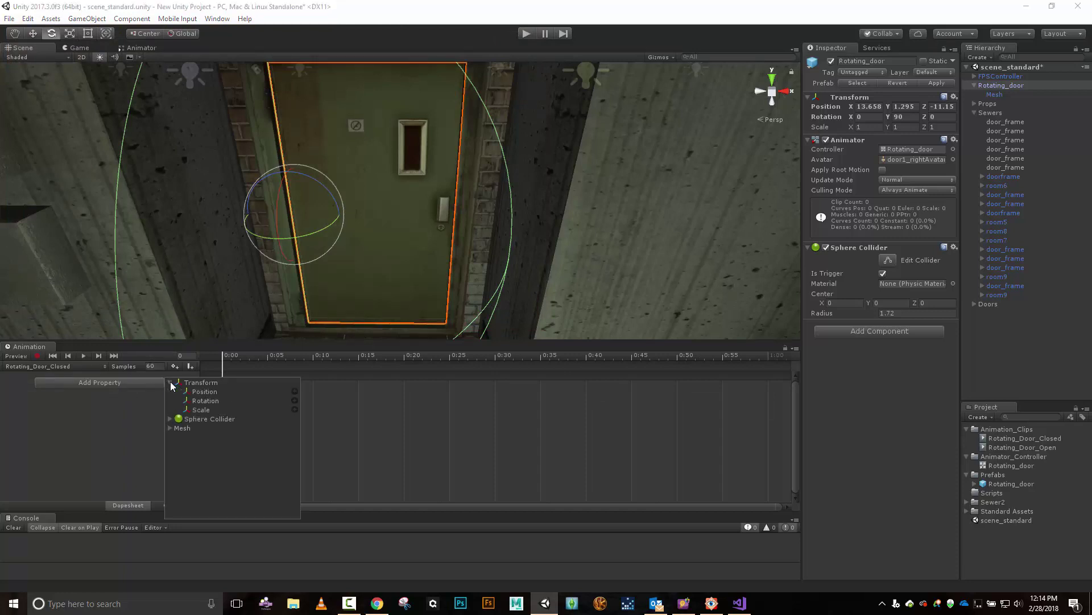
left_click(295, 400)
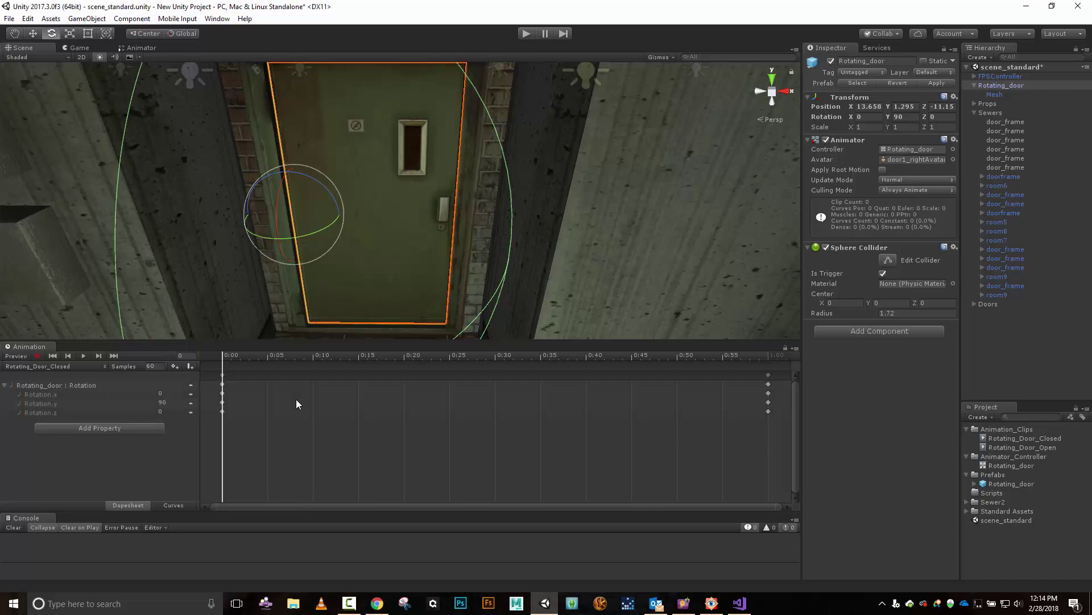
Step: Delete the Rotation keys at frame 60 of the Rotating_Door_Closed clip and turn off the clip's Loop Time option
left_click(768, 358)
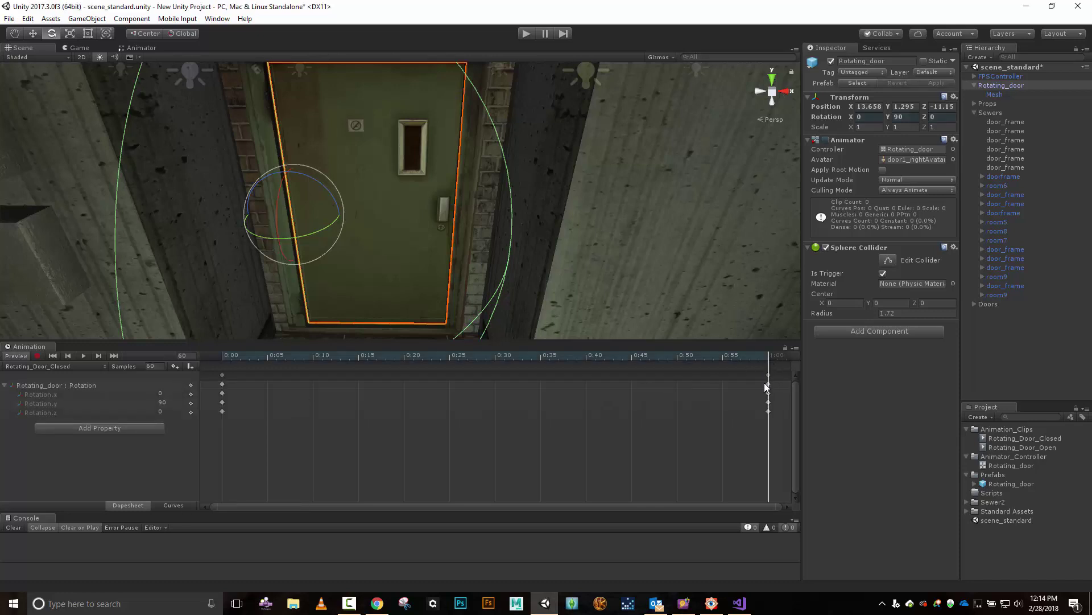
right_click(770, 385)
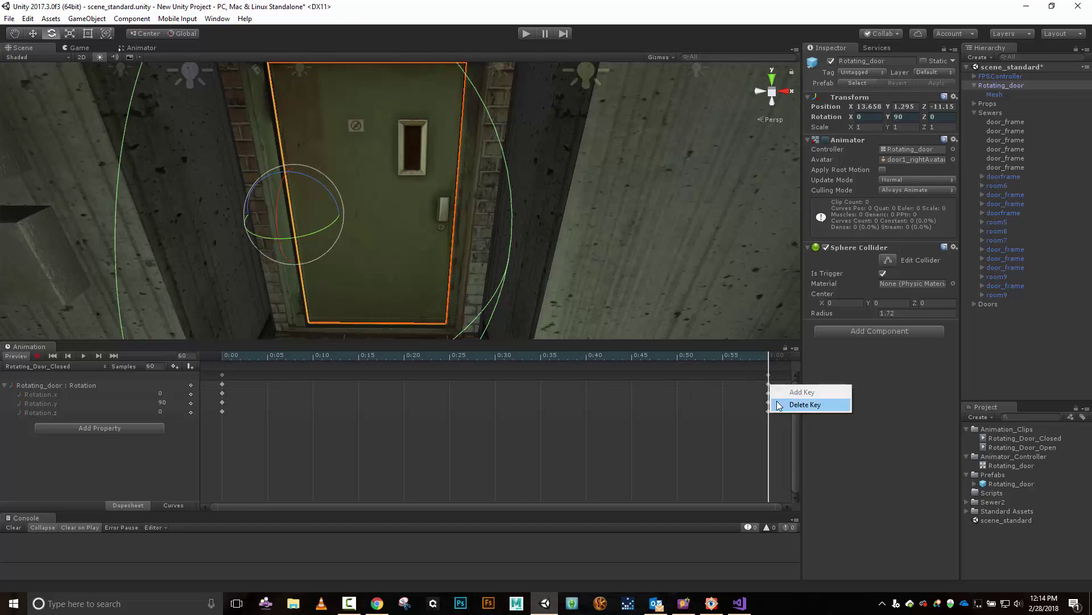
left_click(780, 404)
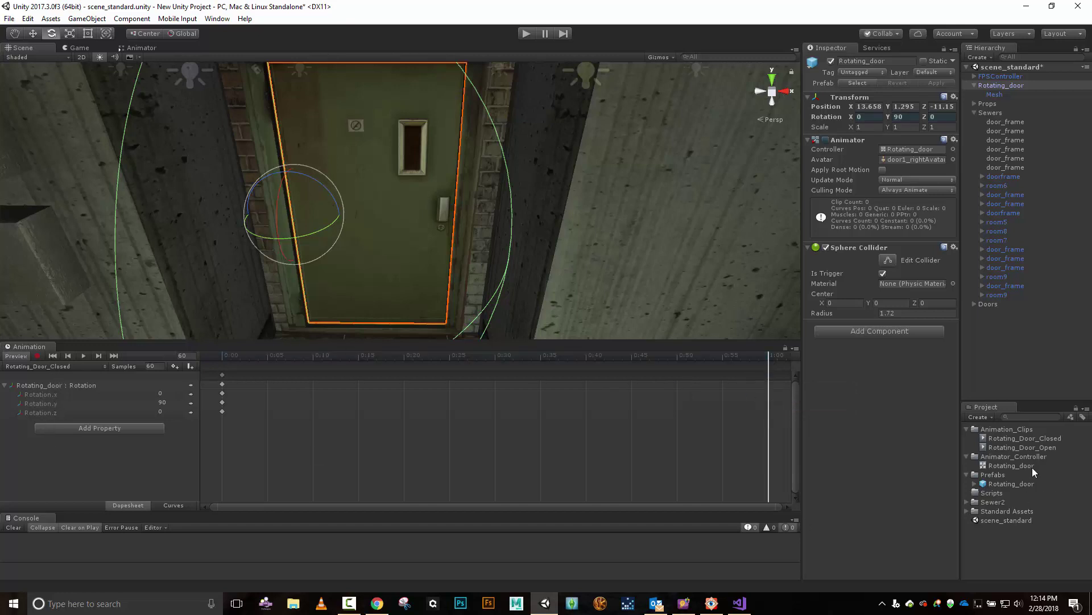
left_click(1049, 438)
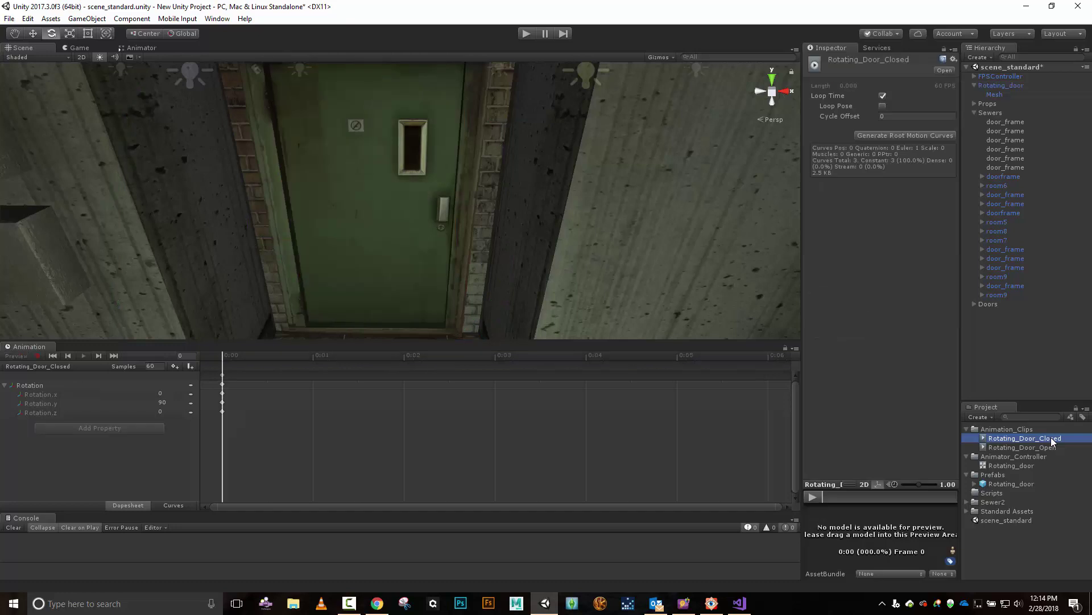
left_click(883, 95)
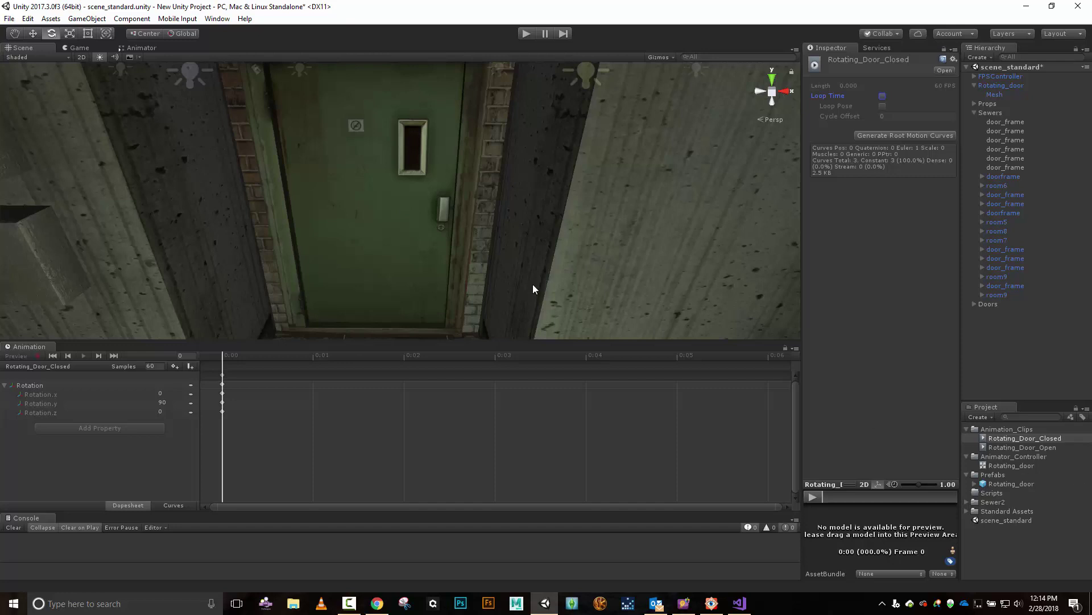
Step: In the Animator graph, set Rotating_Door_Closed as the layer default state
left_click(138, 47)
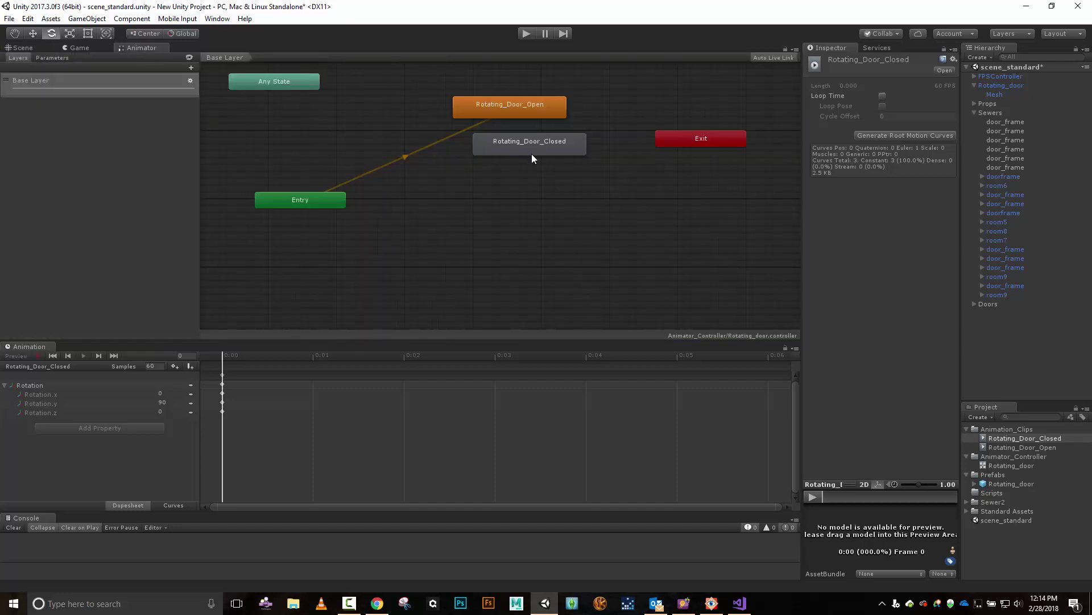
left_click_drag(537, 142, 555, 166)
right_click(552, 174)
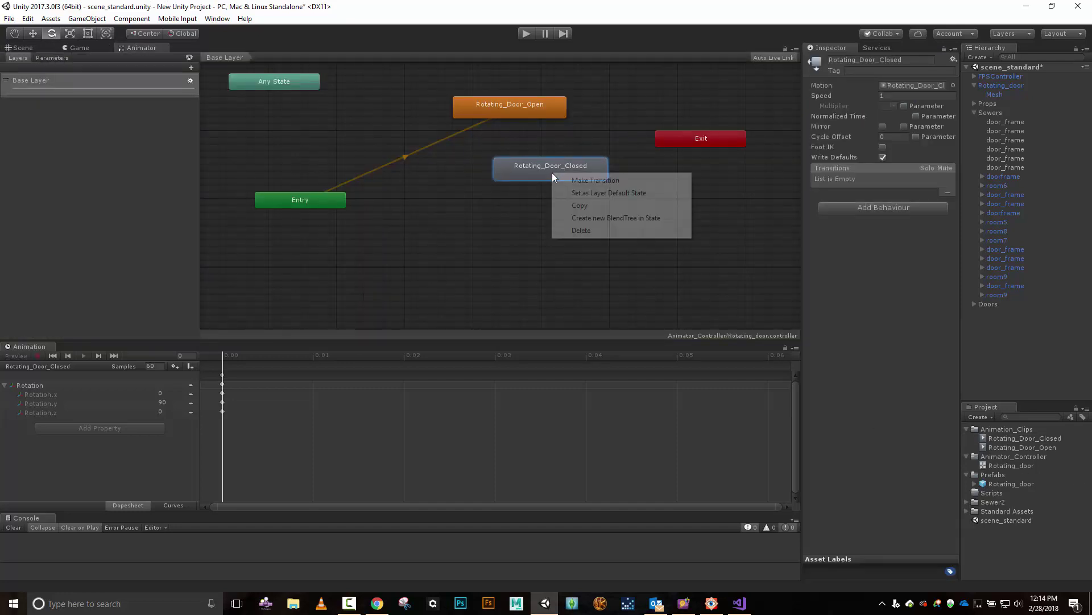
left_click(590, 196)
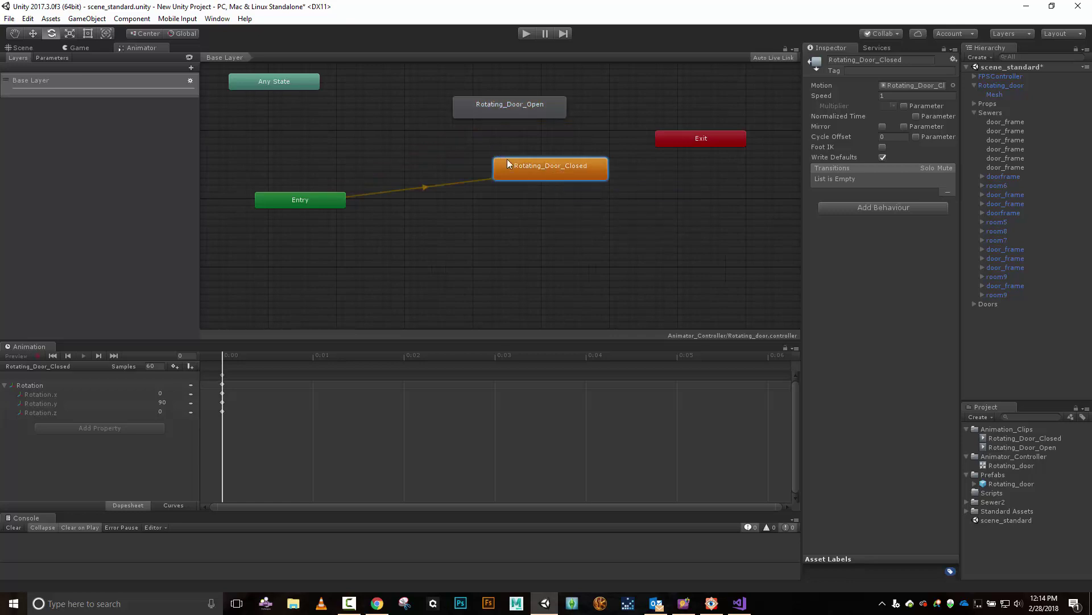
Step: Space out the two door states in the graph, placing Rotating_Door_Closed well below Rotating_Door_Open
left_click_drag(507, 163, 486, 219)
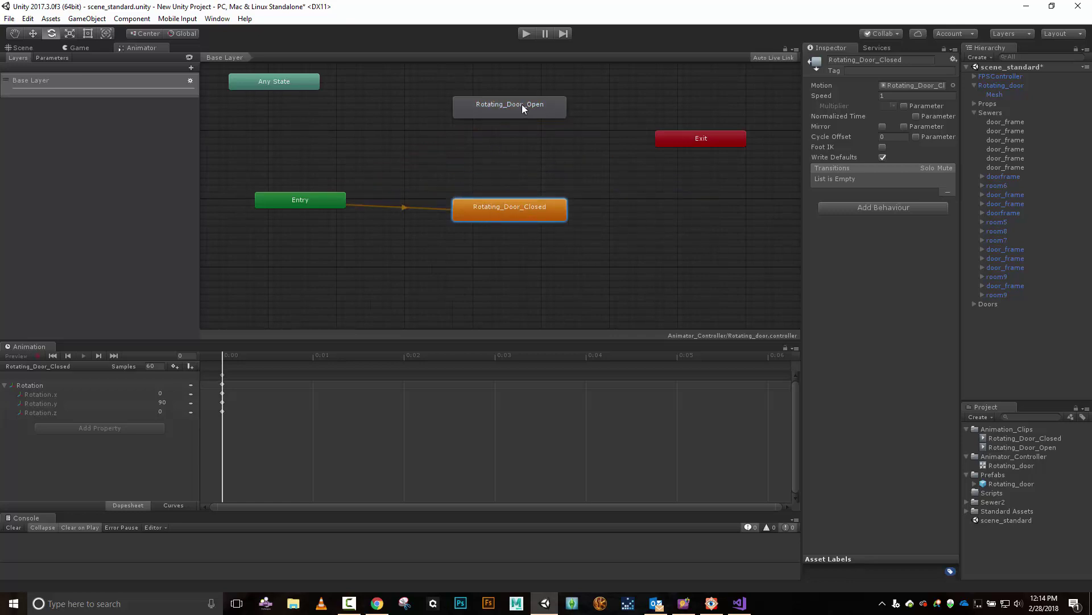
left_click_drag(522, 108, 553, 127)
left_click_drag(500, 207, 499, 234)
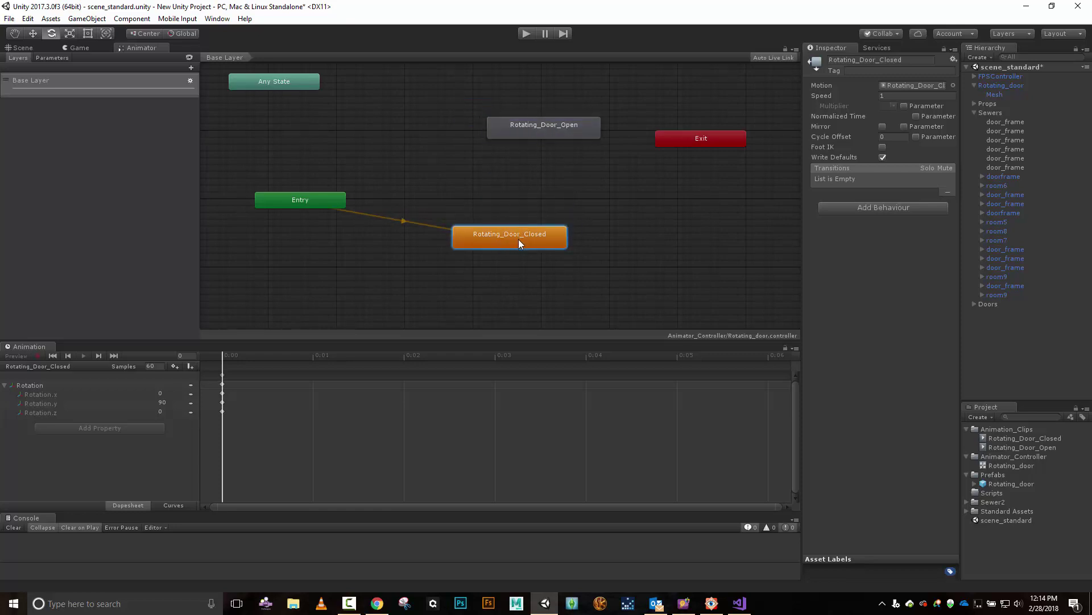
Step: Make a transition from Rotating_Door_Closed to Rotating_Door_Open and turn off its Has Exit Time option
right_click(518, 240)
left_click(539, 247)
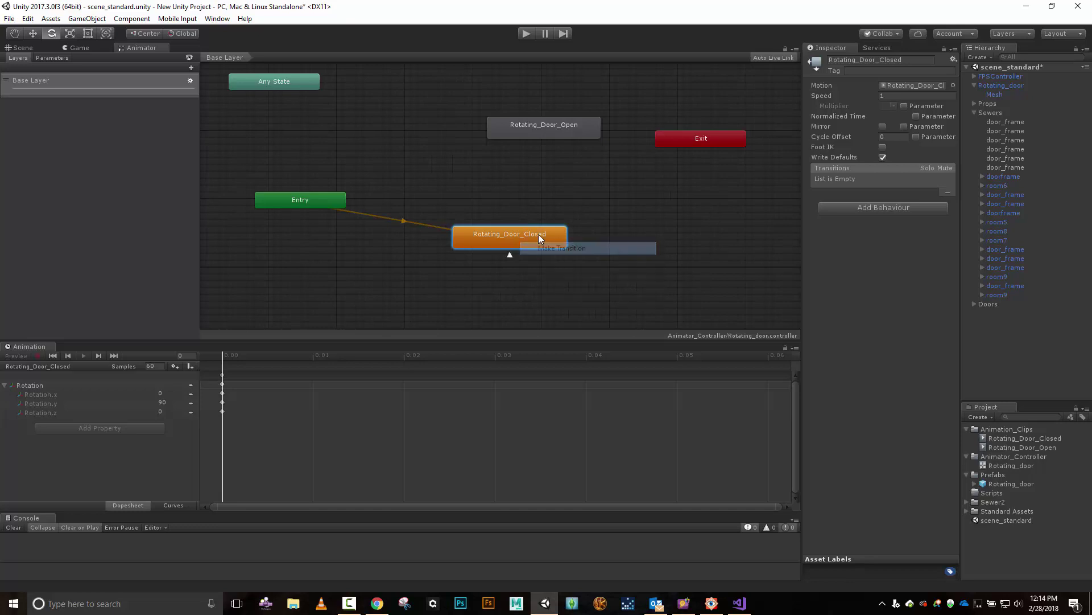
left_click(516, 135)
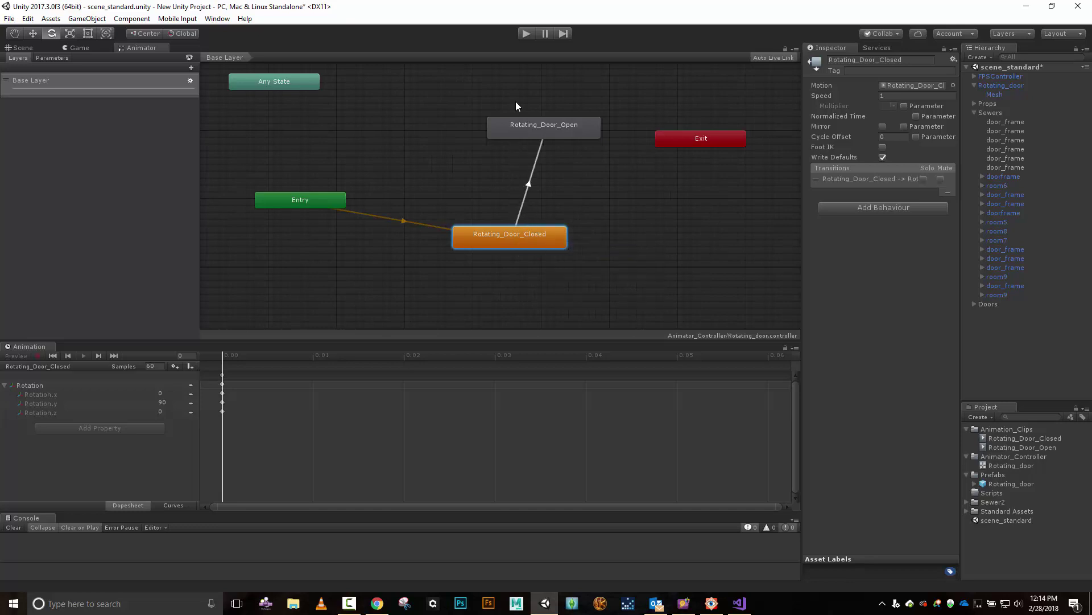
left_click(530, 182)
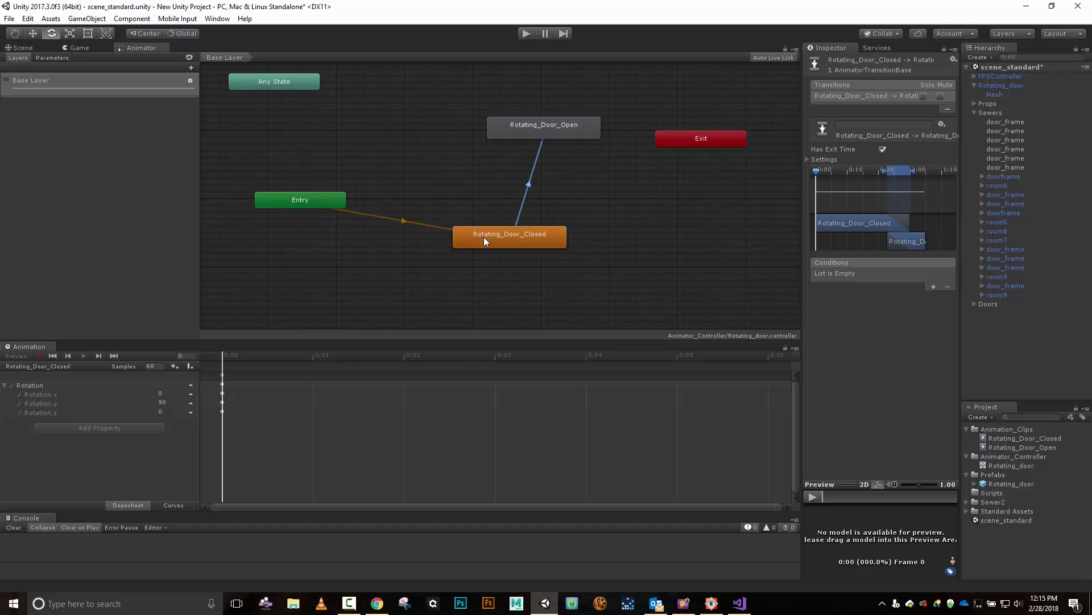
left_click(883, 150)
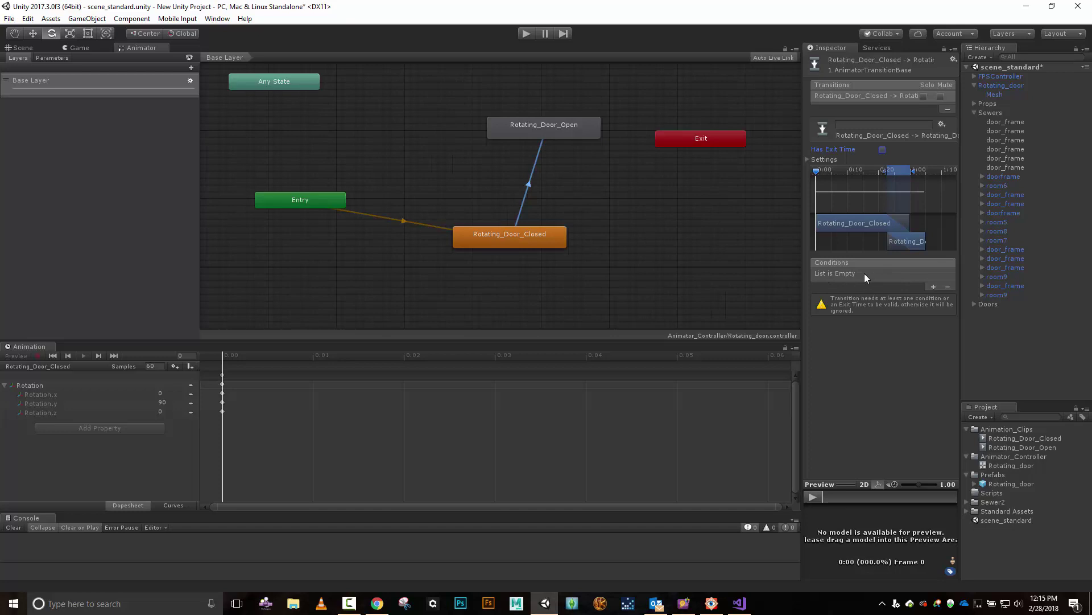
Step: Add a Trigger parameter named openDoor to the animator controller
left_click(46, 59)
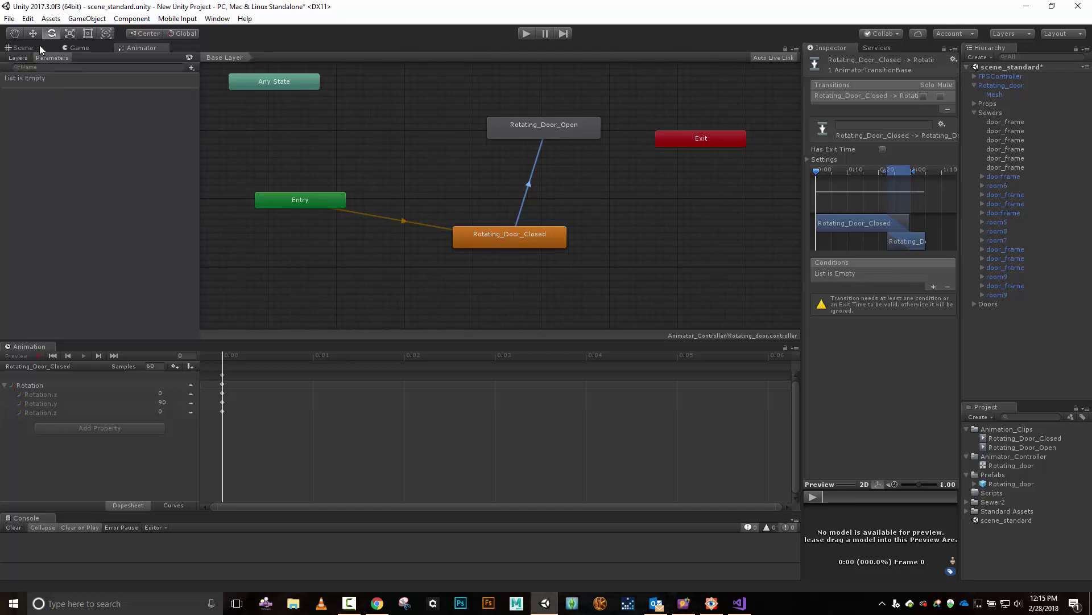
left_click(190, 69)
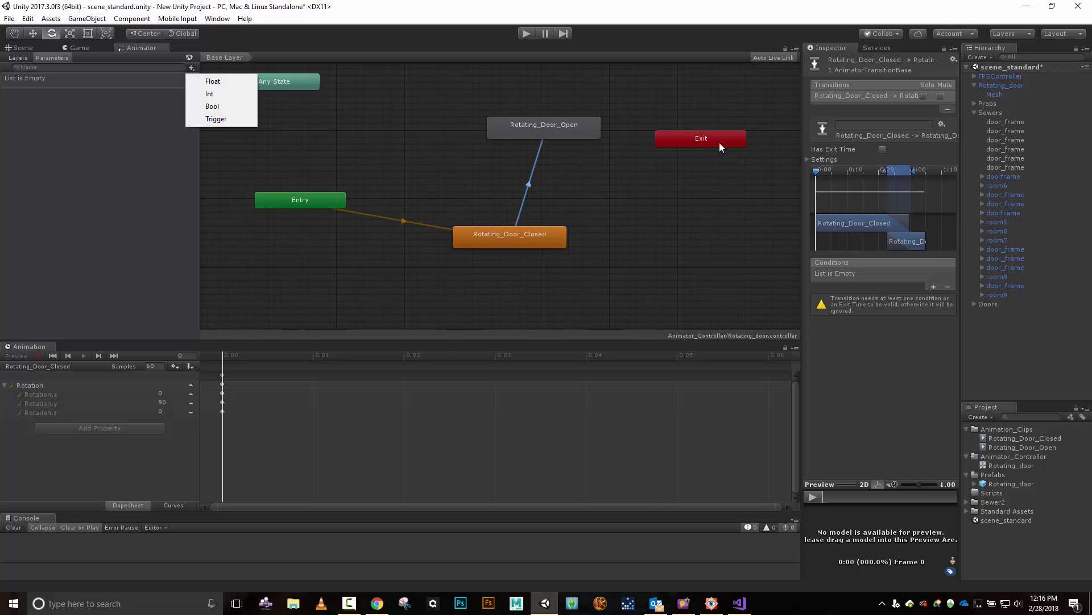
left_click(215, 119)
type("openDoor")
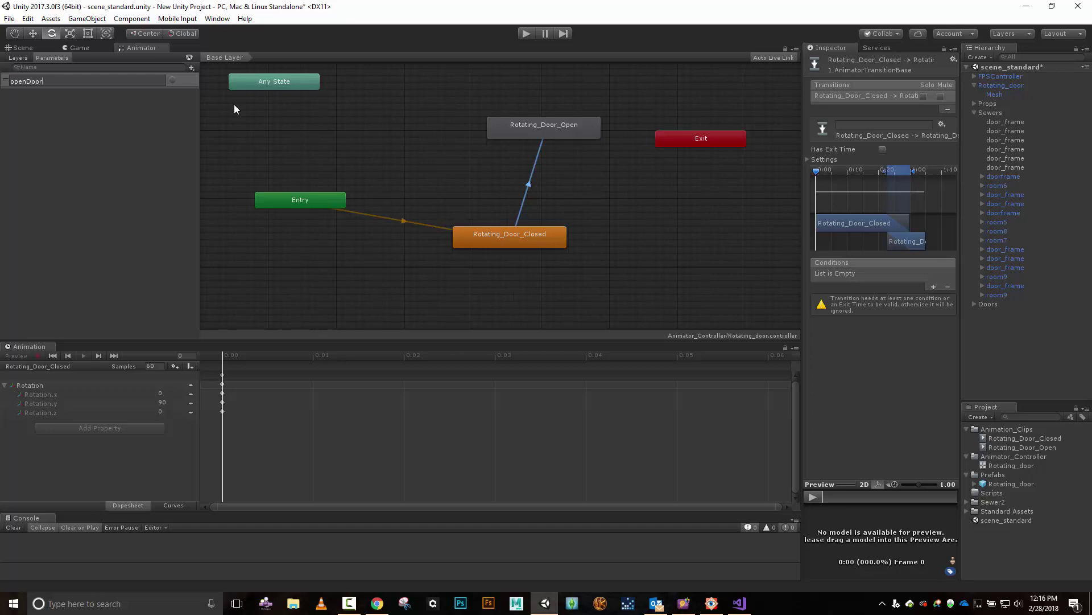
key("Return")
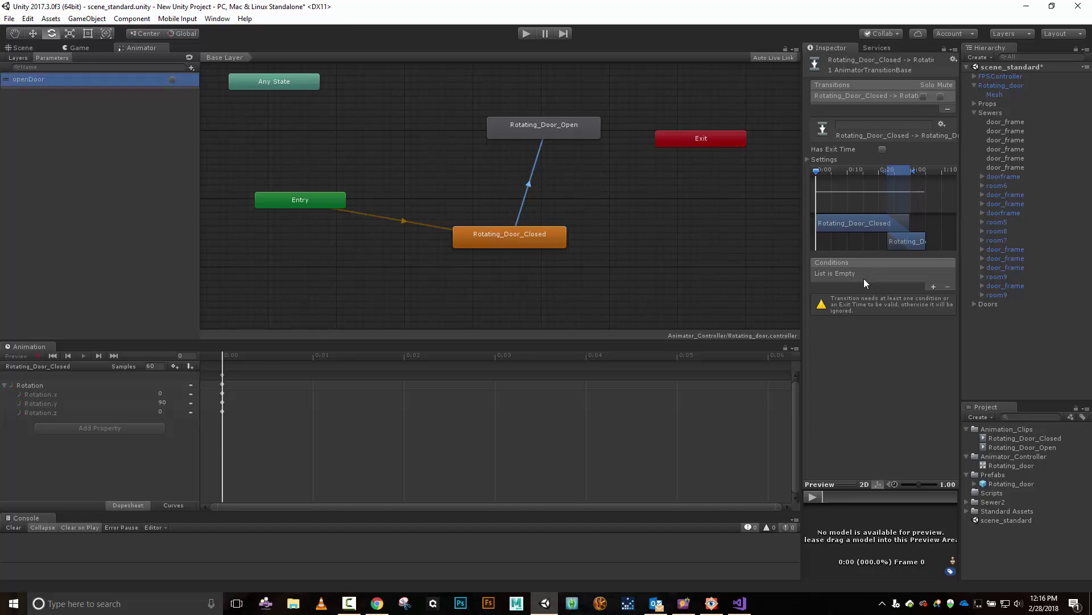
Step: Add openDoor as the condition of the transition from Rotating_Door_Closed to Rotating_Door_Open
left_click(934, 287)
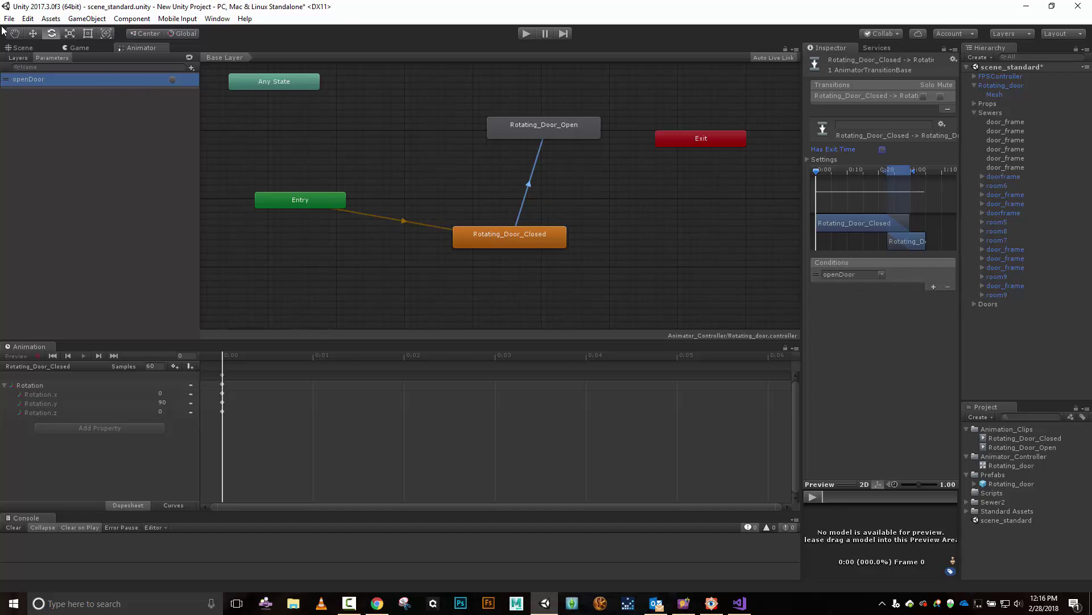
left_click(881, 274)
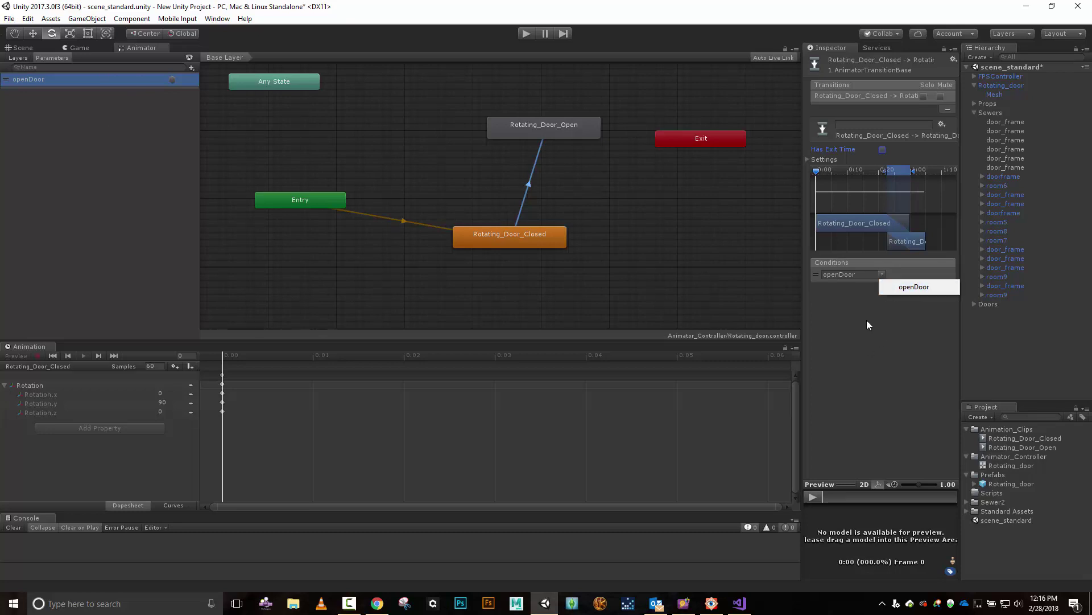
left_click(837, 374)
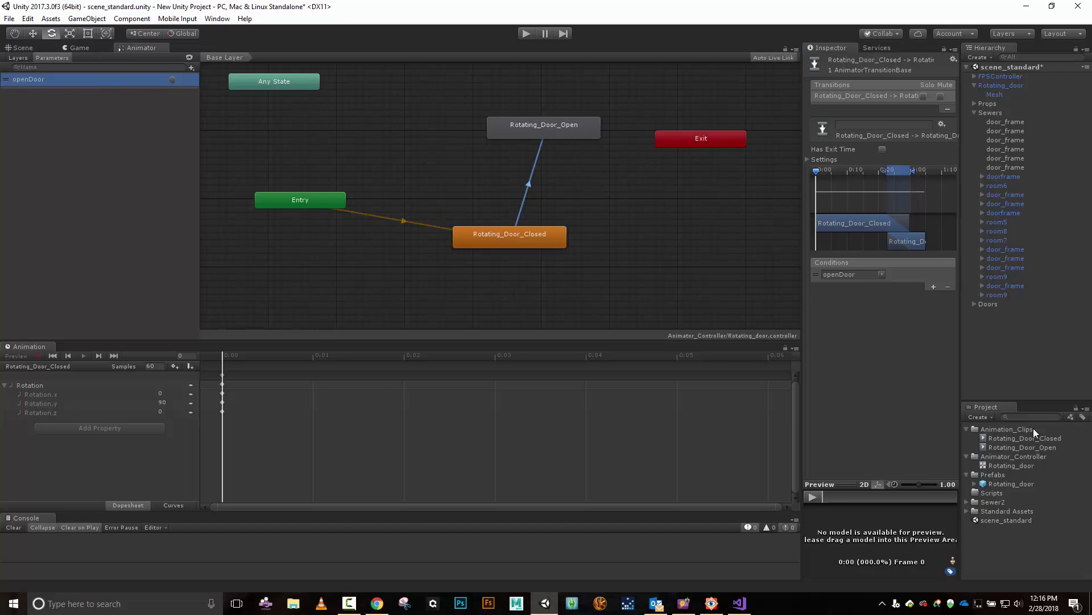
Step: Create a C# script named DoorAnimationTrigger in the Scripts folder and open it in Visual Studio with the solution reloaded
left_click(1000, 493)
left_click(987, 422)
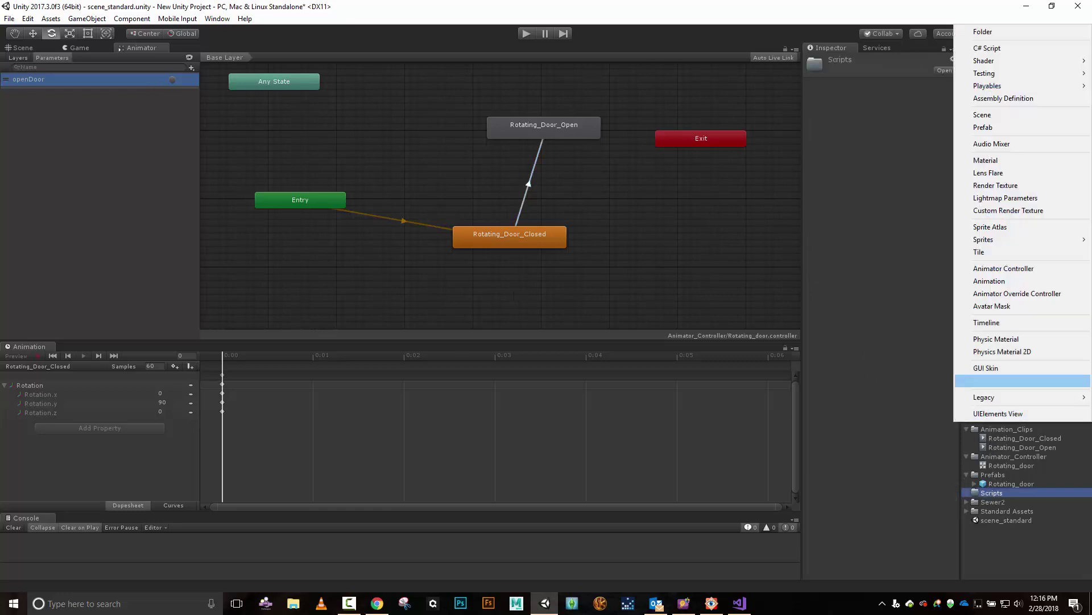
left_click(1023, 44)
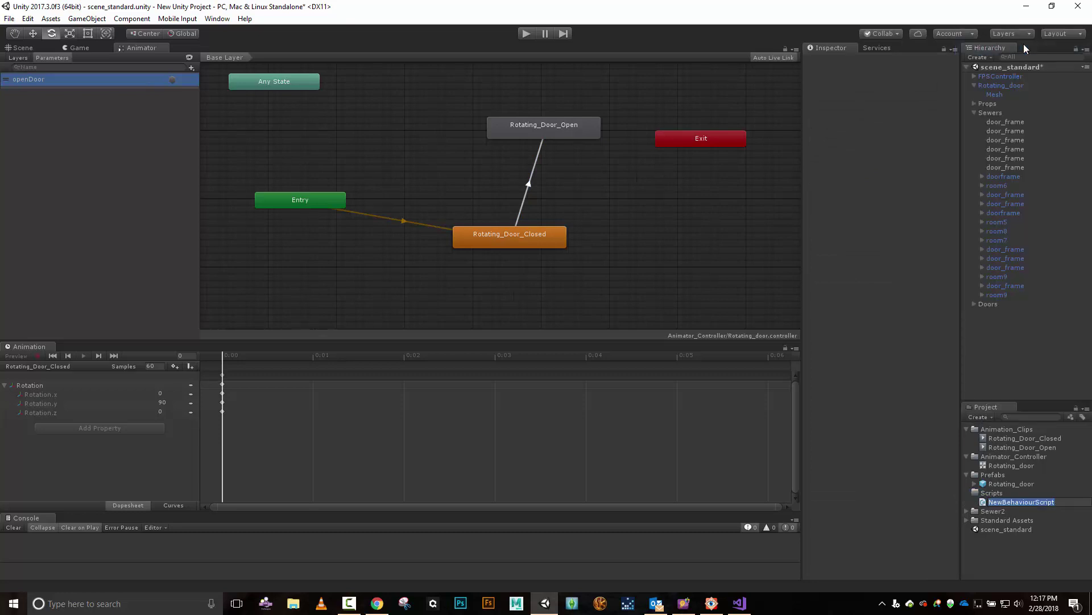
type("DoorAnimationTrigger")
key("Return")
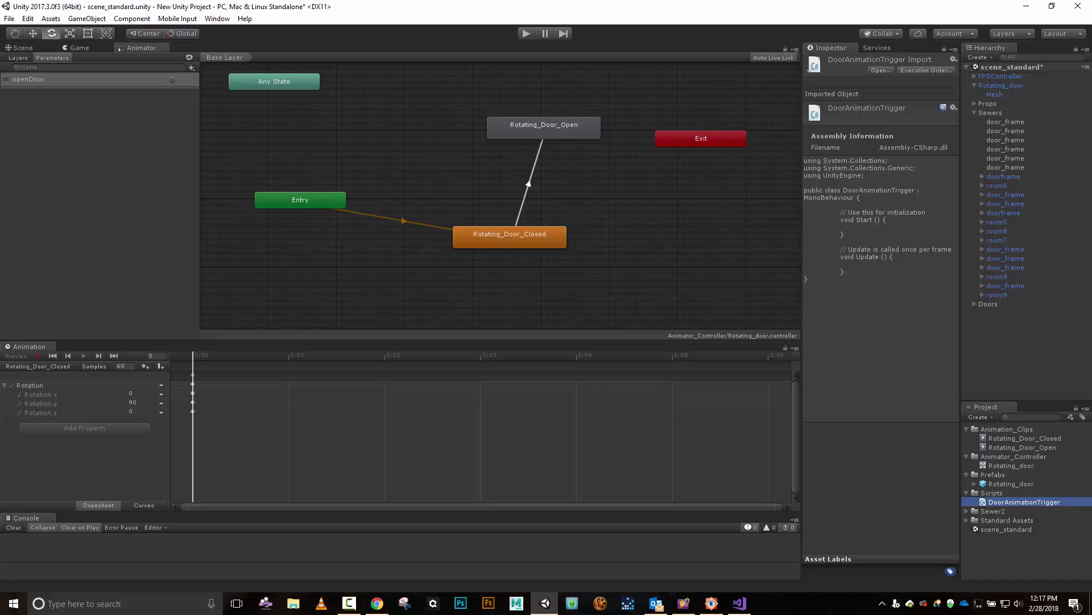
double_click(1025, 502)
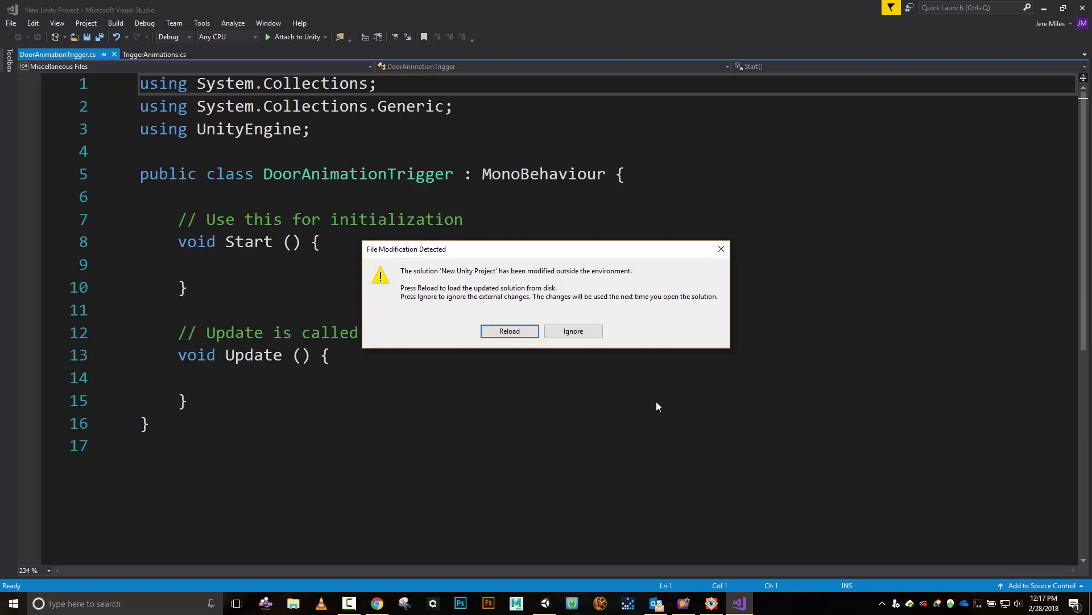
left_click(515, 332)
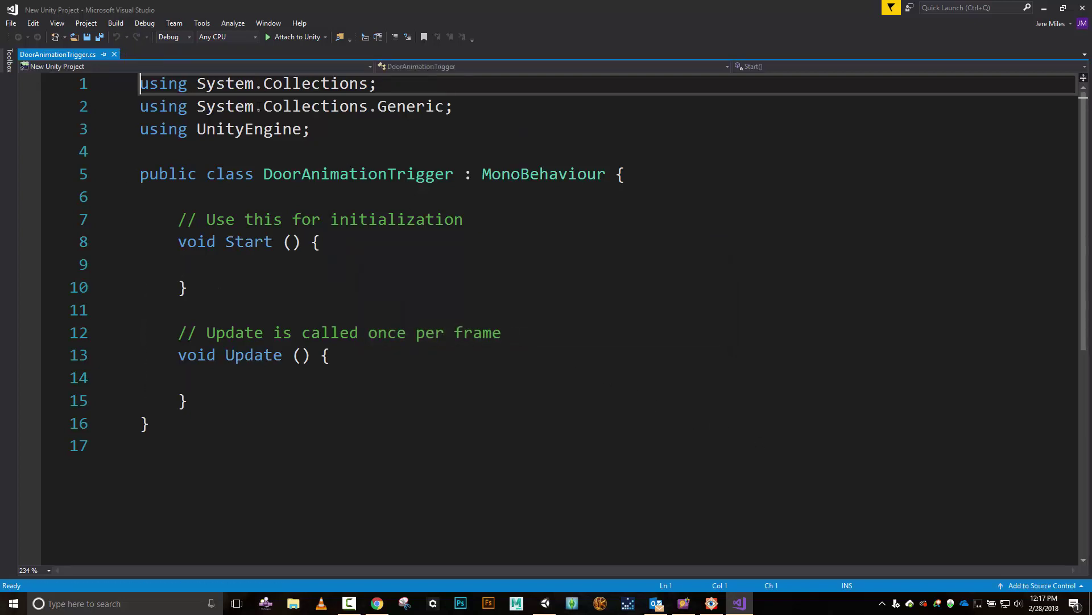
Step: Declare an Animator field named myAnimator at the start of the DoorAnimationTrigger class
left_click(285, 192)
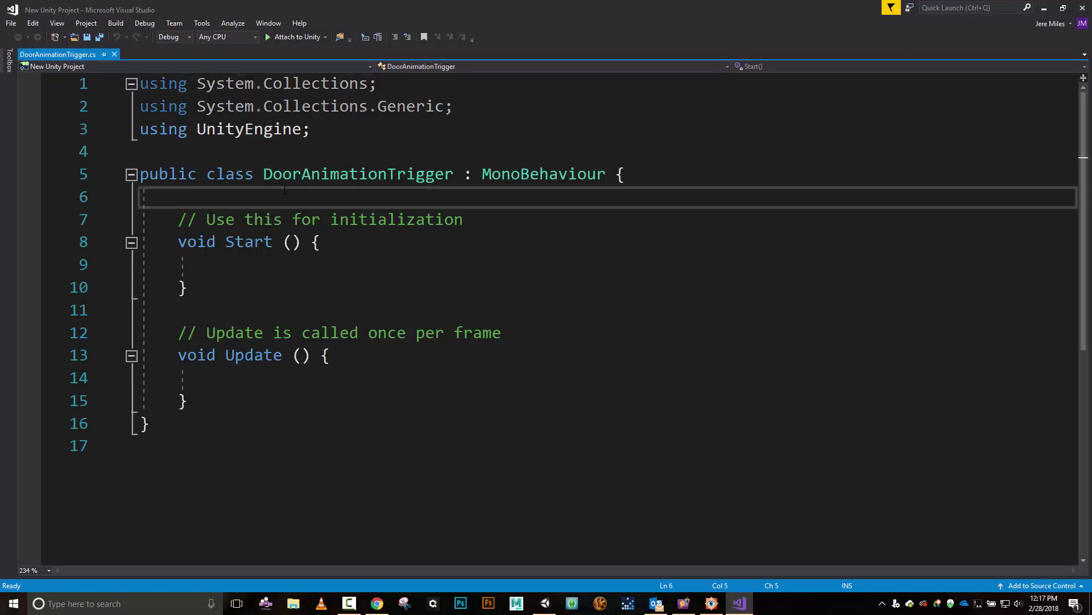
type("Anim")
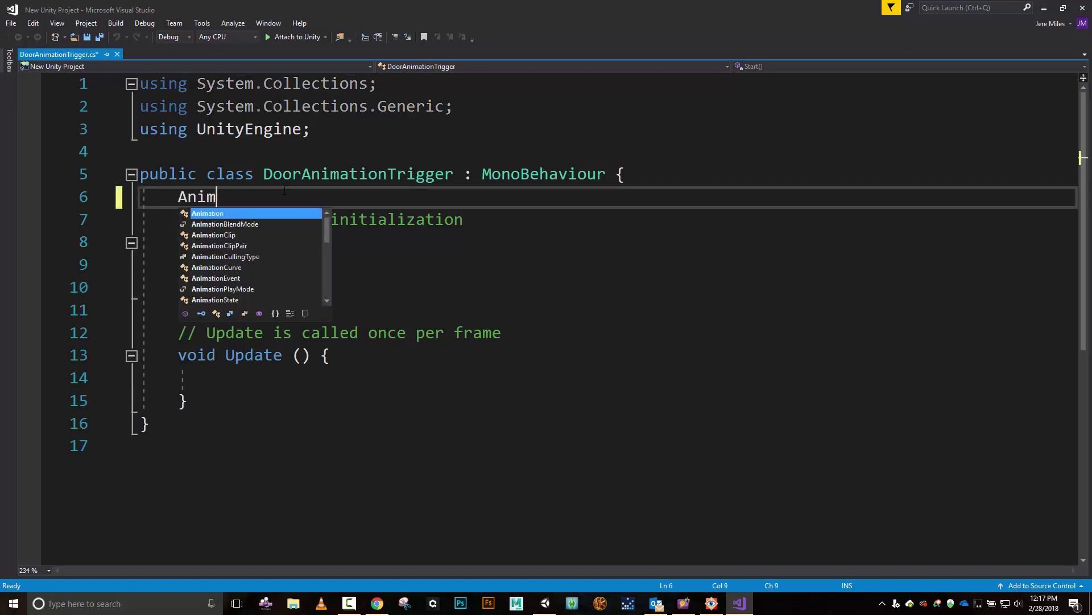
type("ator ")
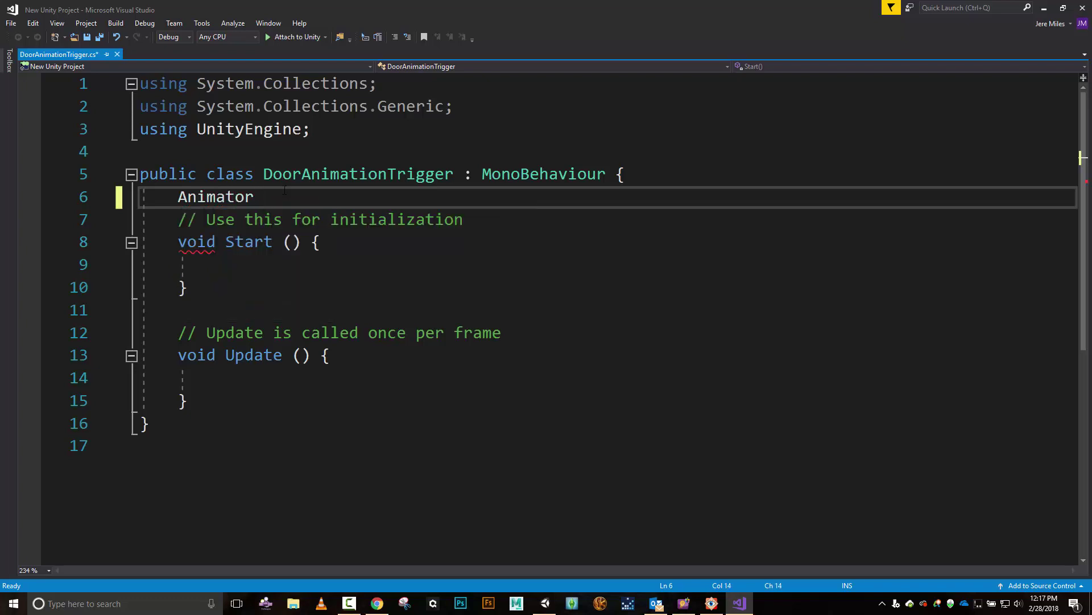
type("my")
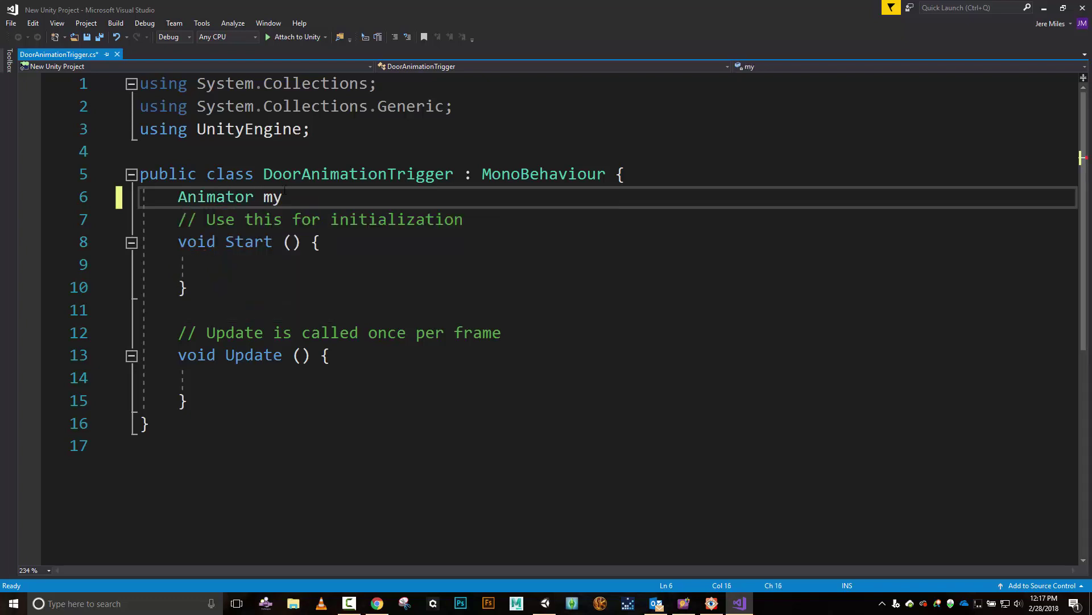
type("Anim")
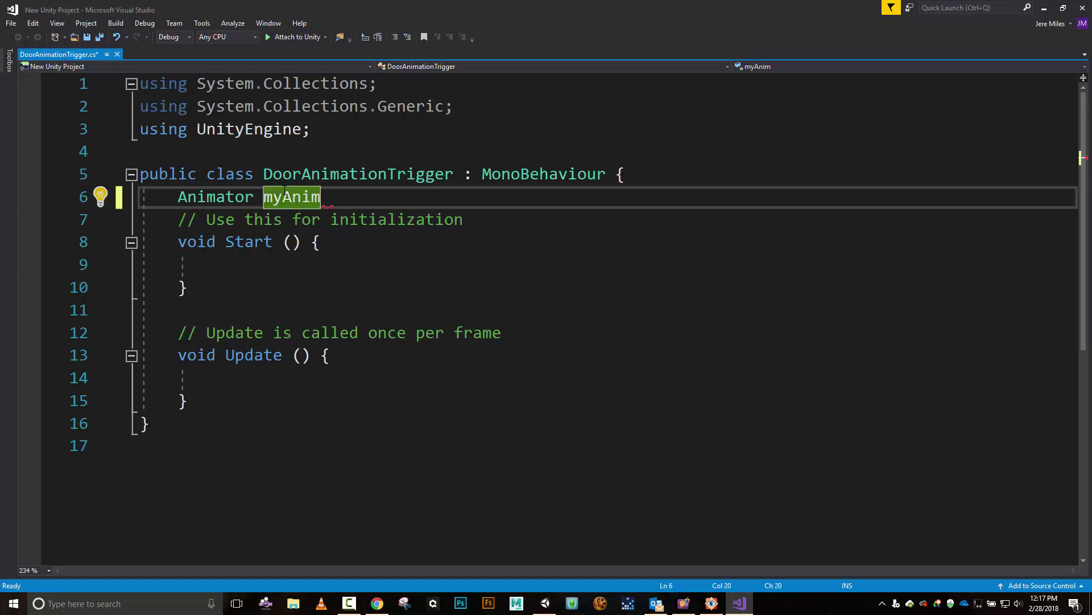
type("ato")
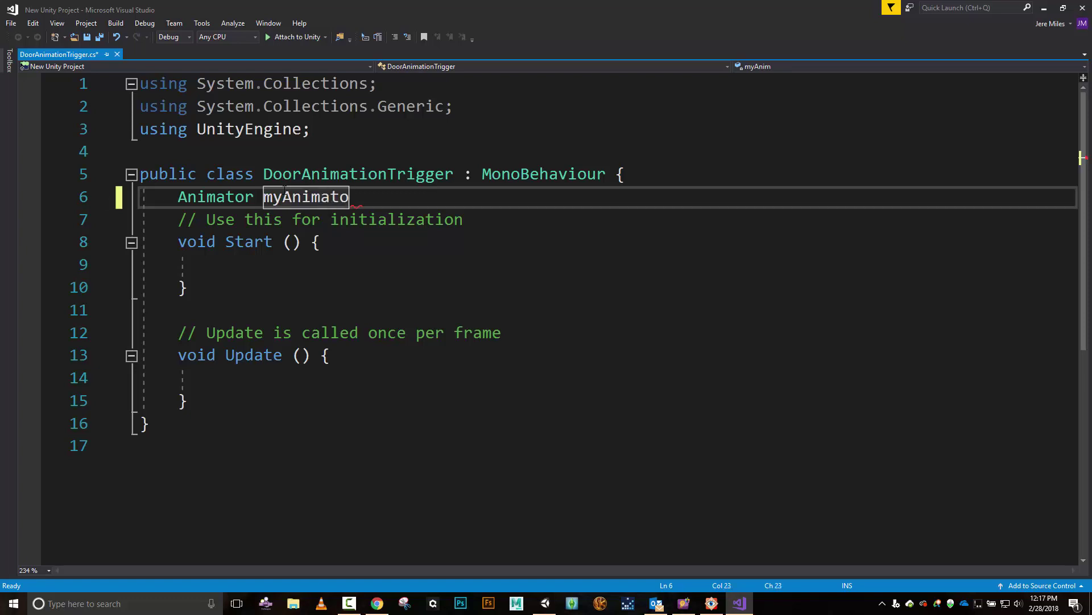
type("r;")
key("Return")
Step: Declare a public string field named triggerParameter below myAnimator and check the trigger parameter in Unity's animator controller
type("p")
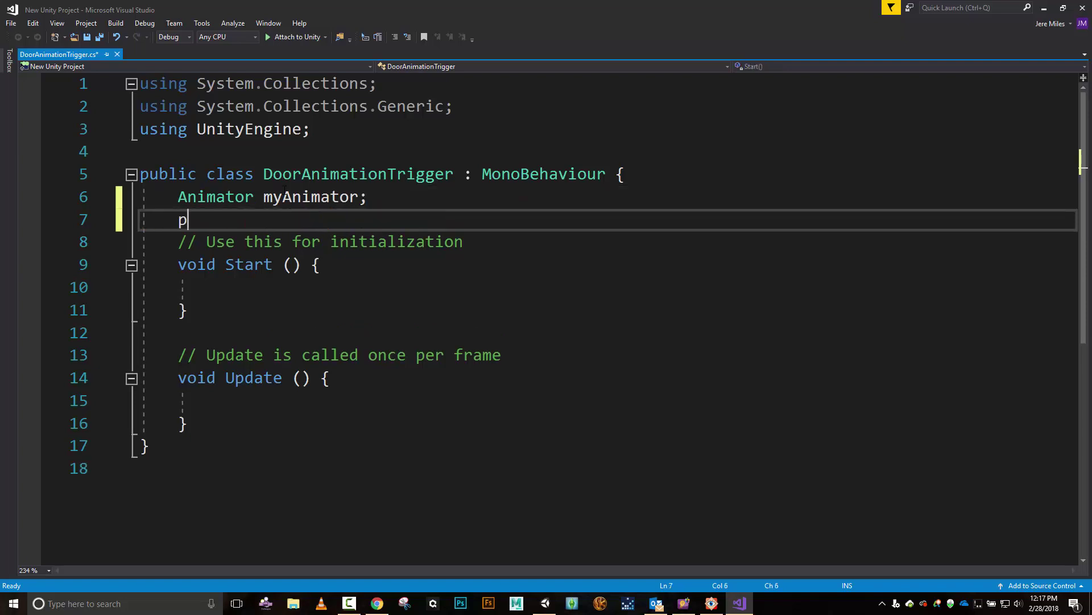
type("ublic string")
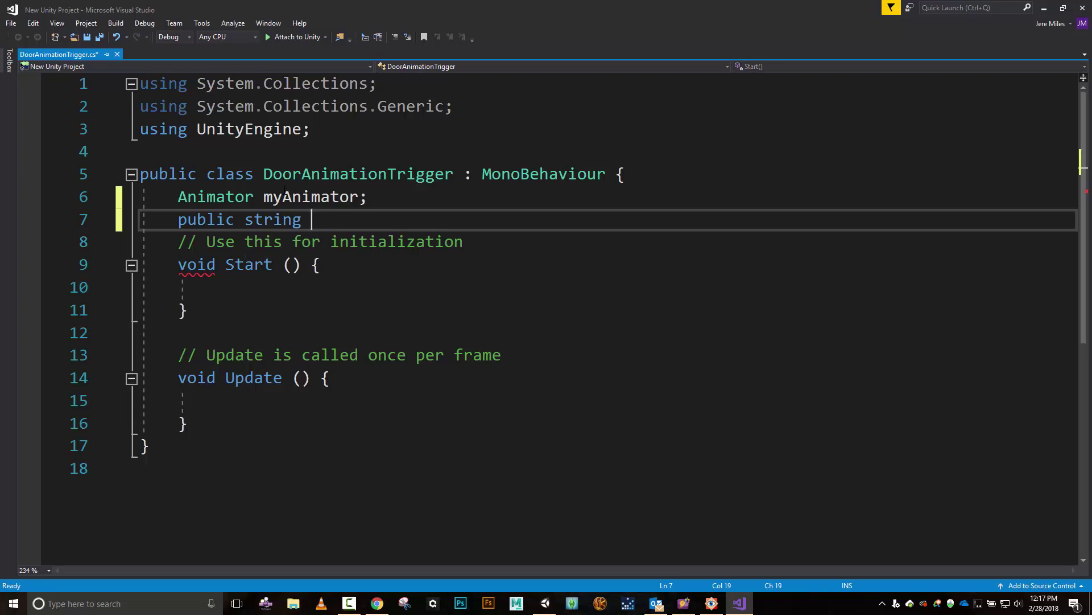
type("triggerPa")
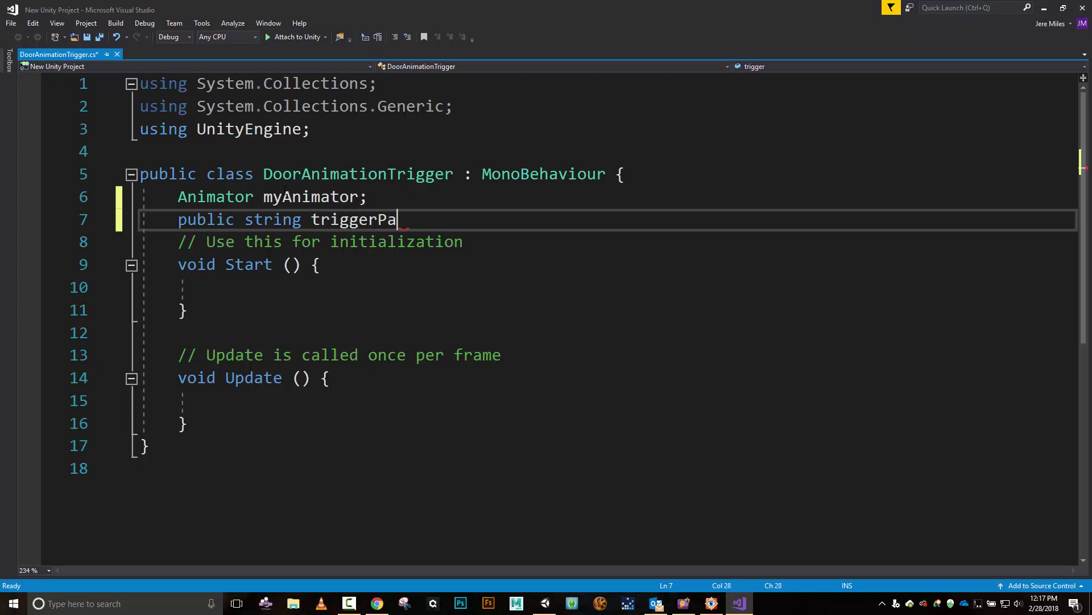
type("rameter;")
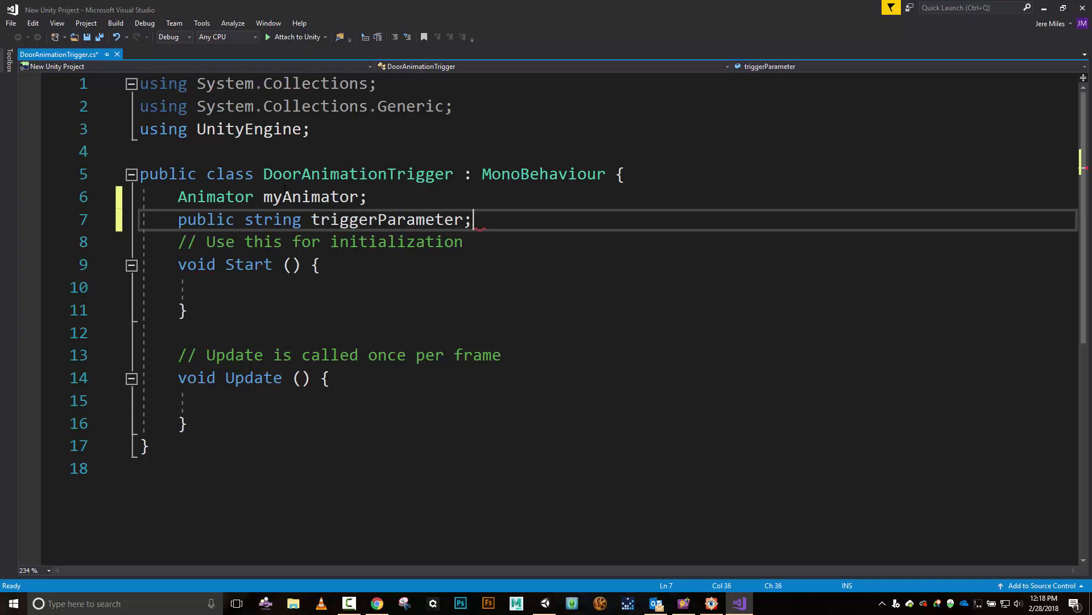
key("Return")
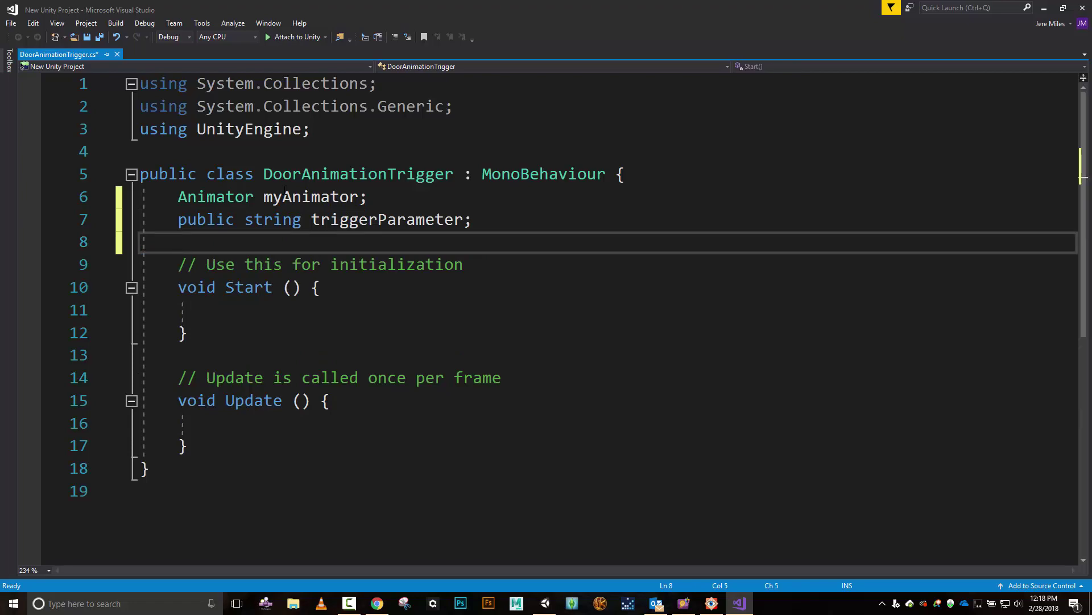
left_click(1044, 8)
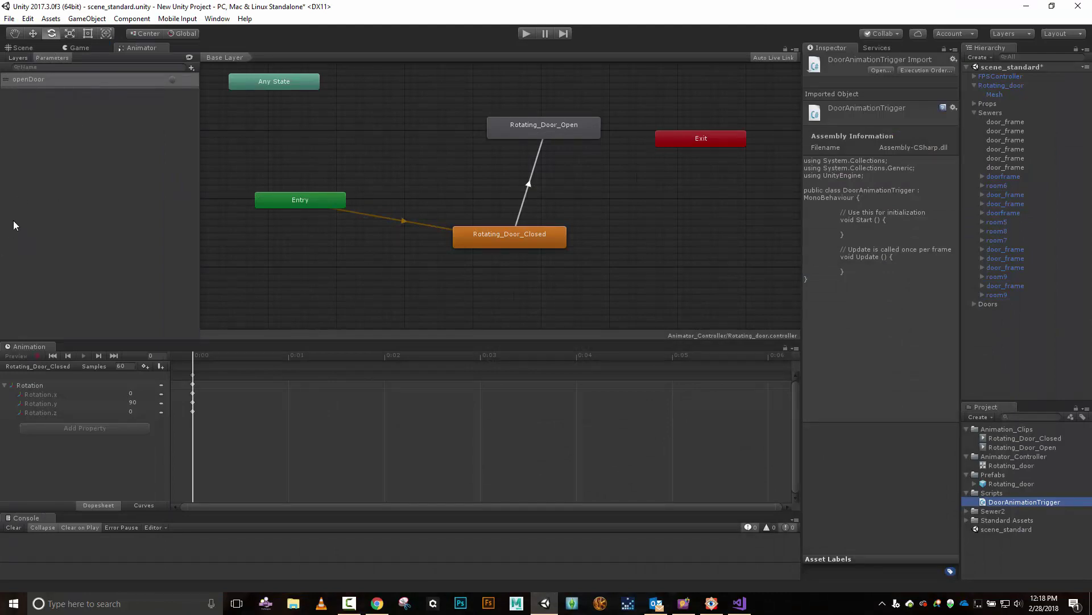
left_click(739, 603)
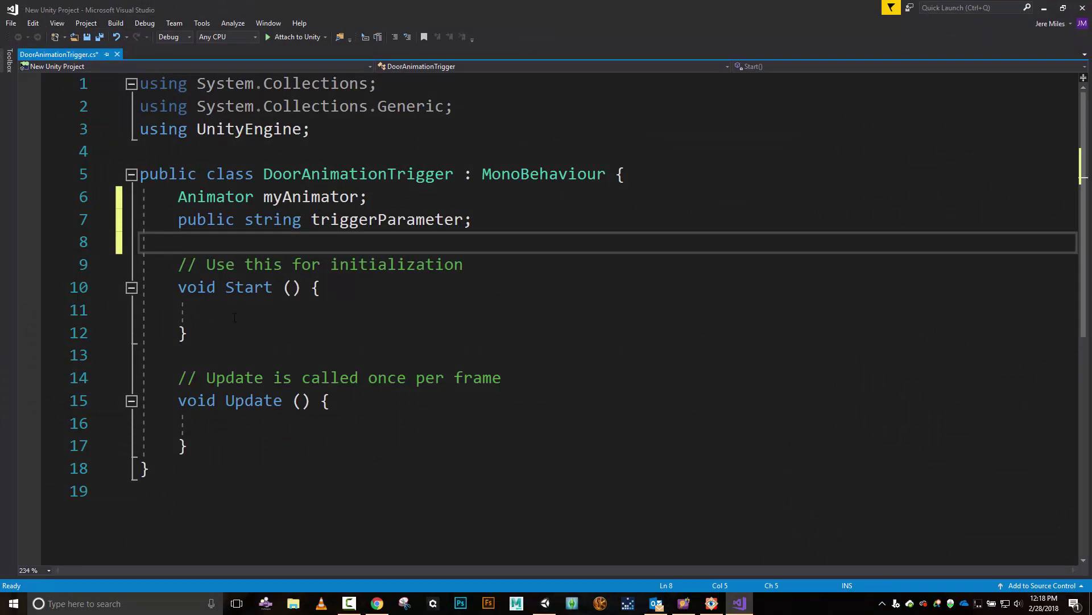
Step: In the Start method, assign myAnimator with GetComponent<Animator>()
left_click(325, 308)
type("my")
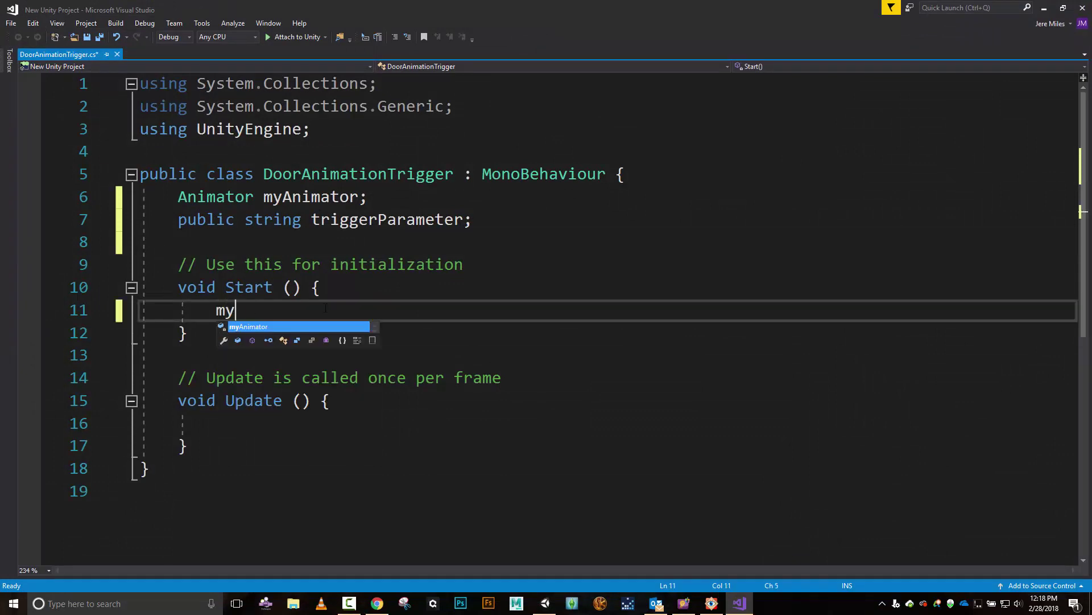
type("Animator = getr")
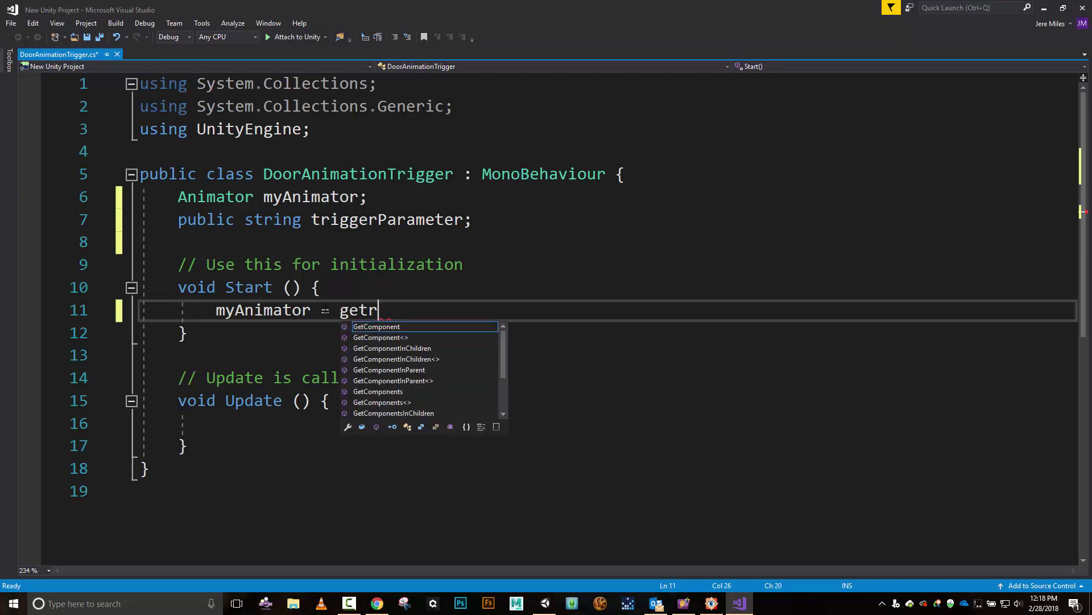
key("BackSpace")
type("compo")
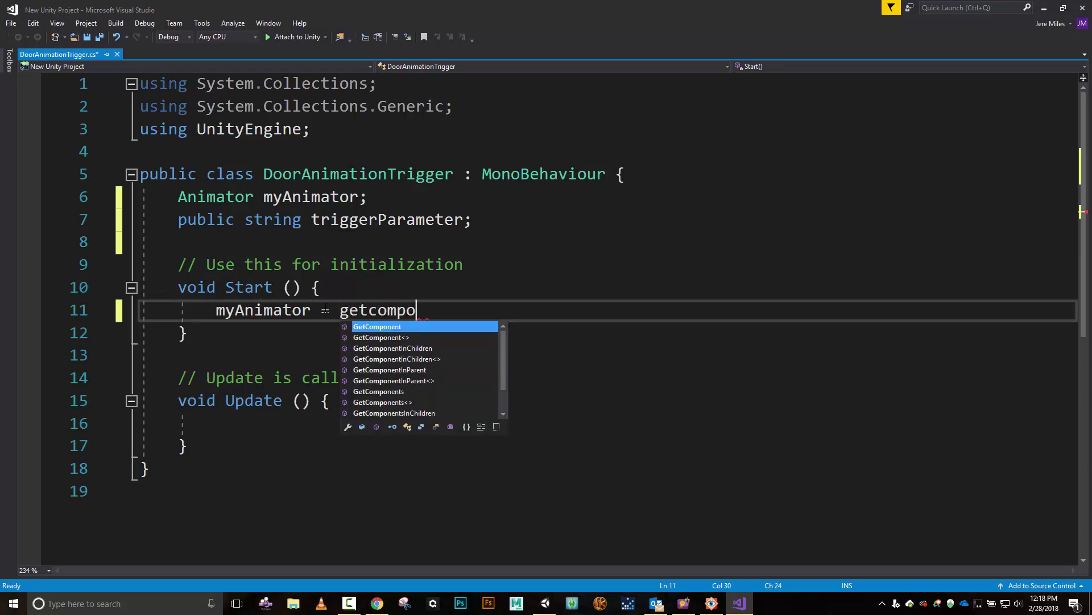
key("Tab")
type("<")
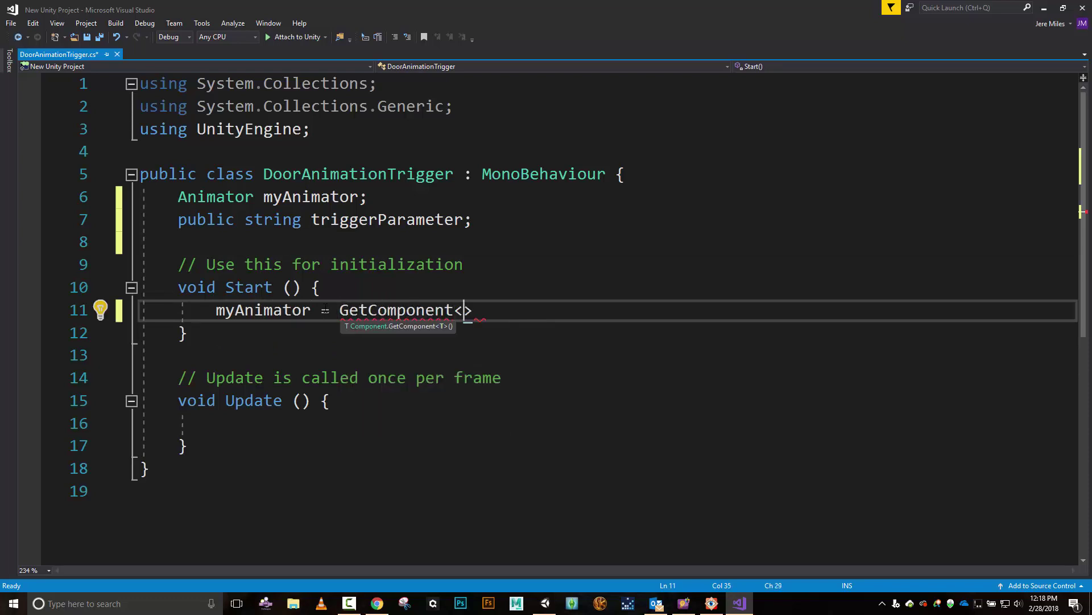
type("Animat")
type("or>();")
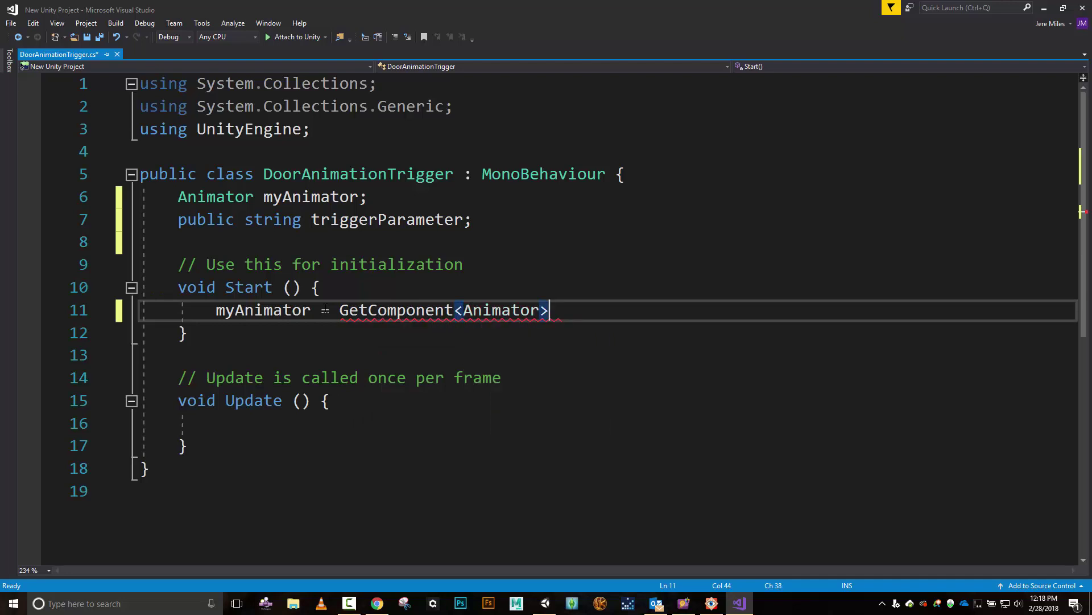
Step: Add the comment //end class after the closing brace of the DoorAnimationTrigger class
key("Down")
key("Down")
key("Down")
key("Down")
key("Down")
key("Down")
key("Down")
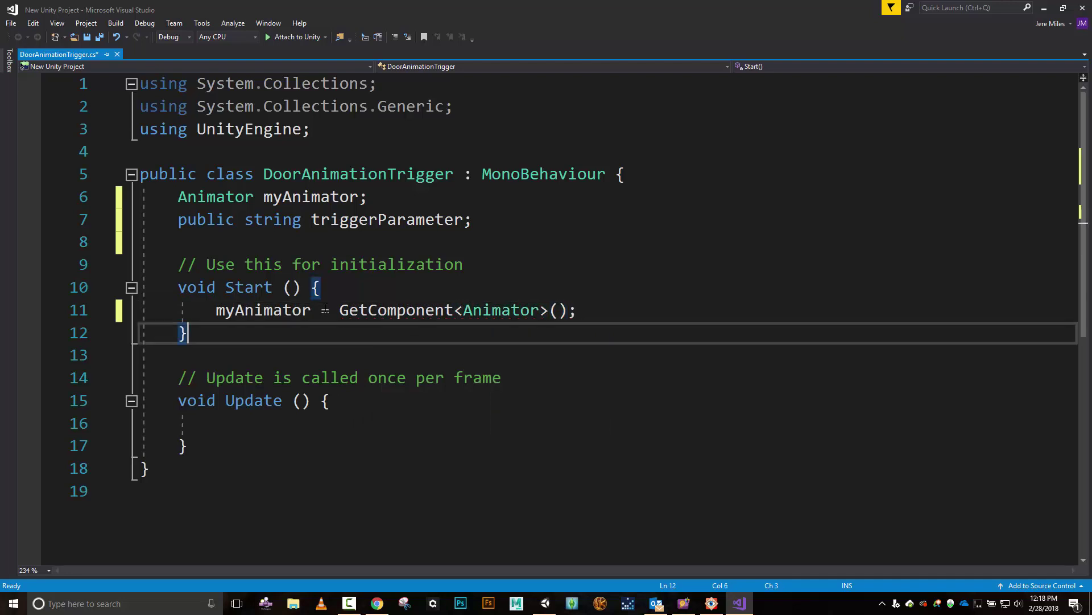
type("//end class")
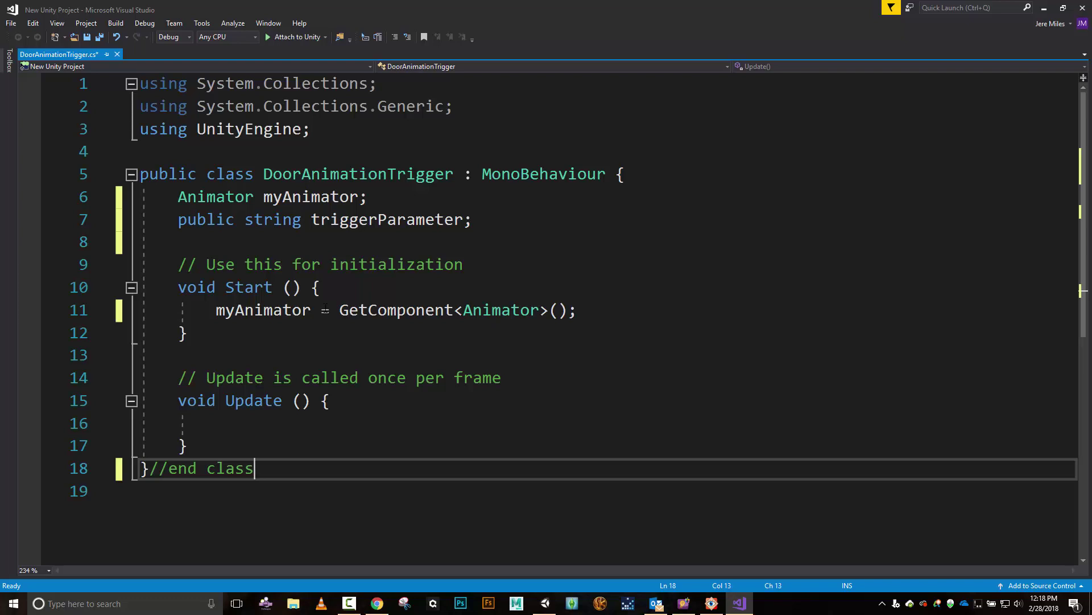
Step: Insert a private void OnTriggerEnter method with a Collider argument below the Update method
key("Up")
key("Return")
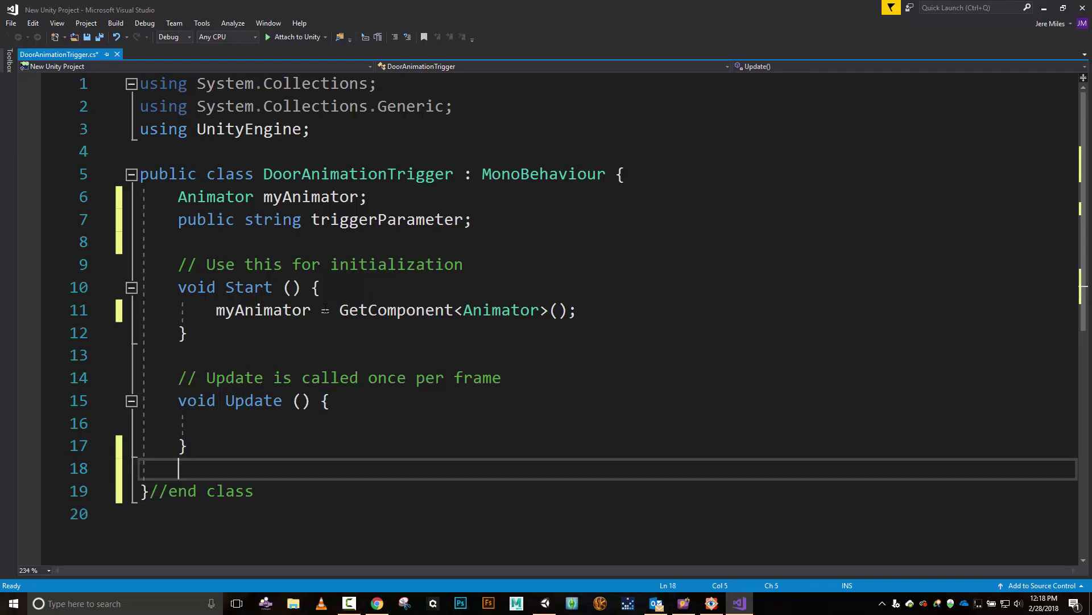
key("Return")
type("void Ont")
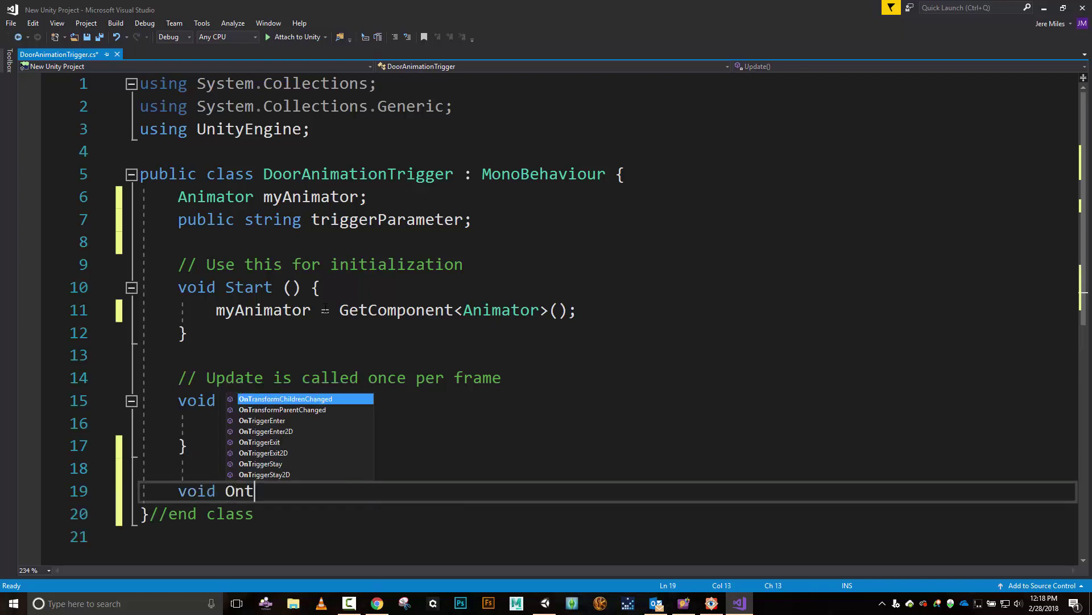
key("BackSpace")
type("Trigg")
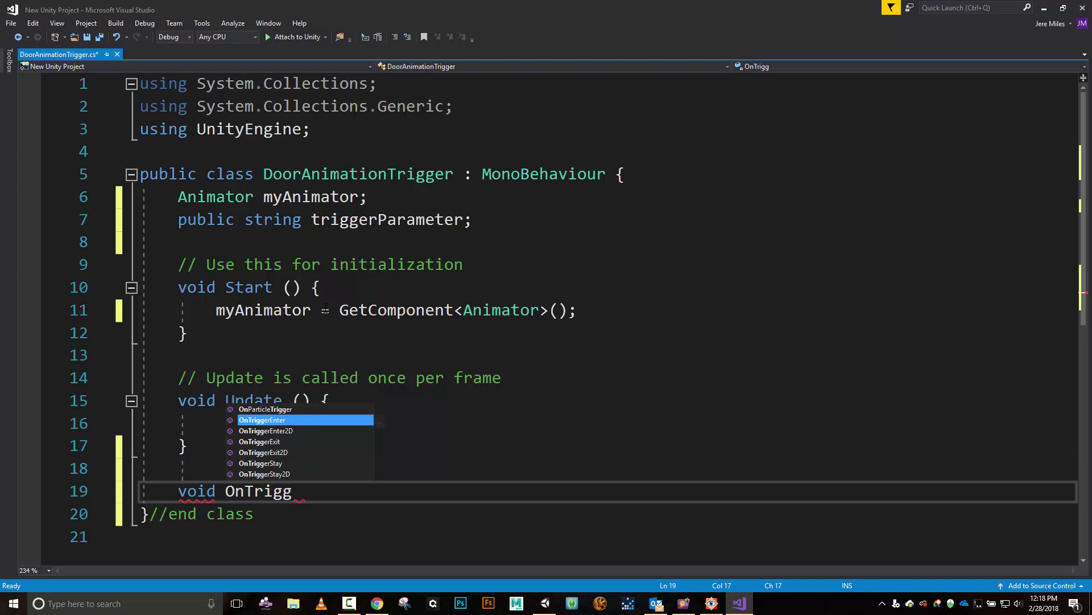
key("Tab")
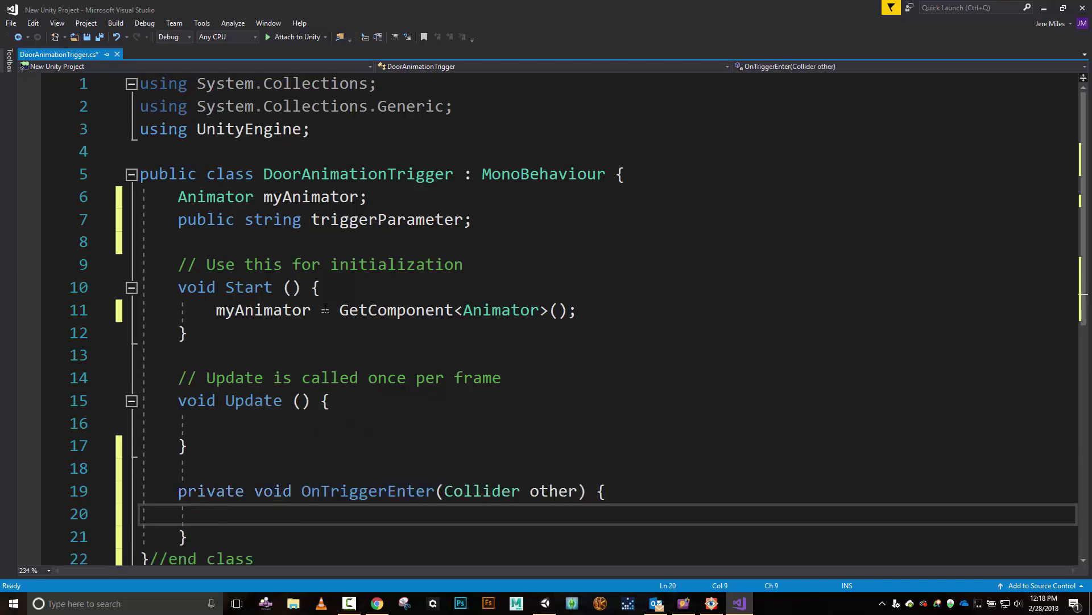
Step: Rename the Collider argument of OnTriggerEnter from other to col
key("Up")
key("Right")
key("Right")
key("Right")
key("Right")
key("Right")
key("Right")
key("Right")
key("Right")
key("Right")
key("Right")
key("Right")
key("Right")
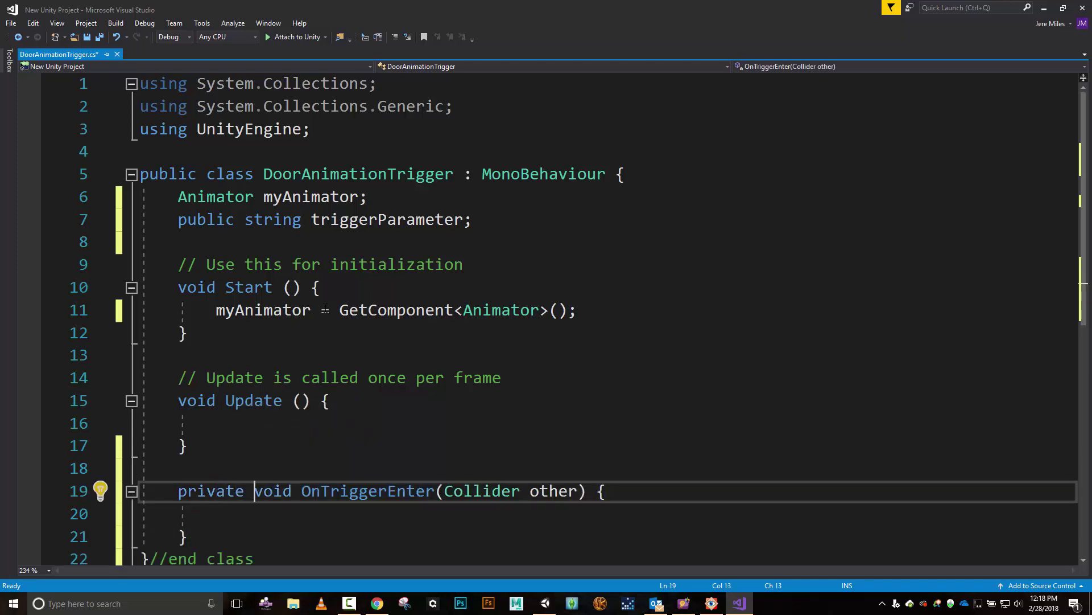
key("Right")
key("Right")
key("Right")
key("Right")
key("Right")
key("Right")
key("Right")
key("Right")
key("Right")
key("Right")
key("Right")
key("Right")
key("Right")
key("Right")
key("Right")
key("Right")
key("Right")
key("Right")
key("Right")
key("Right")
key("Right")
key("Right")
key("Right")
key("Right")
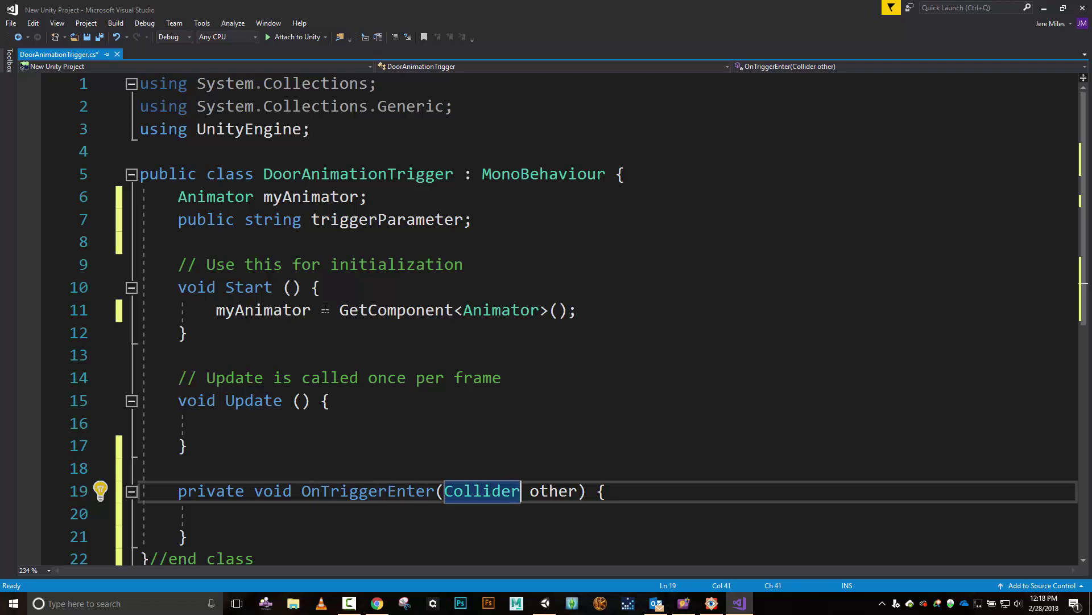
key("Right")
key("Right")
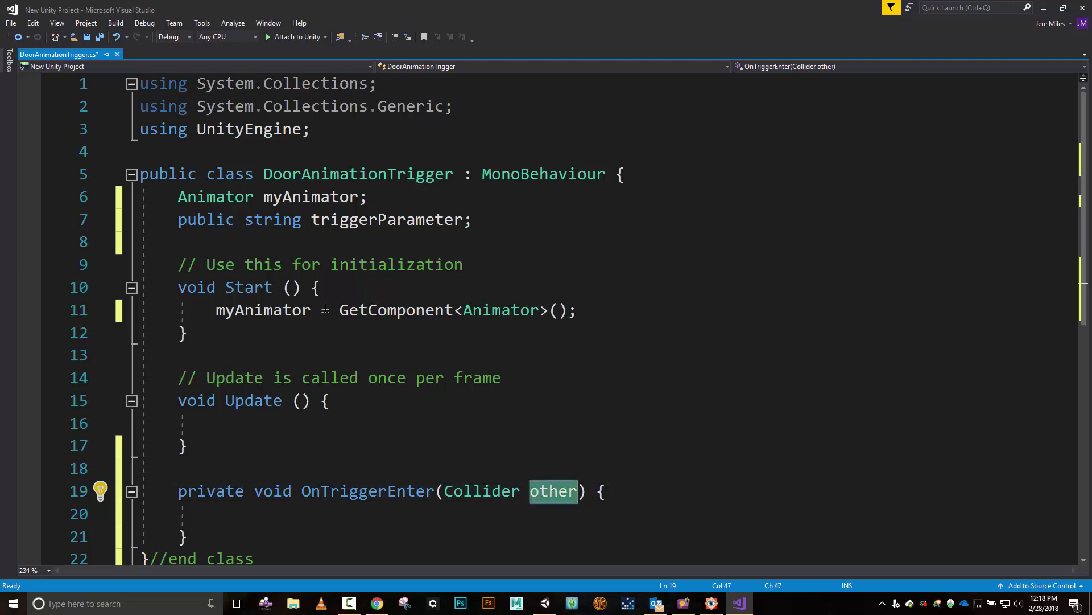
key("BackSpace")
key("BackSpace")
key("BackSpace")
key("BackSpace")
key("BackSpace")
type("col")
key("Down")
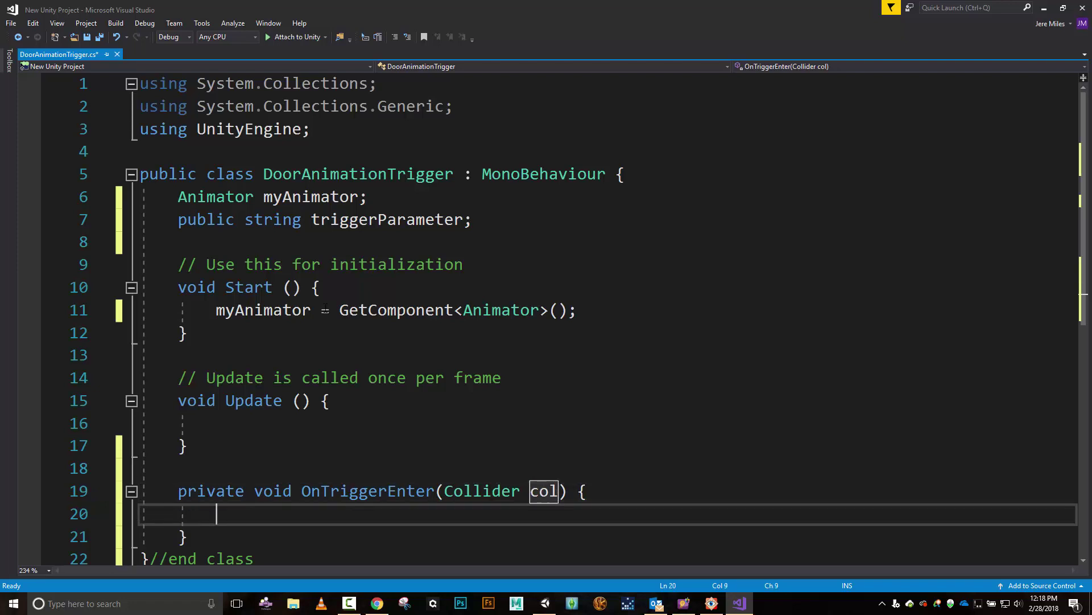
Step: In OnTriggerEnter, add an if block that checks whether col.gameObject.tag == "Player"
type("if ")
type("(col.game")
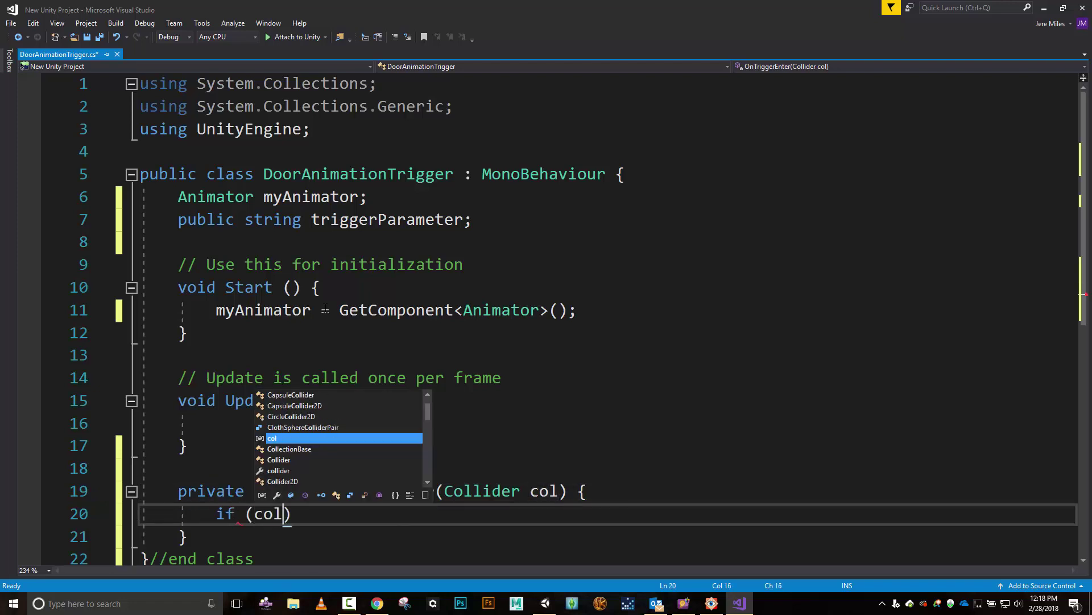
key("Tab")
type(".tag ")
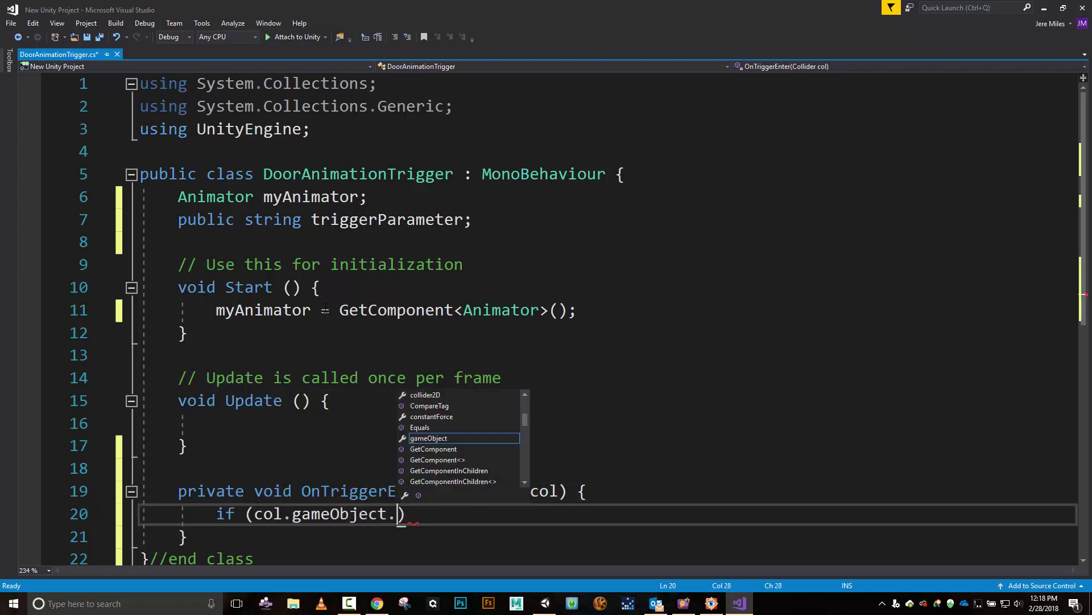
type("== \"Pla")
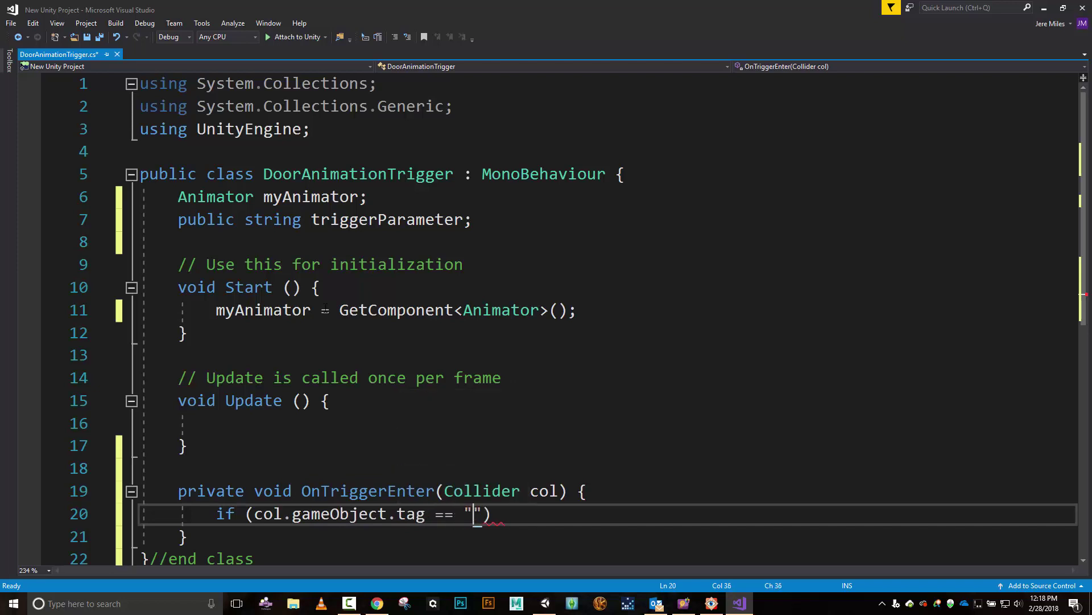
type("yer\") ")
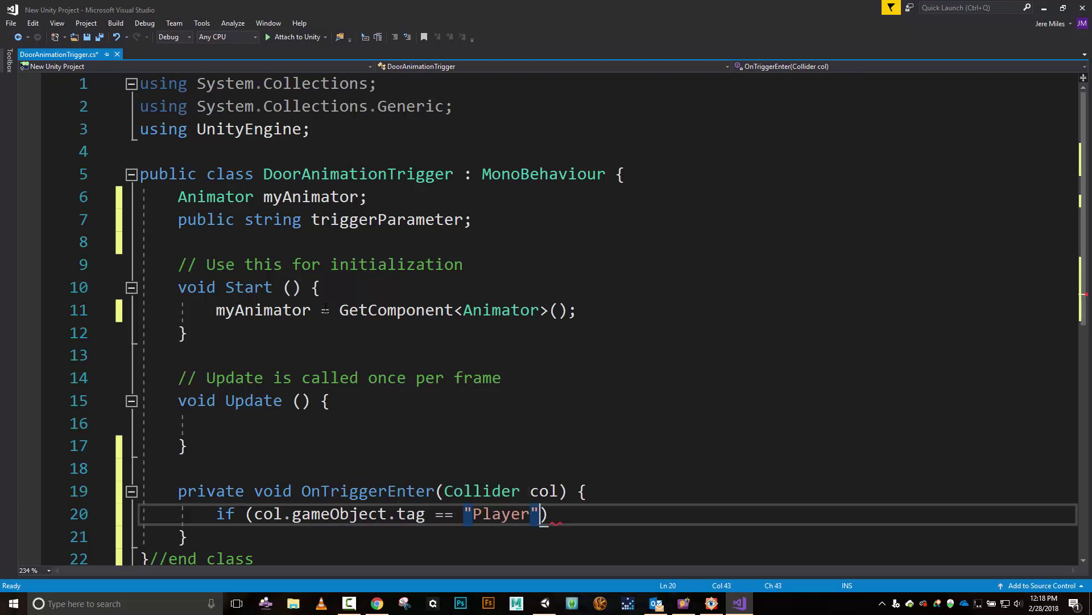
type("{")
key("Return")
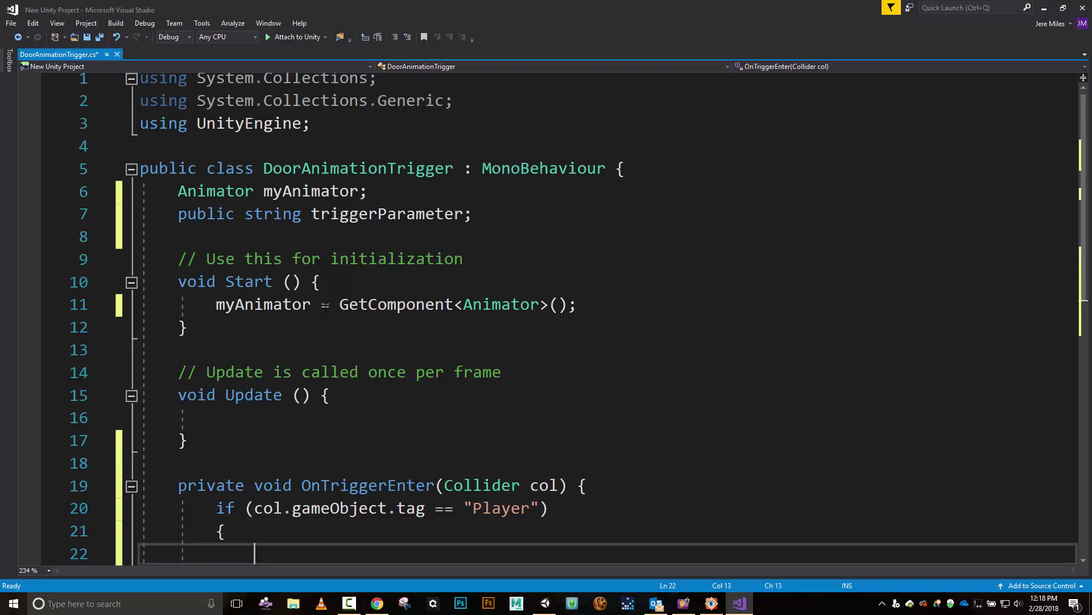
Step: Inside the Player tag check, call myAnimator.SetTrigger(triggerParameter); and save the script
type("my")
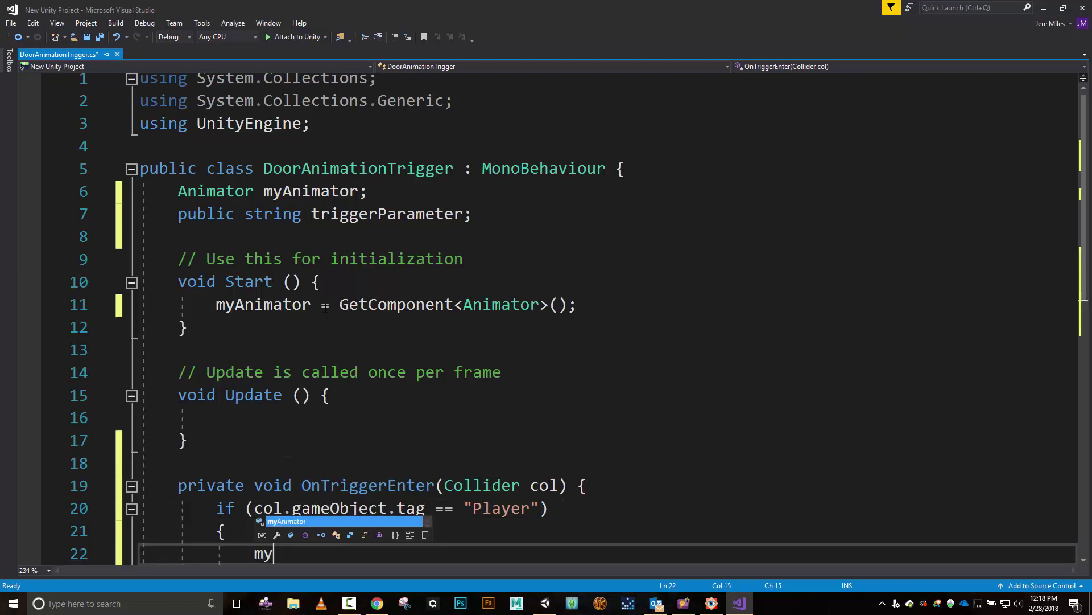
type("Animator.")
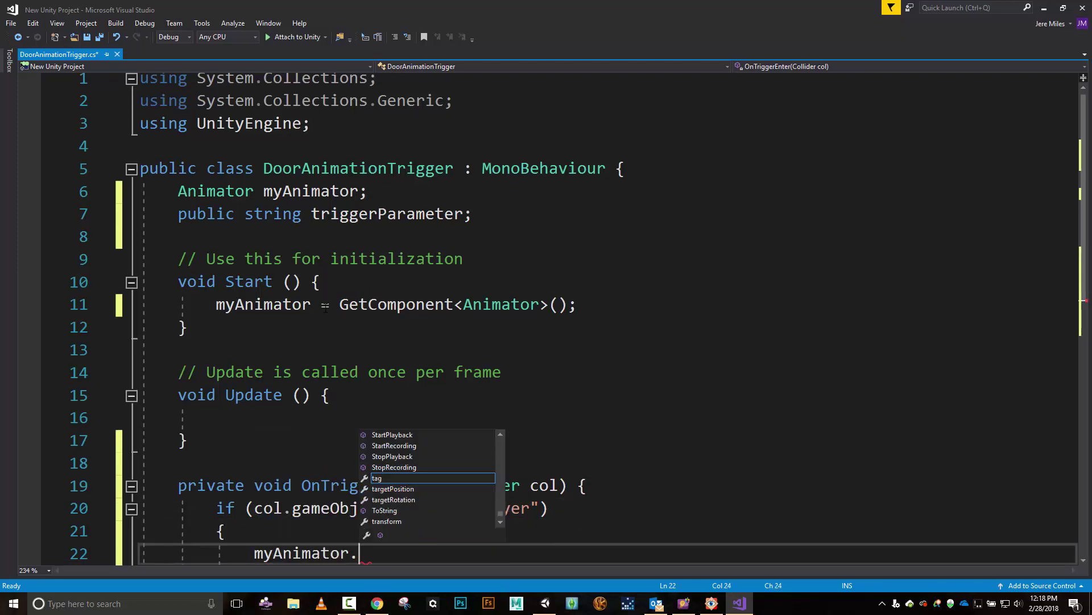
type("settr")
key("Tab")
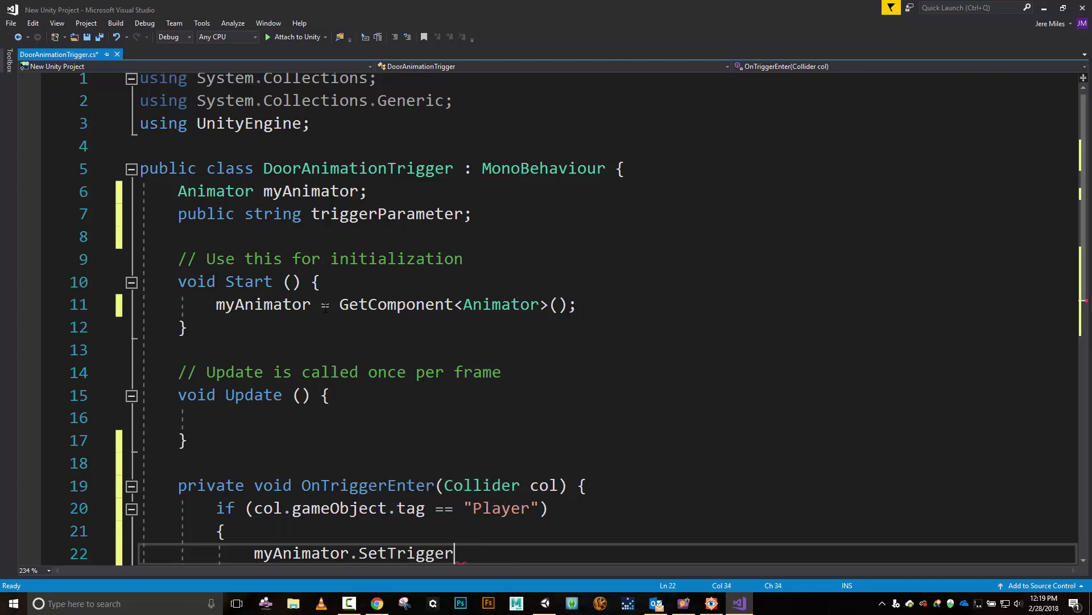
type("(")
type("trigger")
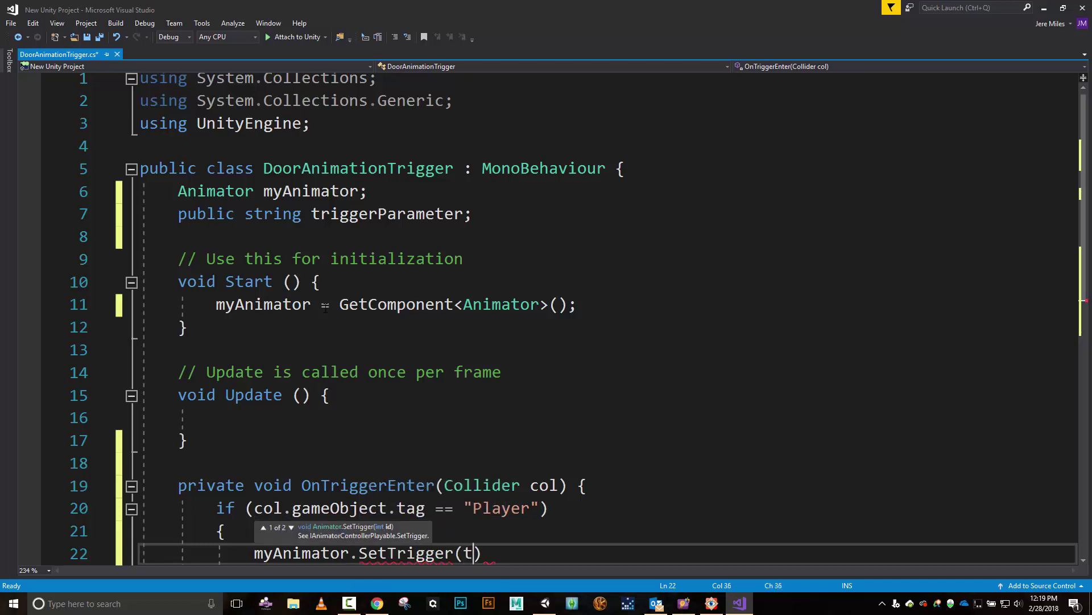
type("Parameter")
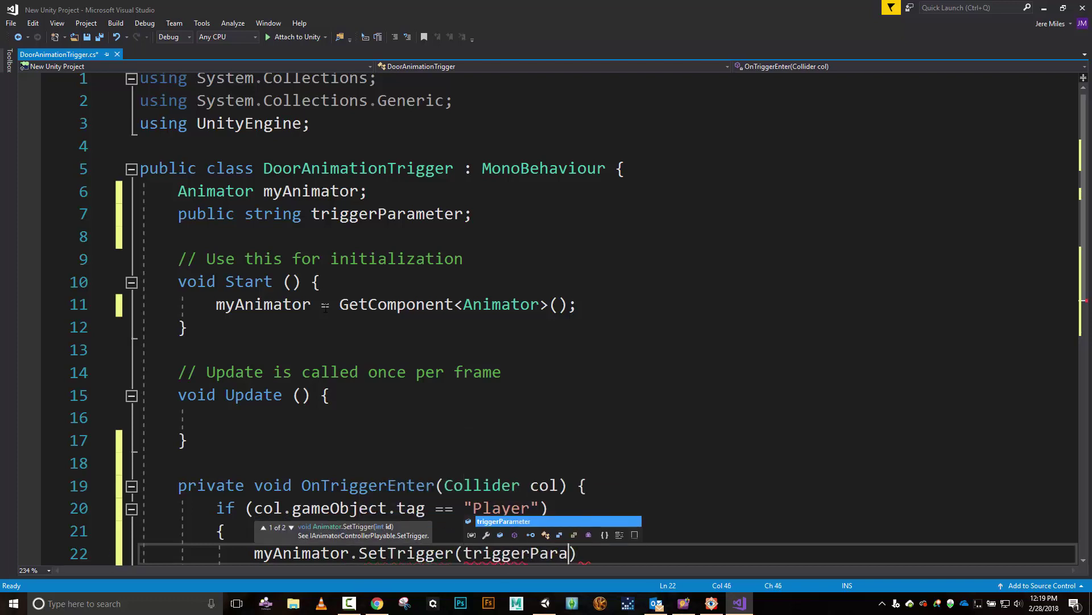
key("BackSpace")
type(");")
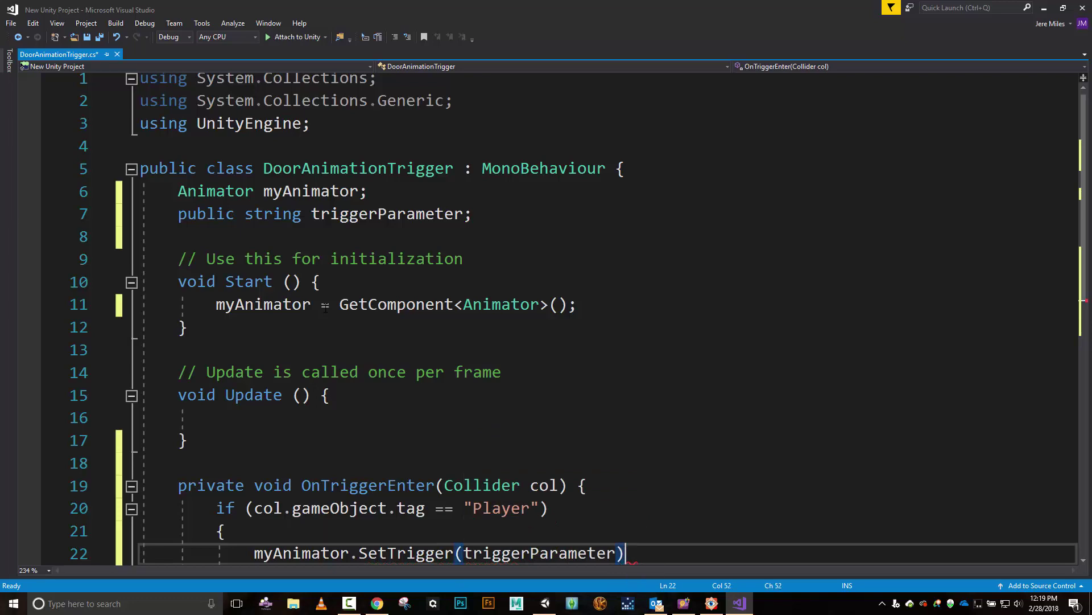
scroll(325, 307, "down", 2)
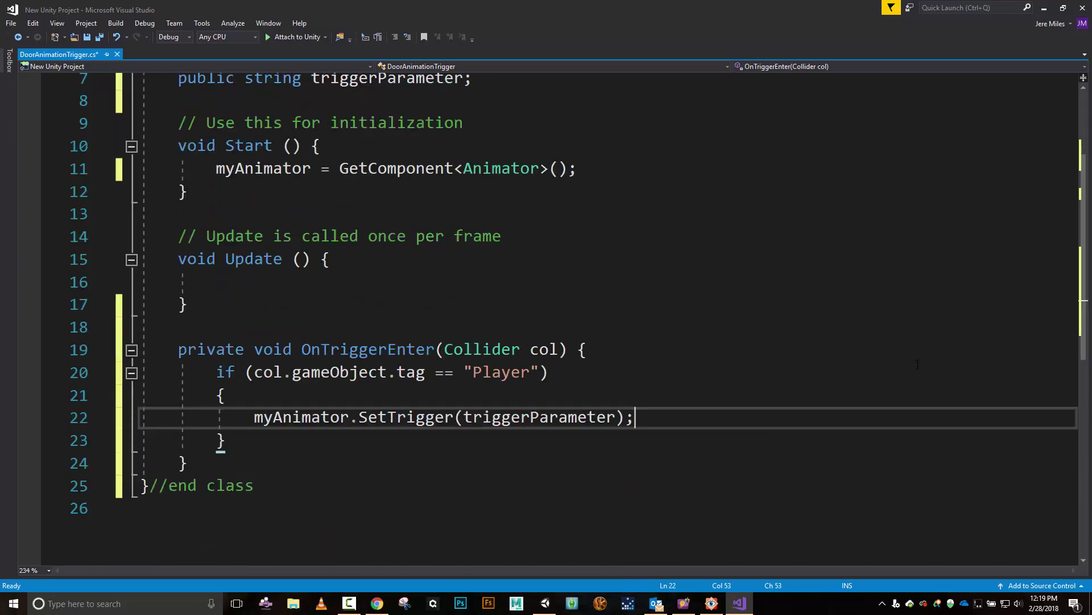
key("ctrl+s")
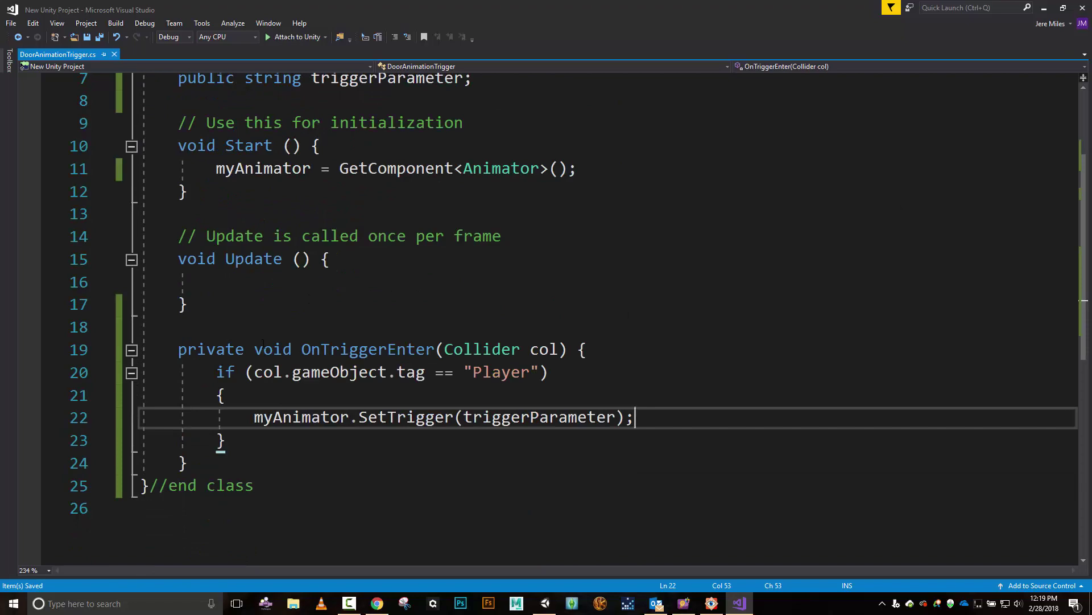
Step: In Unity, attach the DoorAnimationTrigger script to Rotating_door and set its Trigger Parameter to openDoor
left_click(545, 604)
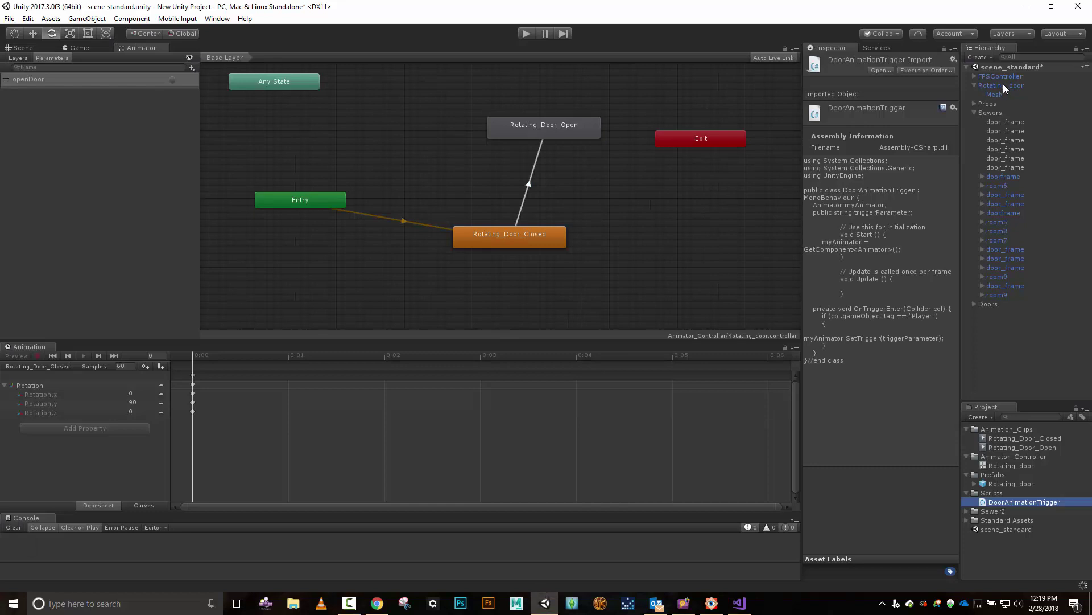
left_click(1002, 86)
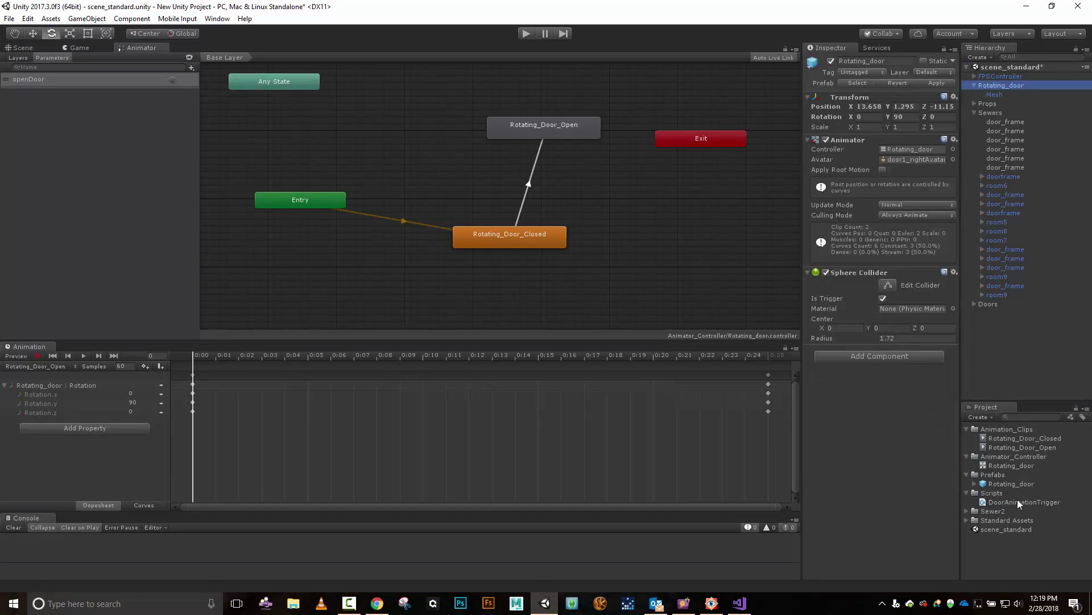
left_click_drag(1017, 501, 840, 385)
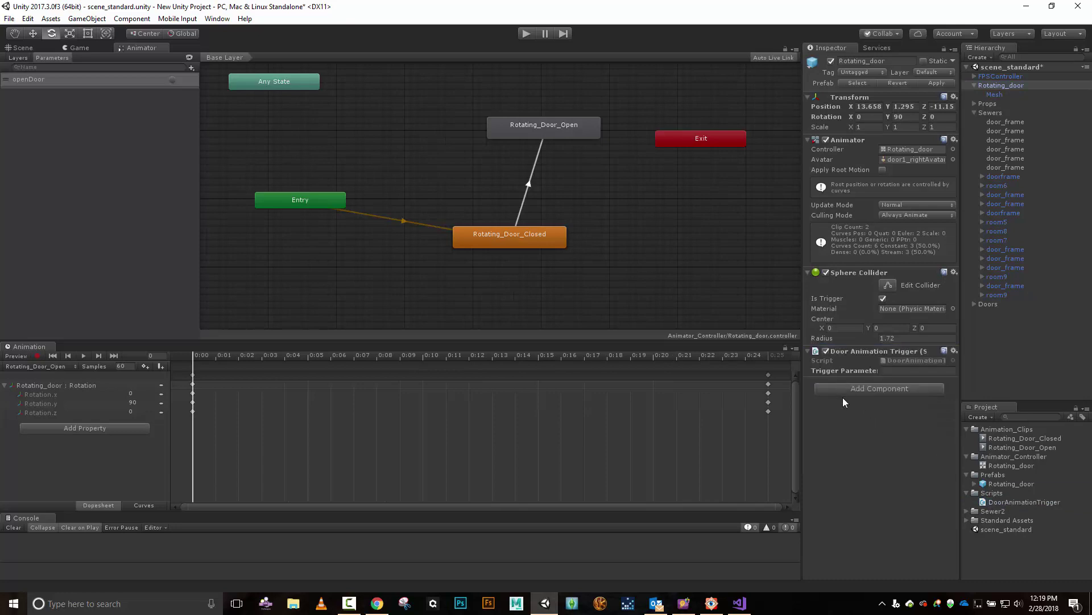
left_click(905, 373)
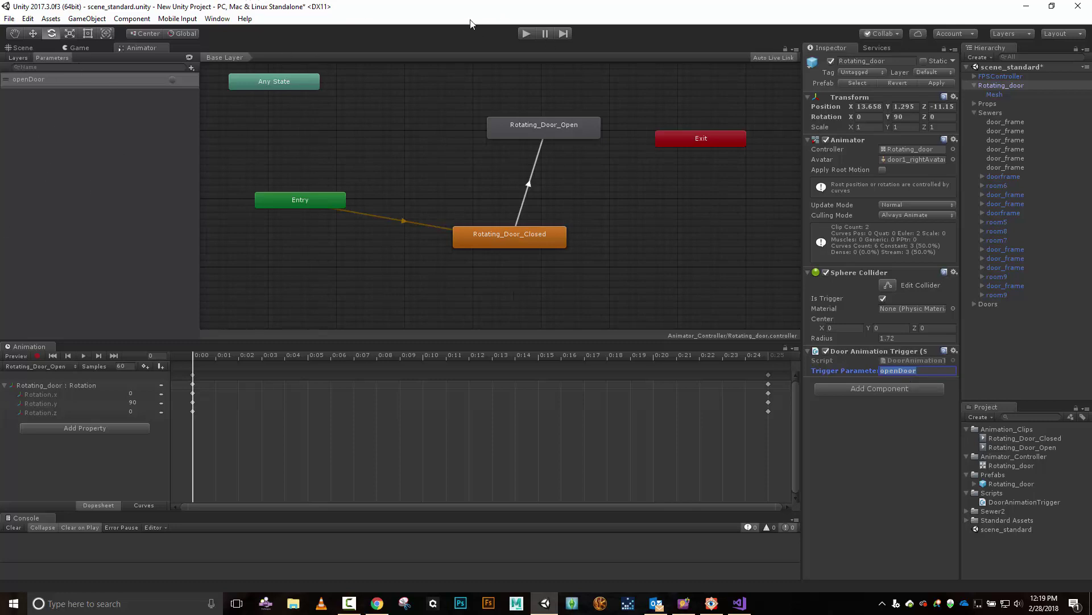
Step: Play-test the scene by walking the player up to the rotating door and back, and stop play mode
left_click(526, 34)
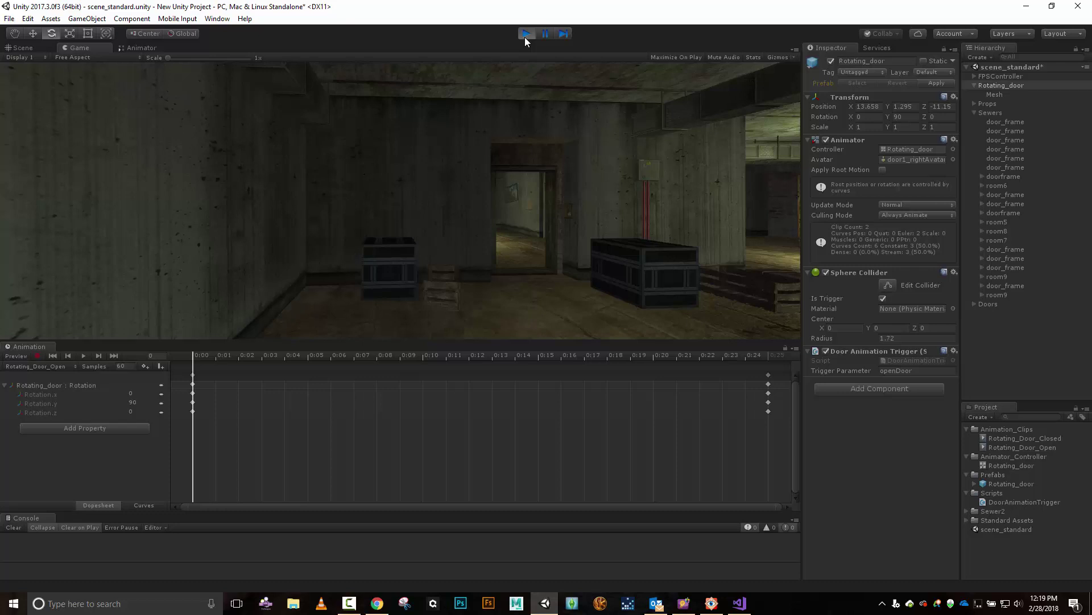
key("w")
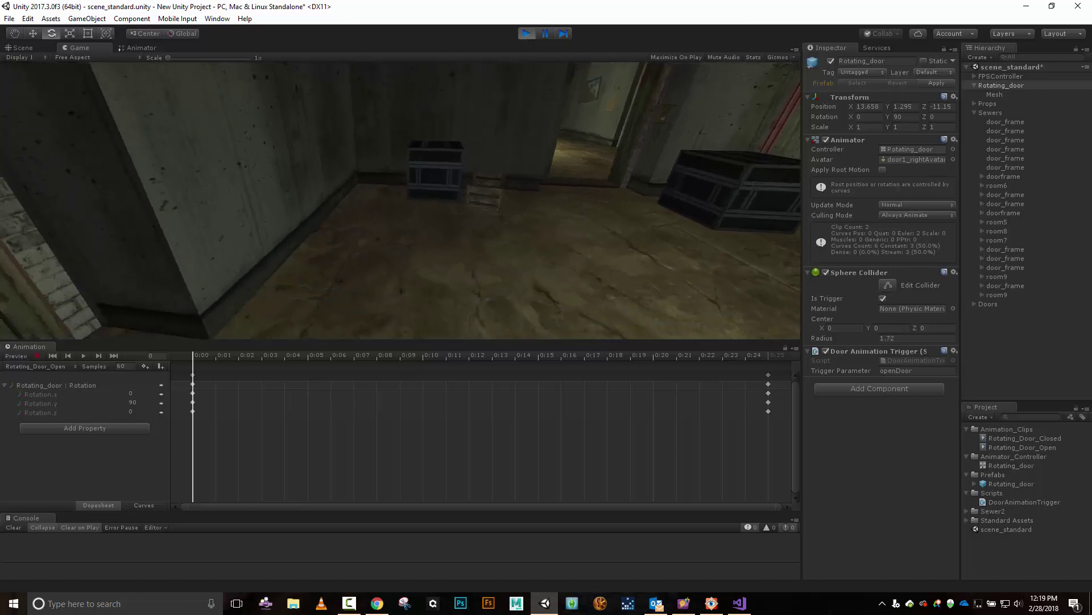
key("a")
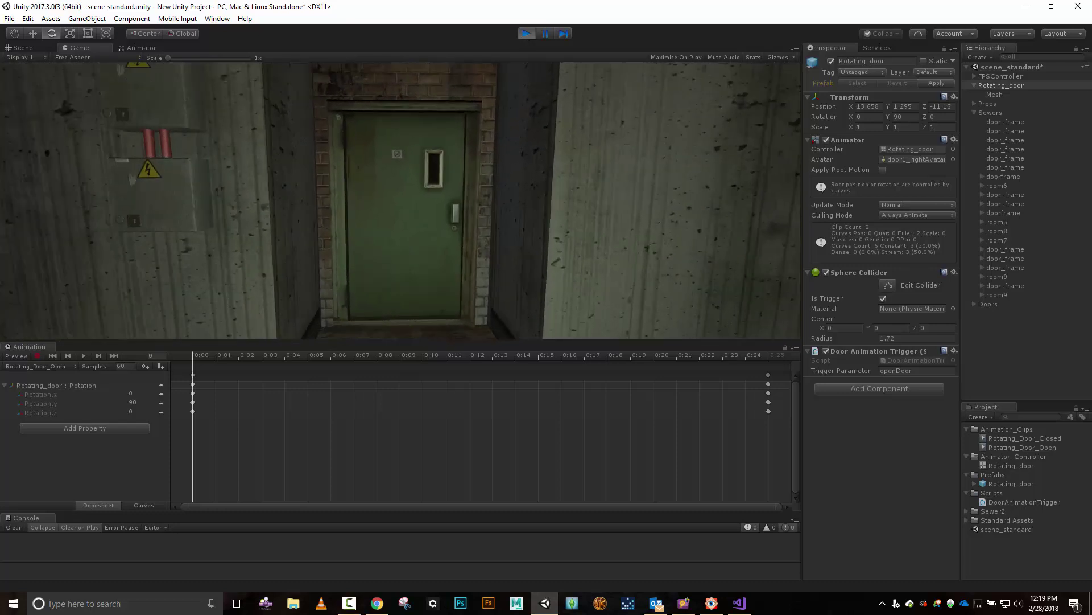
key("w")
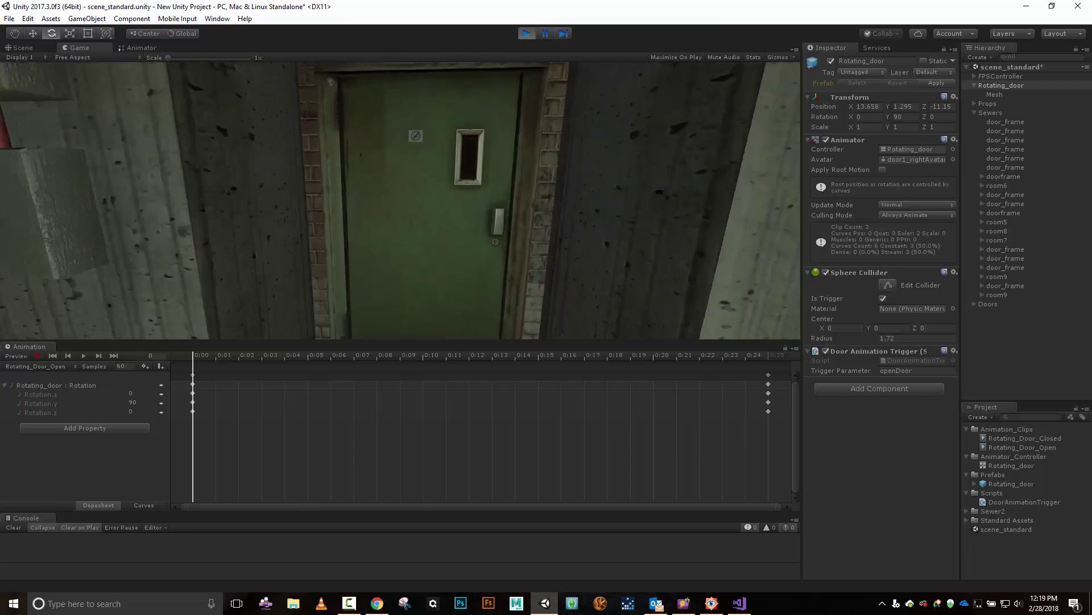
key("s")
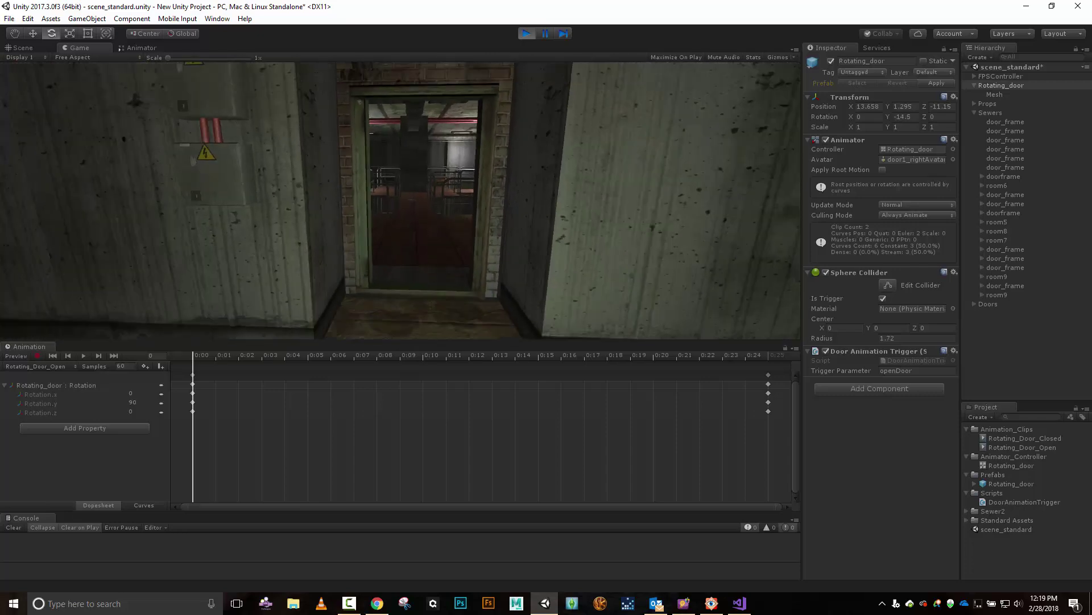
key("w")
key("s")
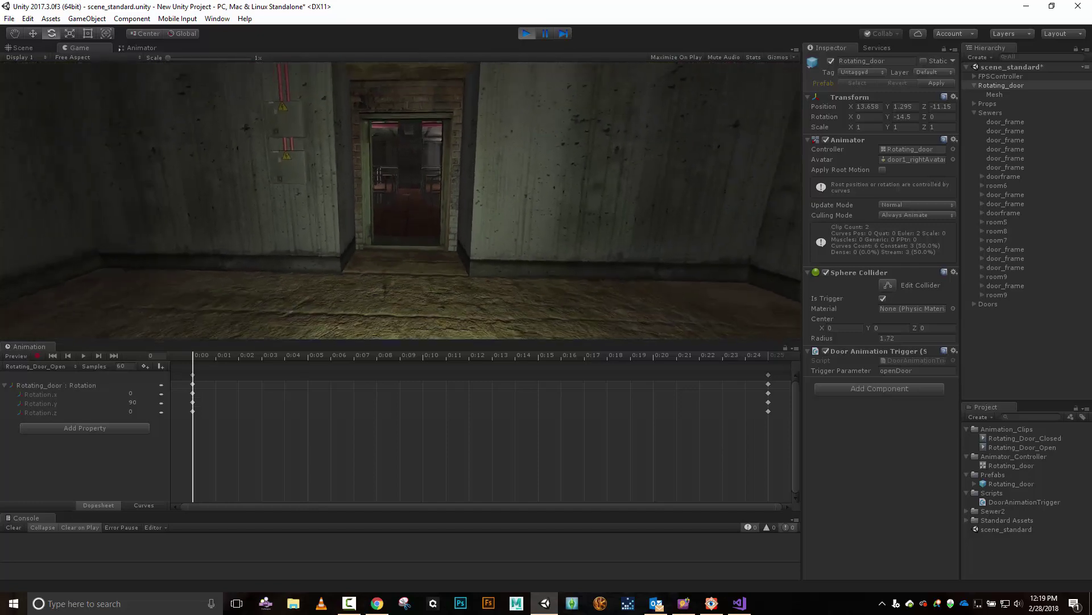
key("w")
key("s")
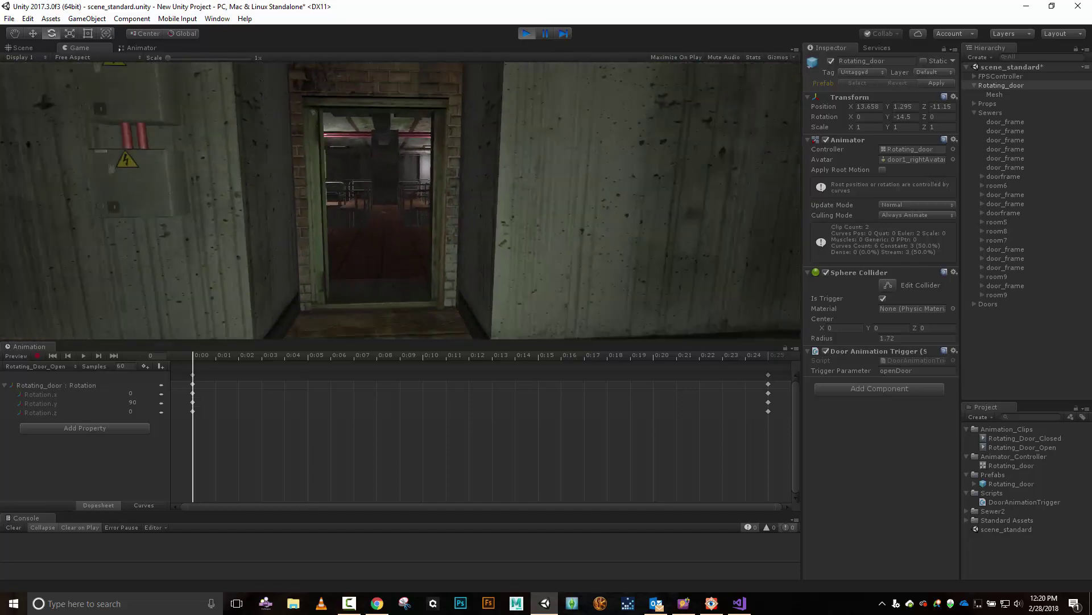
left_click(526, 34)
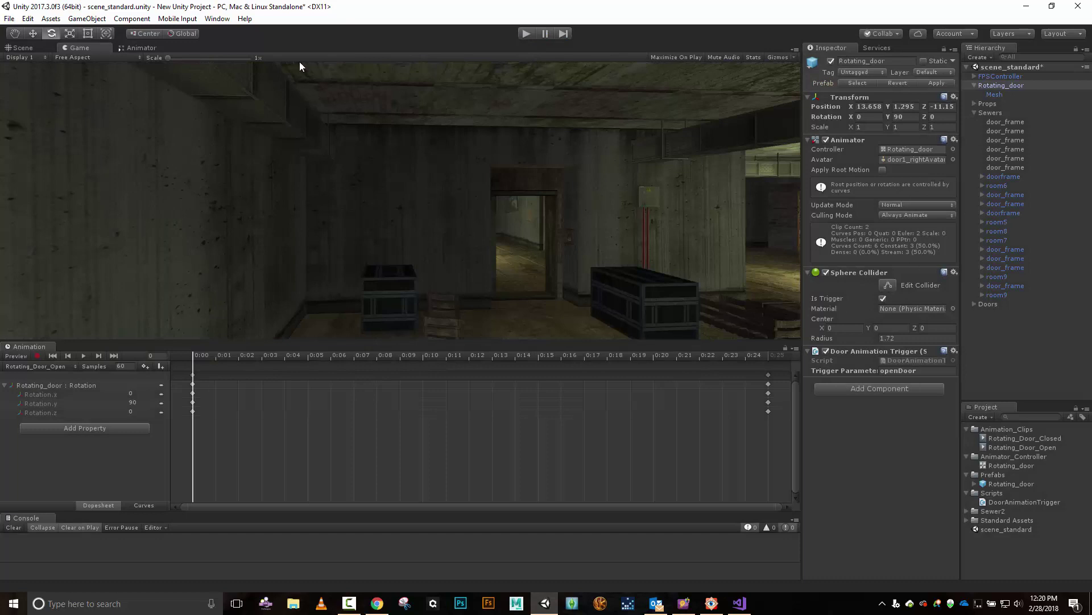
Step: In the animator graph, reposition the Rotating_Door_Open state to the right of Rotating_Door_Closed, slightly lower
left_click(142, 48)
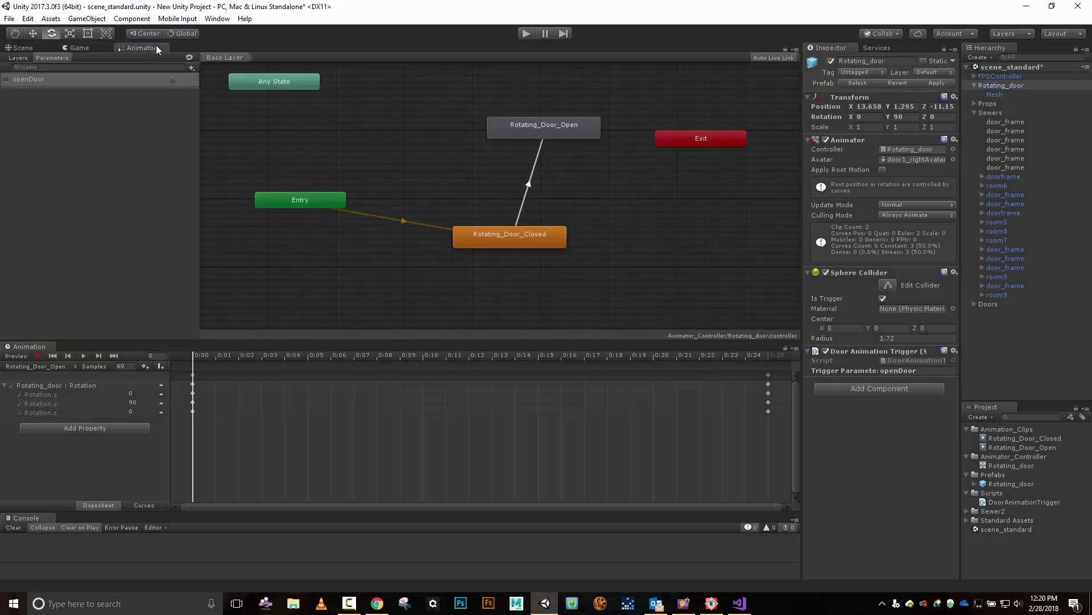
left_click(597, 202)
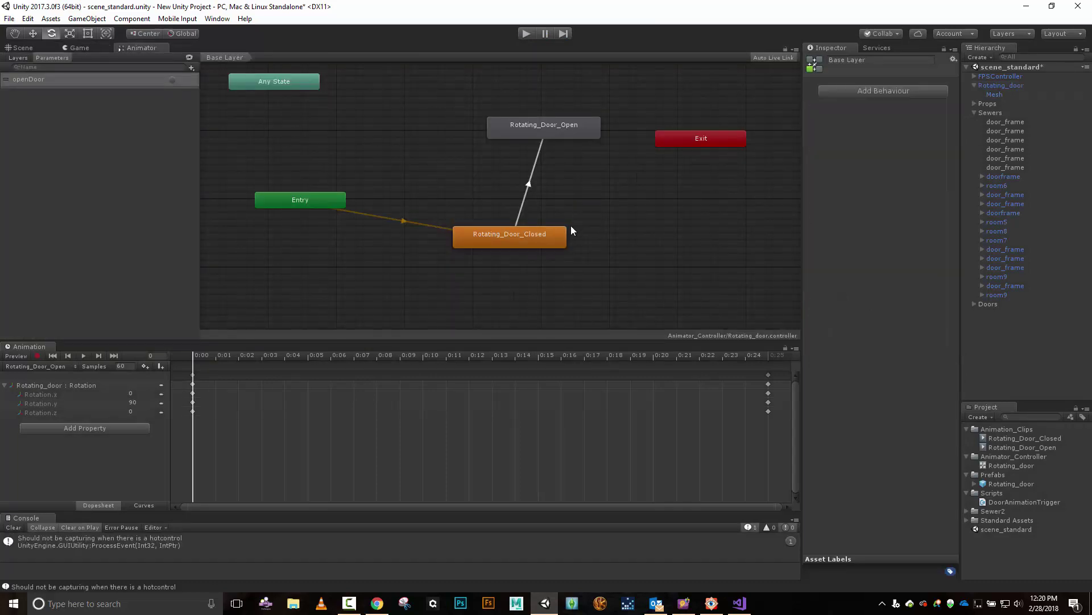
middle_click_drag(590, 201, 541, 225)
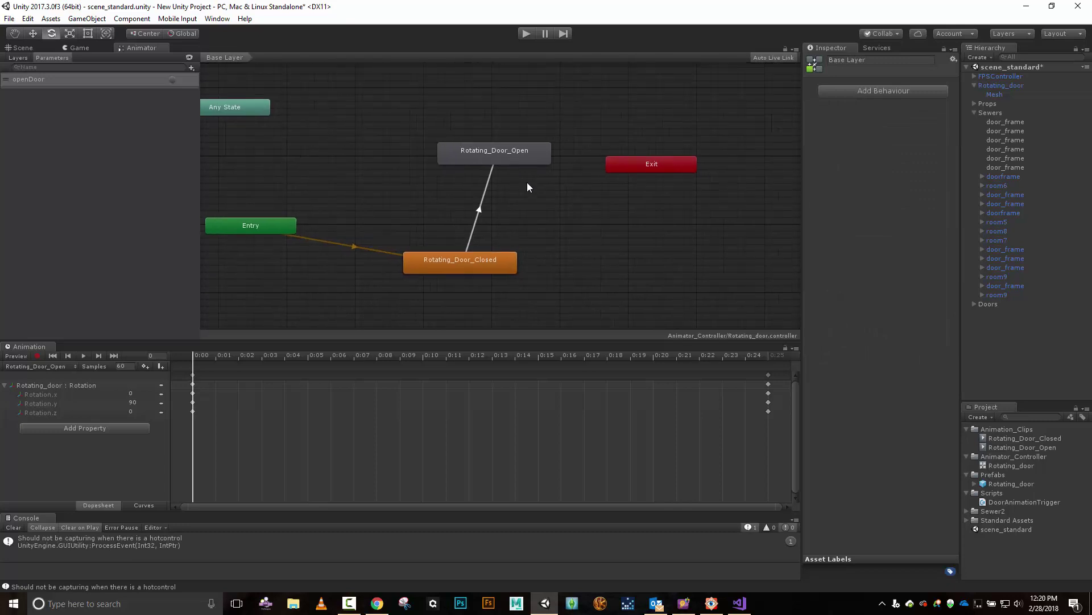
left_click_drag(538, 165, 661, 283)
middle_click_drag(548, 186, 536, 126)
left_click_drag(579, 168, 599, 196)
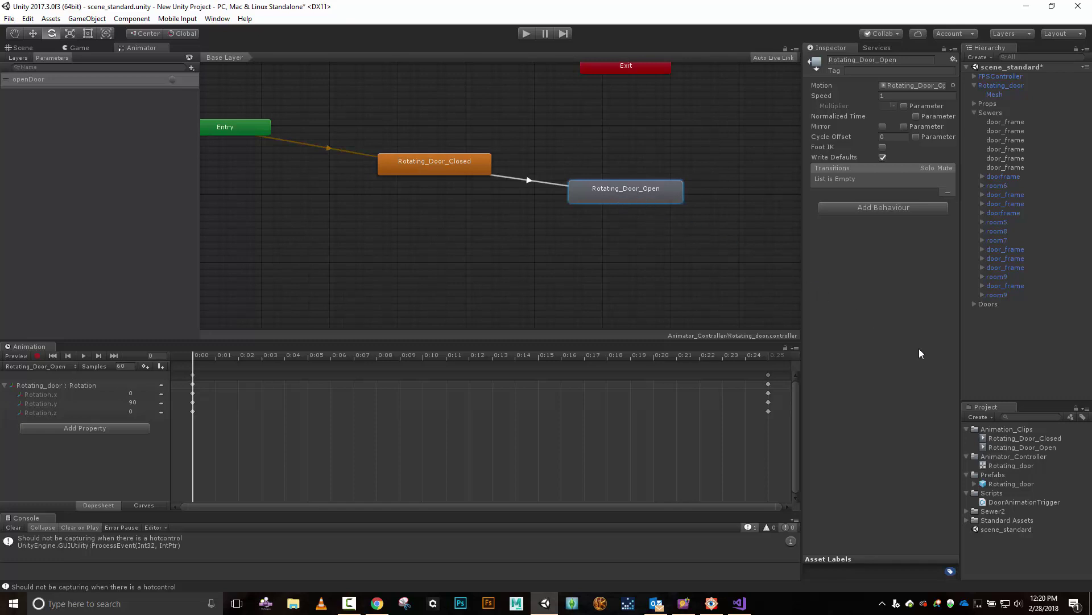
Step: Add a second state from the Rotating_Door_Open clip and make a transition to it from the original Rotating_Door_Open state
left_click_drag(1018, 448, 586, 295)
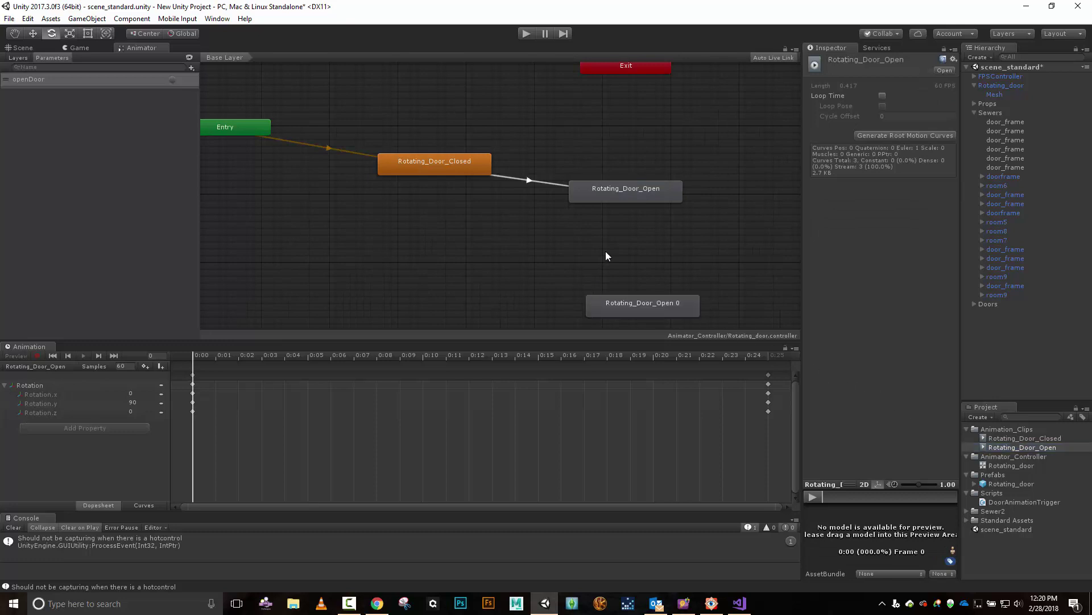
right_click(638, 188)
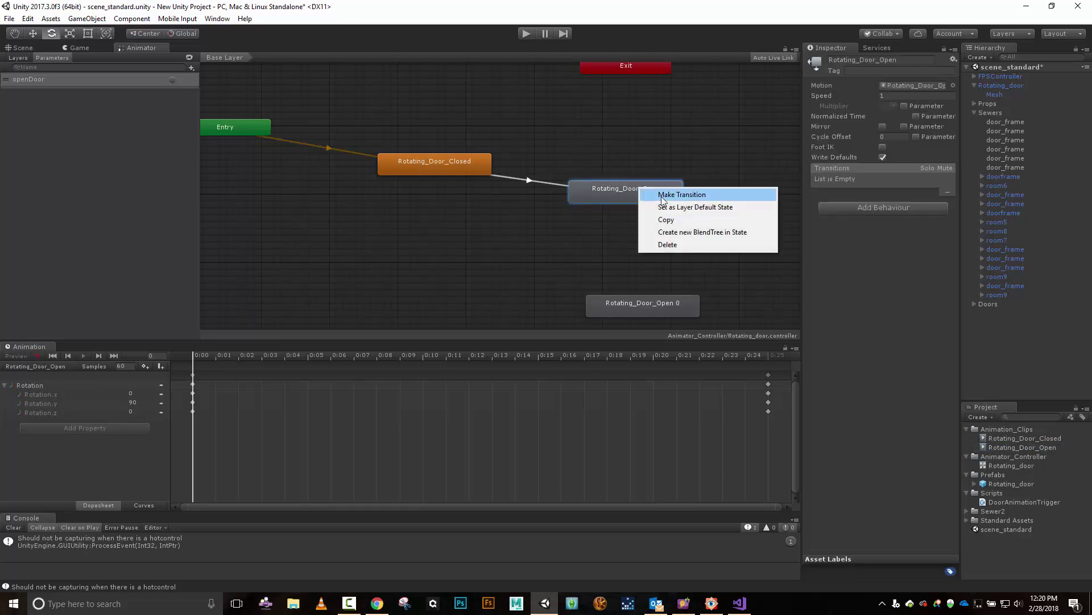
left_click(661, 195)
left_click(626, 300)
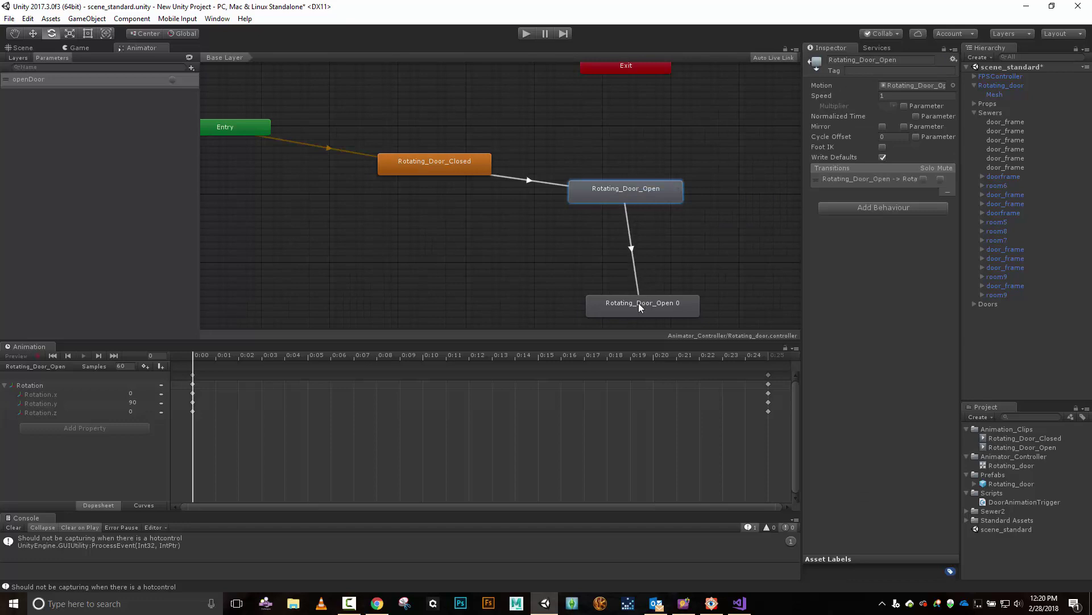
Step: Place the second open state beneath Rotating_Door_Closed and make a transition from it back to Rotating_Door_Closed
left_click(595, 298)
left_click_drag(595, 299, 481, 287)
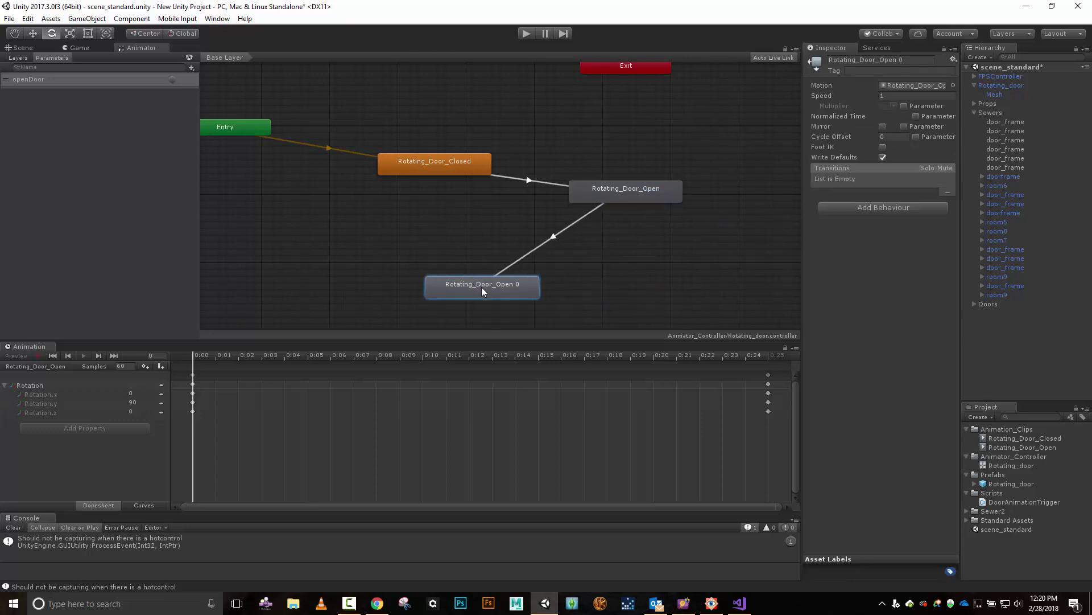
right_click(482, 287)
left_click(516, 299)
left_click(436, 169)
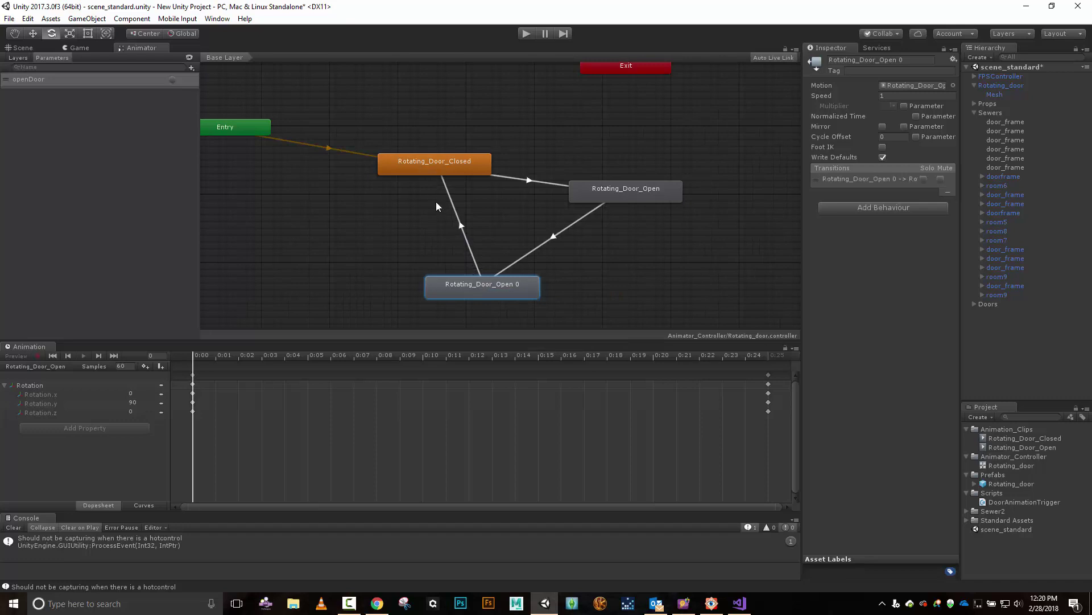
Step: Select the transition between the two open states and add a Bool animator parameter named isDoorOpen
left_click(463, 228)
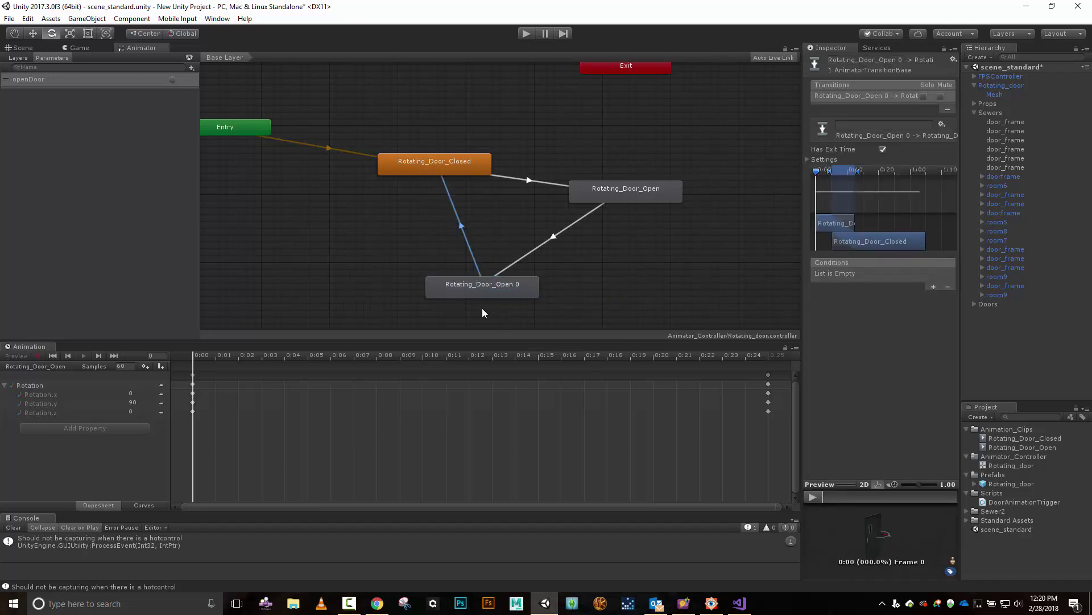
left_click(554, 238)
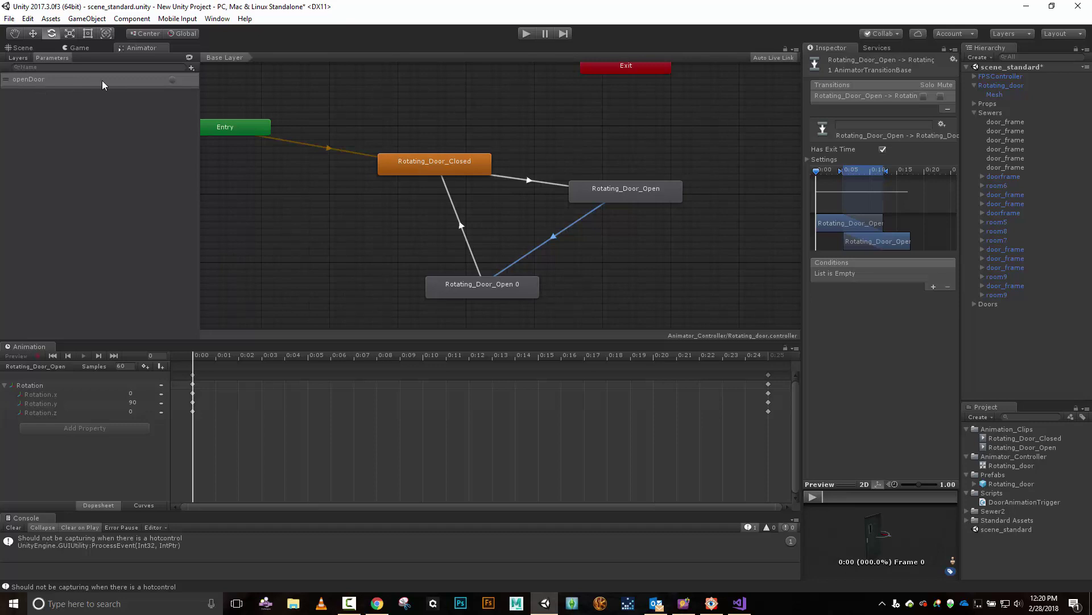
left_click(191, 69)
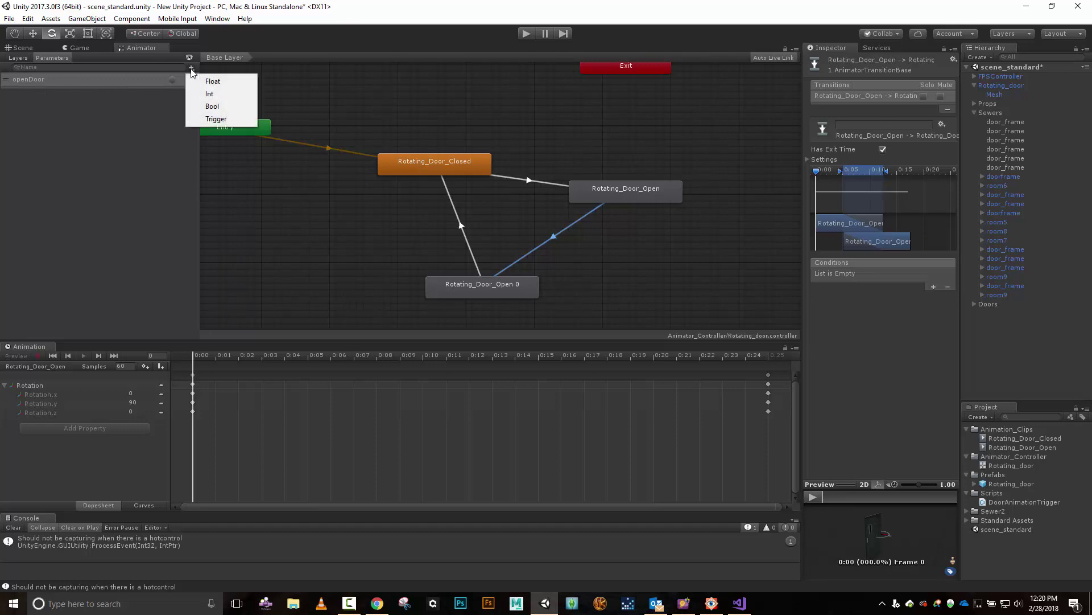
left_click(213, 106)
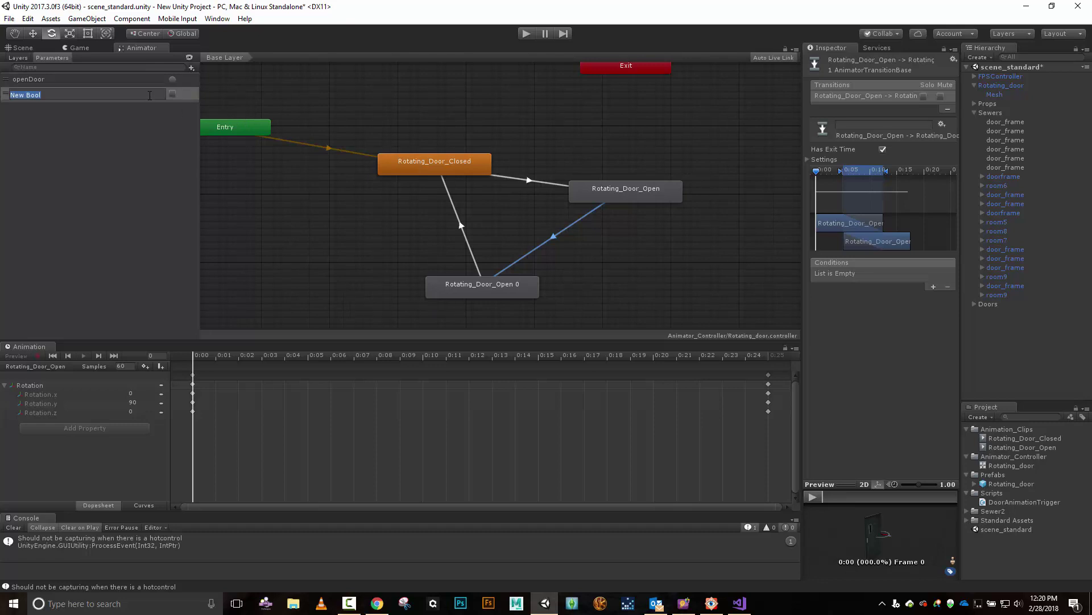
type("isDoorOpen")
key("Return")
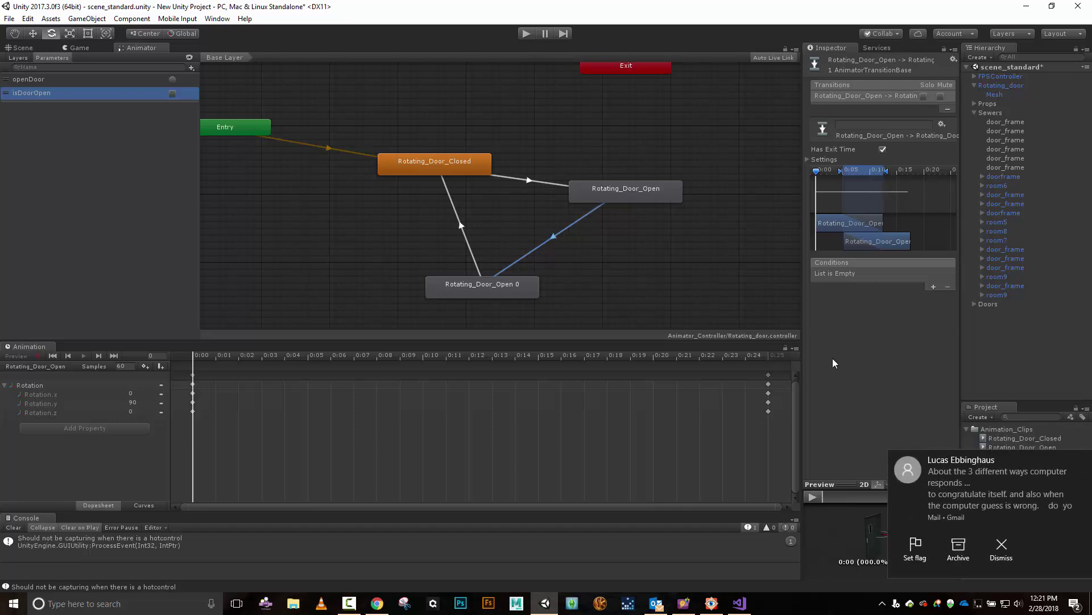
left_click(1080, 460)
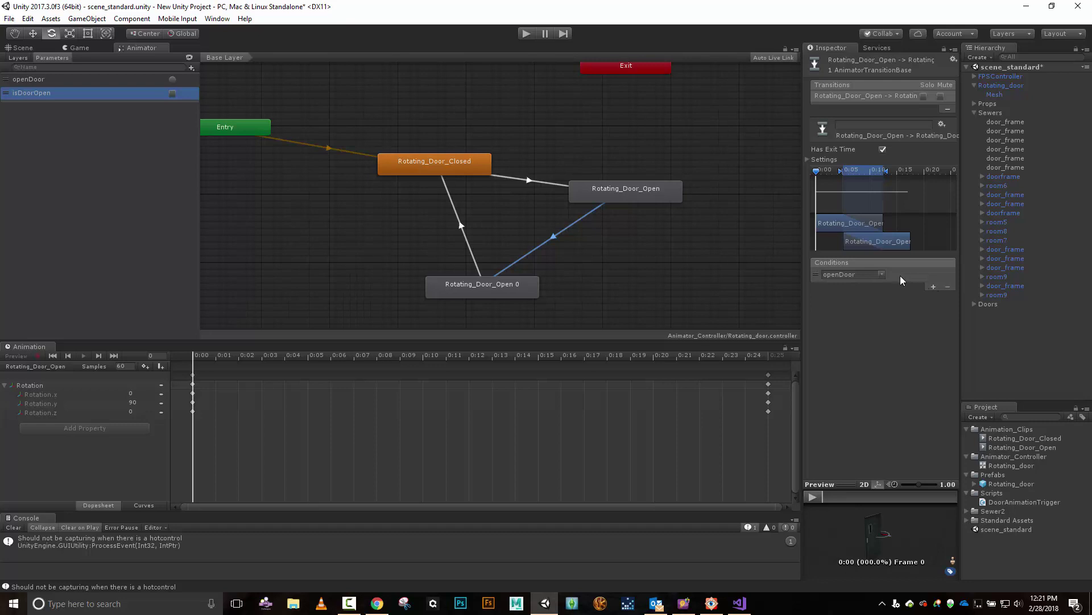
Step: Set the condition of the transition between the two open states to isDoorOpen false
left_click(885, 274)
left_click(902, 296)
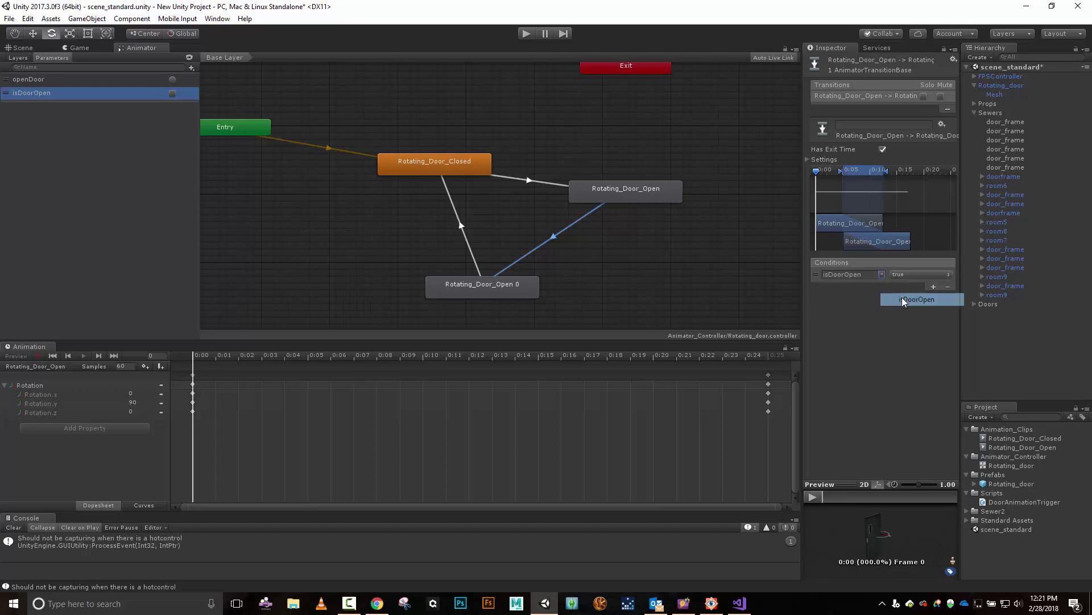
left_click(909, 275)
Step: Set the condition of the transition from Rotating_Door_Closed to Rotating_Door_Open to isDoorOpen true
left_click(529, 181)
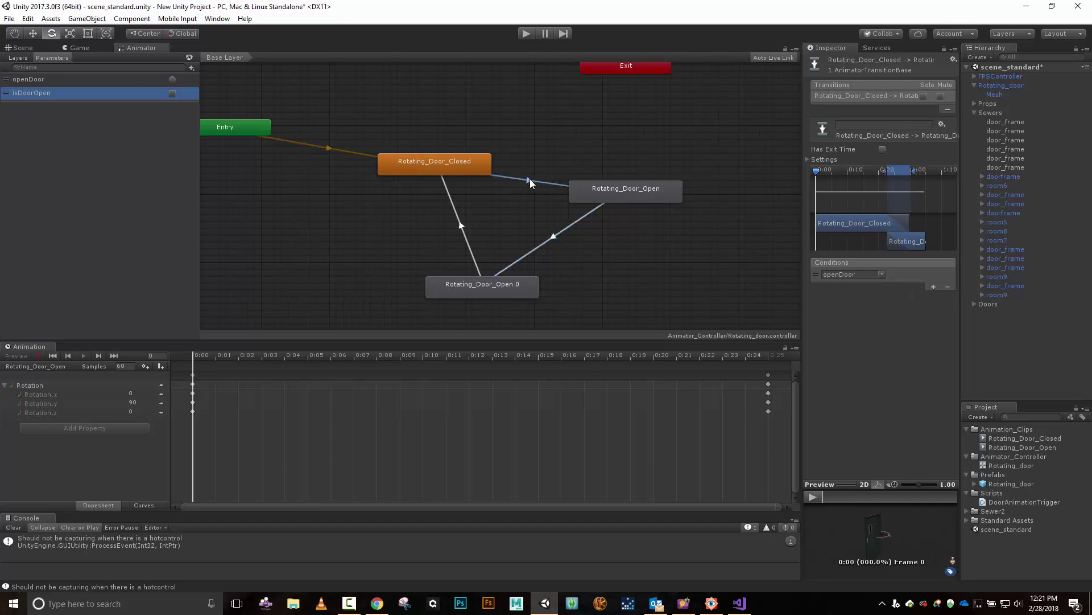
left_click(882, 274)
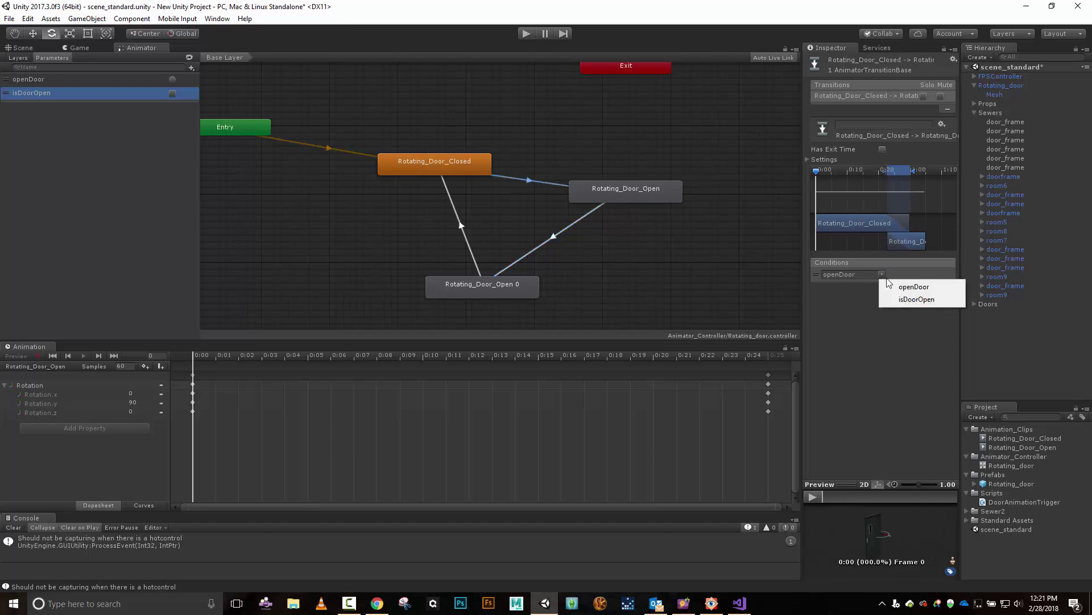
left_click(904, 296)
left_click(925, 274)
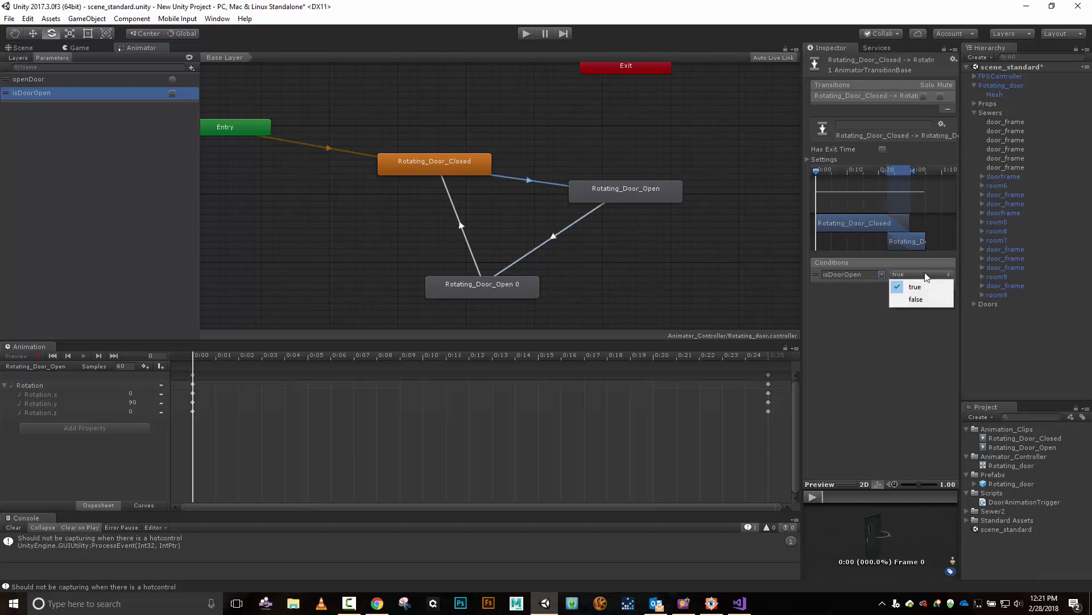
left_click(924, 287)
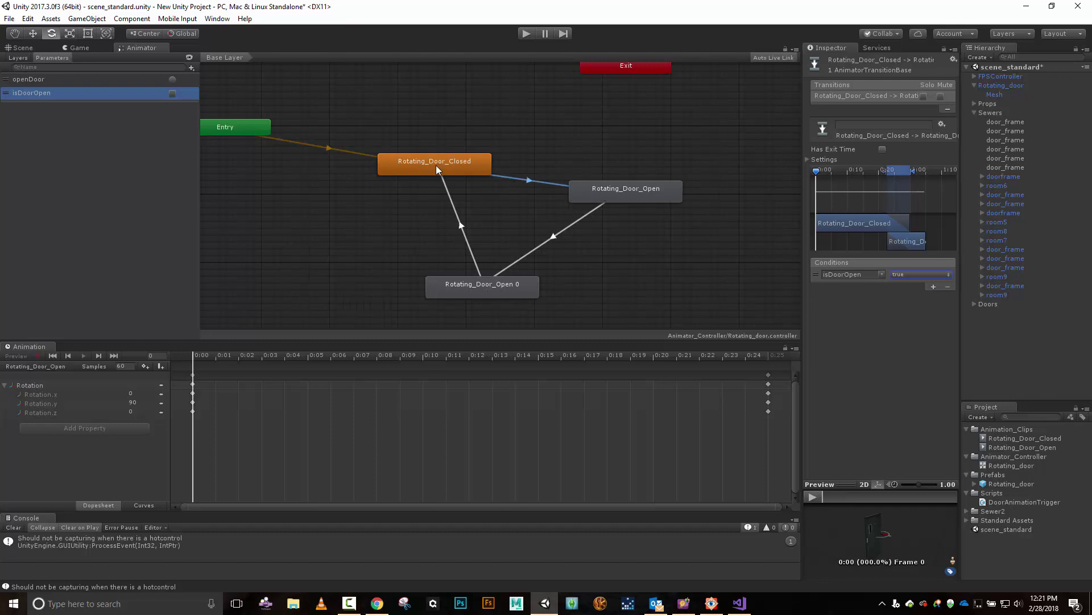
Step: Set the playback speed of the Rotating_Door_Open 0 state to -1
left_click(480, 285)
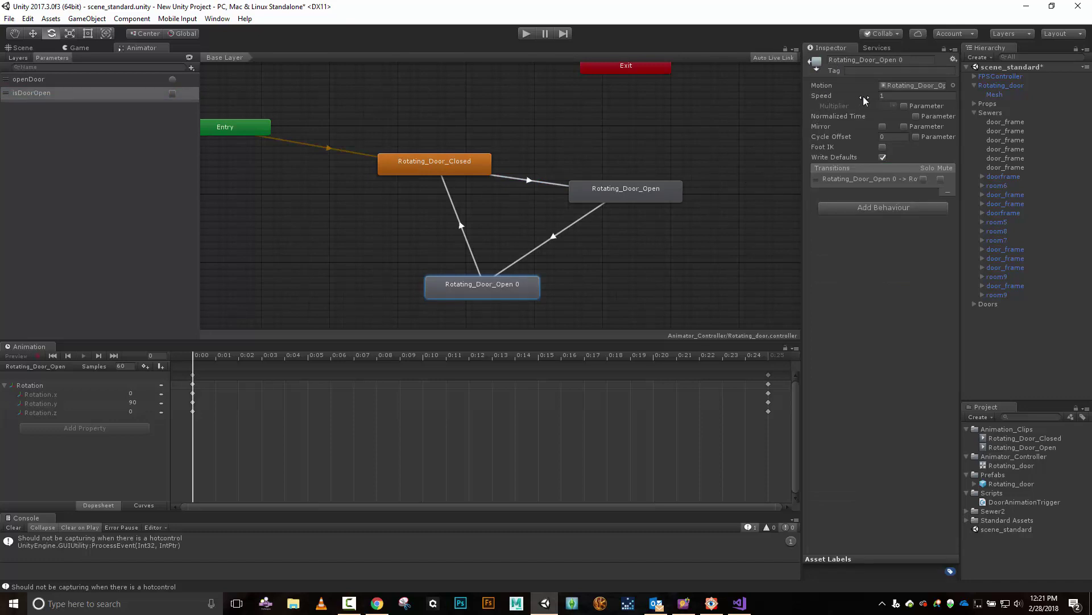
left_click(891, 96)
type("-1")
key("Return")
Step: Rename the Rotating_Door_Open 0 state to Rotating_Door_Close
left_click(915, 60)
key("End")
key("BackSpace")
key("BackSpace")
key("BackSpace")
key("BackSpace")
key("BackSpace")
type("Close")
key("Return")
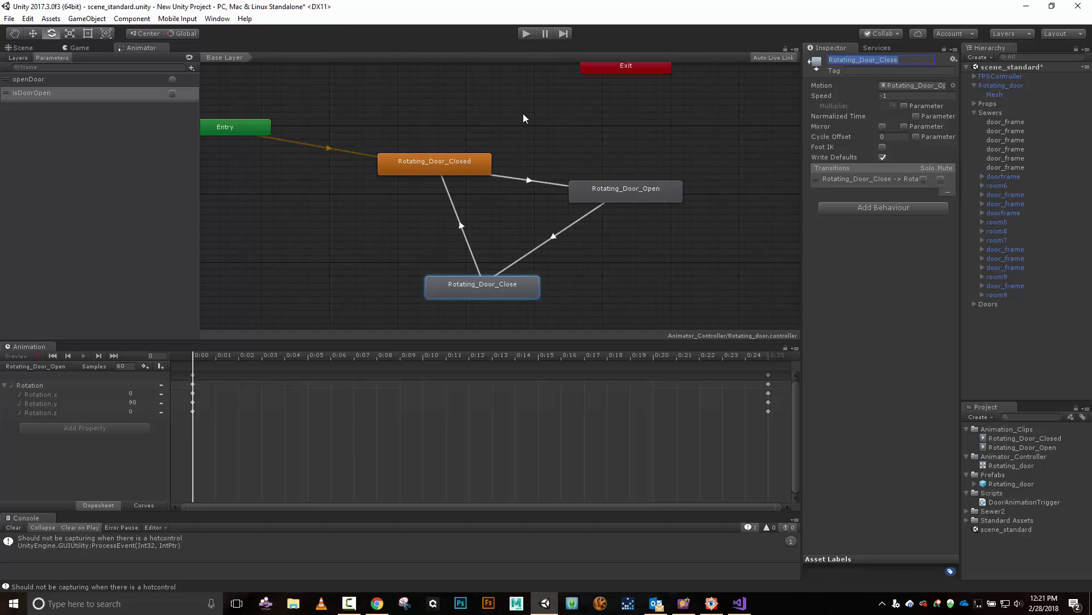
Step: Check the conditions of the three door transitions and delete the openDoor parameter from the animator
left_click(463, 229)
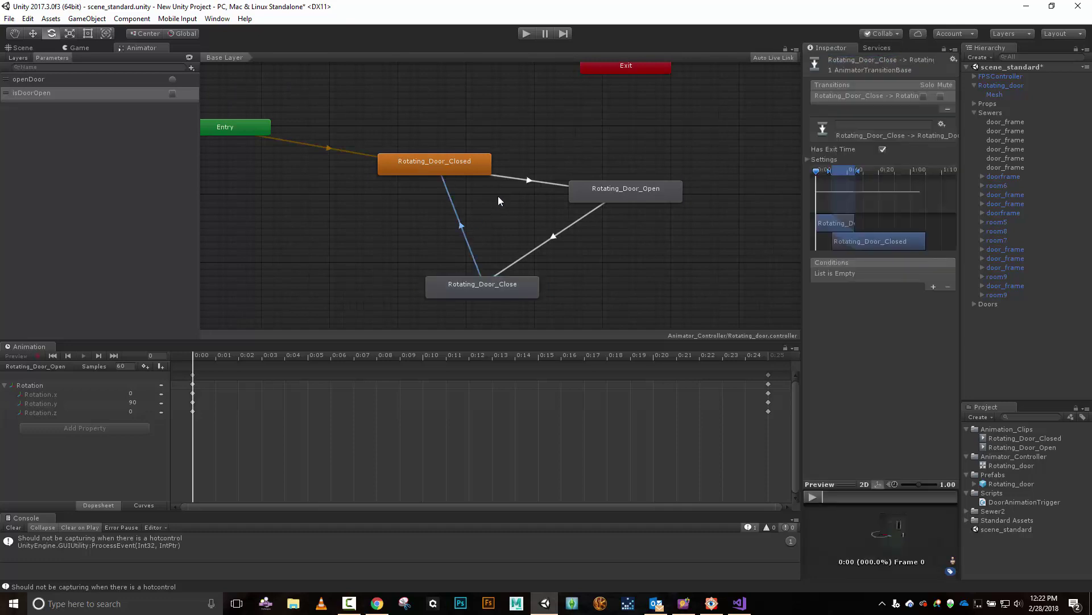
left_click(531, 182)
left_click(550, 238)
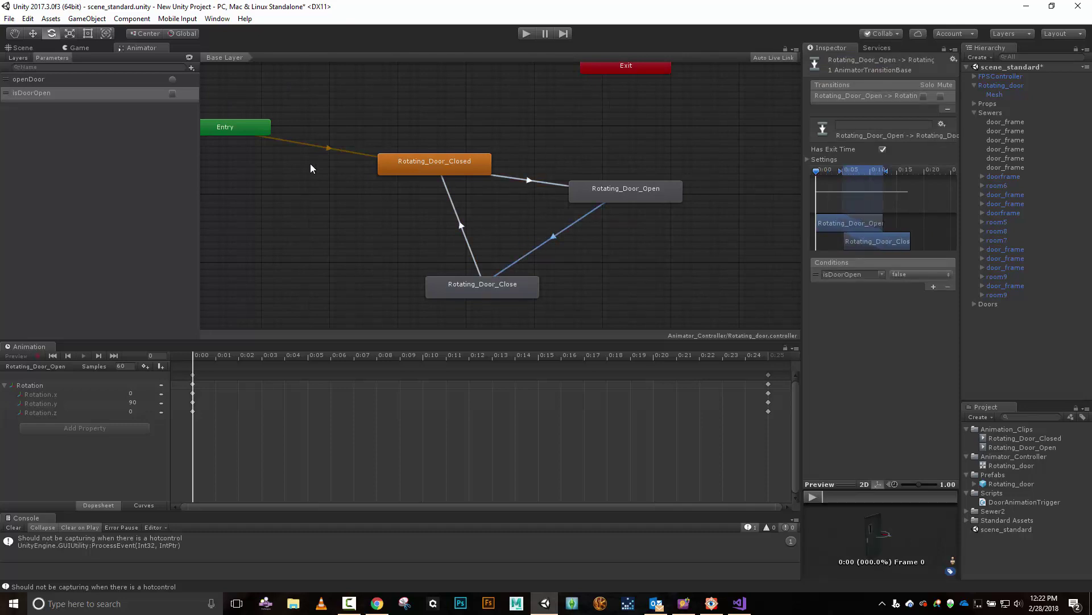
left_click(48, 77)
right_click(44, 76)
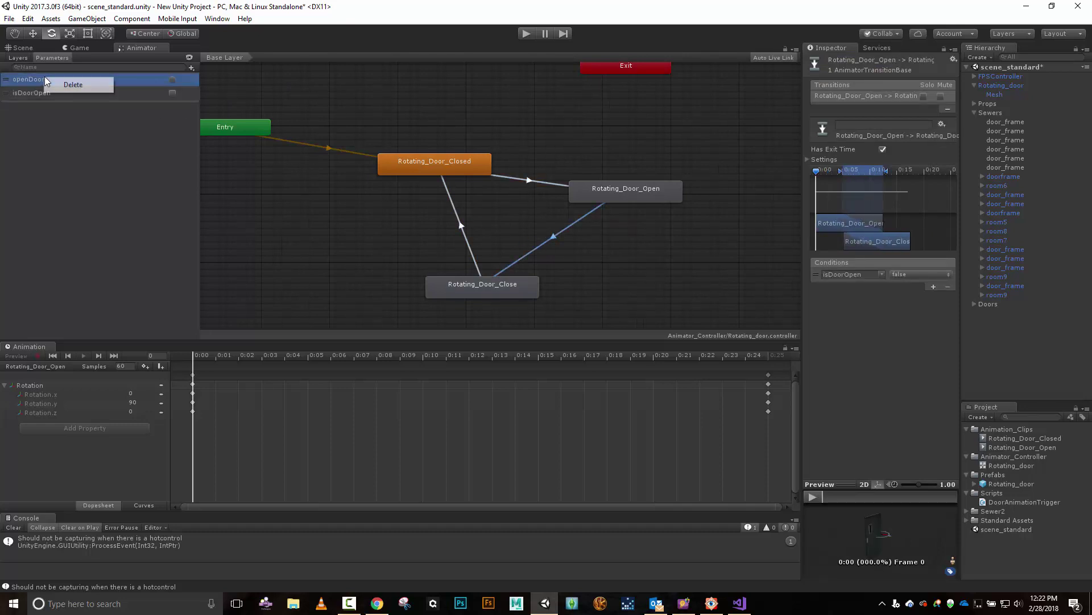
left_click(71, 85)
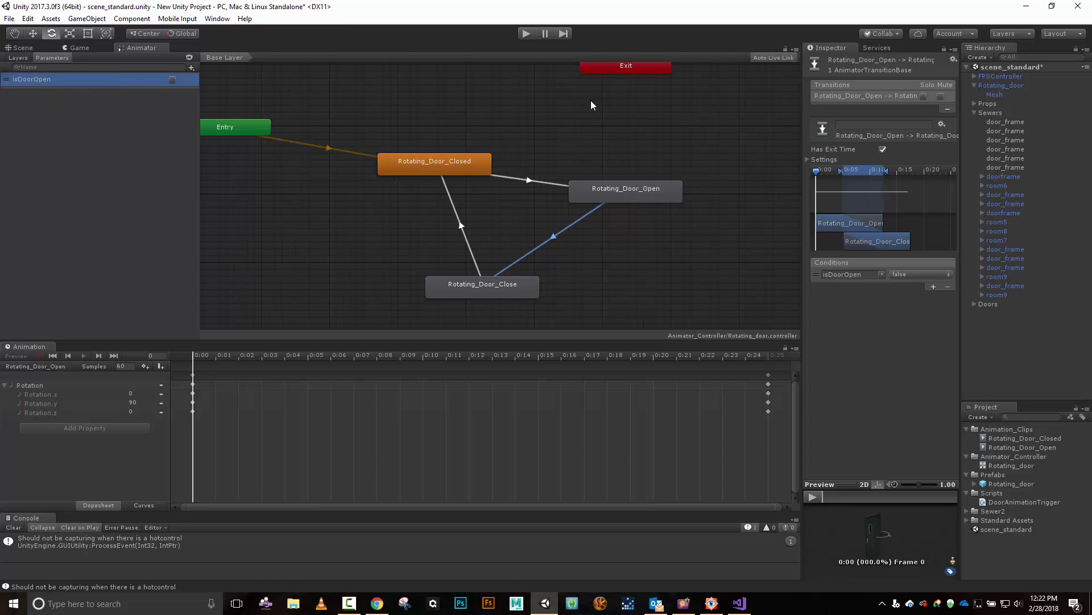
Step: Switch to Visual Studio and replace the SetTrigger call in OnTriggerEnter with the start of a myAnimator.SetBool call
left_click(739, 602)
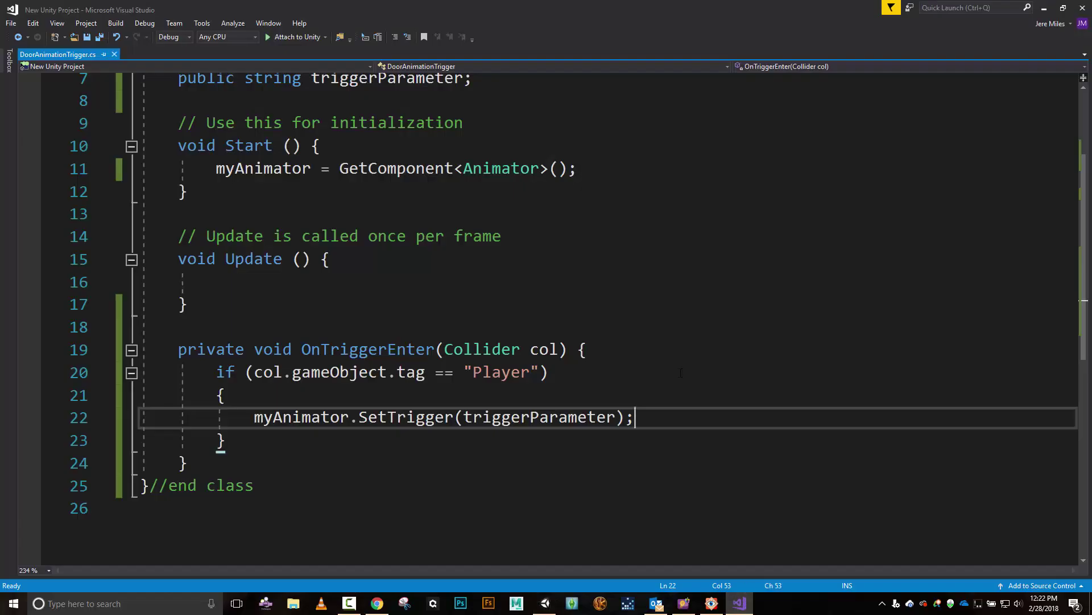
scroll(681, 372, "up", 1)
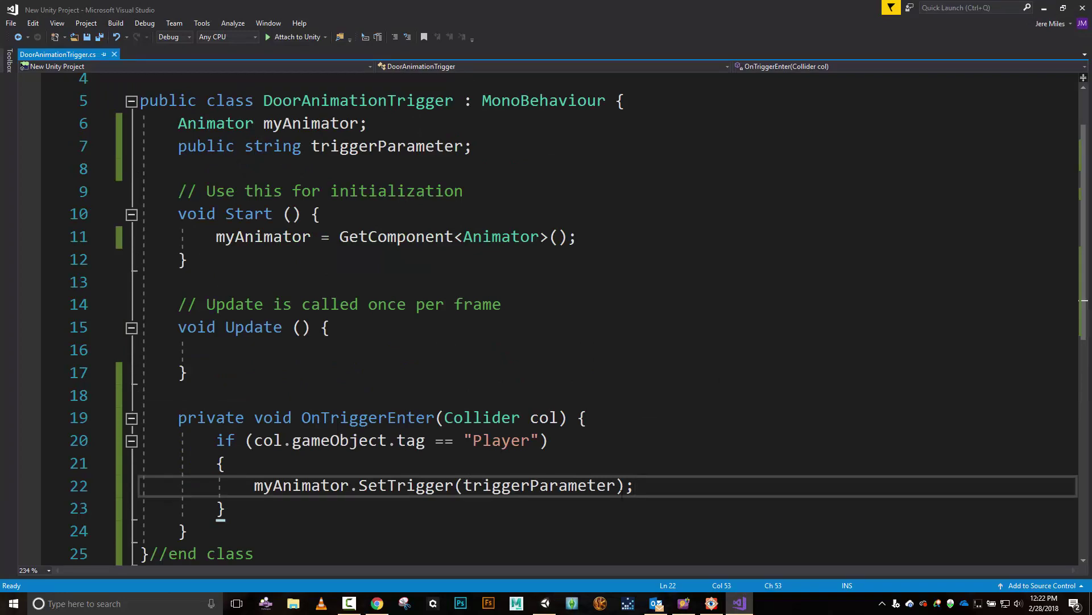
scroll(517, 457, "down", 3)
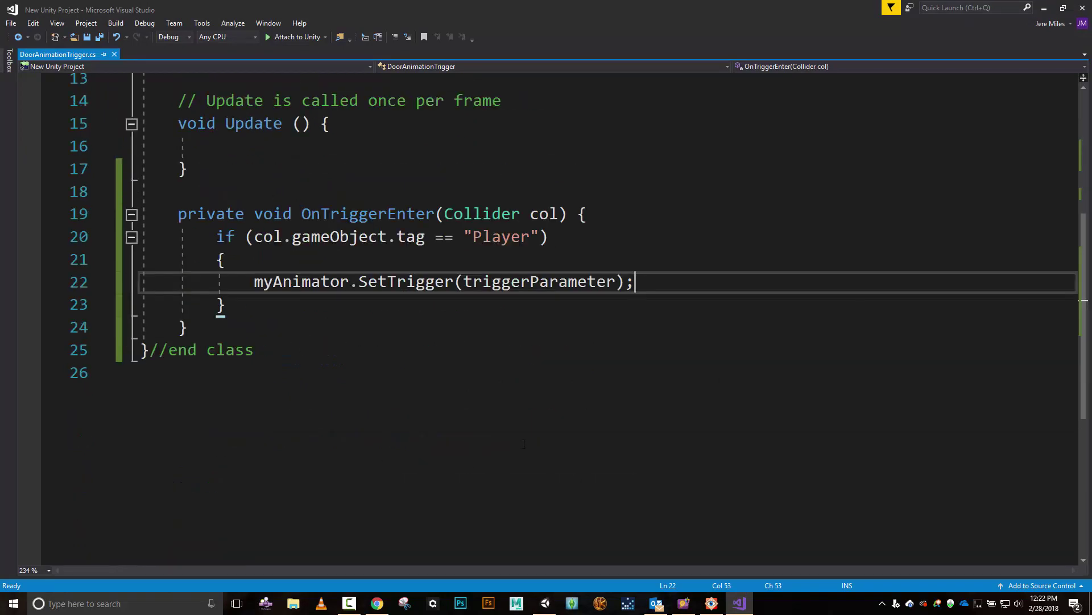
key("BackSpace")
key("BackSpace")
key("BackSpace")
key("BackSpace")
key("BackSpace")
key("BackSpace")
key("BackSpace")
key("BackSpace")
key("BackSpace")
key("BackSpace")
key("BackSpace")
key("BackSpace")
key("BackSpace")
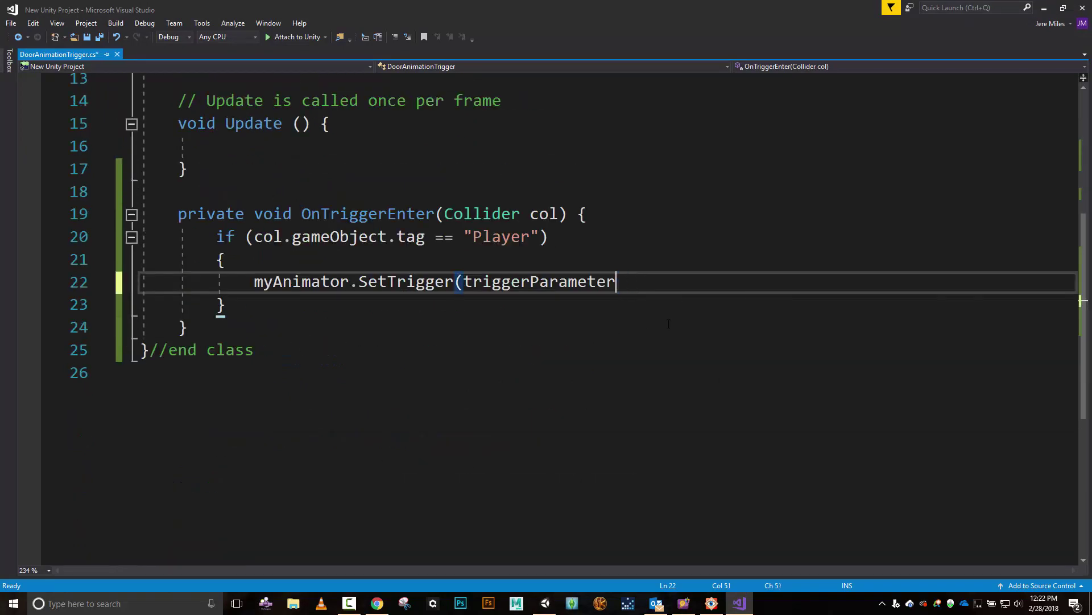
key("BackSpace")
key("BackSpace")
key("BackSpace")
key("BackSpace")
key("BackSpace")
key("BackSpace")
key("BackSpace")
key("BackSpace")
key("BackSpace")
key("BackSpace")
key("BackSpace")
key("BackSpace")
key("BackSpace")
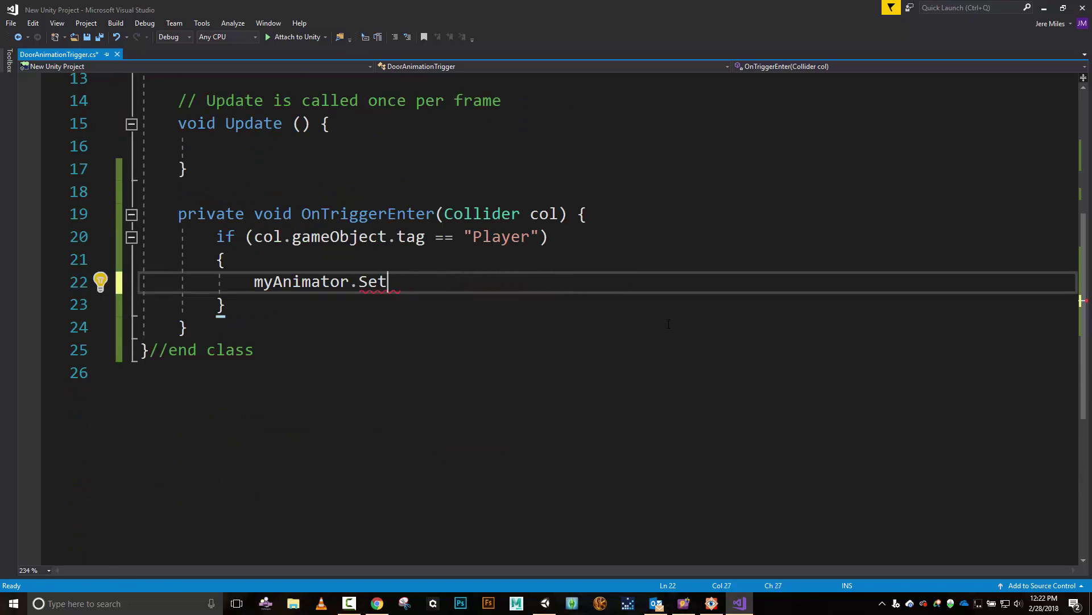
type("Bool(")
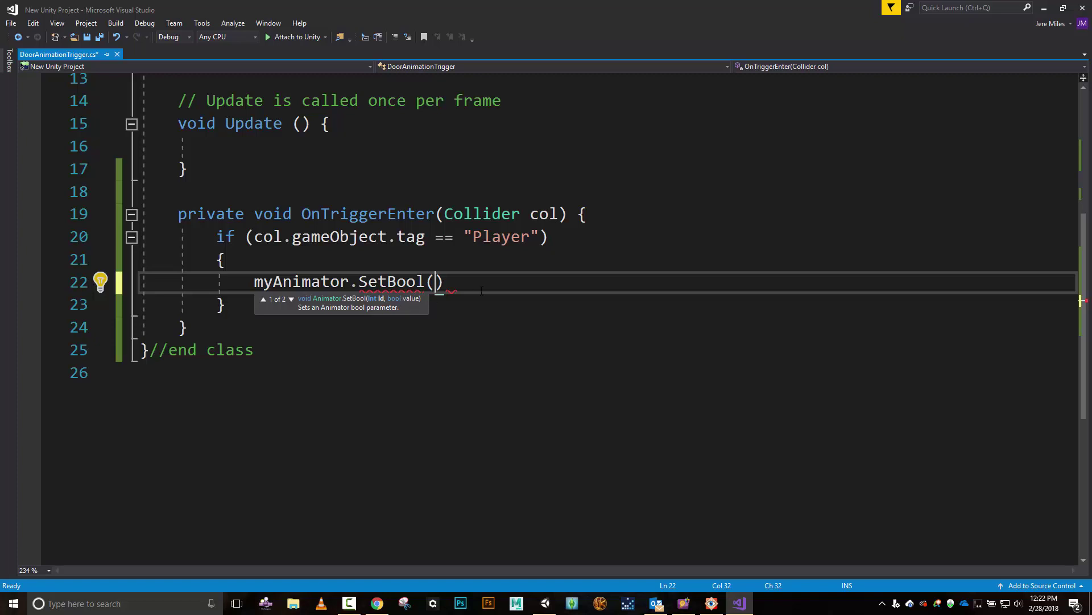
type("\"trigger")
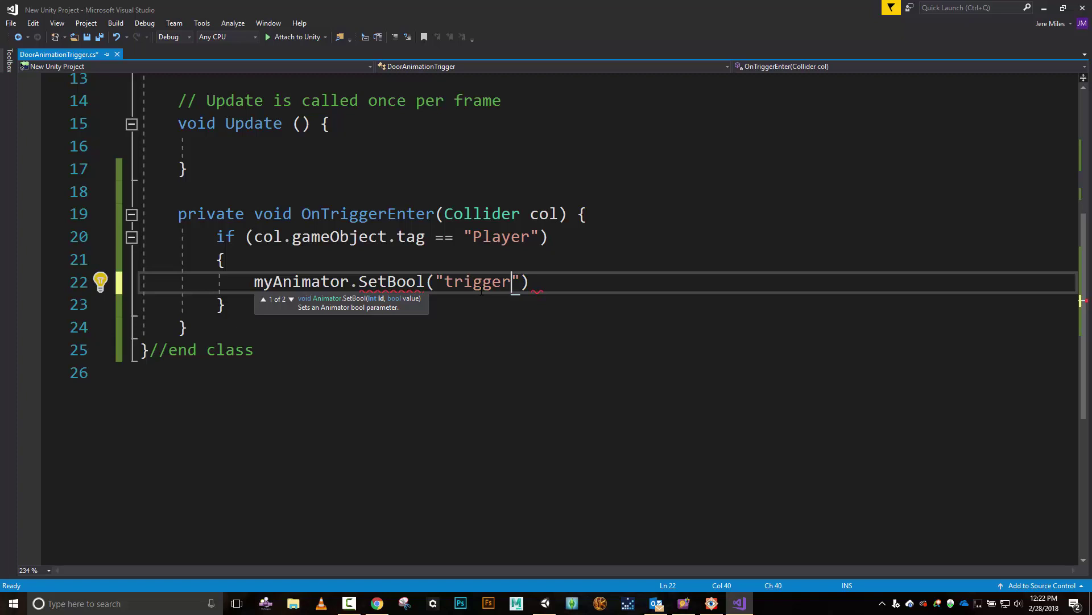
type("Parameter")
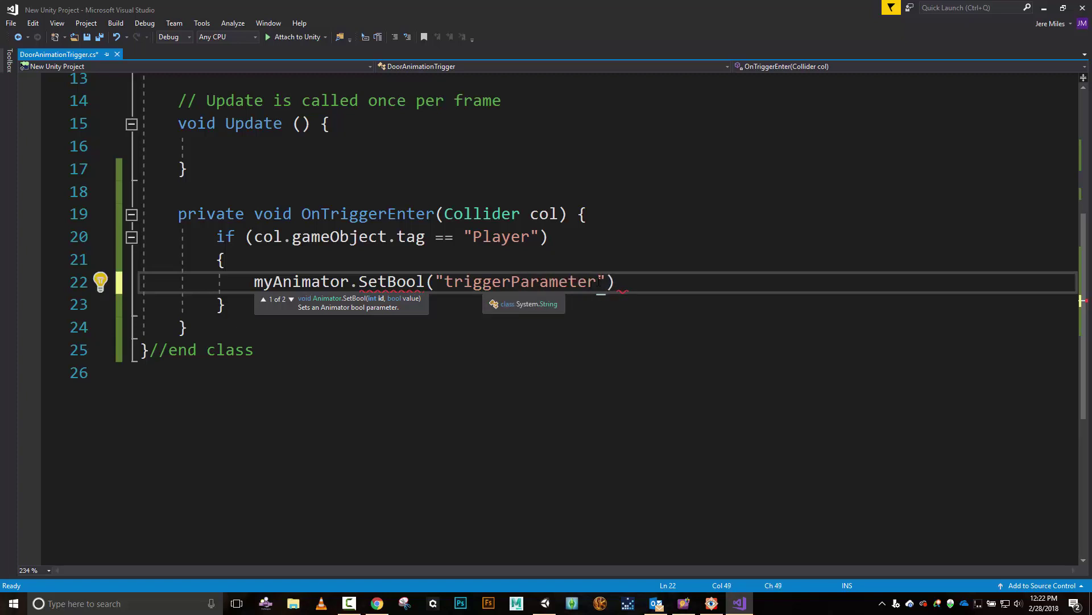
key("Delete")
key("BackSpace")
key("BackSpace")
key("BackSpace")
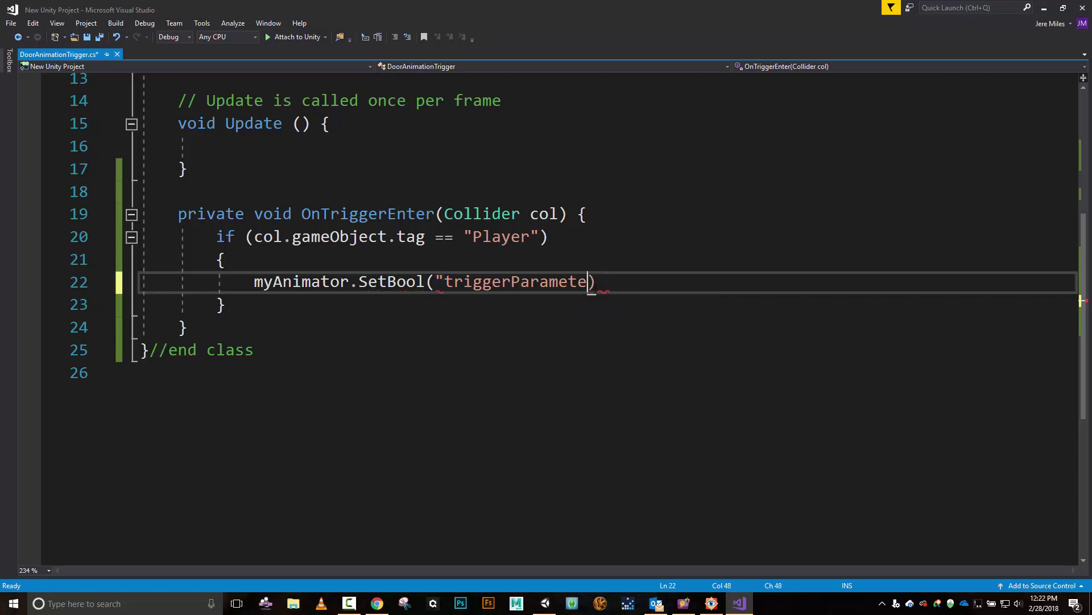
key("BackSpace")
key("BackSpace")
key("BackSpace")
key("BackSpace")
key("BackSpace")
key("BackSpace")
key("BackSpace")
key("BackSpace")
key("BackSpace")
key("BackSpace")
key("BackSpace")
key("BackSpace")
key("BackSpace")
key("BackSpace")
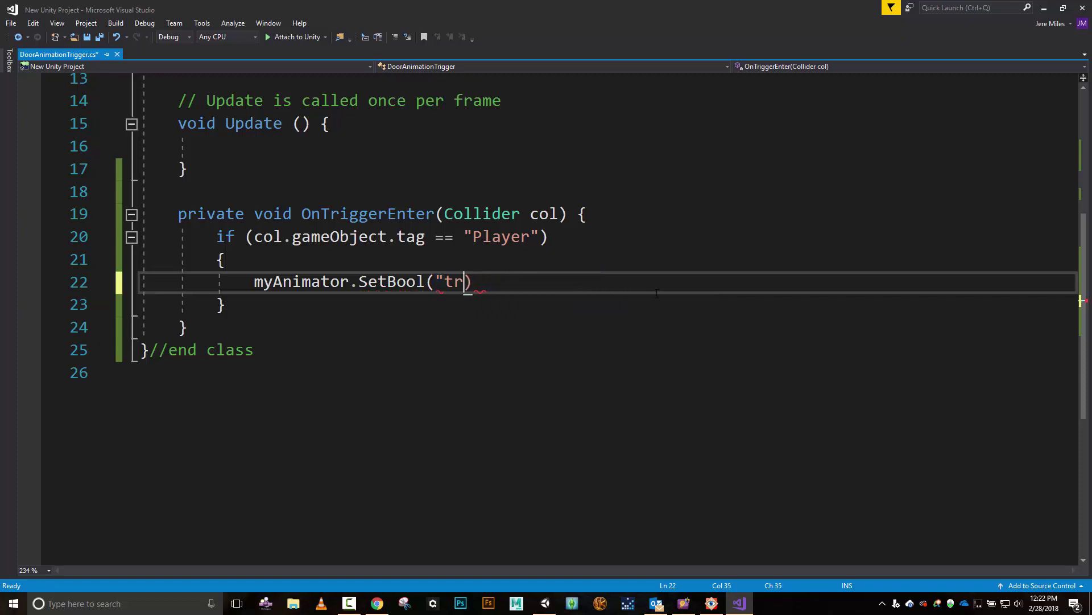
Step: Complete the SetBool call in OnTriggerEnter with the arguments triggerParameter and true
type("trigger")
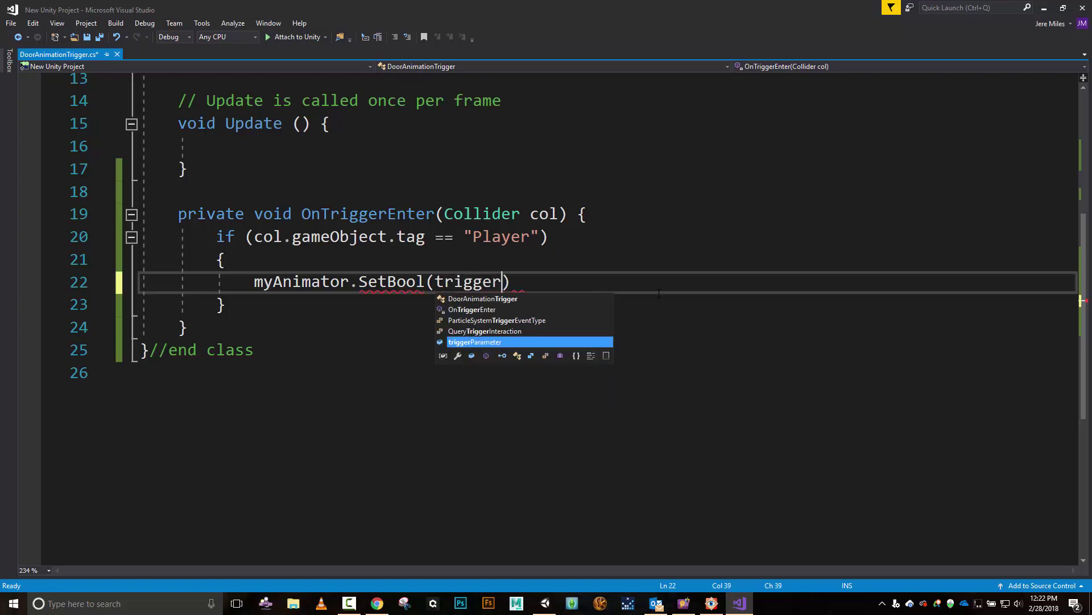
key("Tab")
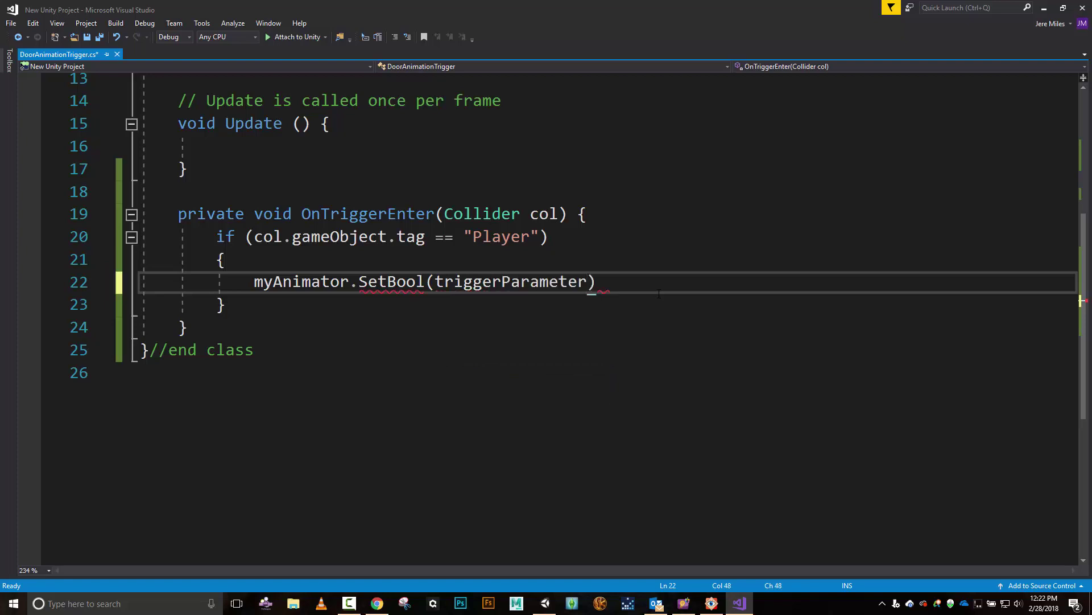
type(", true)")
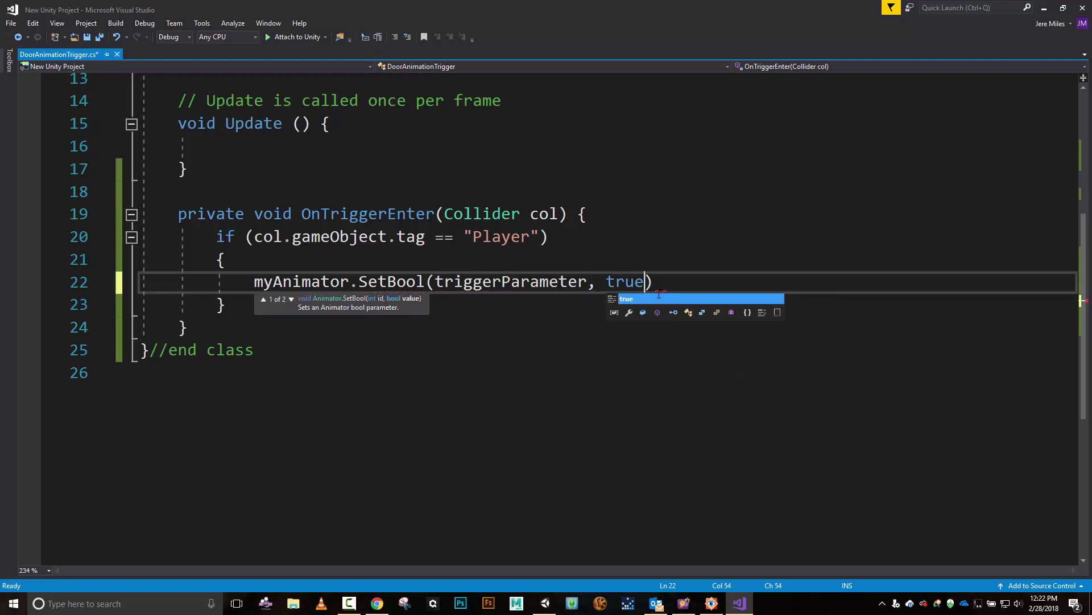
type(";")
Step: Add a private void OnTriggerExit(Collider other) method below OnTriggerEnter in the class
key("Down")
key("Down")
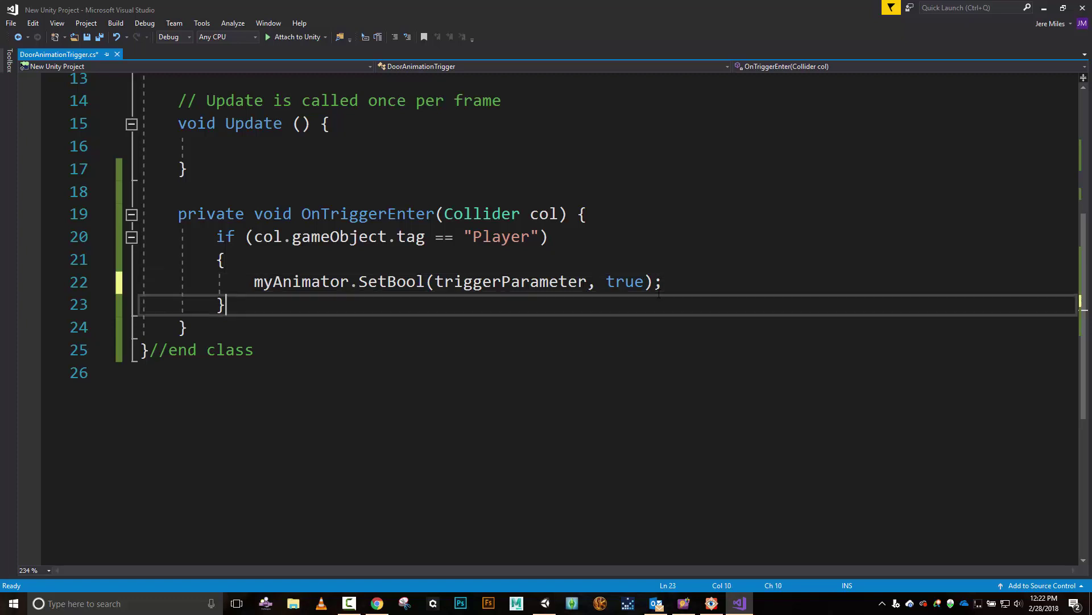
key("Return")
key("Return")
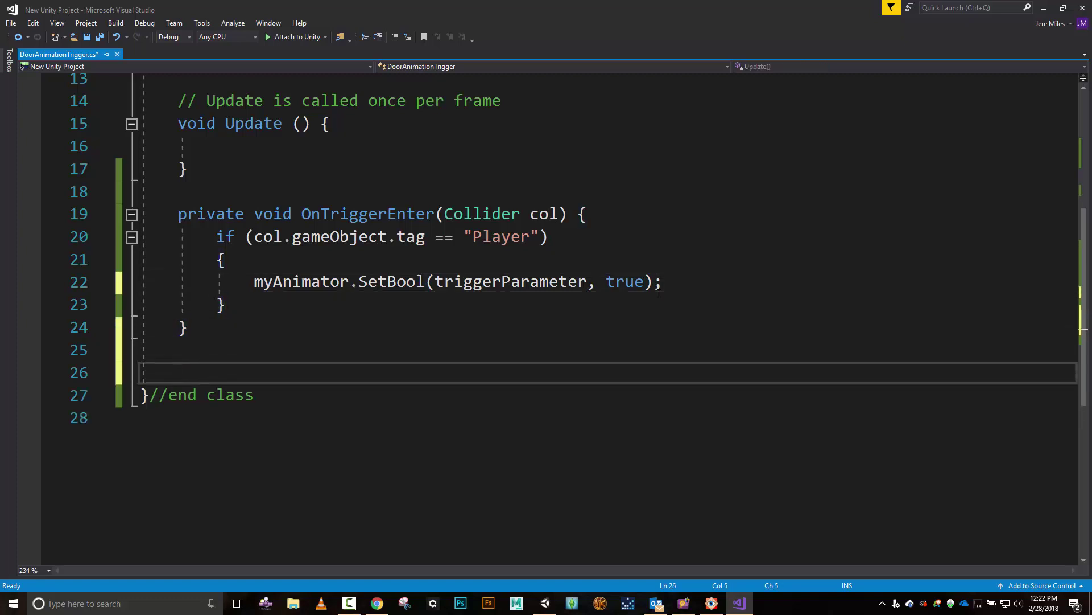
type("void OnTriugg")
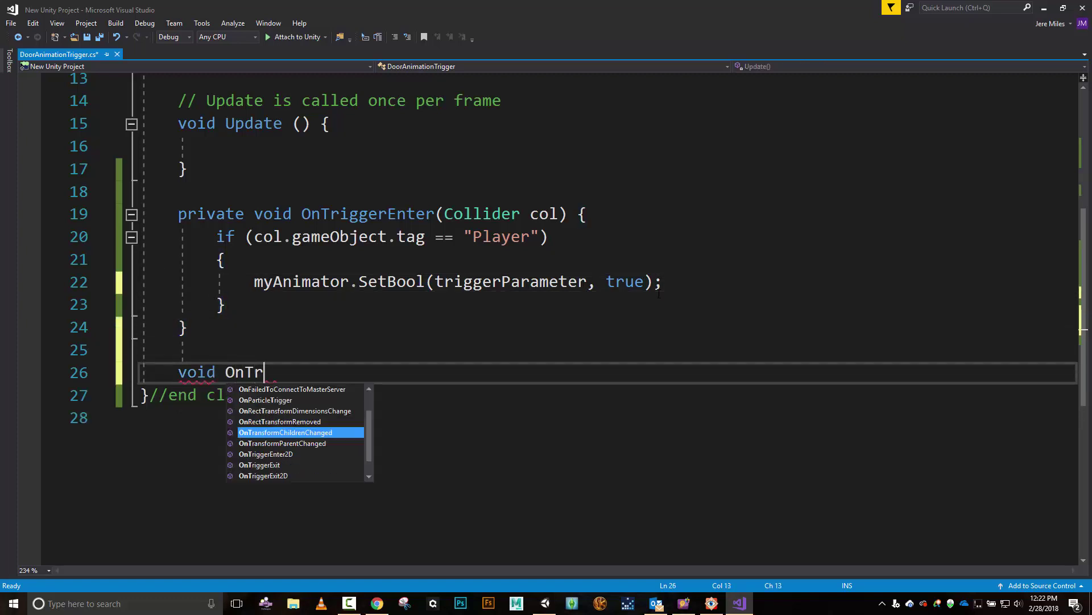
key("BackSpace")
key("BackSpace")
key("BackSpace")
type("gger")
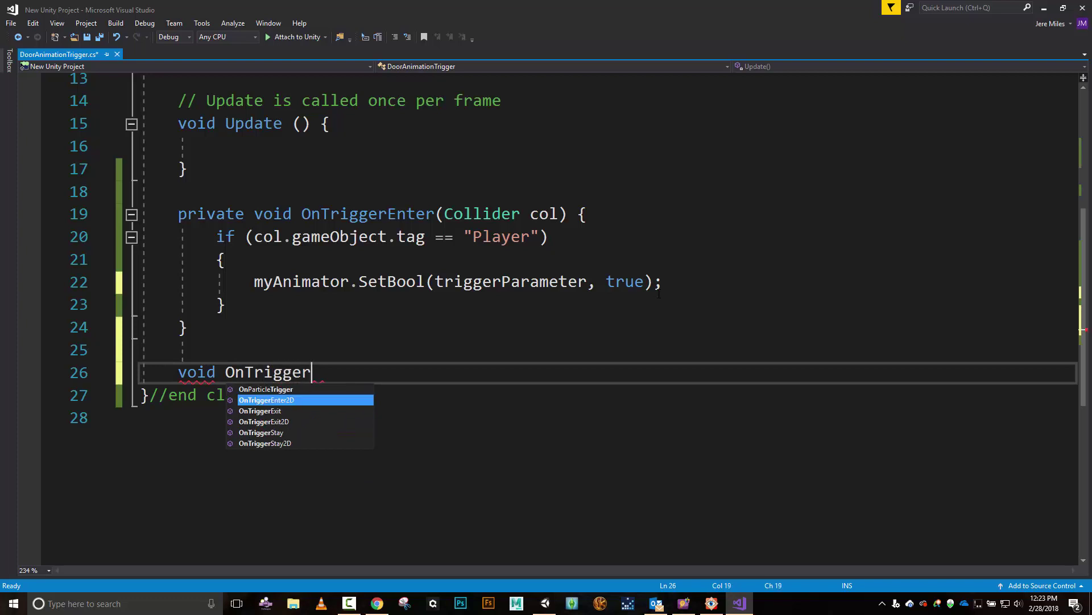
type("Ex")
key("Tab")
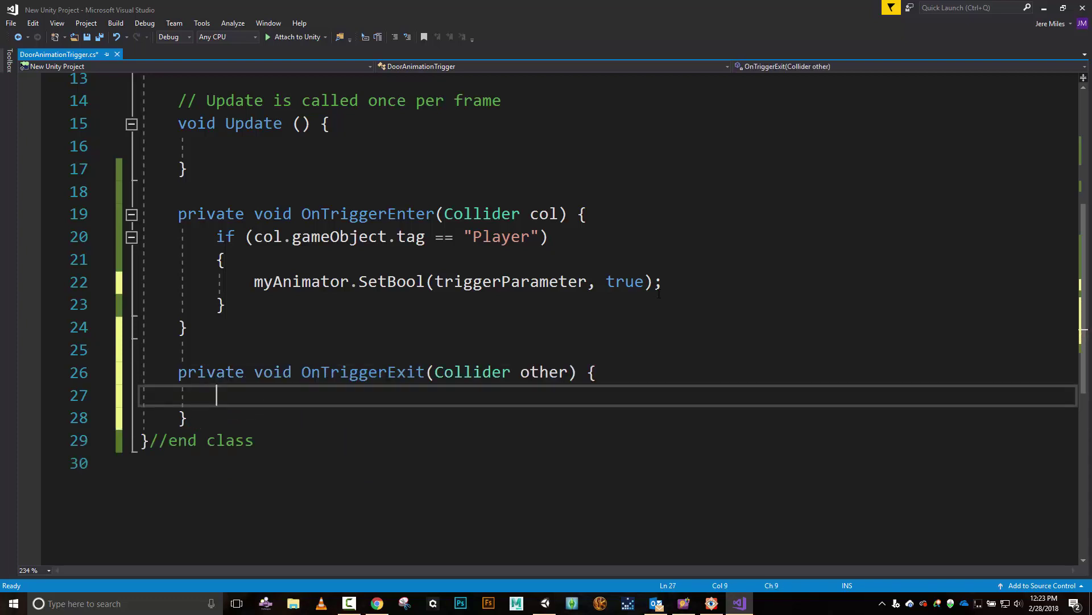
Step: Add an if block to OnTriggerExit that checks whether other.gameObject.tag equals "Player"
type("if (other.")
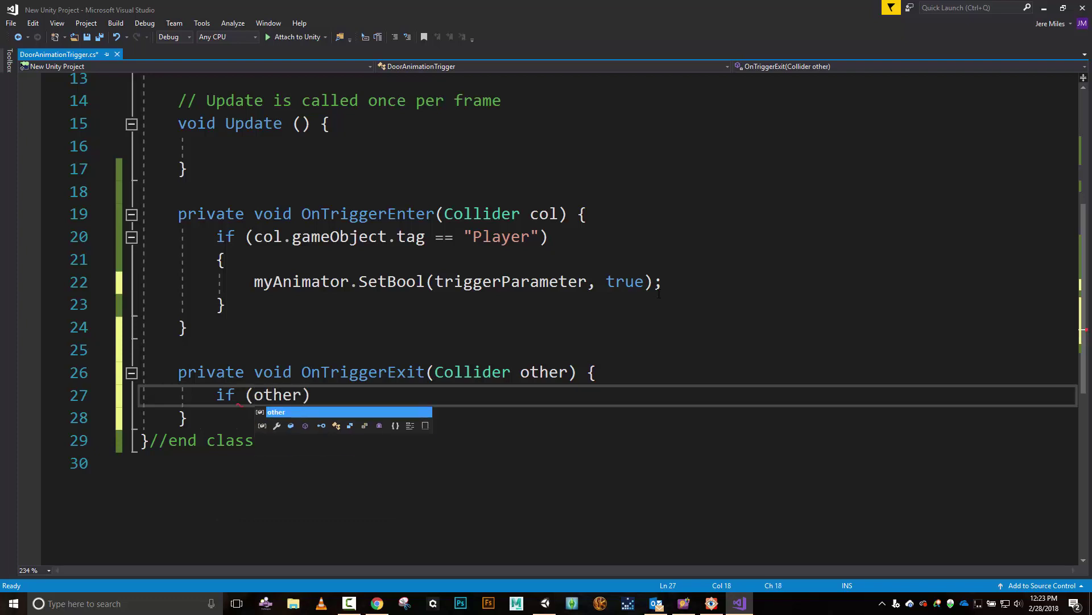
type("gam")
key("Tab")
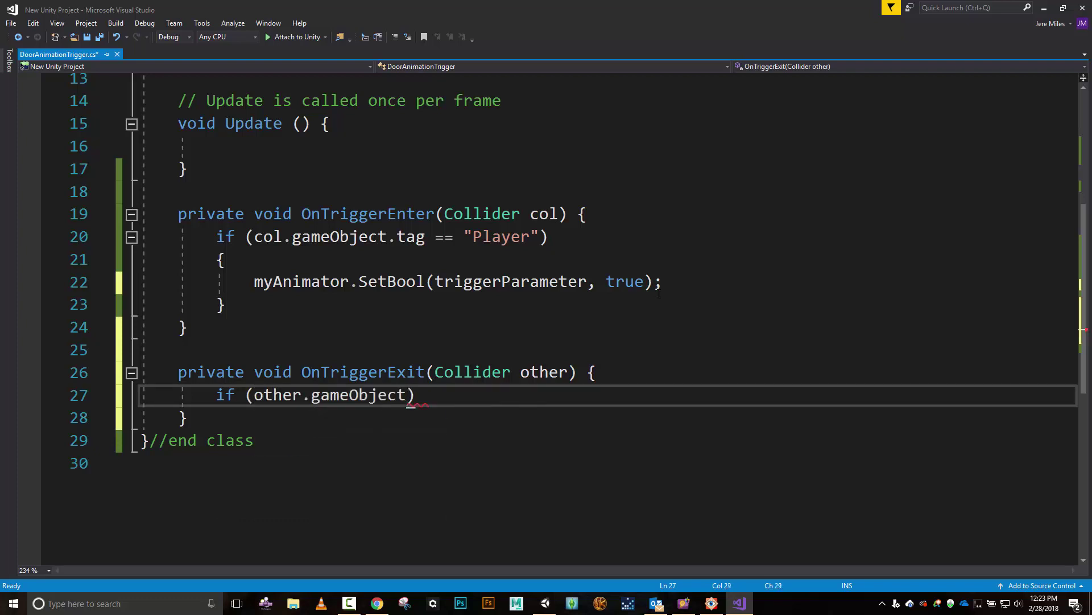
type(".tag == \"Player\")")
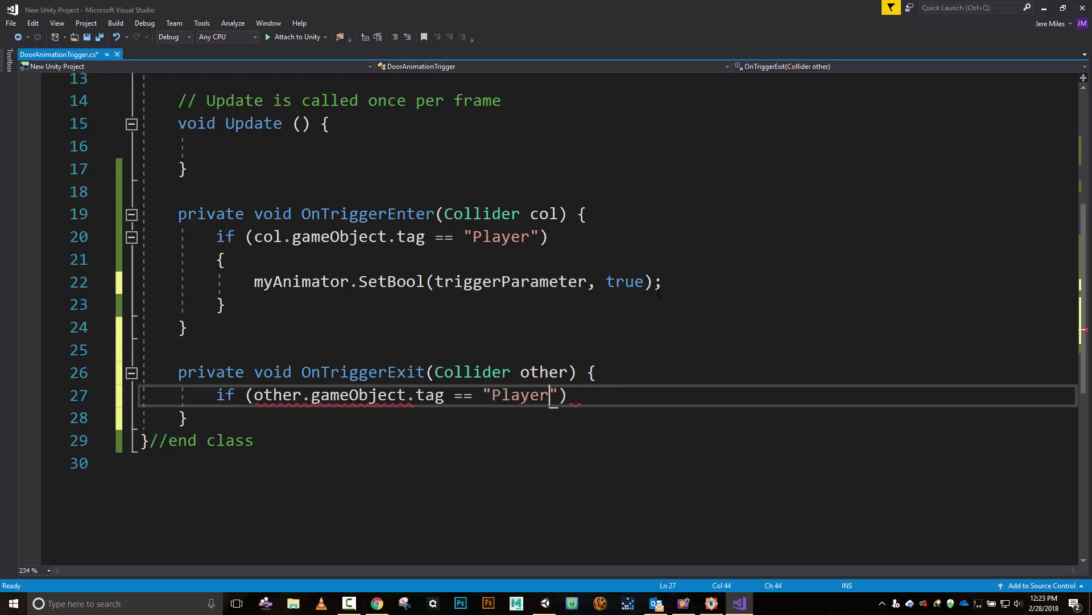
type(" {")
key("Return")
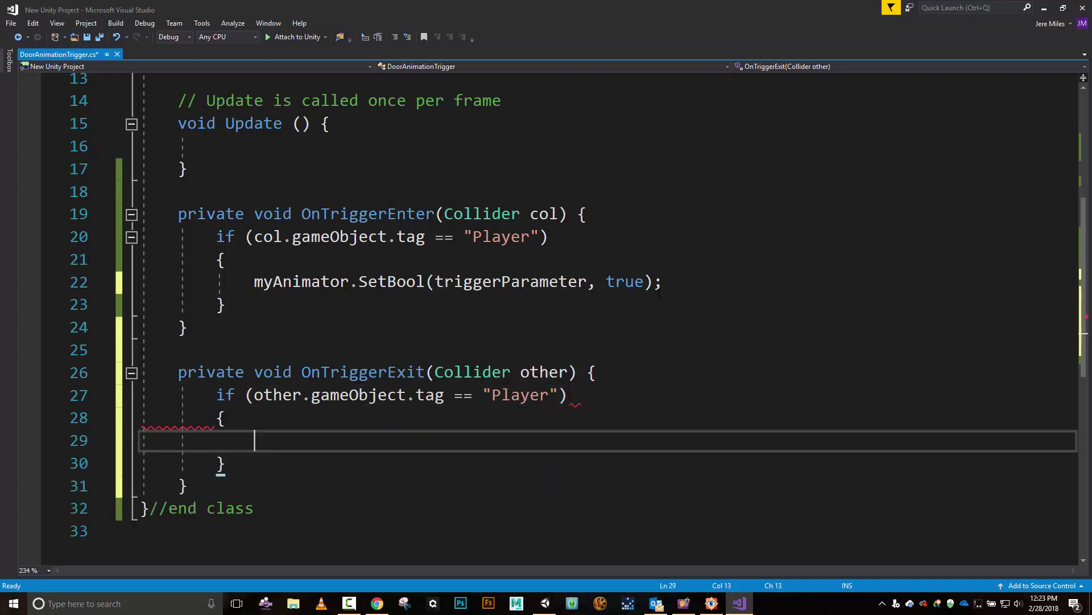
Step: Add the statement myAnimator.SetBool(triggerParameter, false); inside the if block of OnTriggerExit
type("myAnimator")
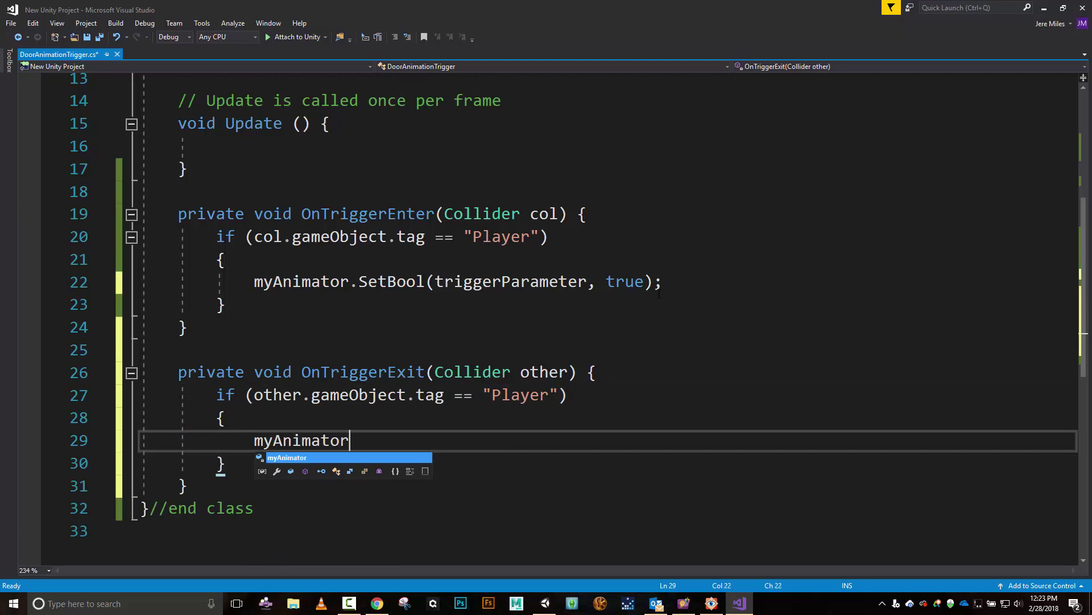
type(".set")
key("Tab")
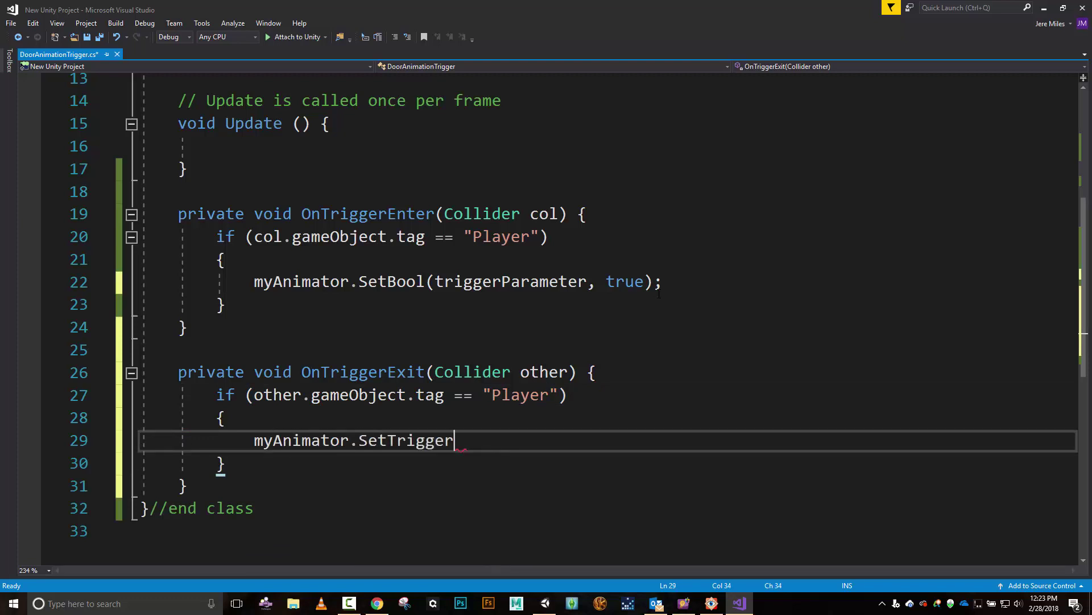
key("BackSpace")
key("BackSpace")
key("BackSpace")
key("BackSpace")
key("BackSpace")
key("BackSpace")
key("BackSpace")
type("Bool(trig")
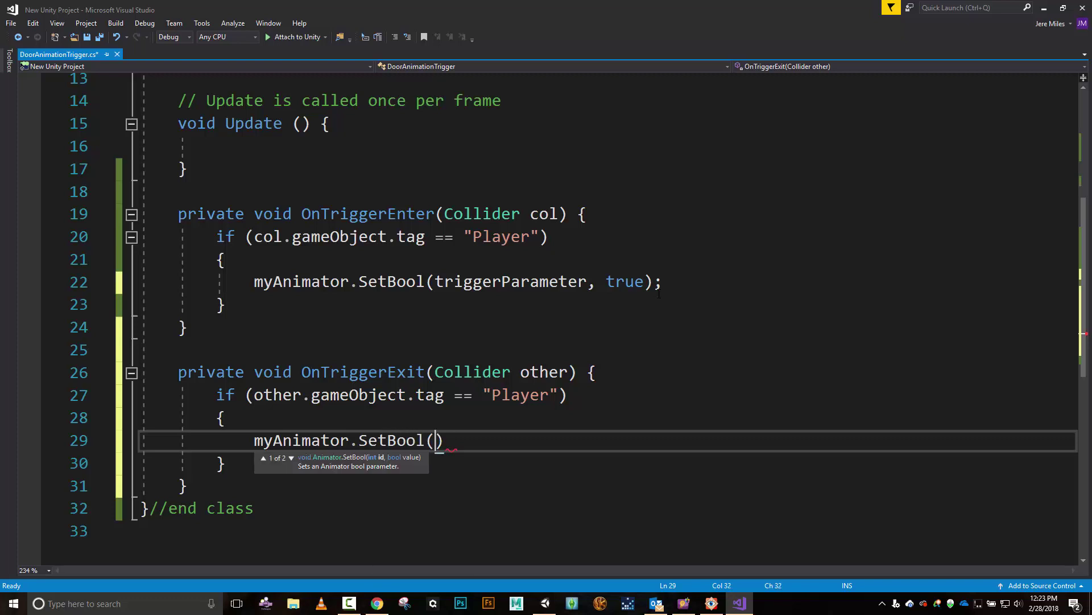
type("ger")
key("Tab")
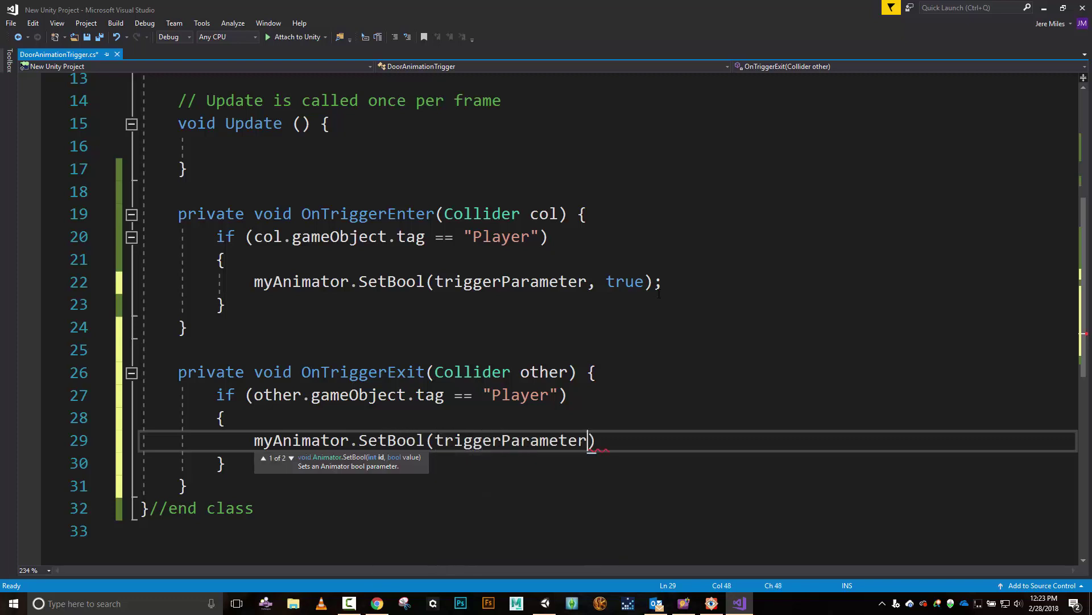
type(", false);")
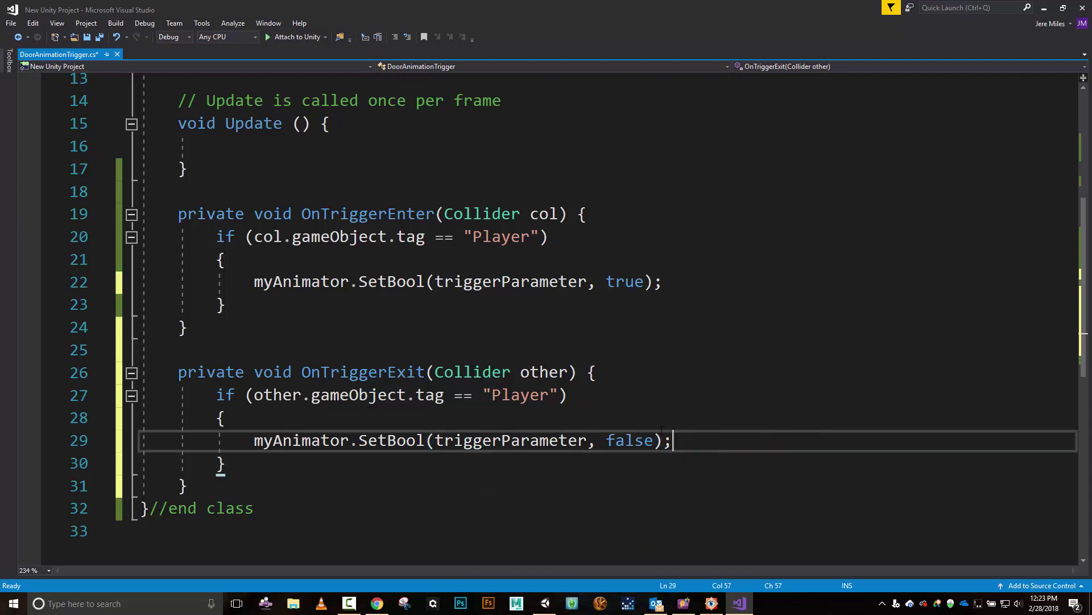
Step: Review the variable declarations, the GetComponent assignment and both SetBool calls, and save DoorAnimationTrigger.cs
scroll(621, 340, "up", 4)
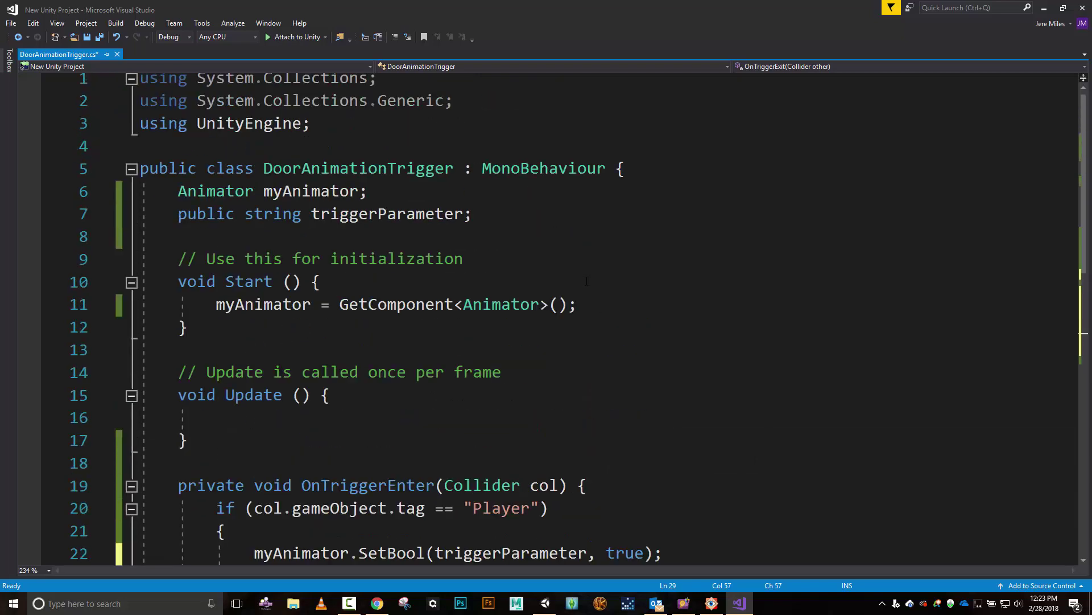
left_click_drag(340, 303, 585, 311)
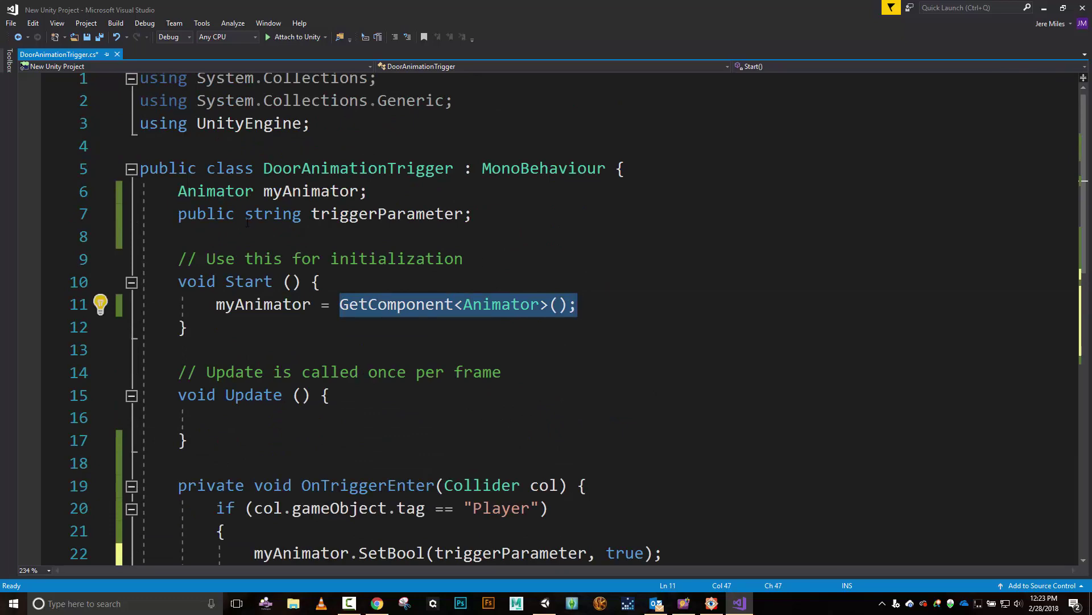
left_click(179, 191)
left_click(472, 214, "shift")
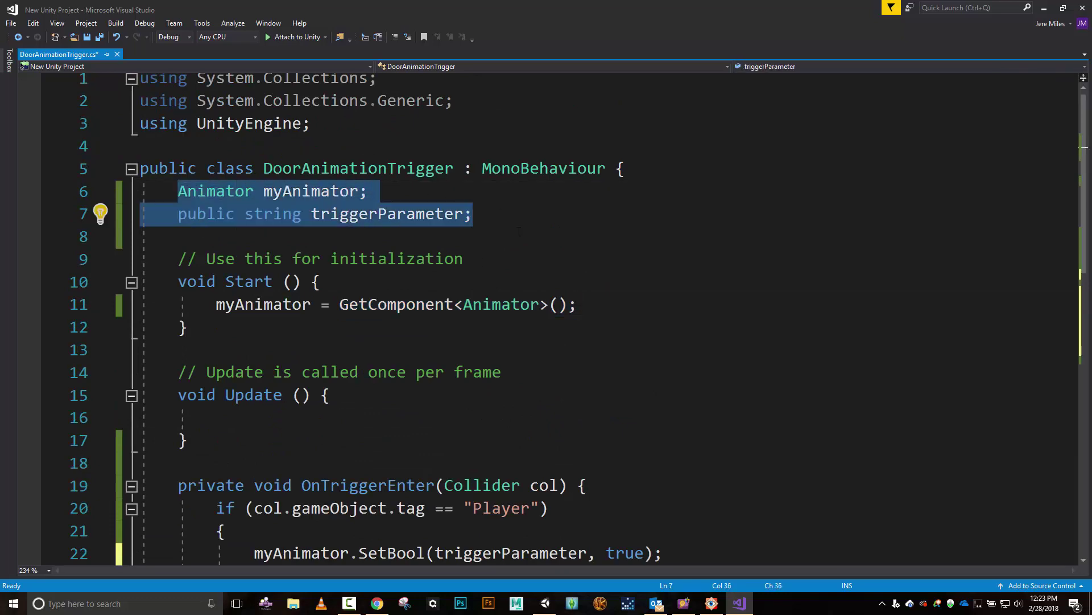
scroll(413, 278, "down", 3)
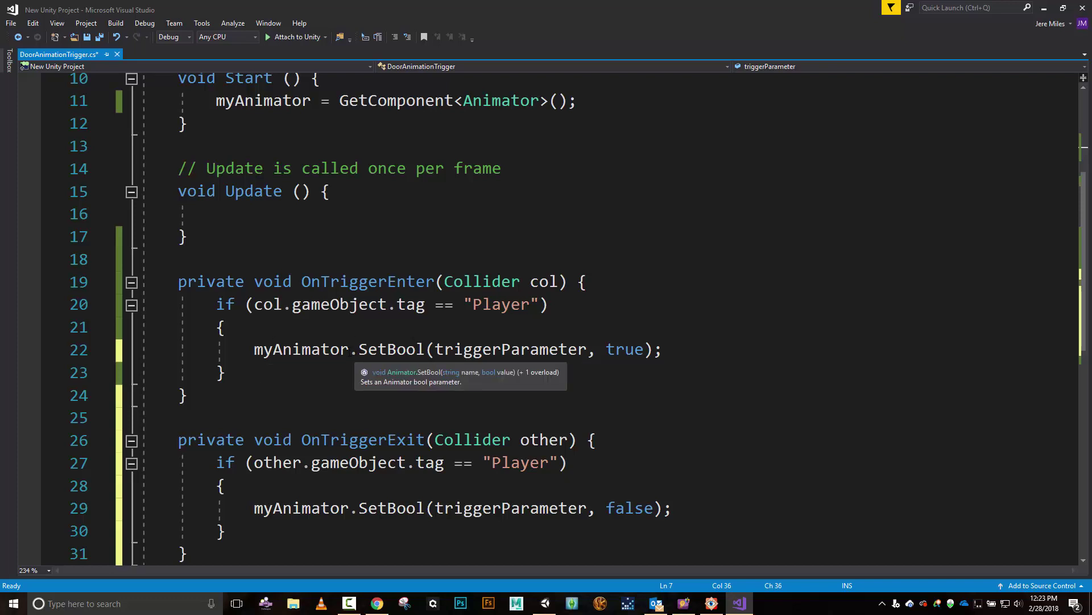
left_click(359, 350)
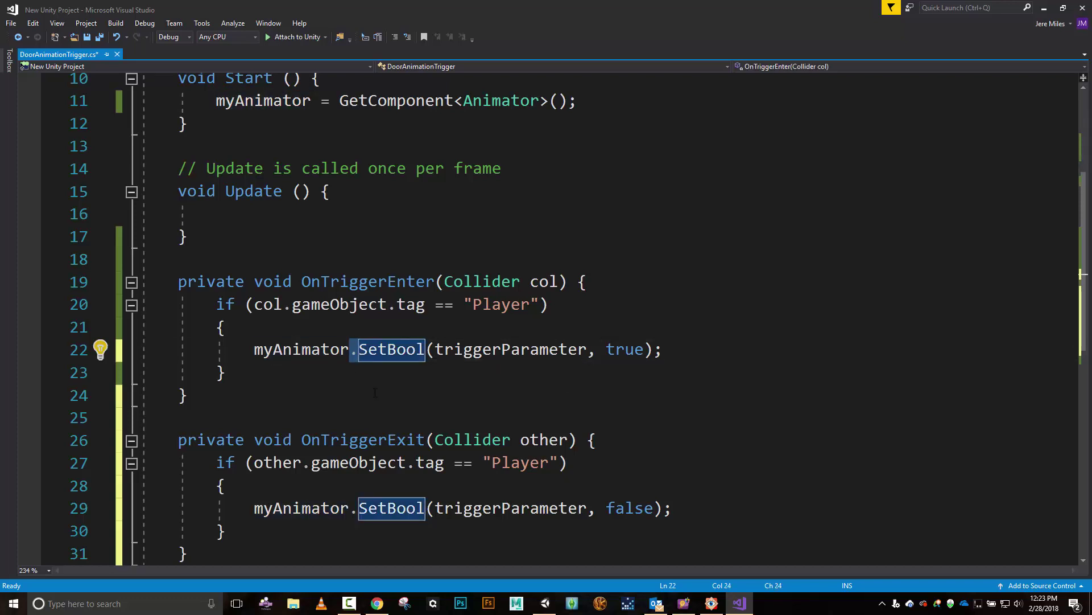
left_click_drag(444, 349, 227, 327)
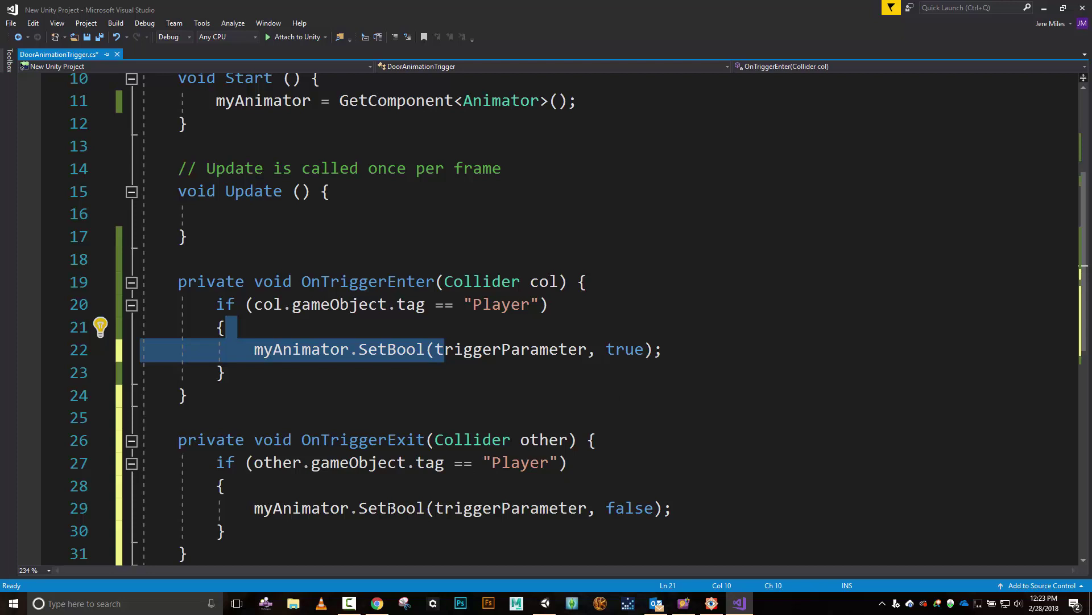
scroll(566, 445, "down", 2)
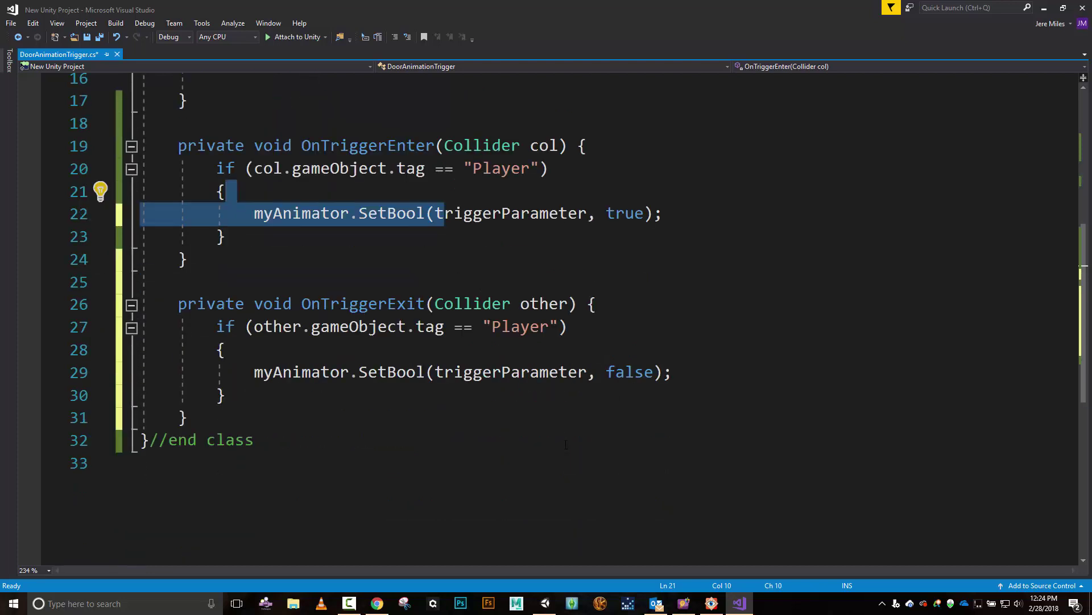
key("ctrl+s")
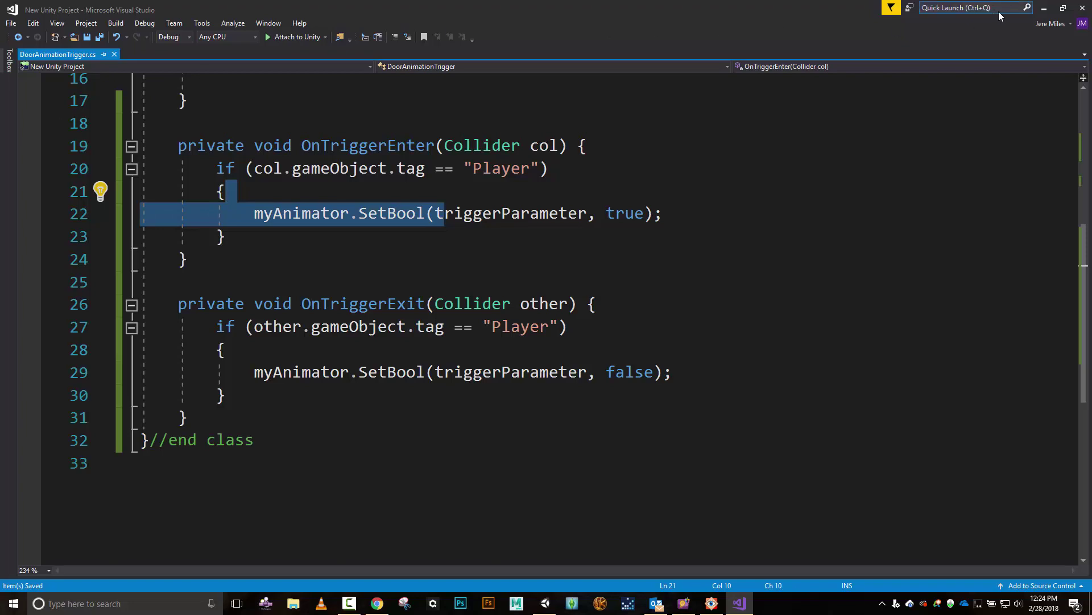
Step: Switch to Unity, turn off Has Exit Time on the Rotating_Door_Open to Rotating_Door_Close transition, and check the other two transitions
left_click(1045, 8)
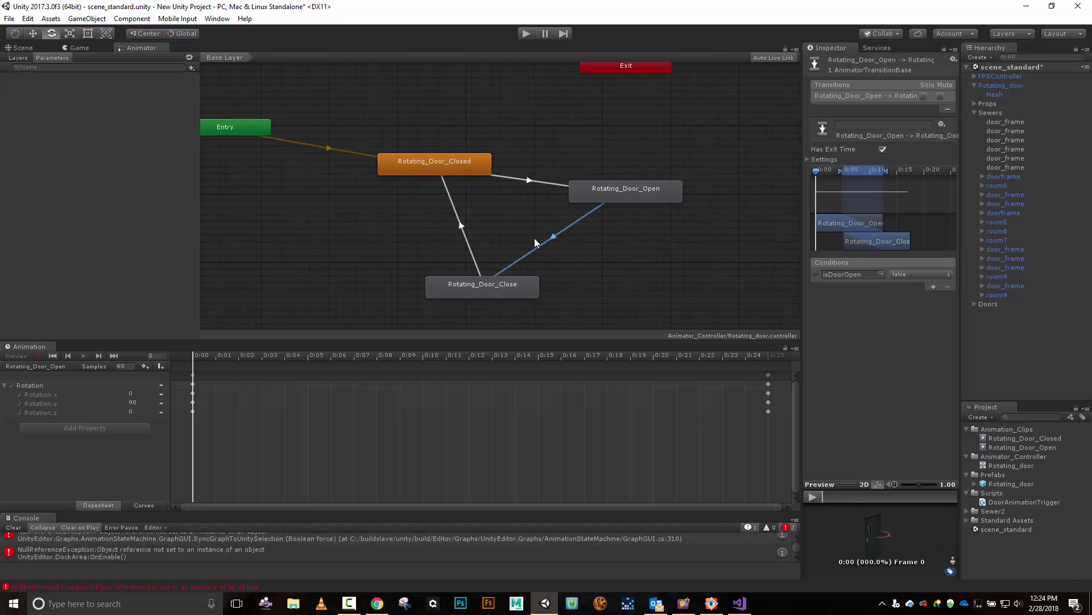
left_click(883, 150)
left_click(525, 181)
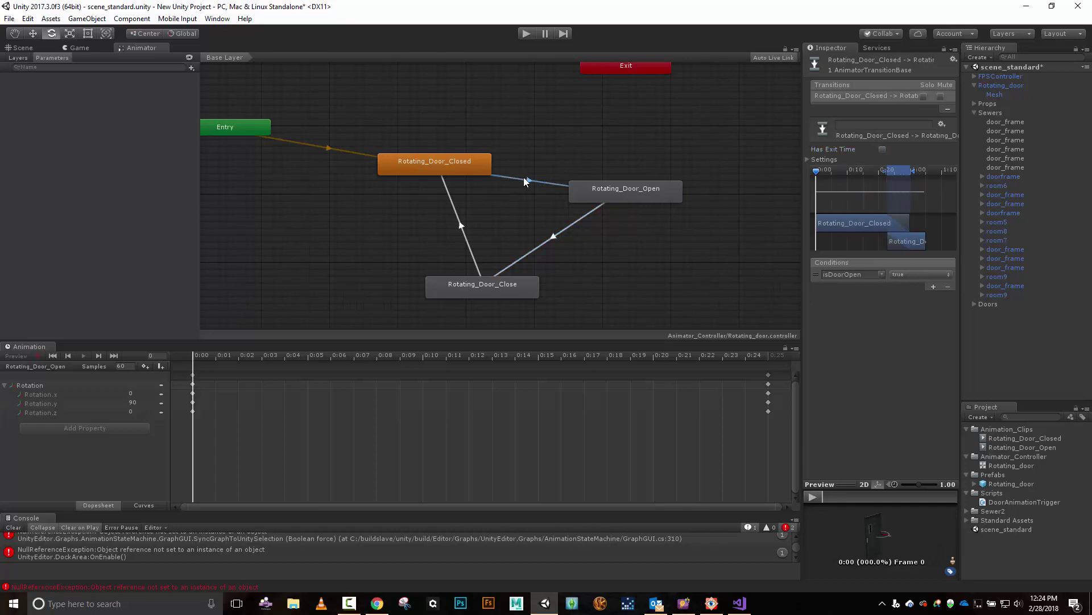
left_click(460, 227)
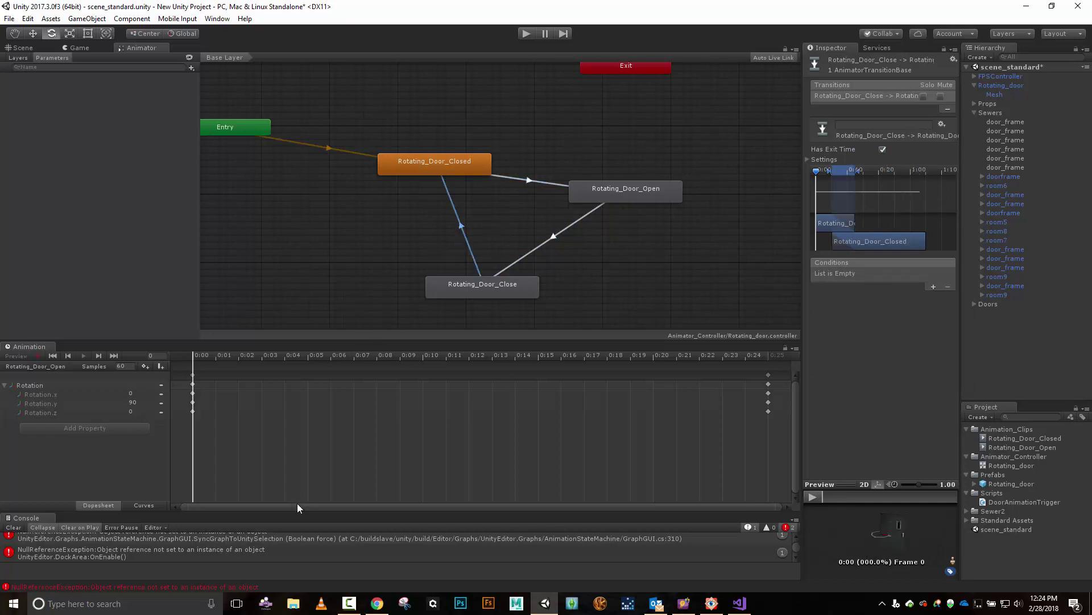
Step: Clear the console and play-test the scene by walking up to the green door and backing away
left_click(12, 528)
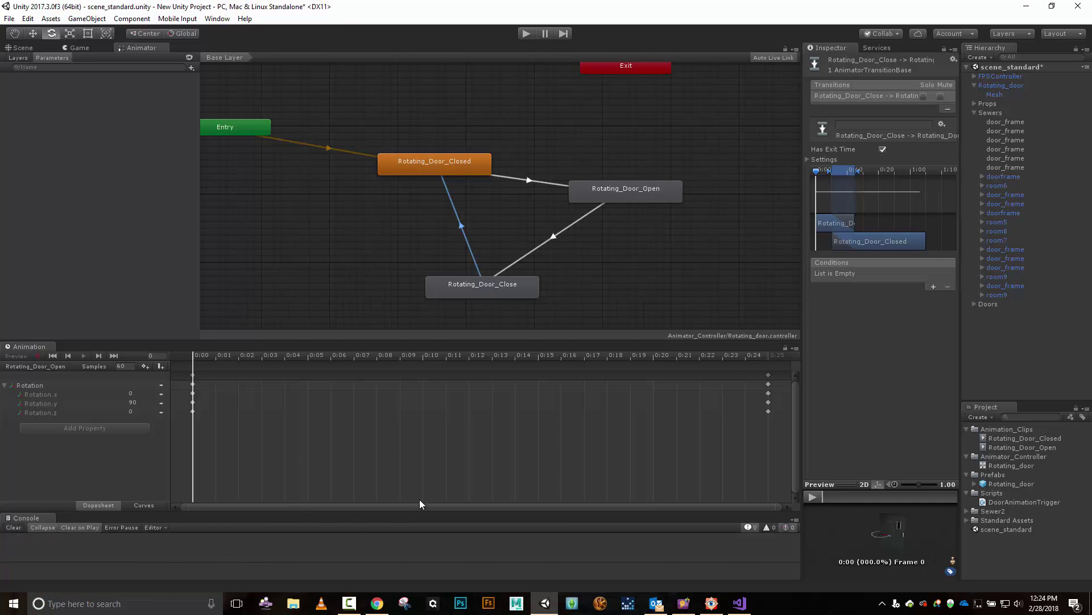
left_click(532, 33)
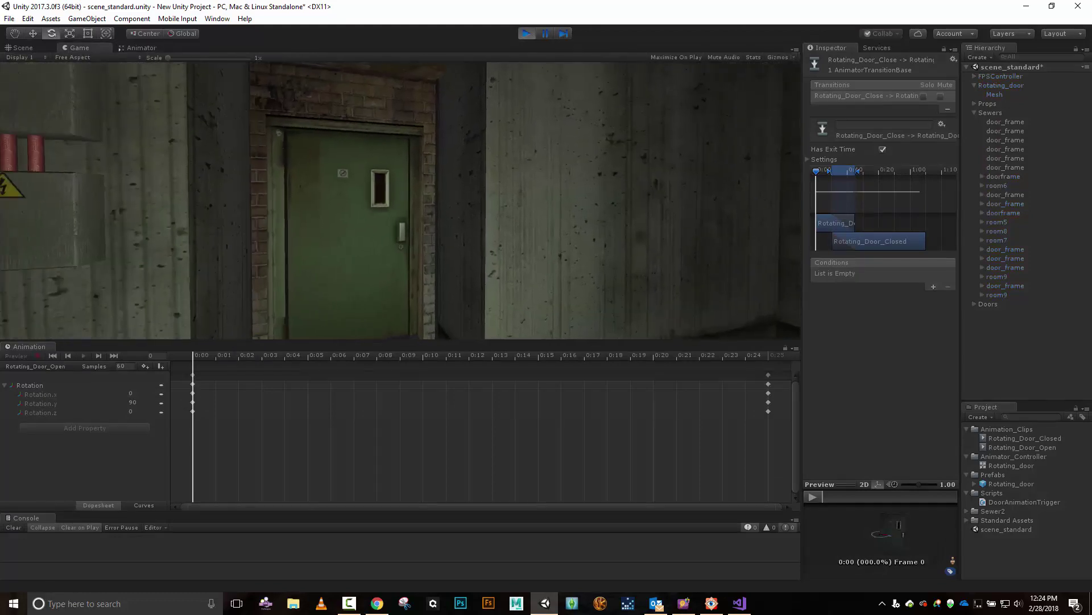
key("w")
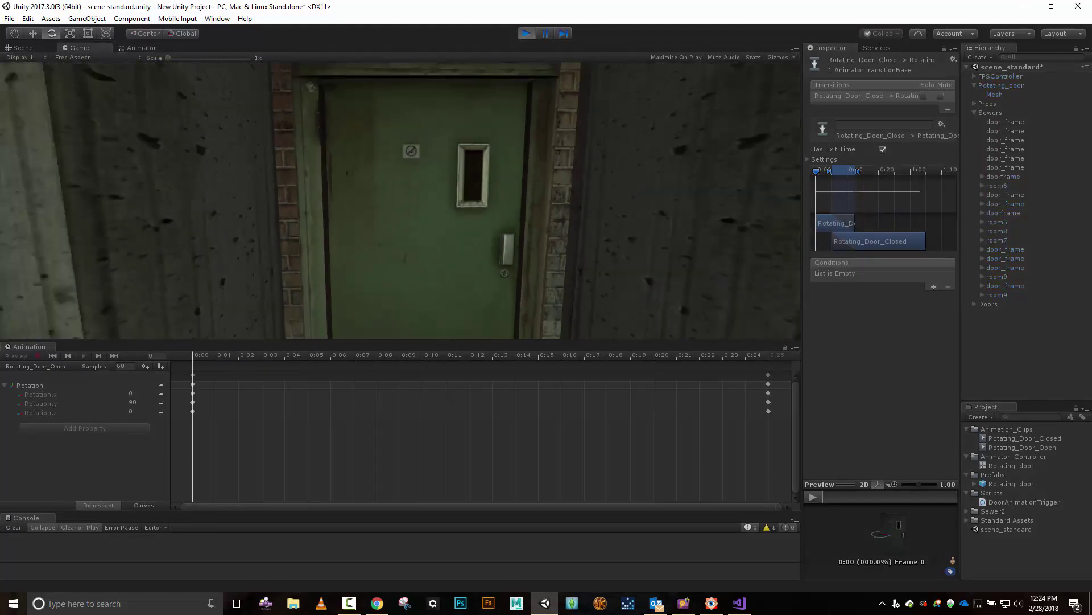
key("s")
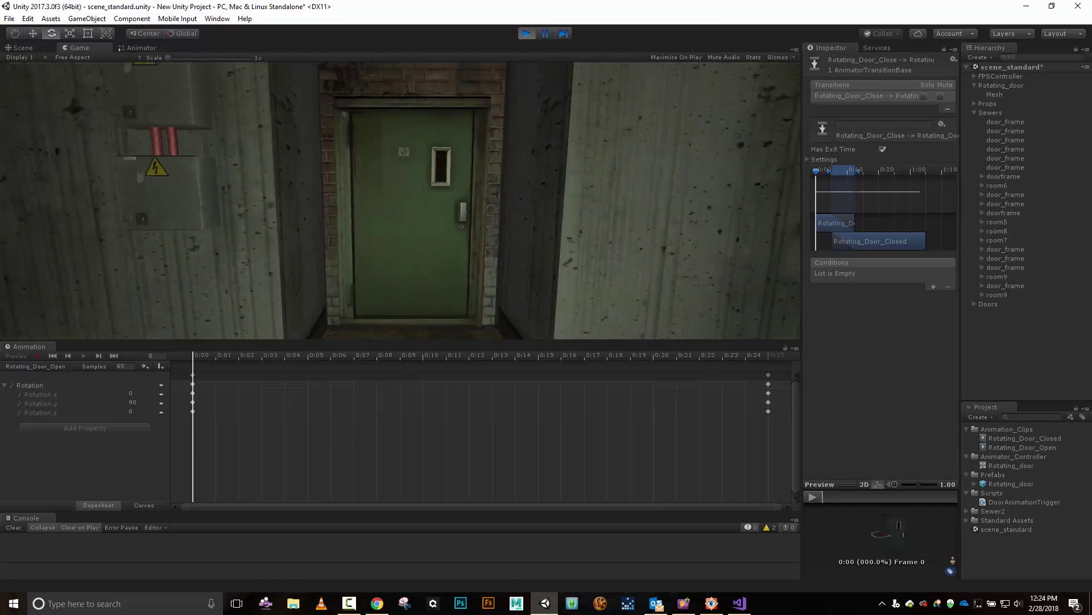
left_click(527, 34)
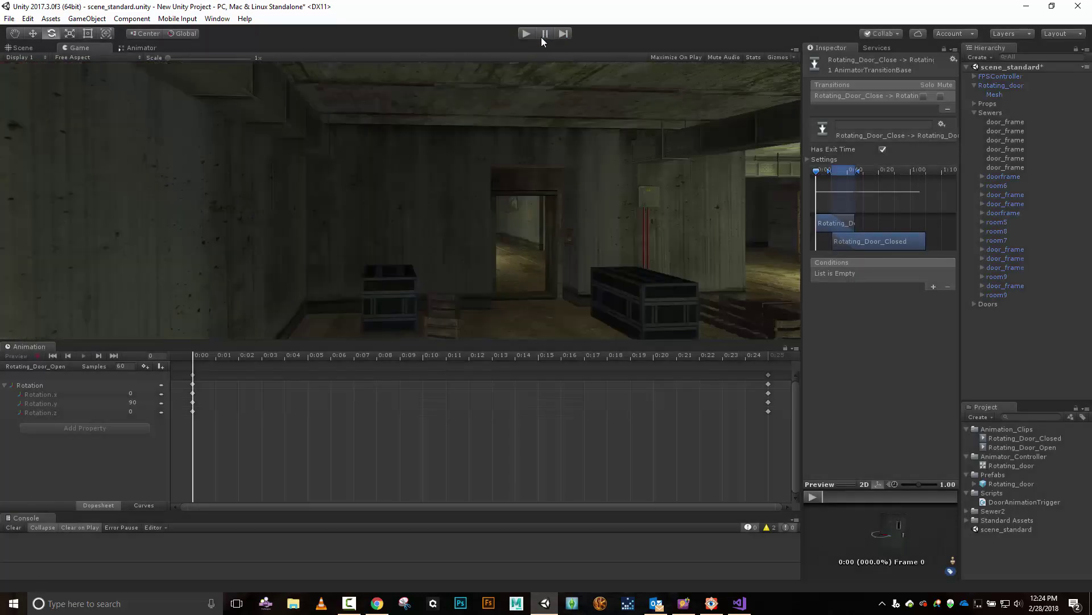
Step: Check the Rotating_Door_Closed to Rotating_Door_Open transition and the FPSController, and apply the Rotating_door object's changes to its prefab
left_click(138, 49)
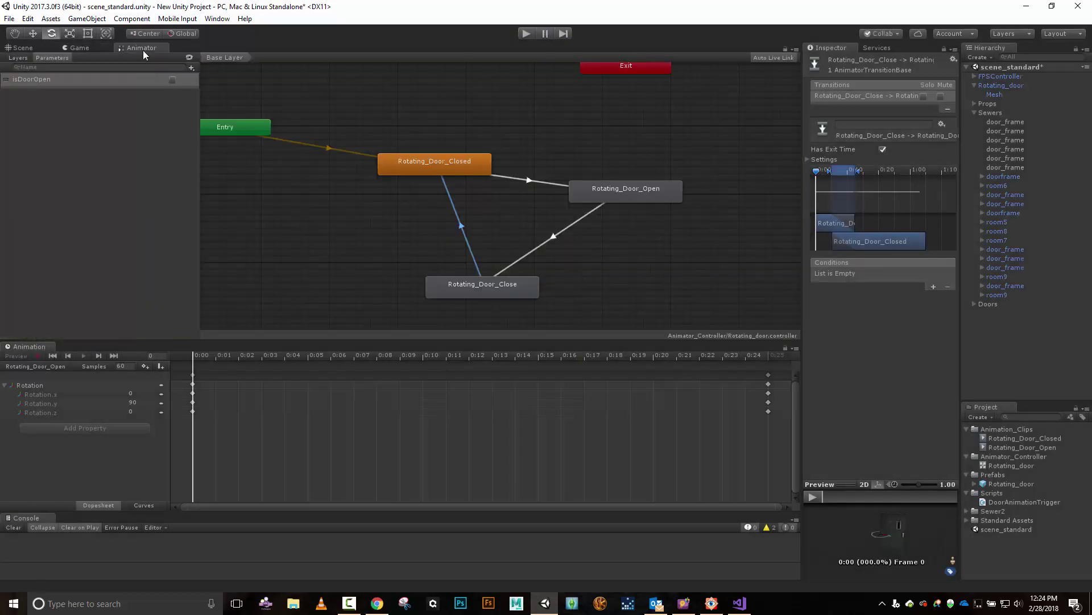
left_click(528, 178)
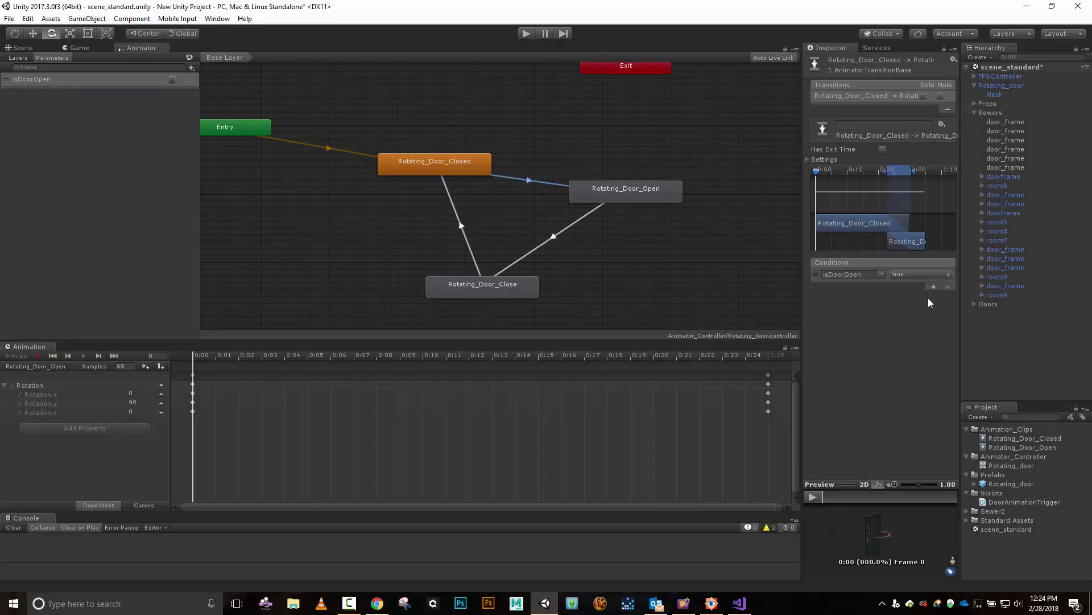
left_click(1001, 76)
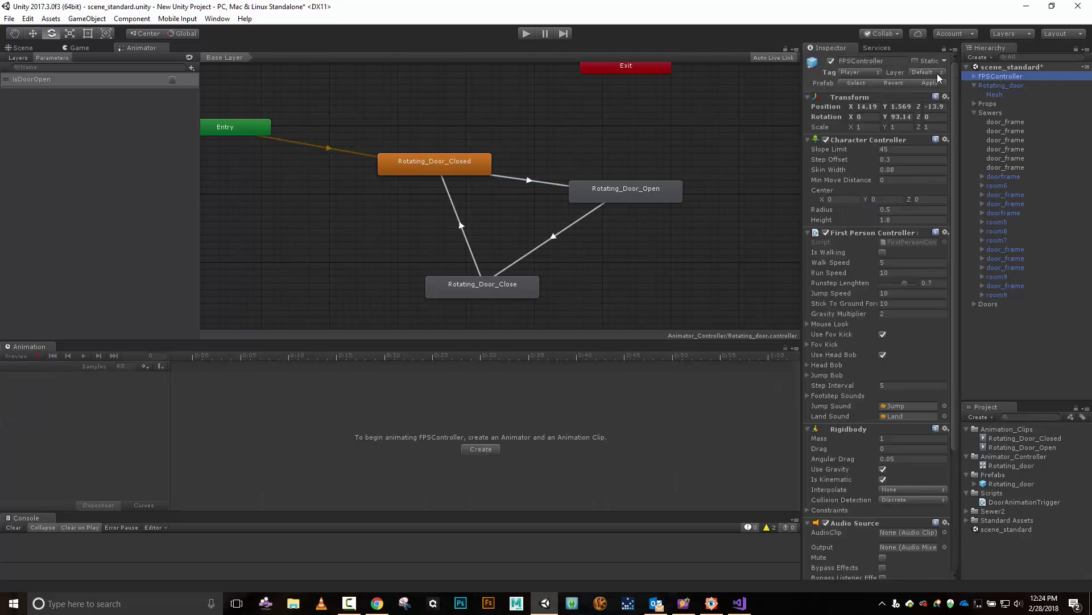
left_click(972, 87)
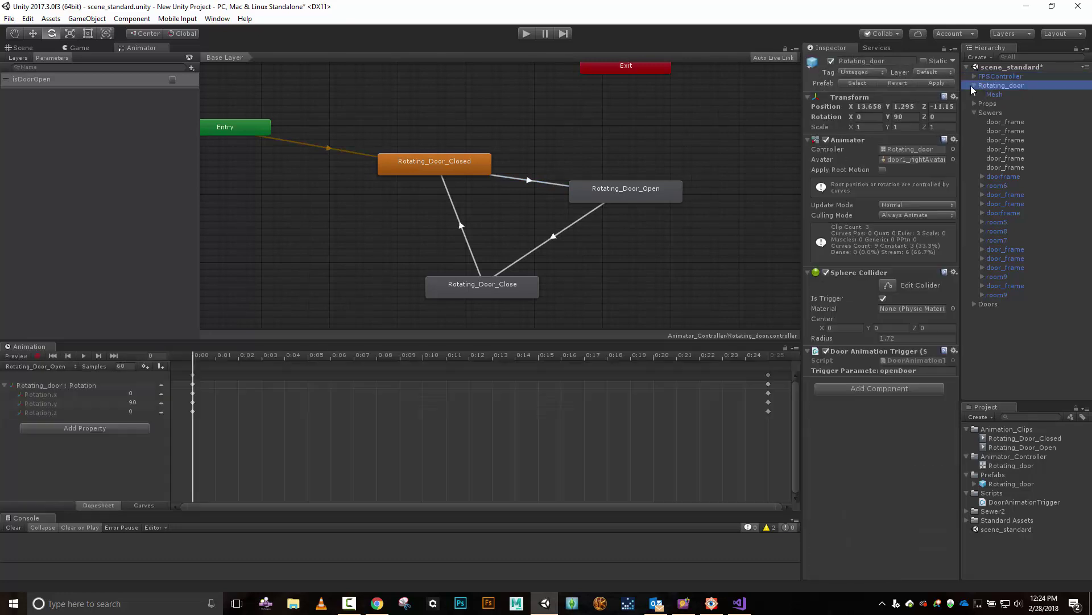
left_click(937, 83)
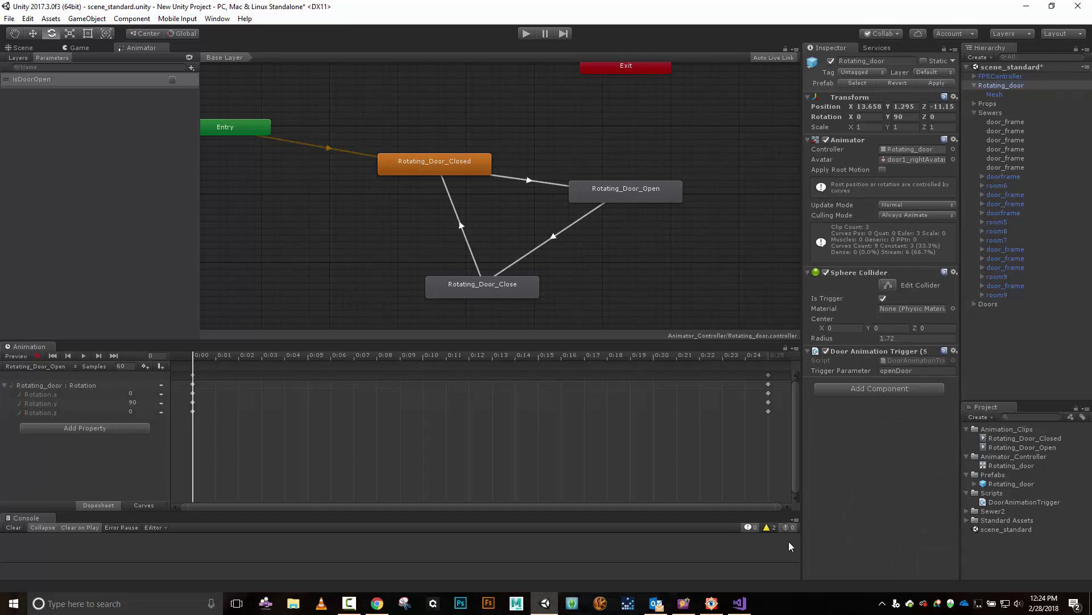
Step: Switch to Visual Studio and check how DoorAnimationTrigger declares triggerParameter and uses it in the enter and exit methods
left_click(750, 603)
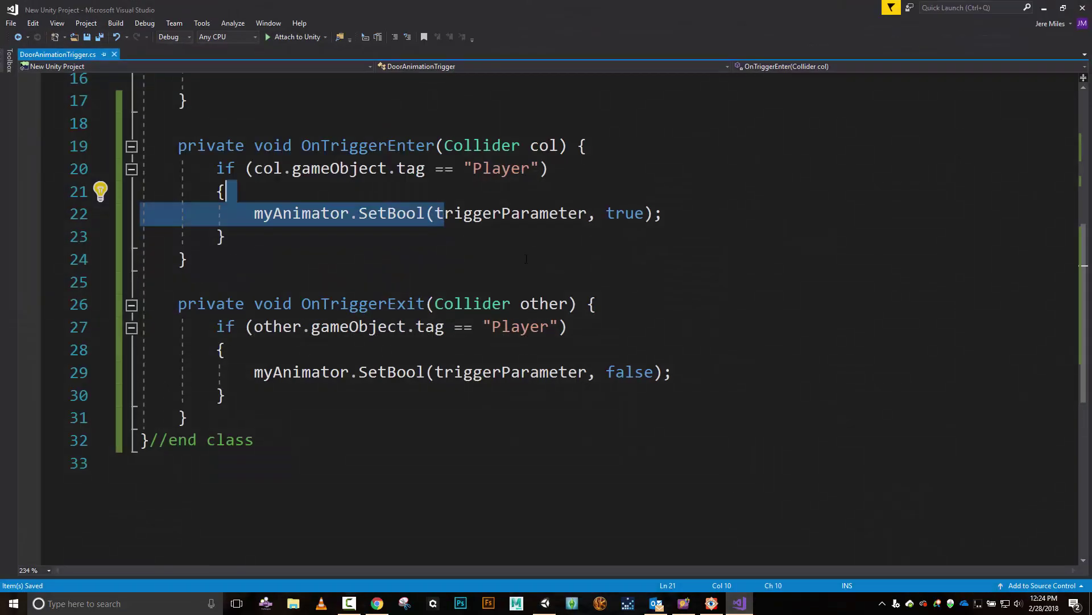
scroll(532, 224, "up", 3)
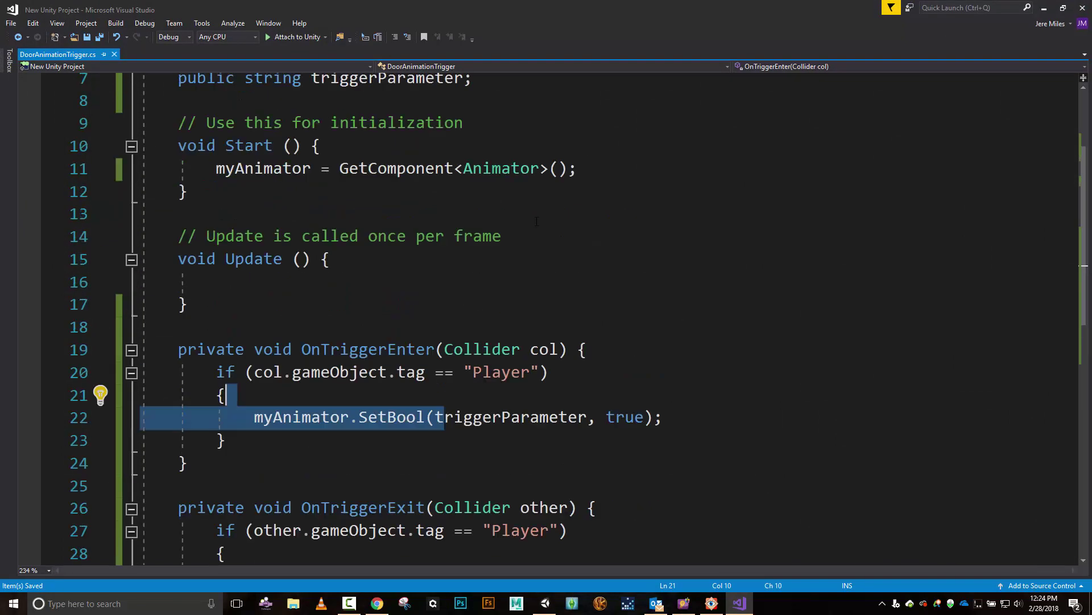
scroll(356, 182, "up", 2)
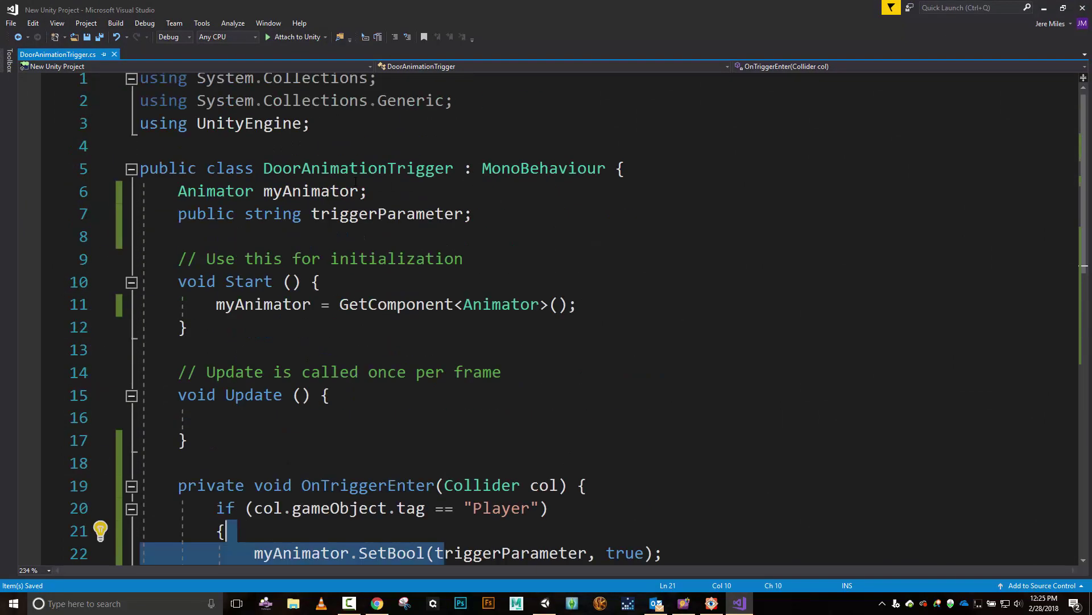
scroll(370, 215, "down", 5)
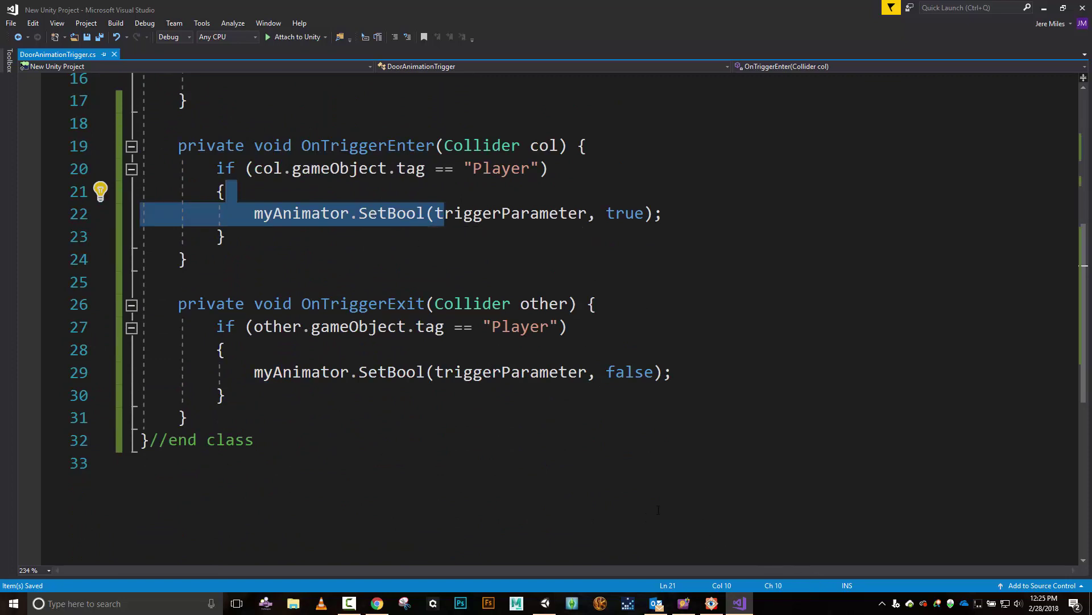
left_click(648, 601)
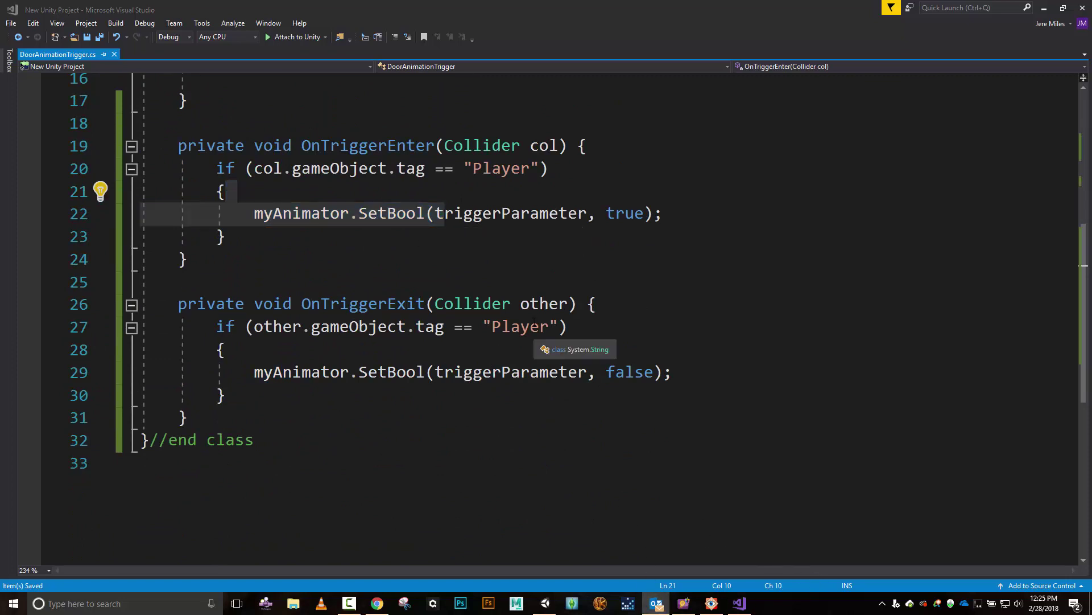
Step: Switch back to Unity and set the Trigger Parameter of Rotating_door's Door Animation Trigger component to isDoorOpen
left_click(547, 603)
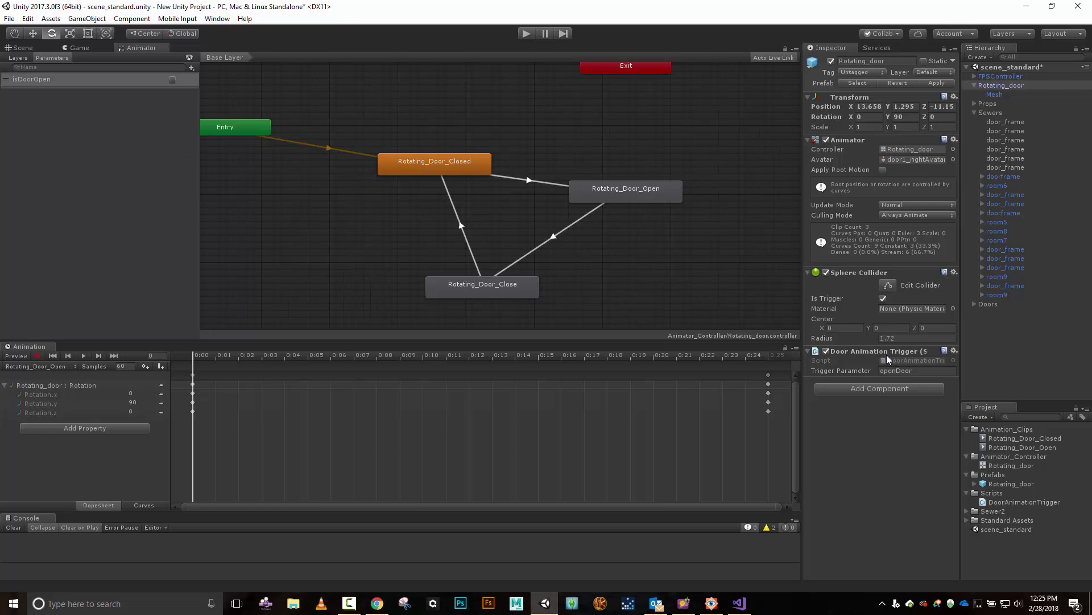
left_click(932, 371)
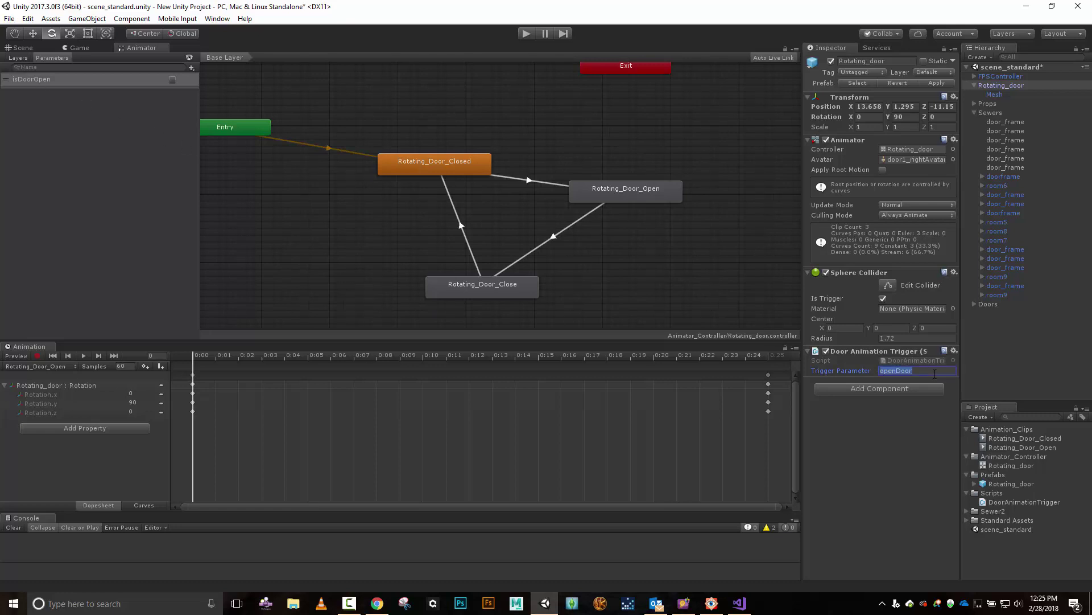
type("isDoorOpen")
key("Return")
Step: Play-test the scene with the isDoorOpen parameter by walking up to the green door and backing out of its trigger
left_click(525, 33)
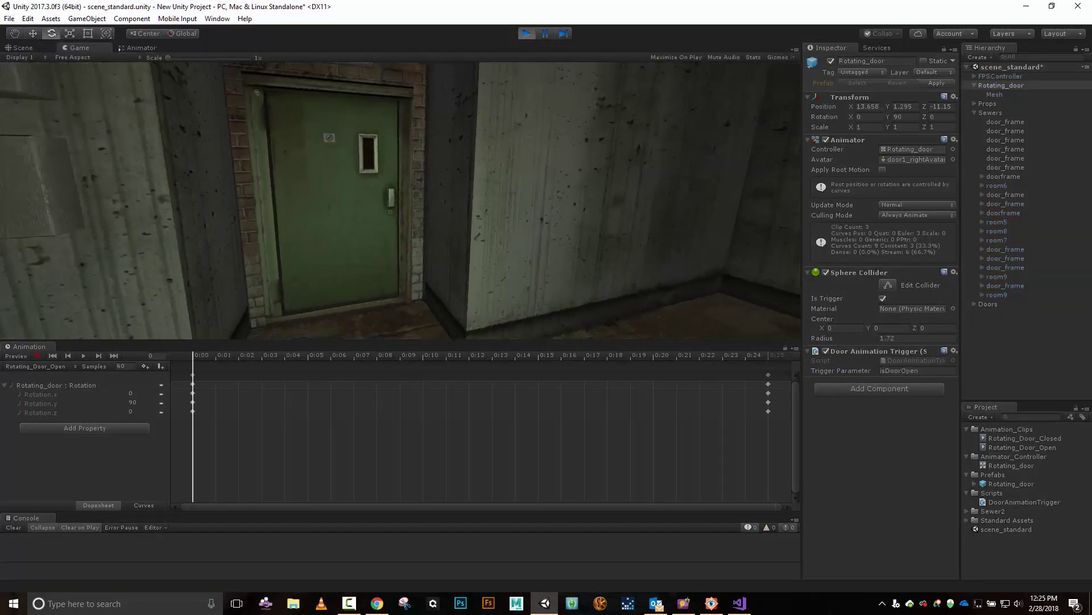
key("w")
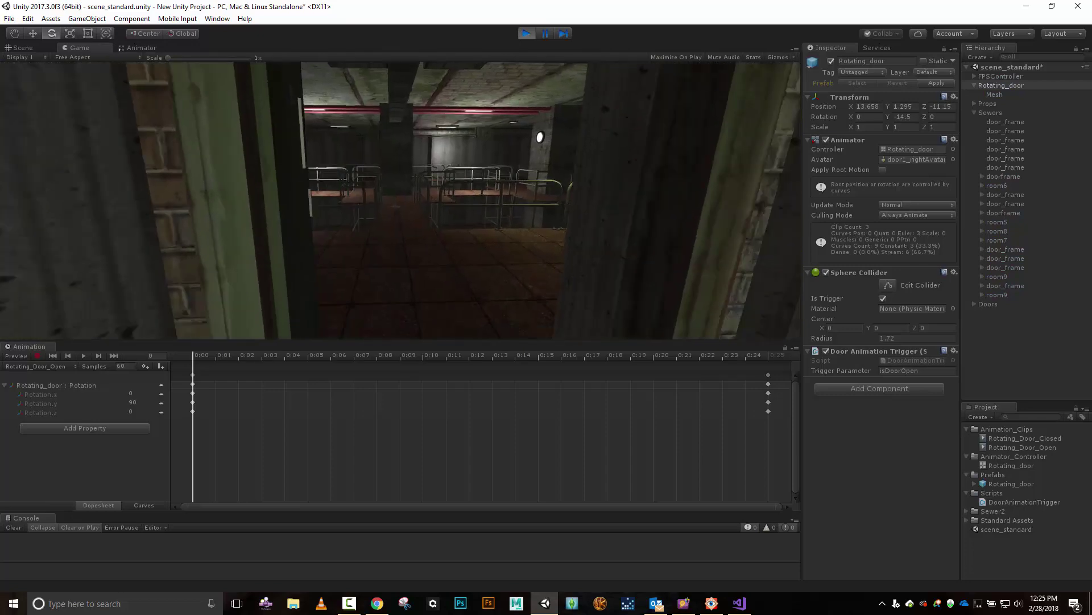
key("s")
key("w")
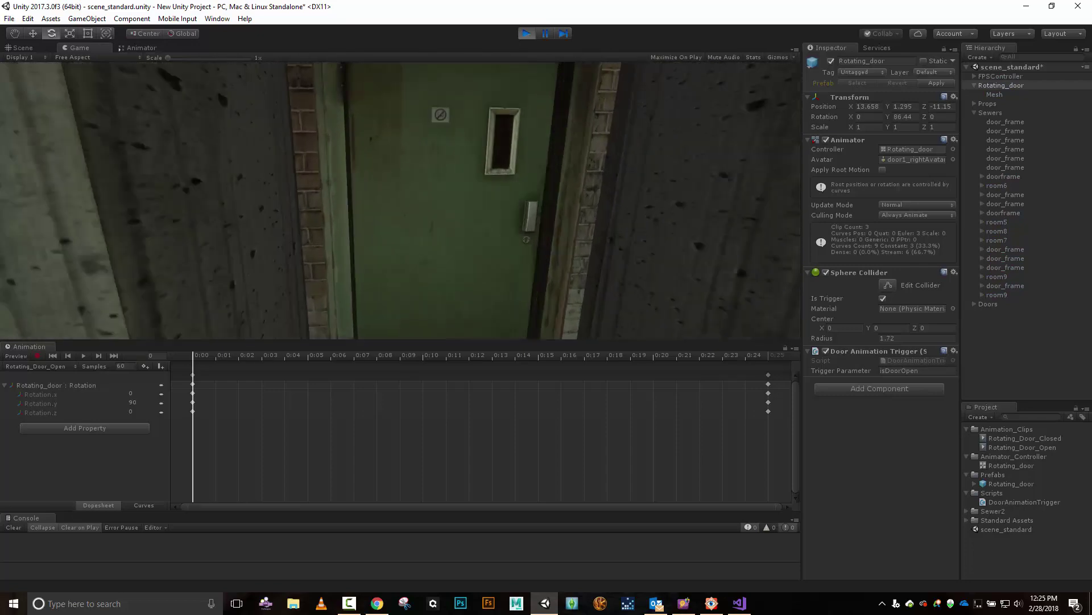
key("w")
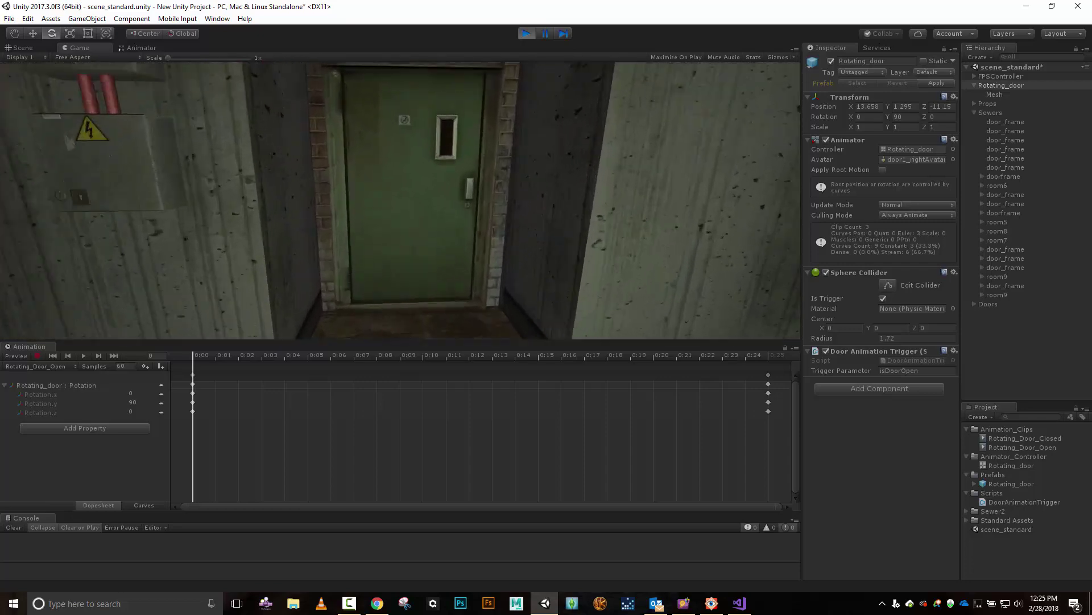
key("s")
Step: Walk through the doorway, test the door from its far side by repeatedly approaching and backing away, and end the play-test
key("w")
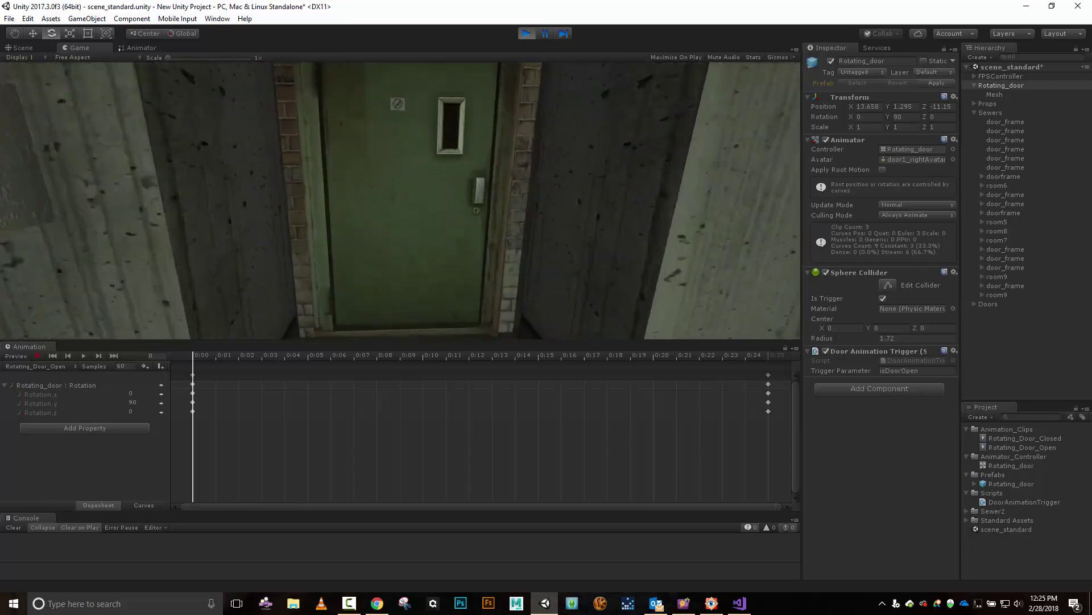
key("w")
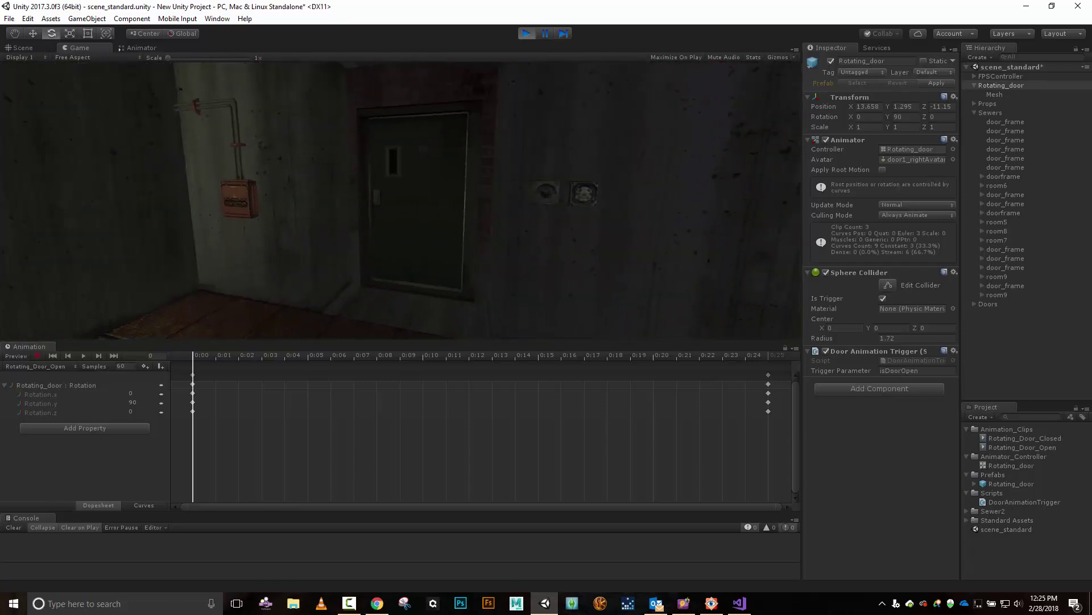
key("w")
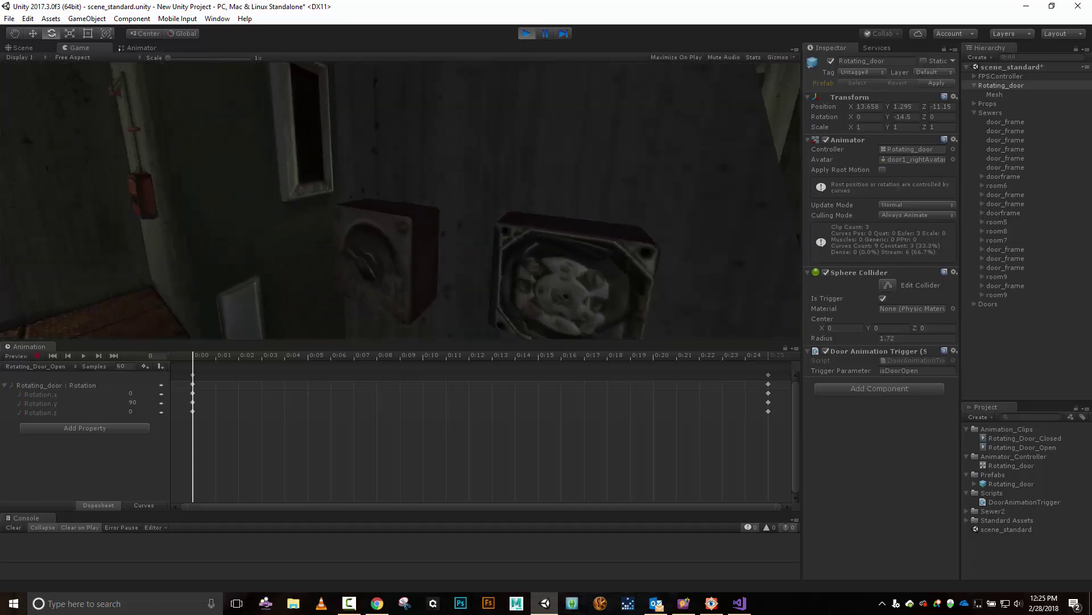
key("w")
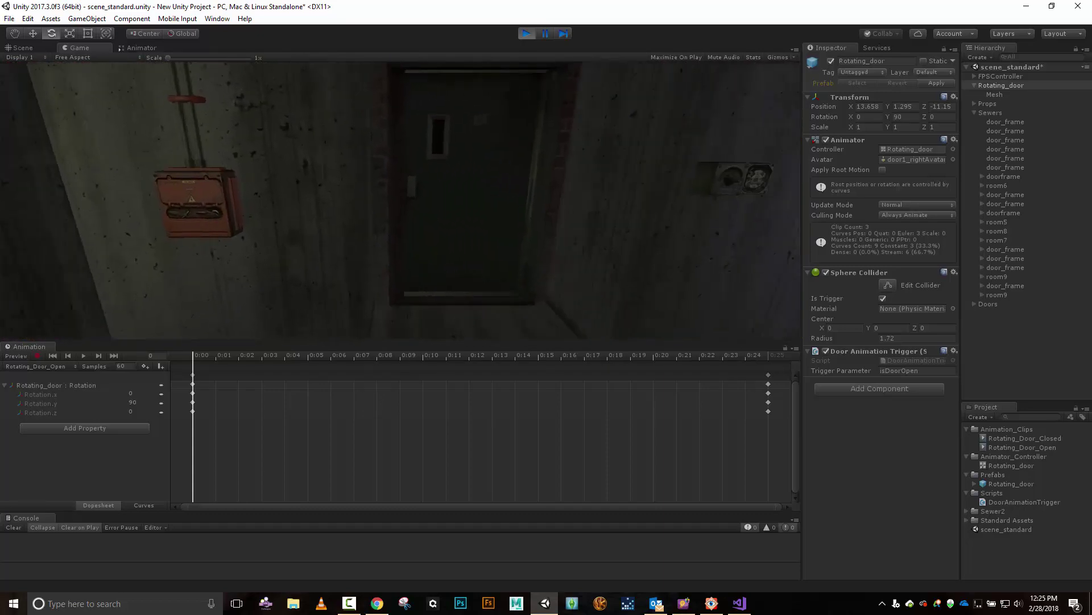
key("w")
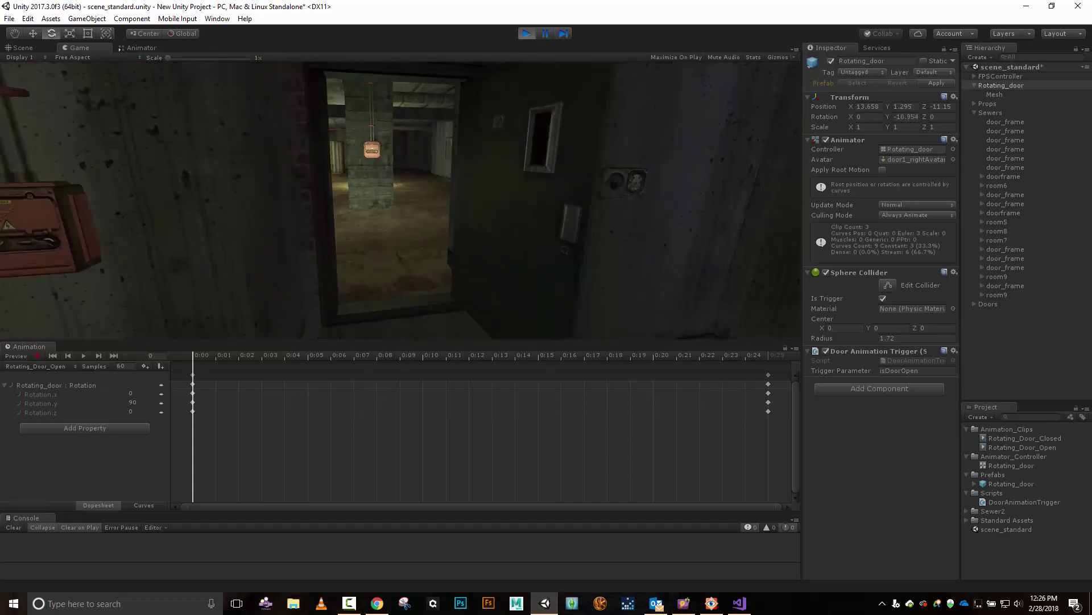
key("w")
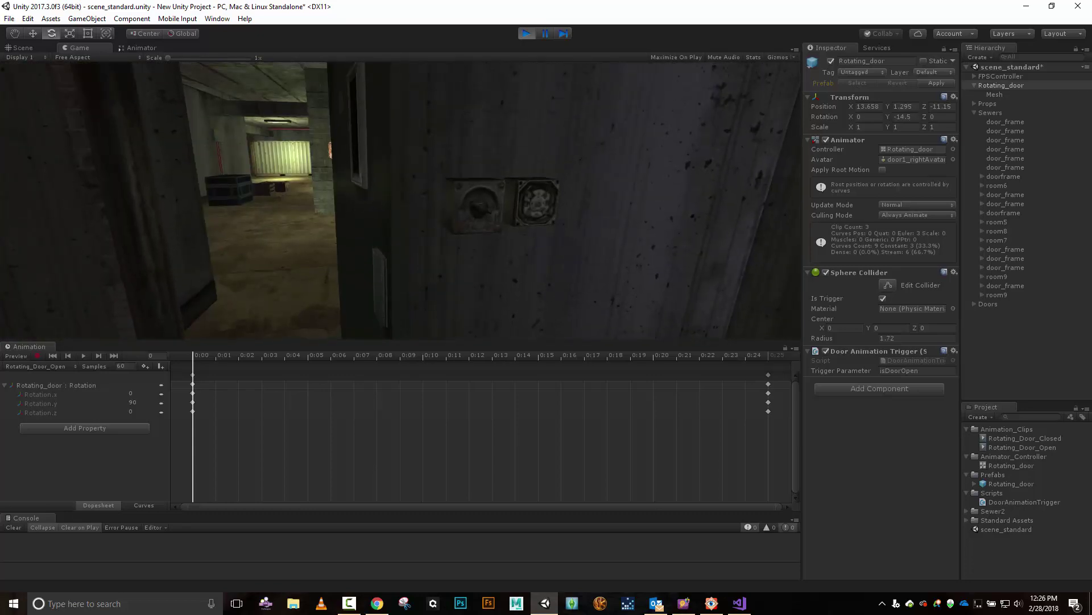
key("w")
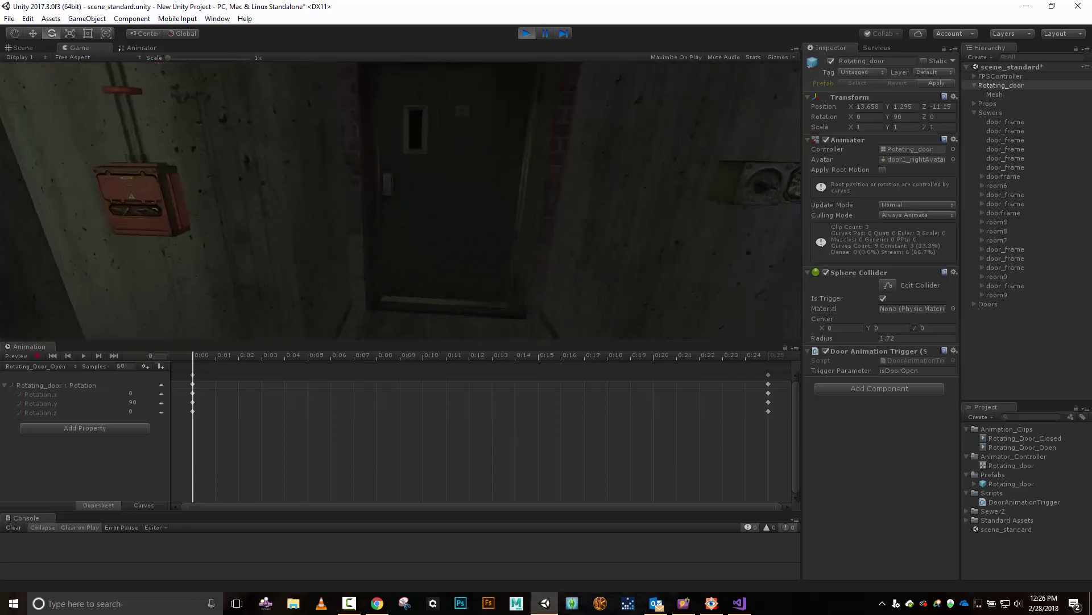
key("s")
key("w")
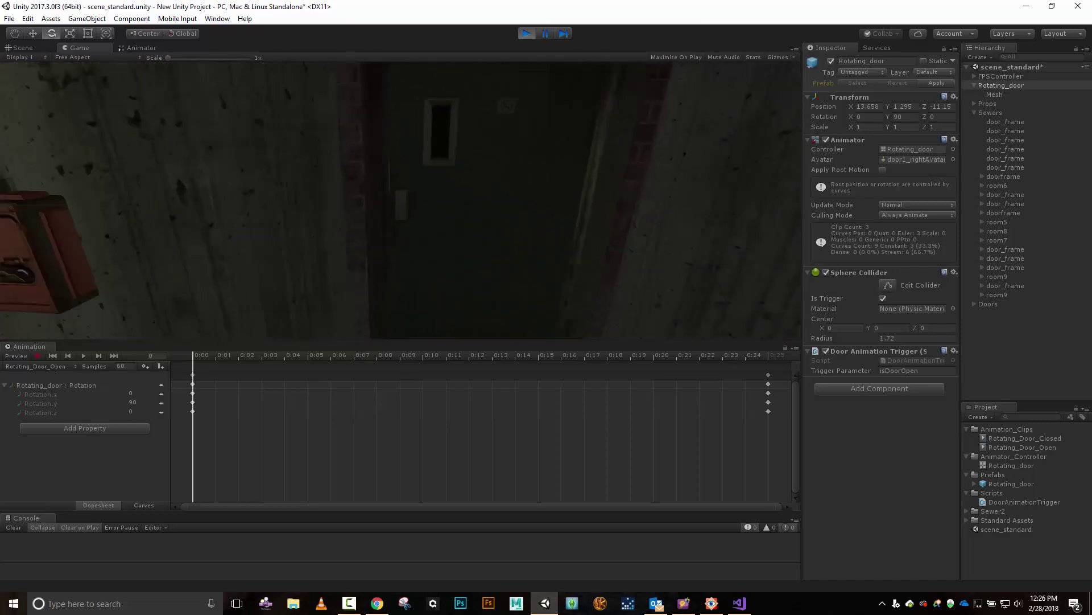
key("w")
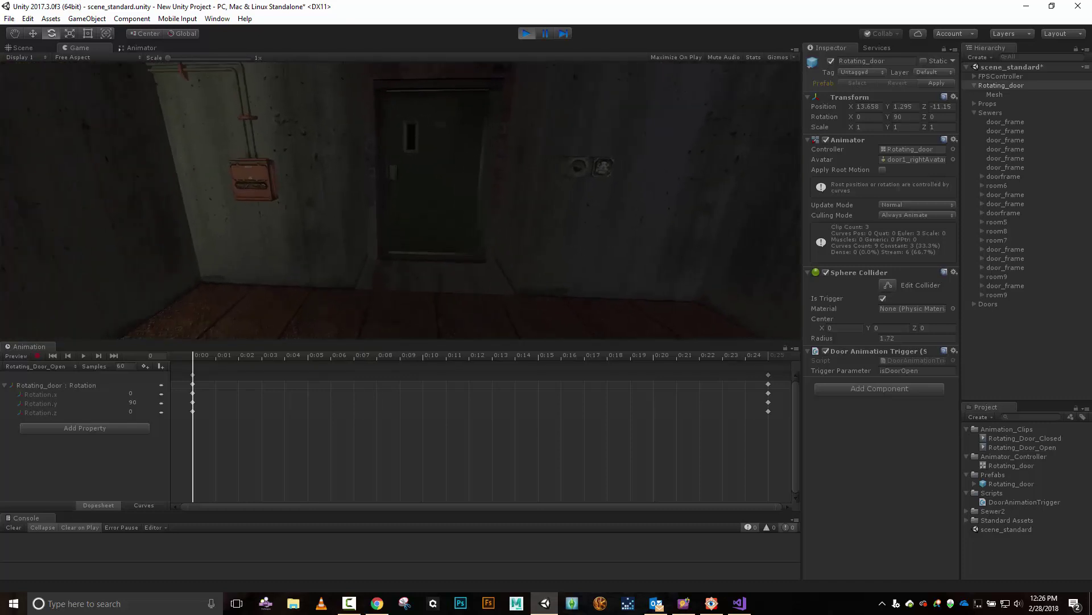
key("s")
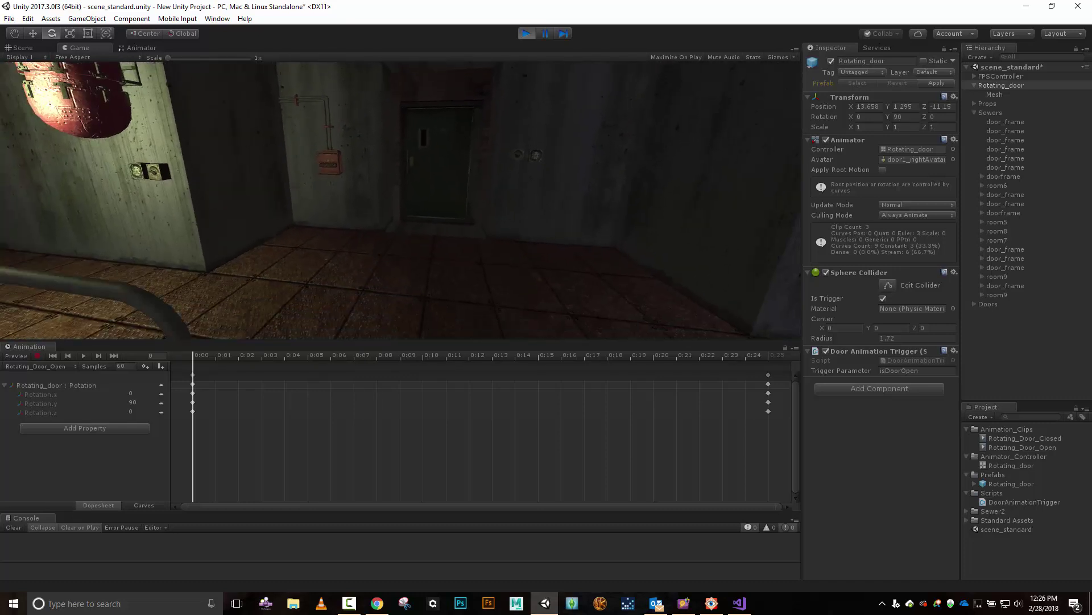
key("w")
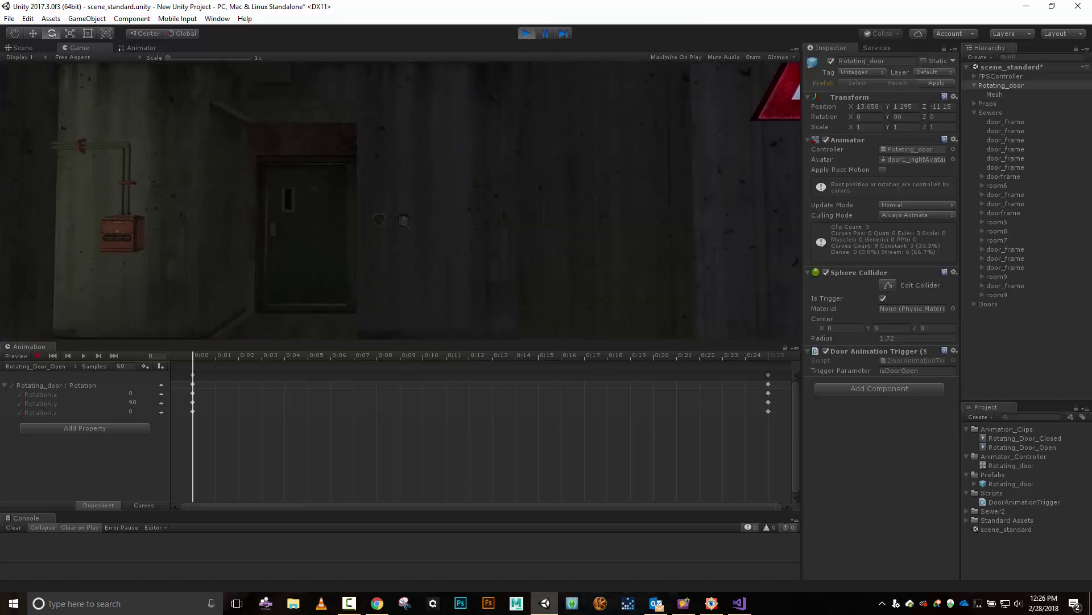
left_click(525, 32)
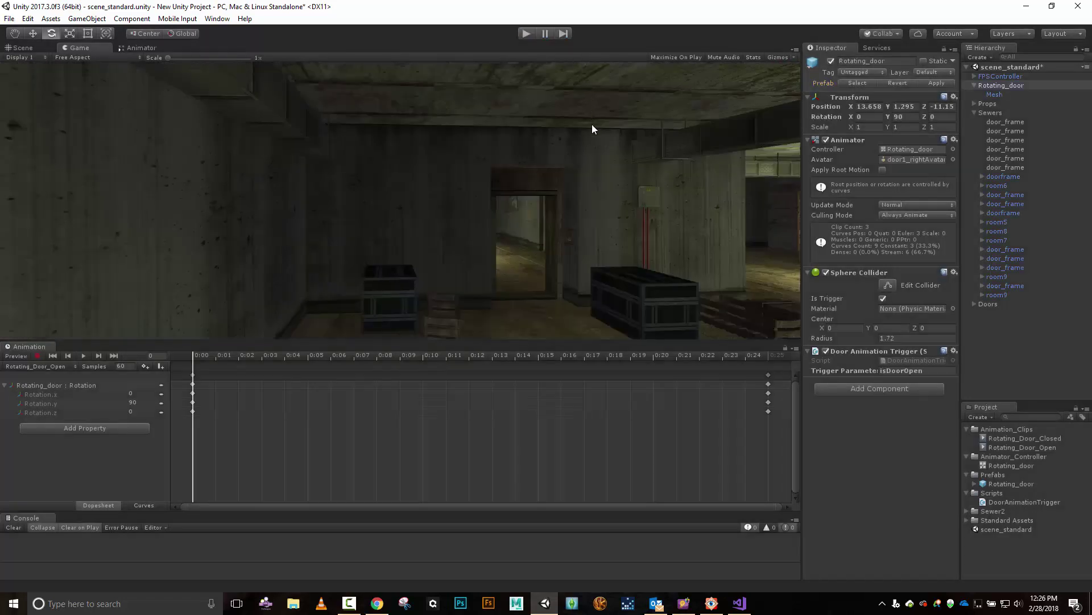
left_click(740, 602)
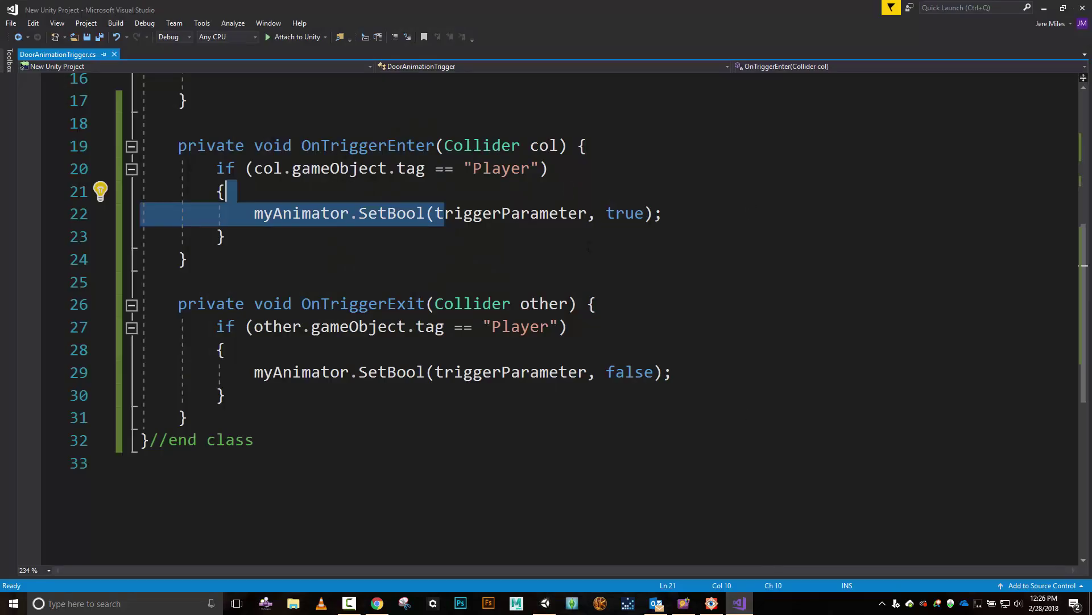
scroll(492, 229, "up", 5)
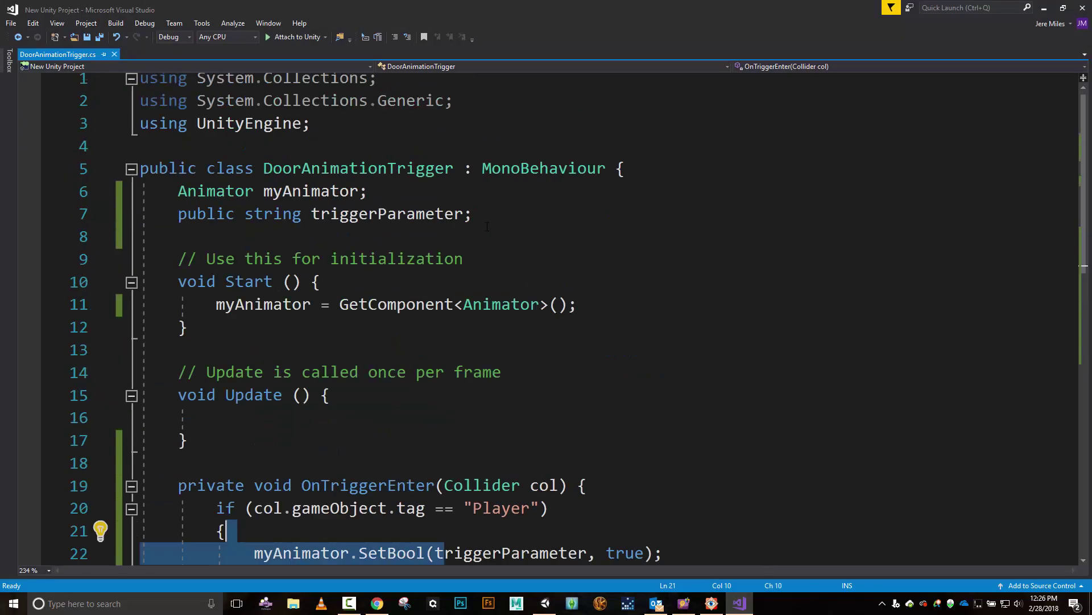
left_click(431, 198)
key("Return")
type("pu")
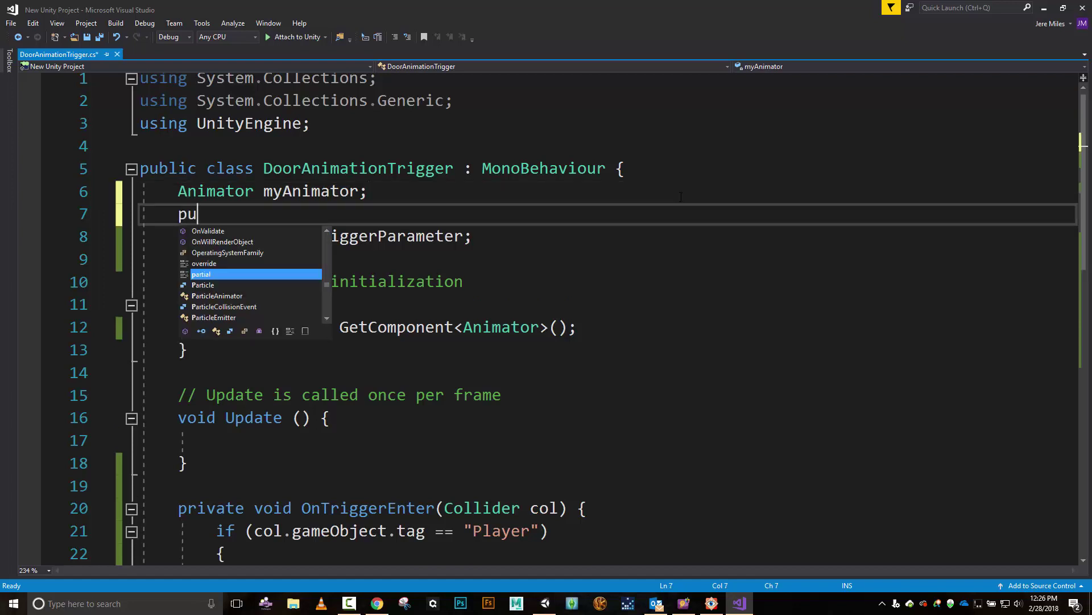
type("blic GameO")
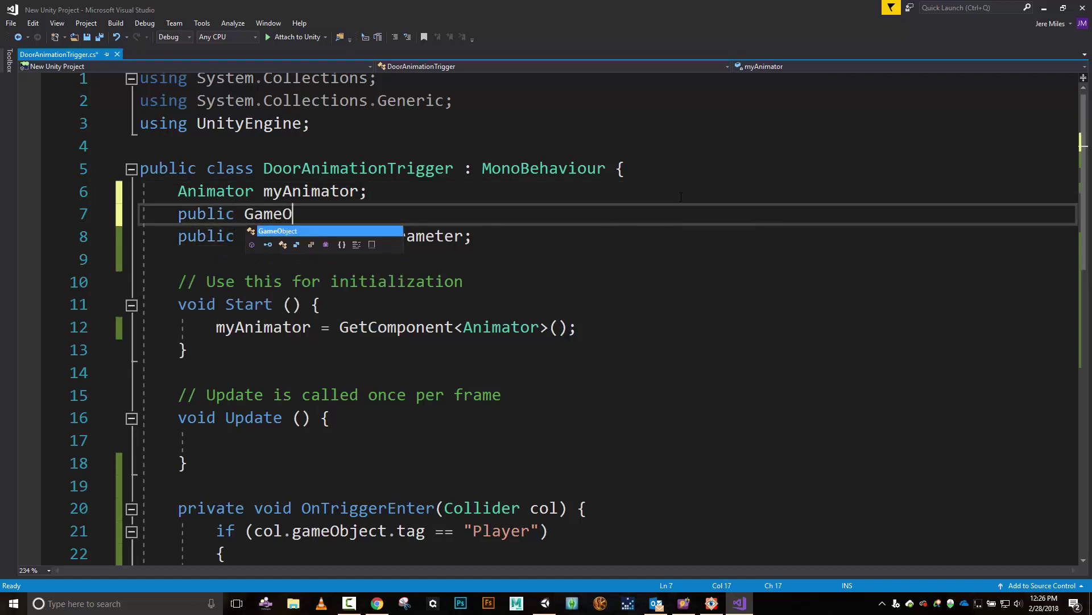
type("bject")
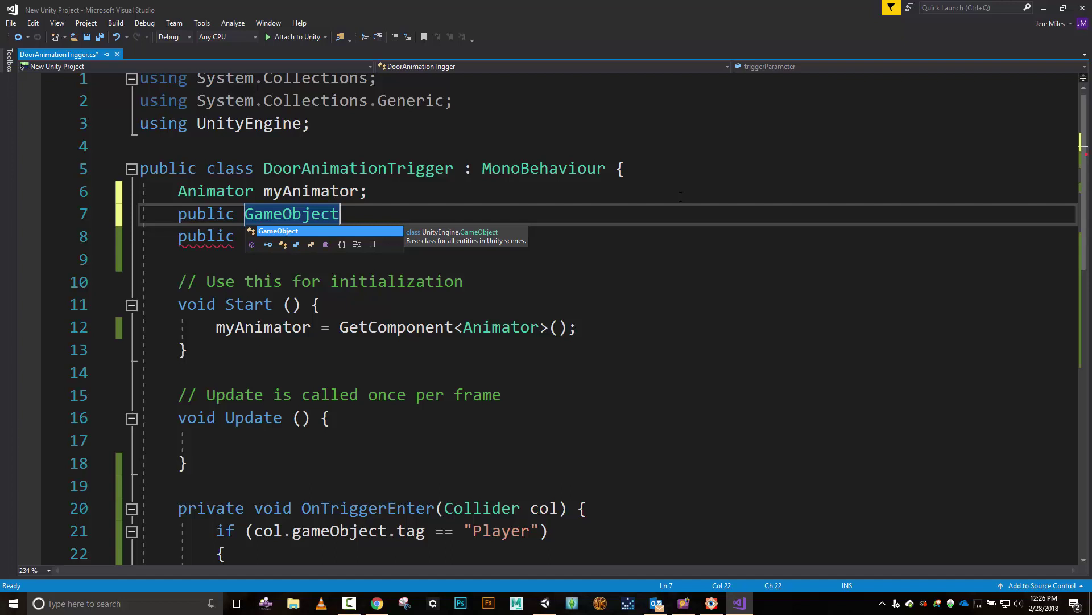
key("BackSpace")
key("BackSpace")
key("BackSpace")
key("BackSpace")
key("BackSpace")
key("BackSpace")
key("BackSpace")
key("BackSpace")
key("BackSpace")
key("BackSpace")
key("BackSpace")
key("BackSpace")
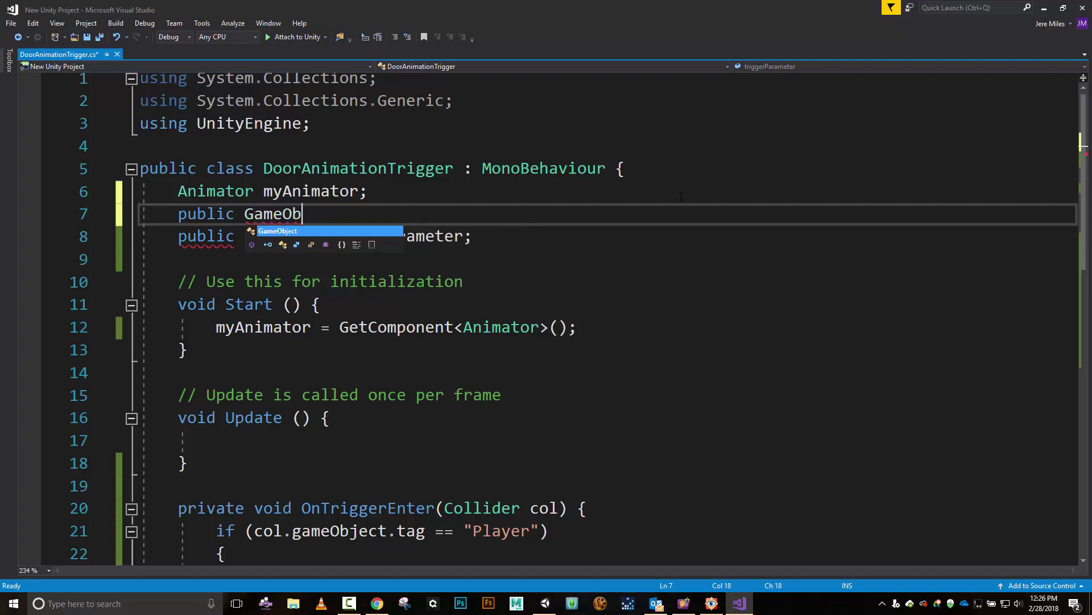
key("BackSpace")
key("BackSpace")
key("BackSpace")
key("BackSpace")
key("BackSpace")
key("BackSpace")
key("BackSpace")
key("BackSpace")
key("BackSpace")
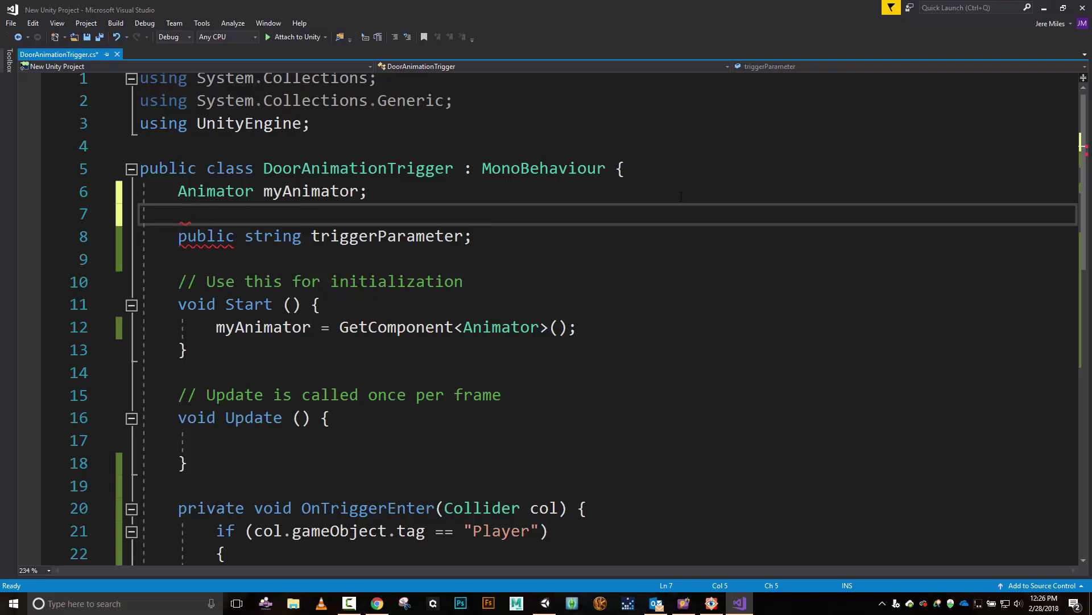
key("BackSpace")
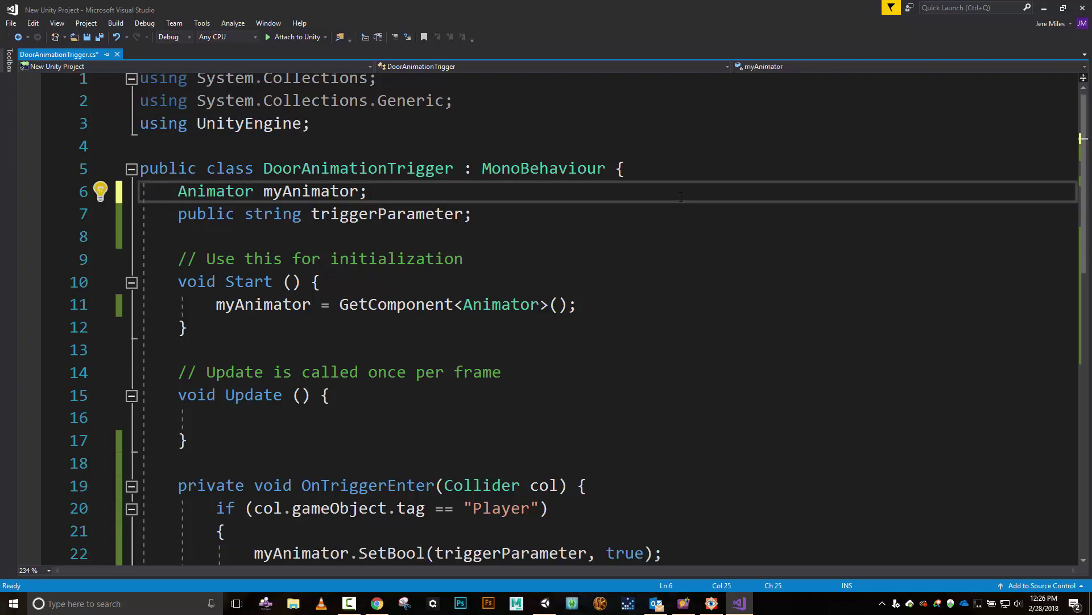
key("ctrl+s")
left_click(545, 603)
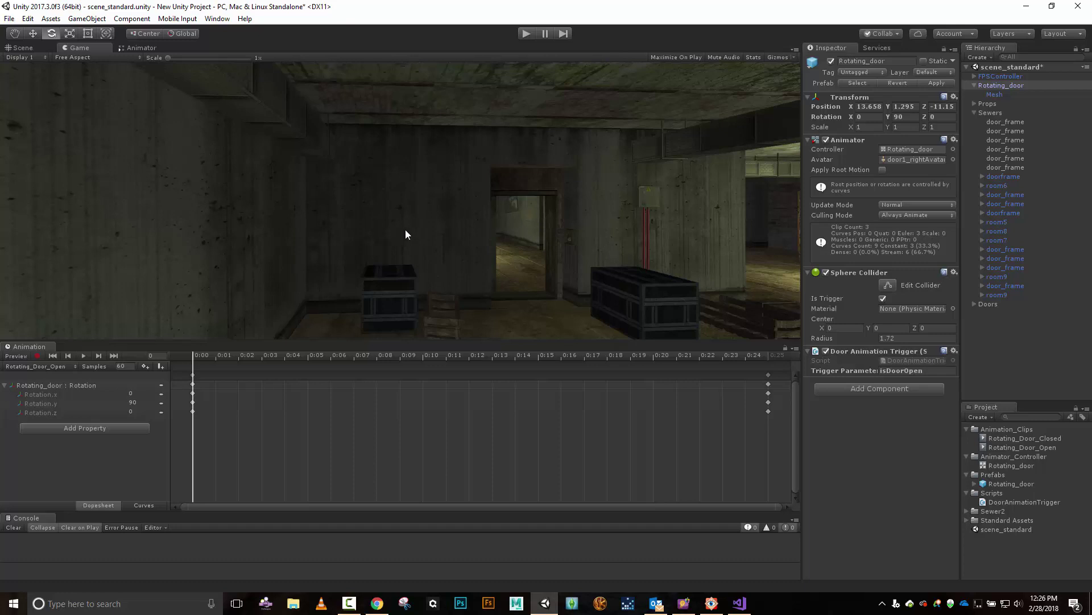
Step: Show the selected Rotating_door and its sphere trigger in the Scene view
left_click(23, 48)
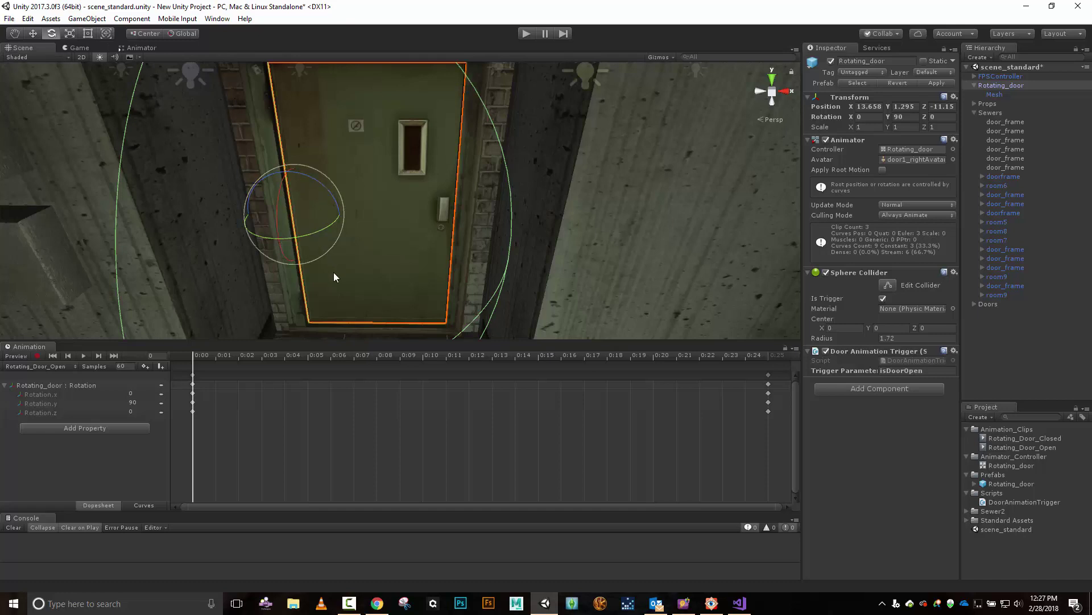
left_click_drag(334, 273, 370, 261)
left_click(363, 308)
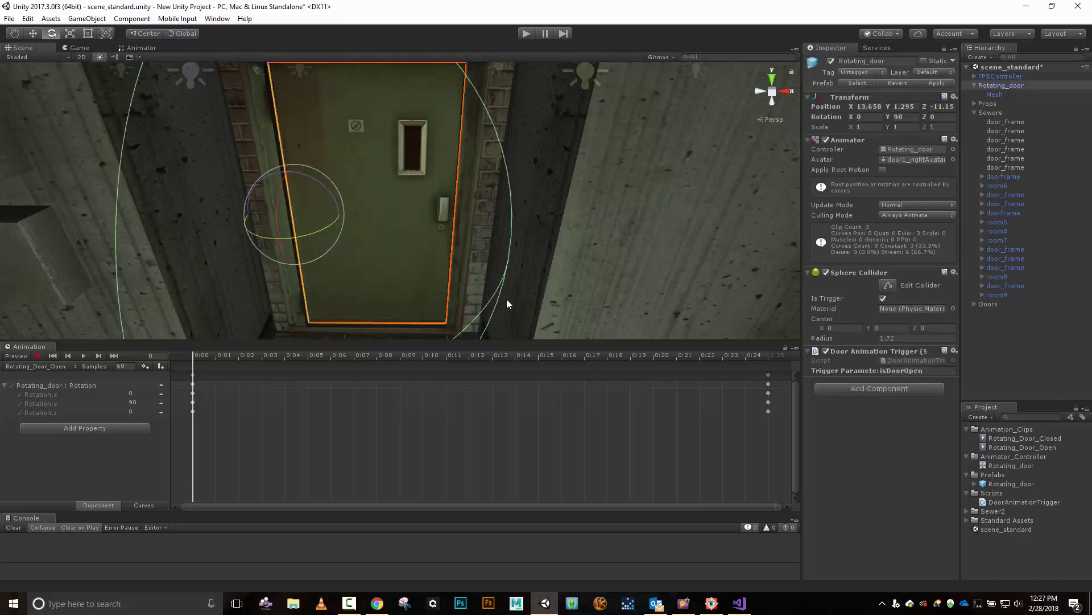